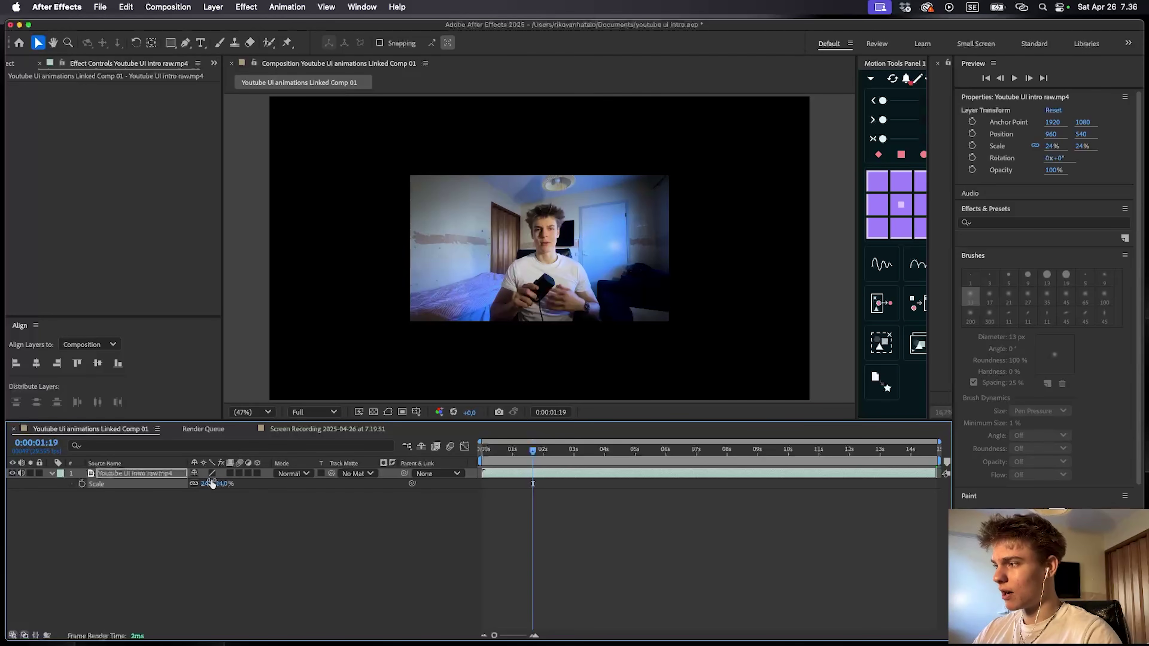
# - Set the scale of the Youtube UI intro raw.mp4 layer to 25%
pyautogui.click(208, 483)
pyautogui.write('25')
pyautogui.press('Return')
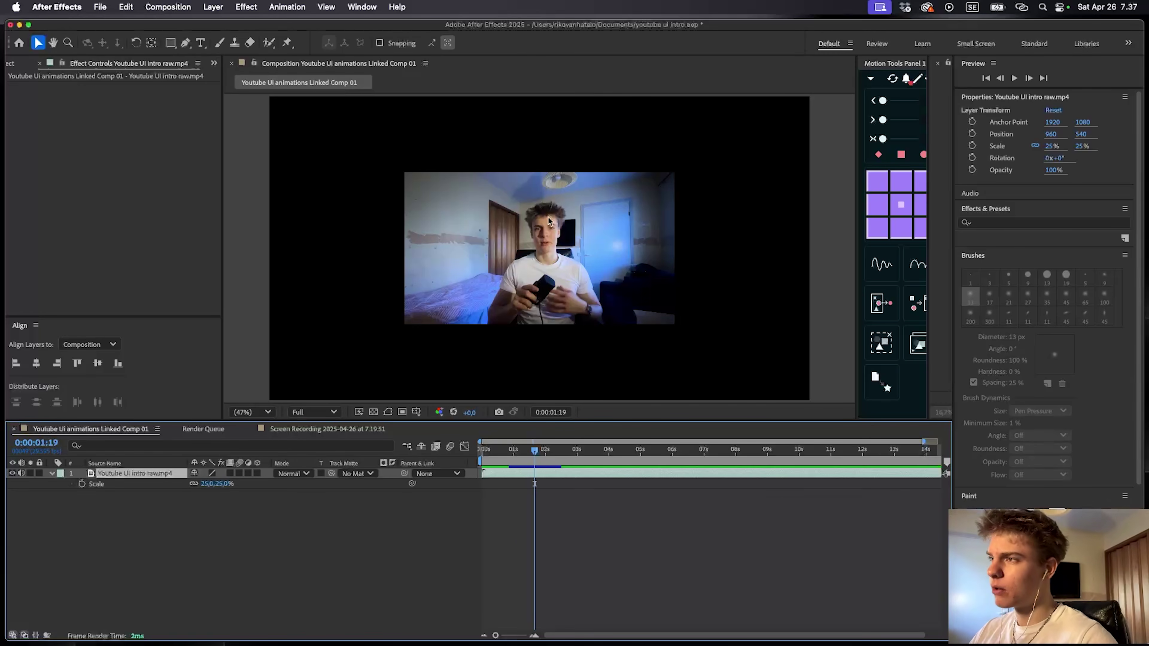
# - Find the Roughen Edges effect and apply it to the Youtube UI intro raw.mp4 layer
pyautogui.click(987, 225)
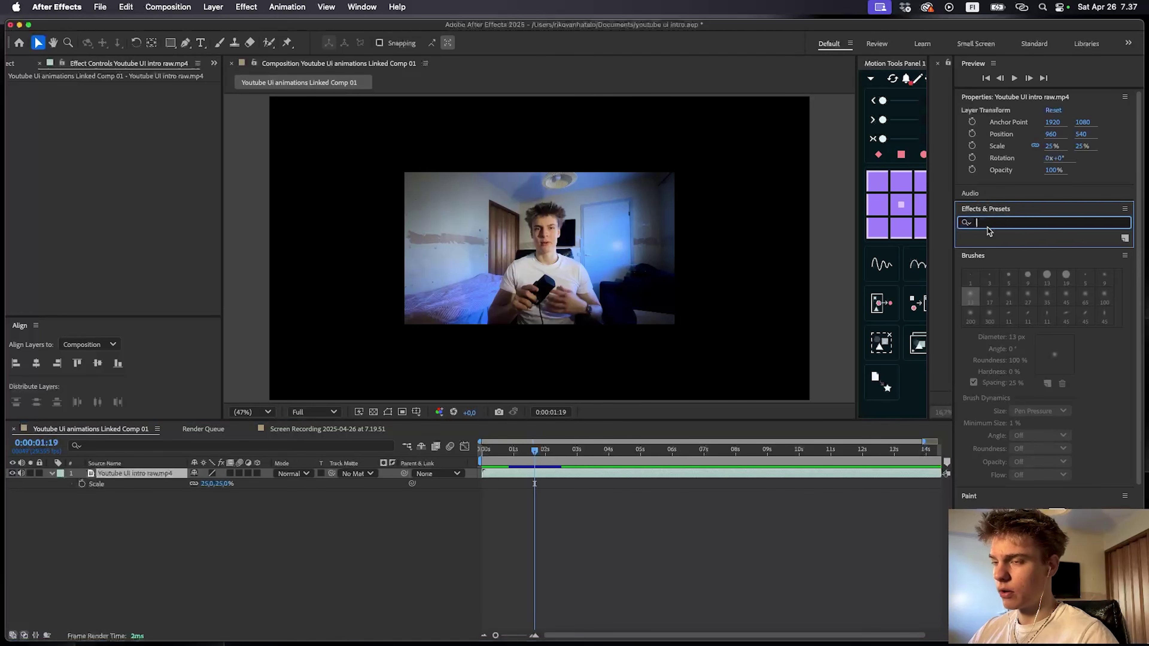
pyautogui.write('eou')
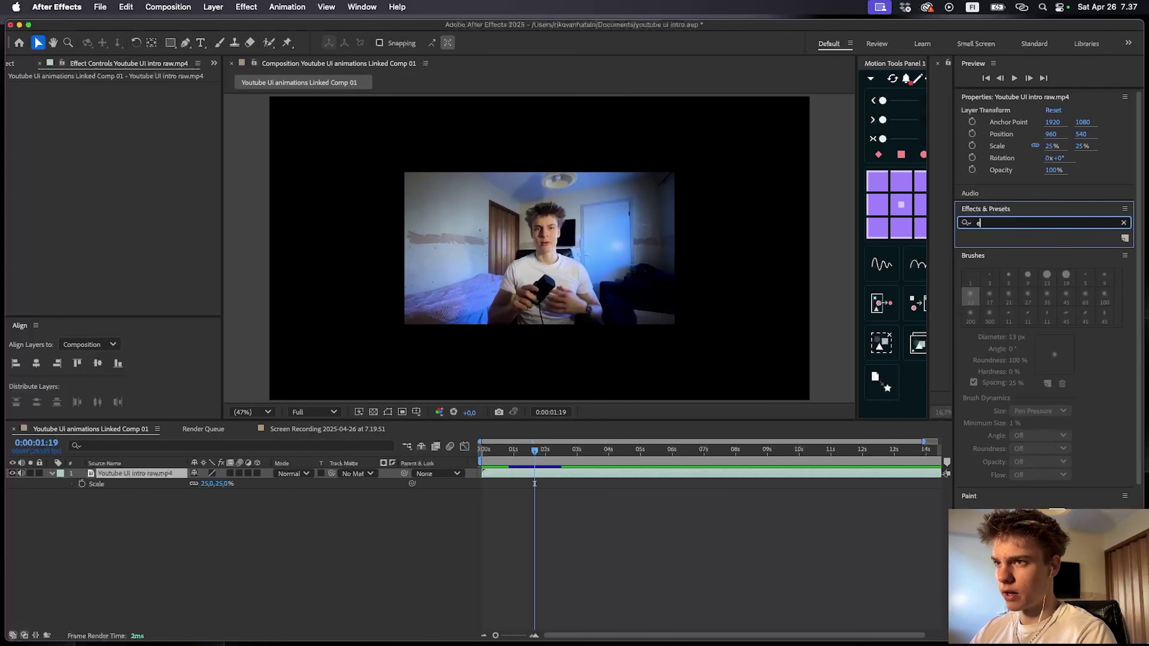
pyautogui.write('ghen edges')
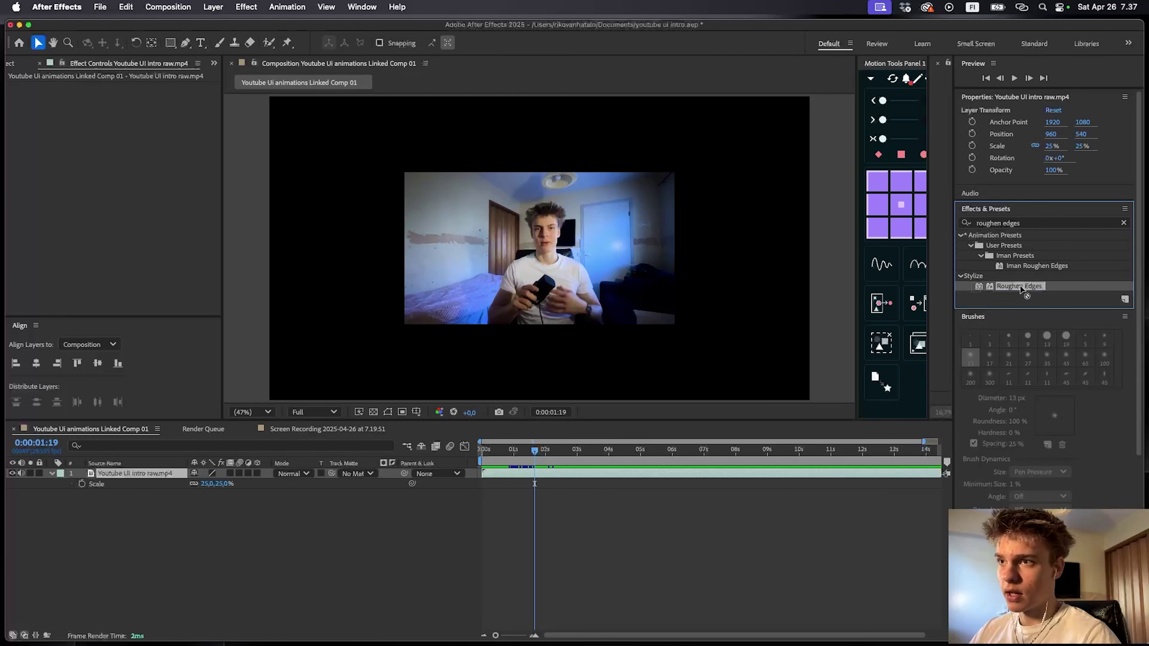
pyautogui.moveTo(1018, 286); pyautogui.dragTo(605, 479)
pyautogui.scroll(1, 432, 168)
pyautogui.click(308, 434)
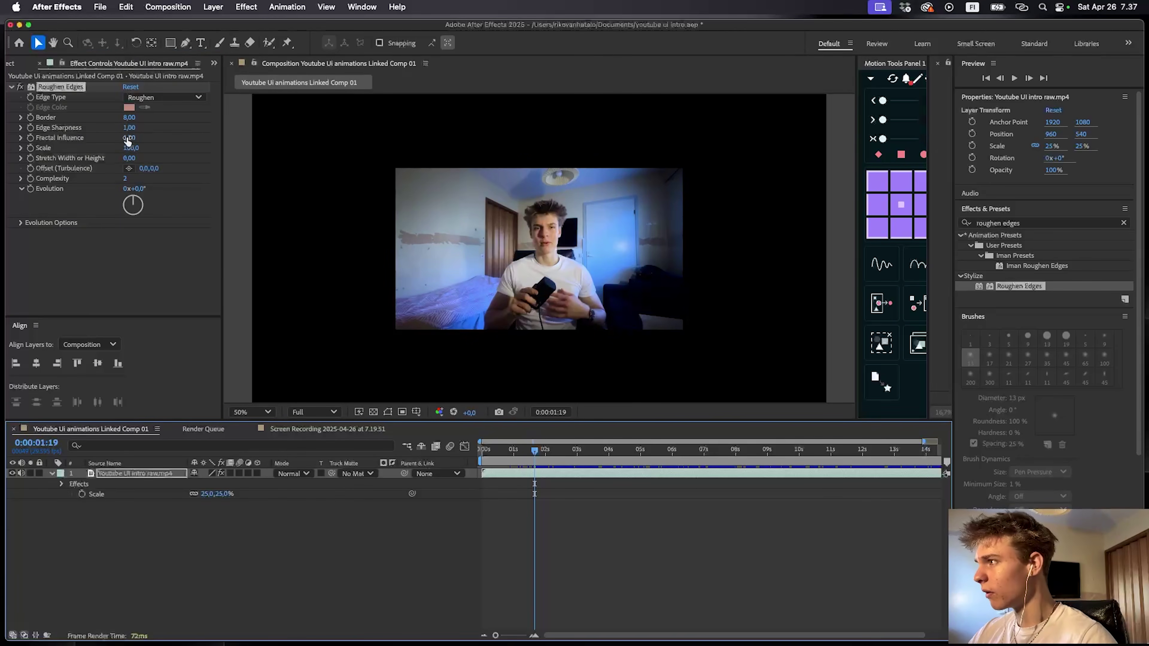
# - Round the video's corners by setting Roughen Edges to Fractal Influence 0, Edge Sharpness 10 and Border about 82
pyautogui.moveTo(131, 138); pyautogui.dragTo(31, 140)
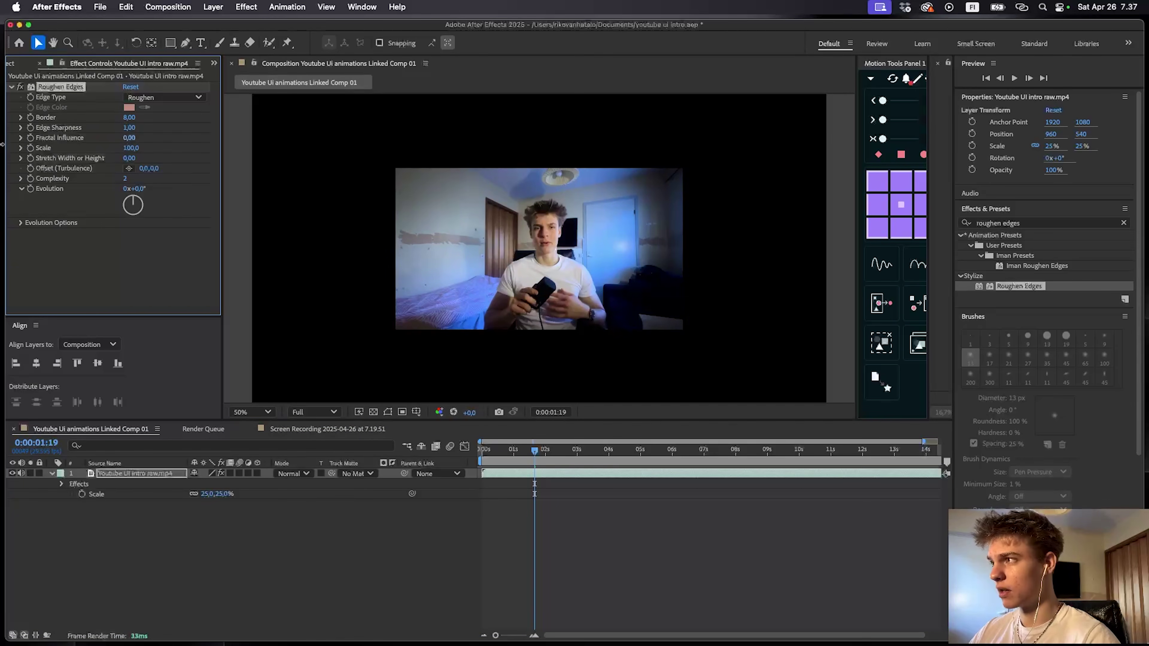
pyautogui.click(130, 129)
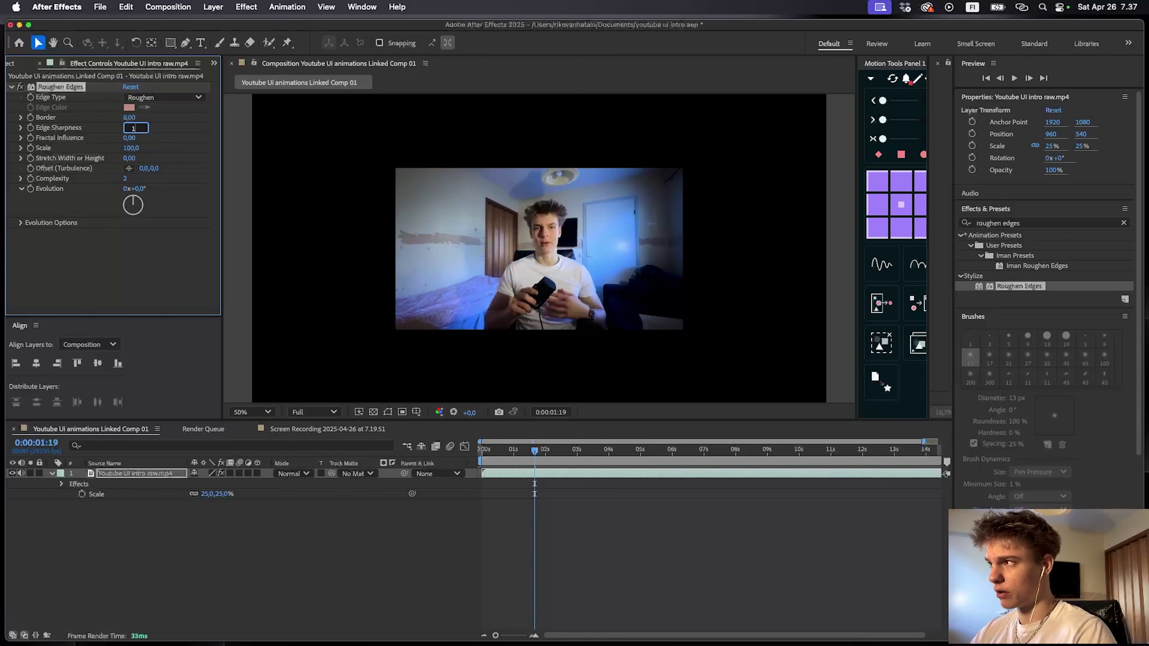
pyautogui.write('10')
pyautogui.press('Return')
pyautogui.moveTo(129, 118); pyautogui.dragTo(142, 116)
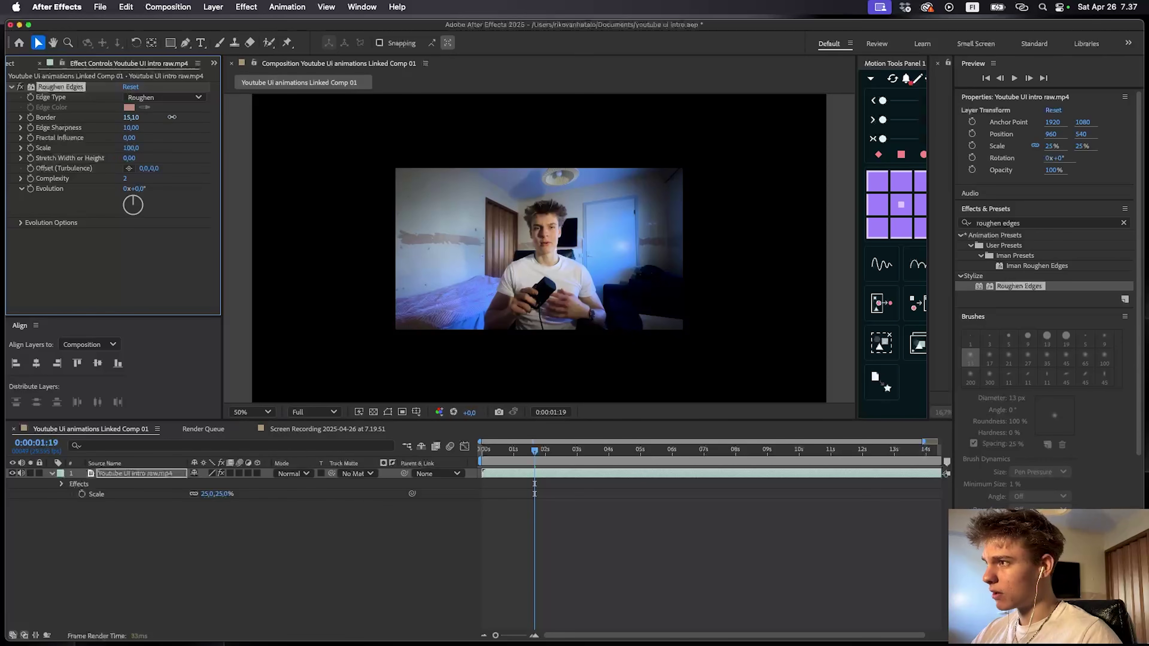
pyautogui.moveTo(302, 123); pyautogui.dragTo(620, 168)
pyautogui.scroll(4, 317, 181)
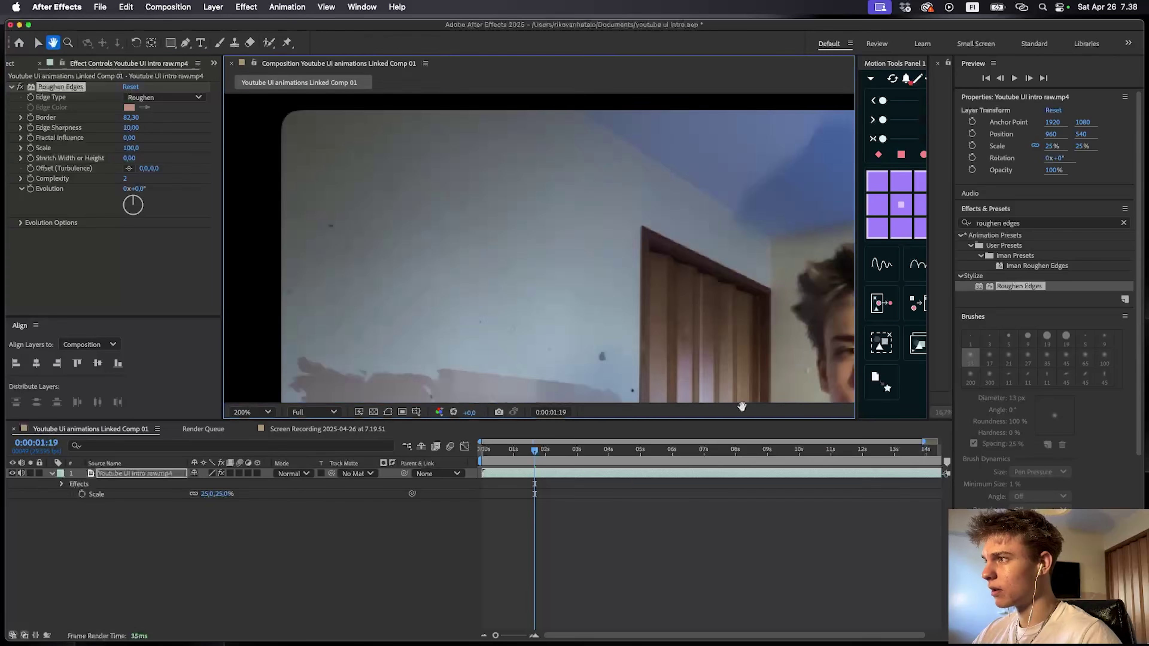
pyautogui.click(131, 117)
pyautogui.click(239, 413)
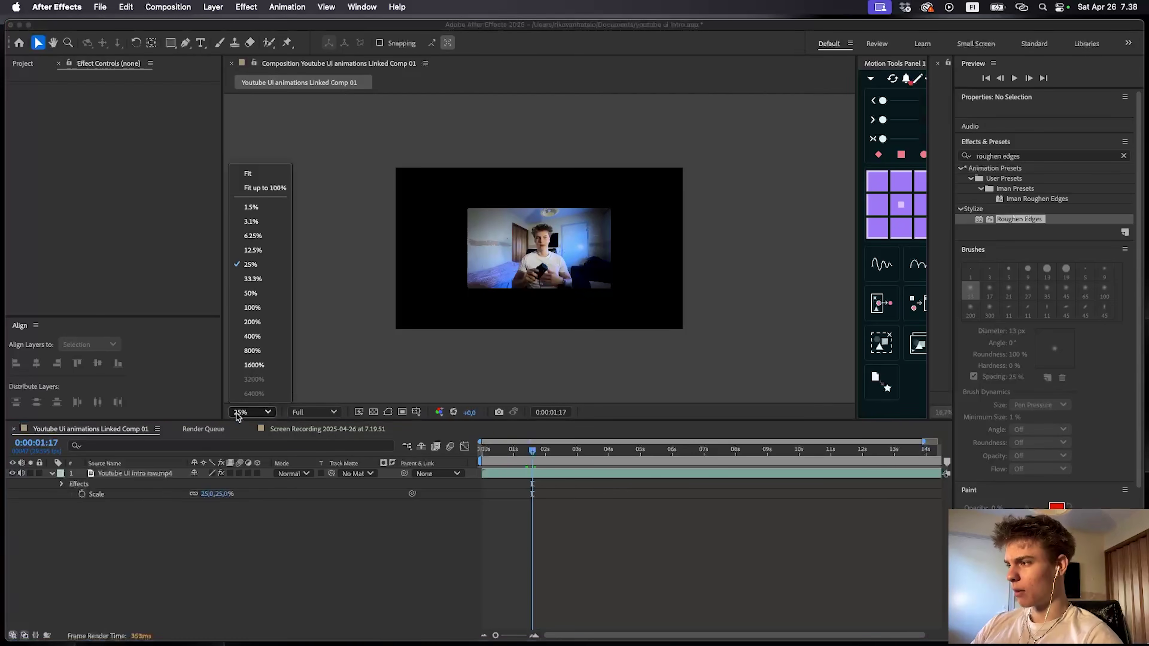
pyautogui.click(275, 190)
# - Create a black 1920 × 1080 solid named Bg and place it beneath the video layer
pyautogui.rightClick(470, 479)
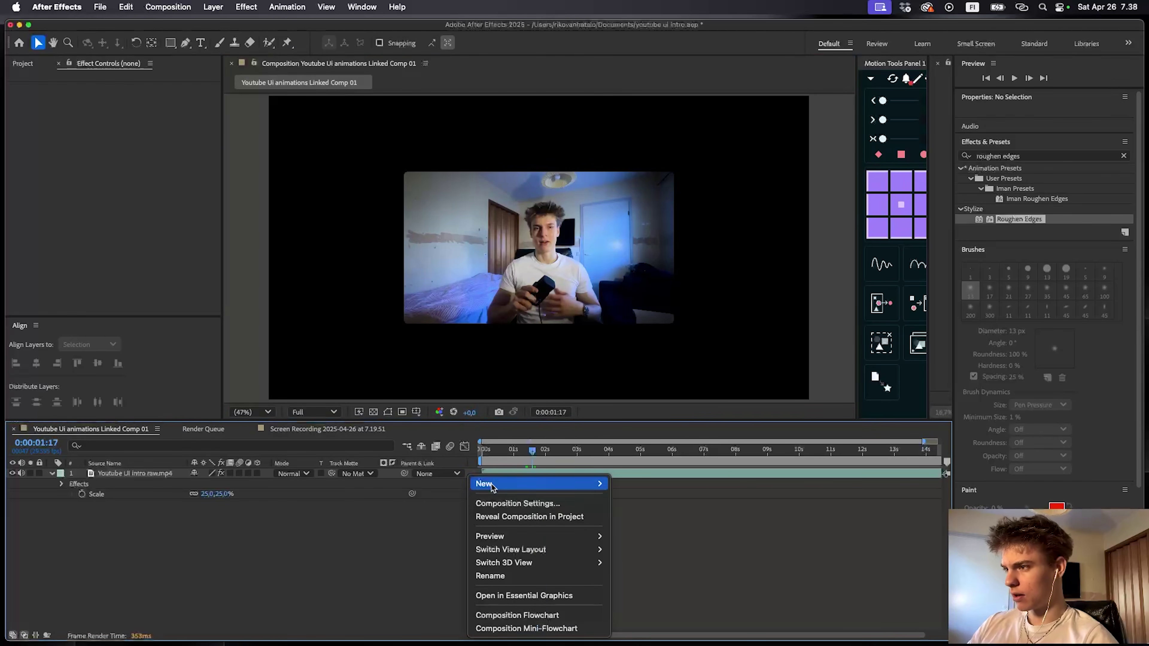
pyautogui.moveTo(588, 483)
pyautogui.click(628, 516)
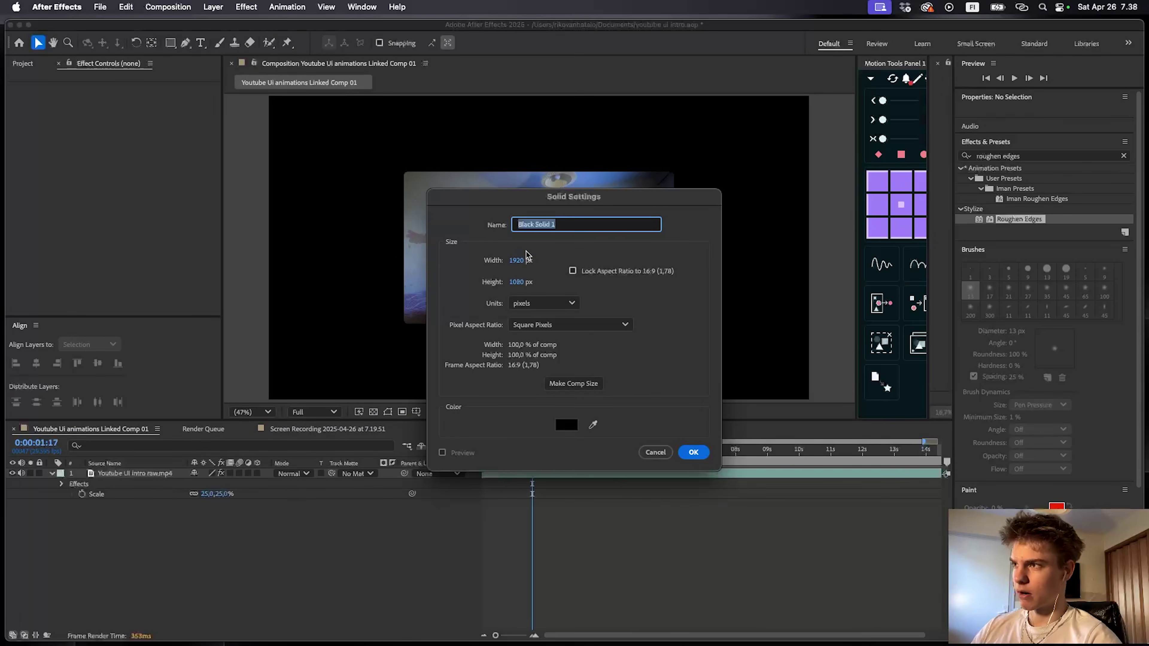
pyautogui.write('Bg')
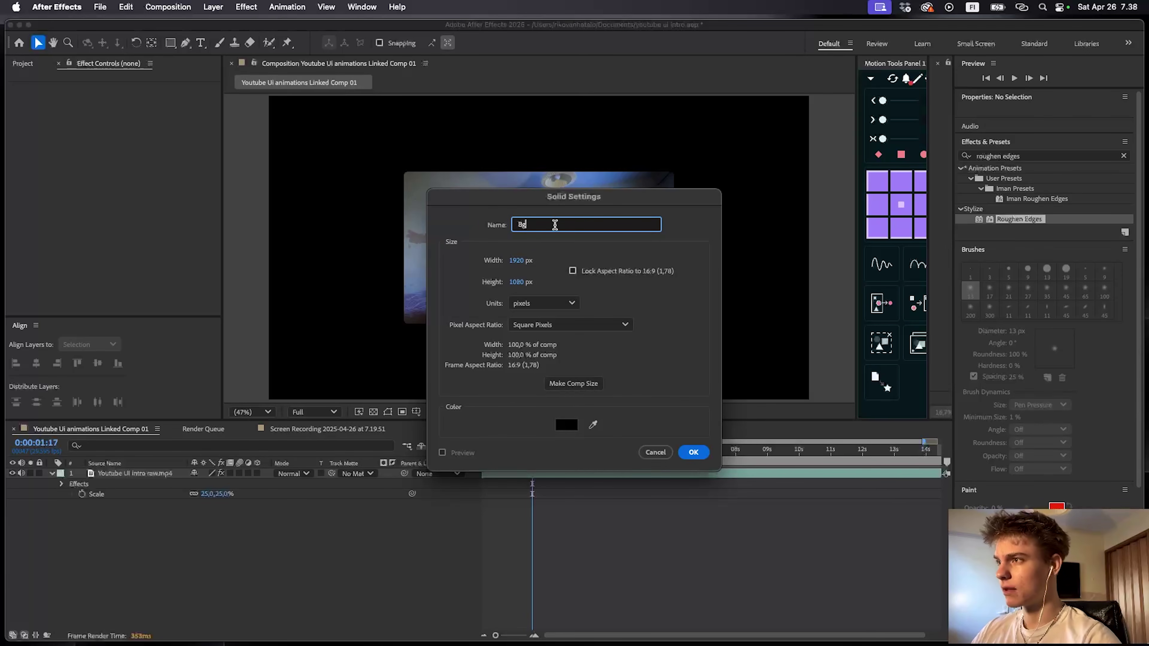
pyautogui.click(687, 454)
pyautogui.moveTo(151, 473); pyautogui.dragTo(149, 521)
# - Apply the Gradient Ramp effect to the Bg layer and set its shape to Radial Ramp
pyautogui.hotkey('ctrl', 'space')
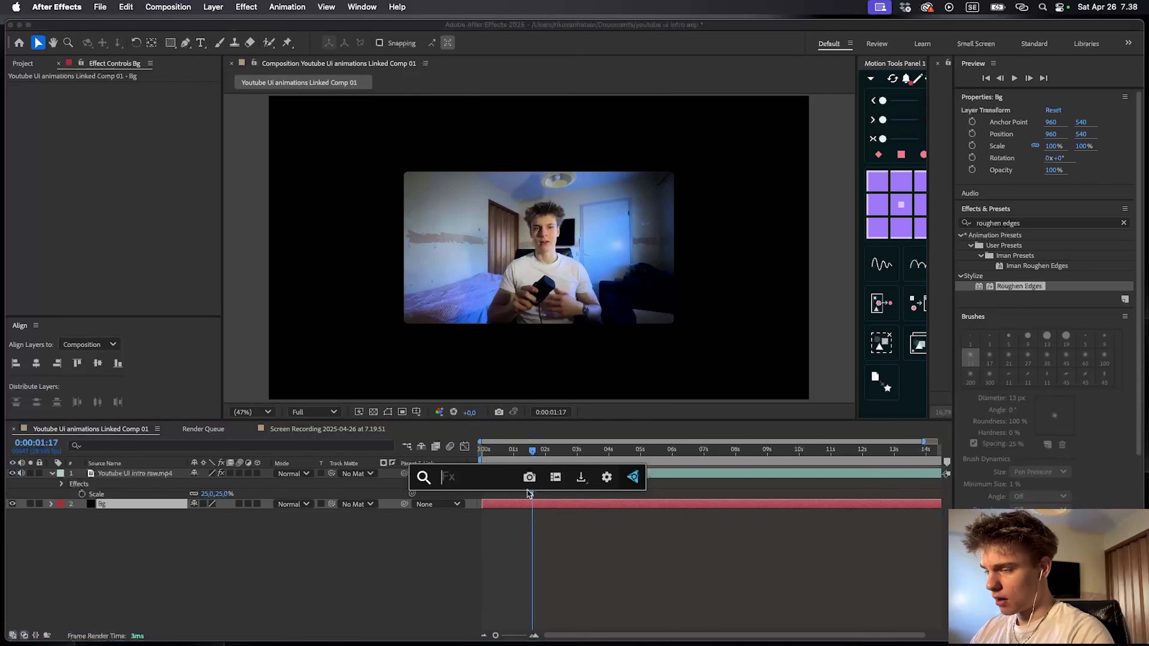
pyautogui.write('gradien')
pyautogui.press('Return')
pyautogui.click(161, 137)
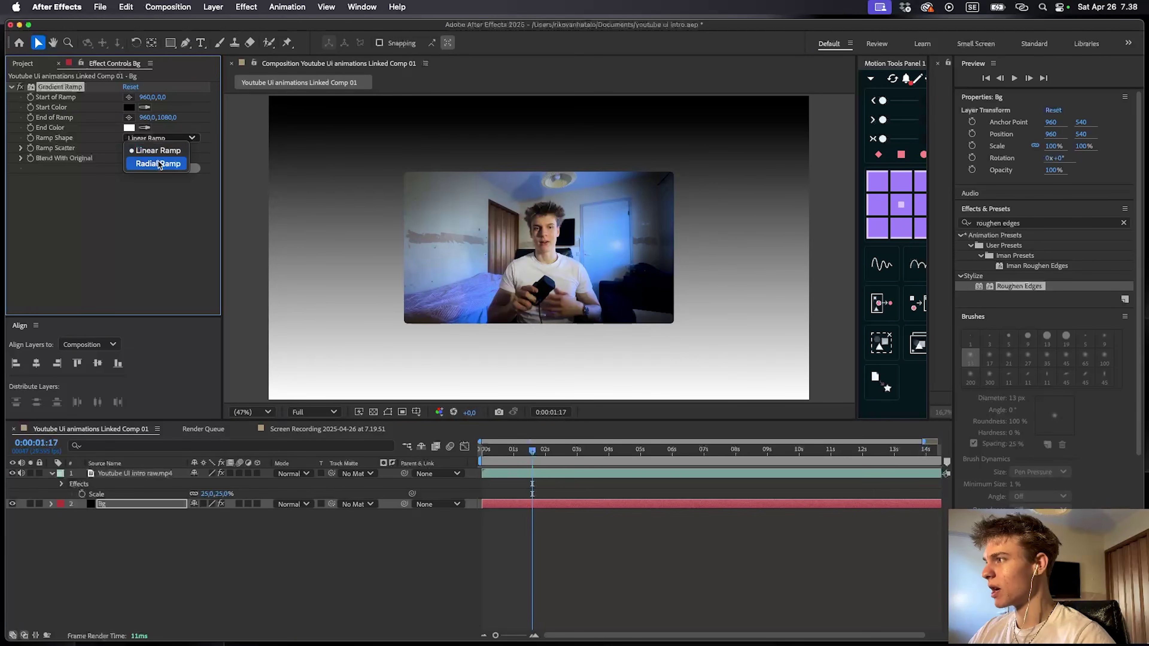
pyautogui.click(159, 163)
# - Change the ramp's end color to a dark gray and swap the start and end colors
pyautogui.click(130, 128)
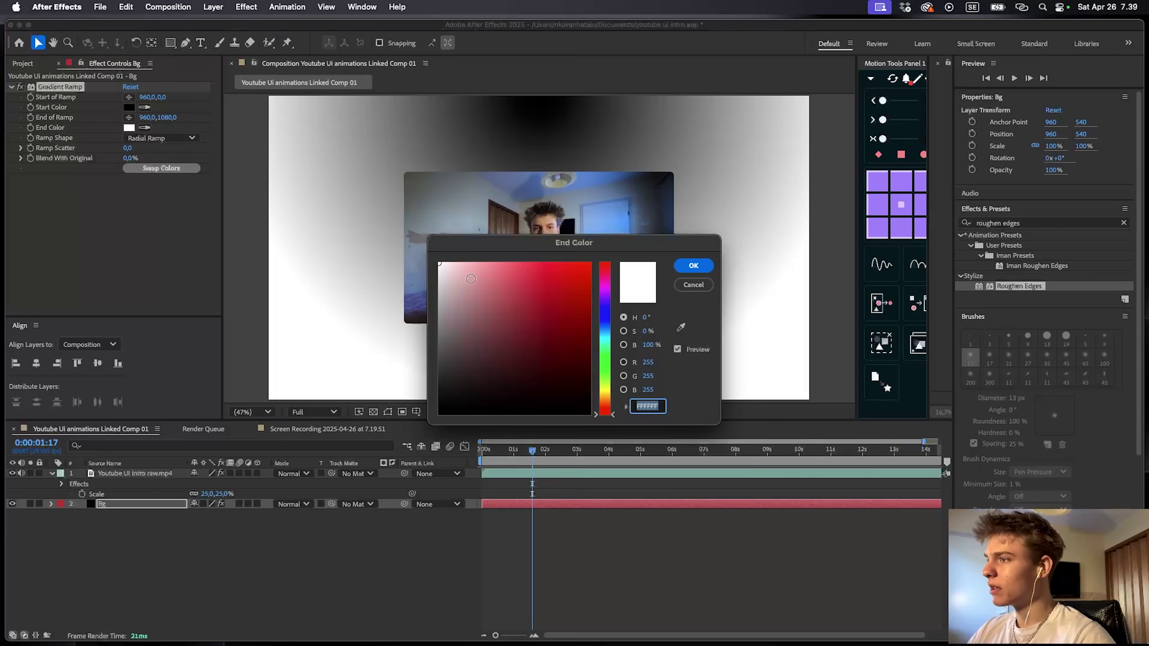
pyautogui.moveTo(457, 291); pyautogui.dragTo(401, 374)
pyautogui.click(693, 265)
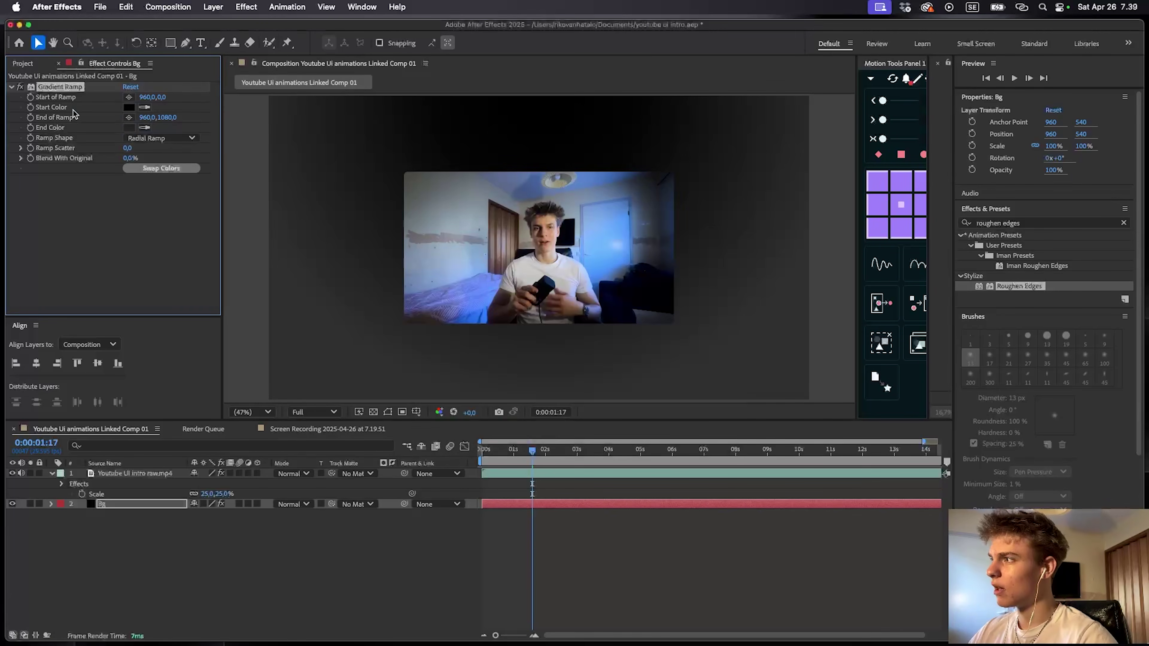
pyautogui.click(174, 168)
# - Place the ramp's start point behind the video at about 974, 506 and set Ramp Scatter to about 21.5
pyautogui.click(129, 97)
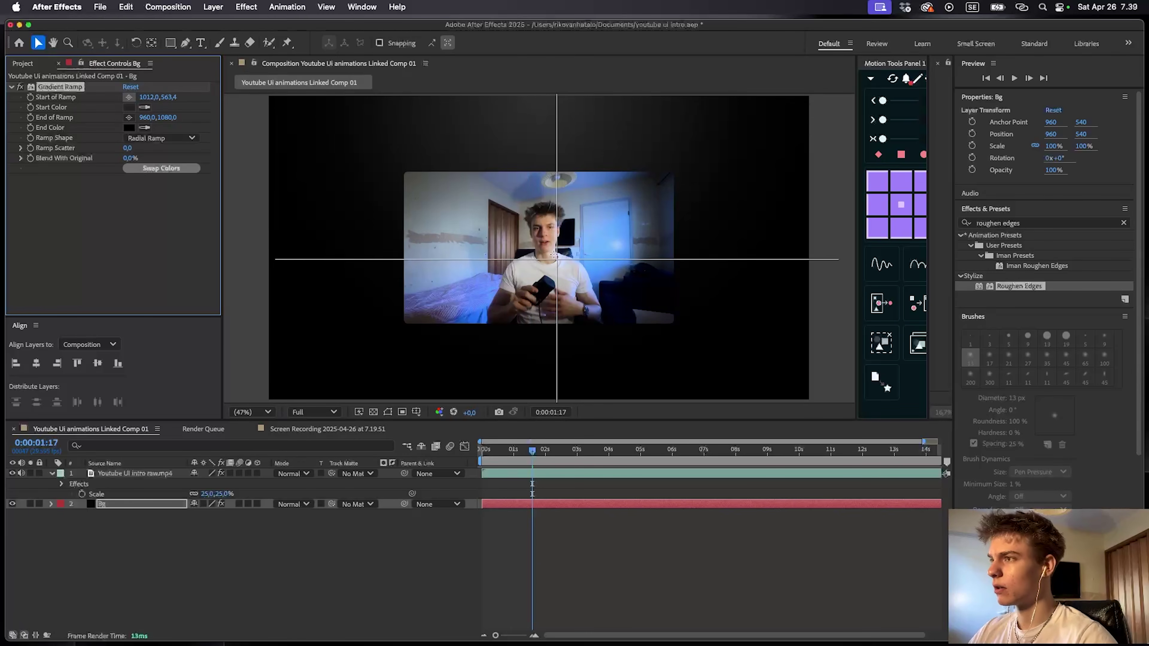
pyautogui.click(543, 242)
pyautogui.moveTo(128, 148); pyautogui.dragTo(154, 159)
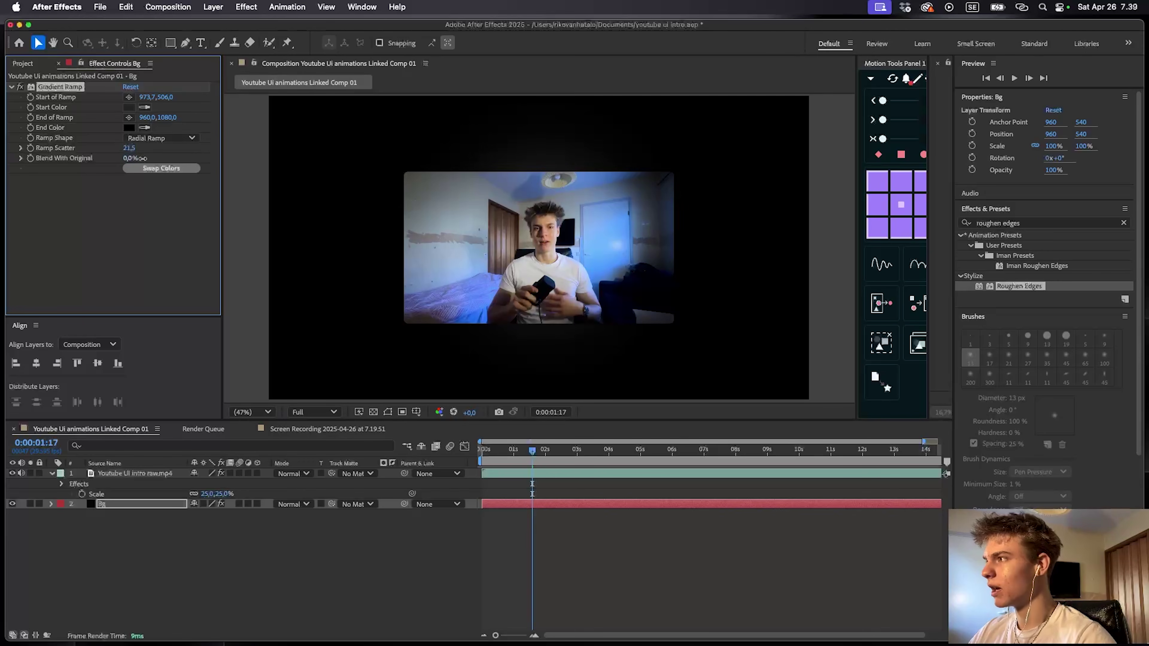
# - Change the ramp's start color to a slightly lighter gray for a stronger glow behind the video
pyautogui.click(128, 107)
pyautogui.moveTo(487, 336); pyautogui.dragTo(421, 370)
pyautogui.press('Return')
# - Examine the video's rounded corners and the gradient glow around it up close, and return to the full composition view
pyautogui.scroll(1, 550, 283)
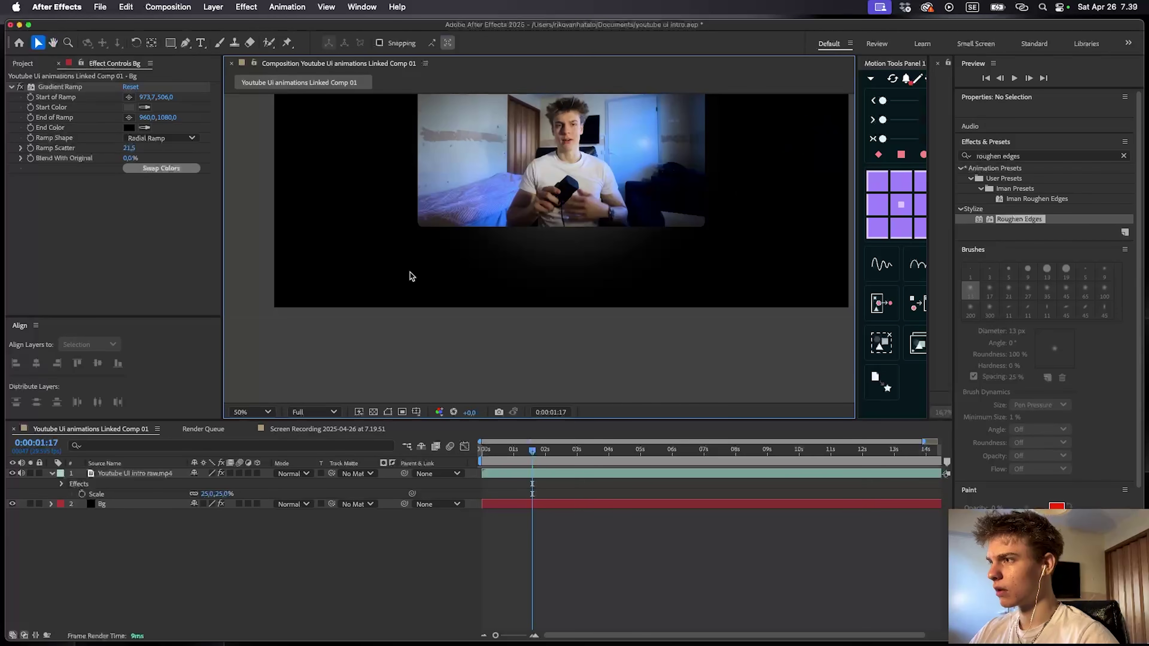
pyautogui.moveTo(442, 231); pyautogui.dragTo(462, 316)
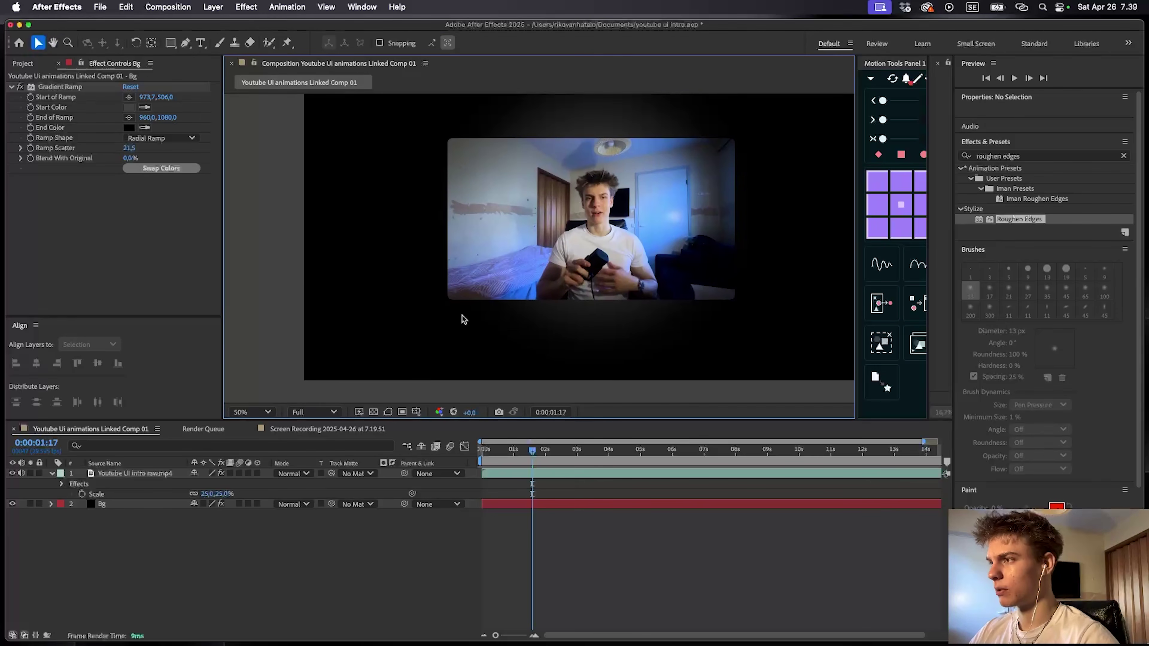
pyautogui.scroll(2, 462, 315)
pyautogui.moveTo(520, 295); pyautogui.dragTo(427, 269)
pyautogui.moveTo(669, 263); pyautogui.dragTo(368, 279)
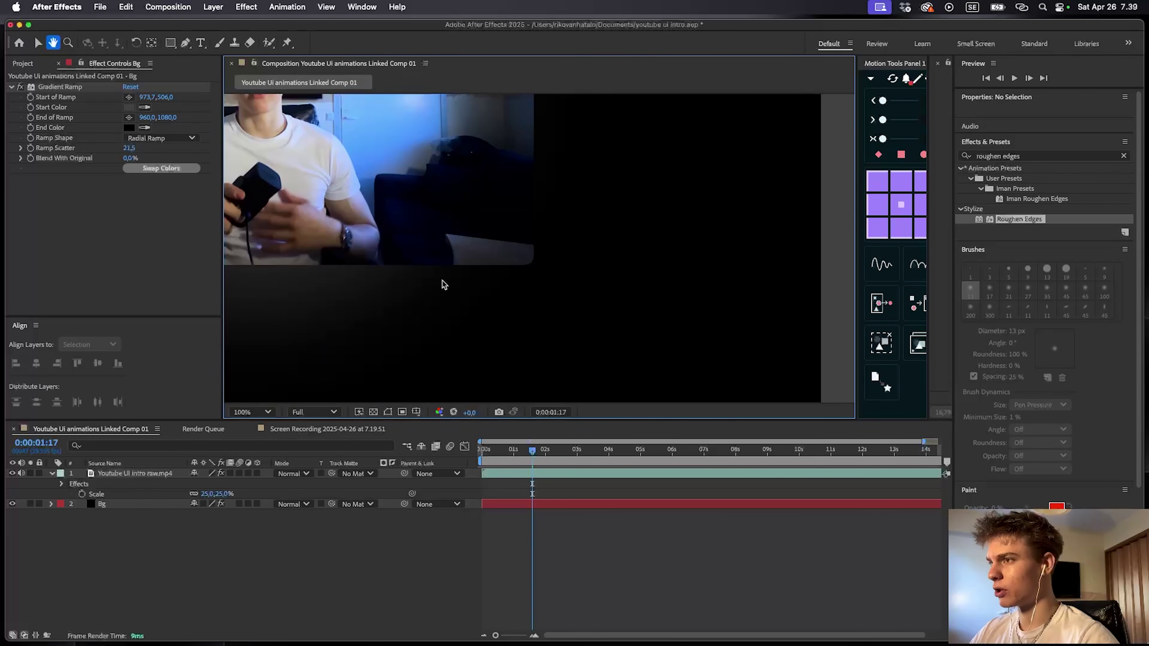
pyautogui.moveTo(339, 316); pyautogui.dragTo(615, 296)
pyautogui.scroll(-2, 615, 296)
pyautogui.moveTo(399, 254); pyautogui.dragTo(416, 338)
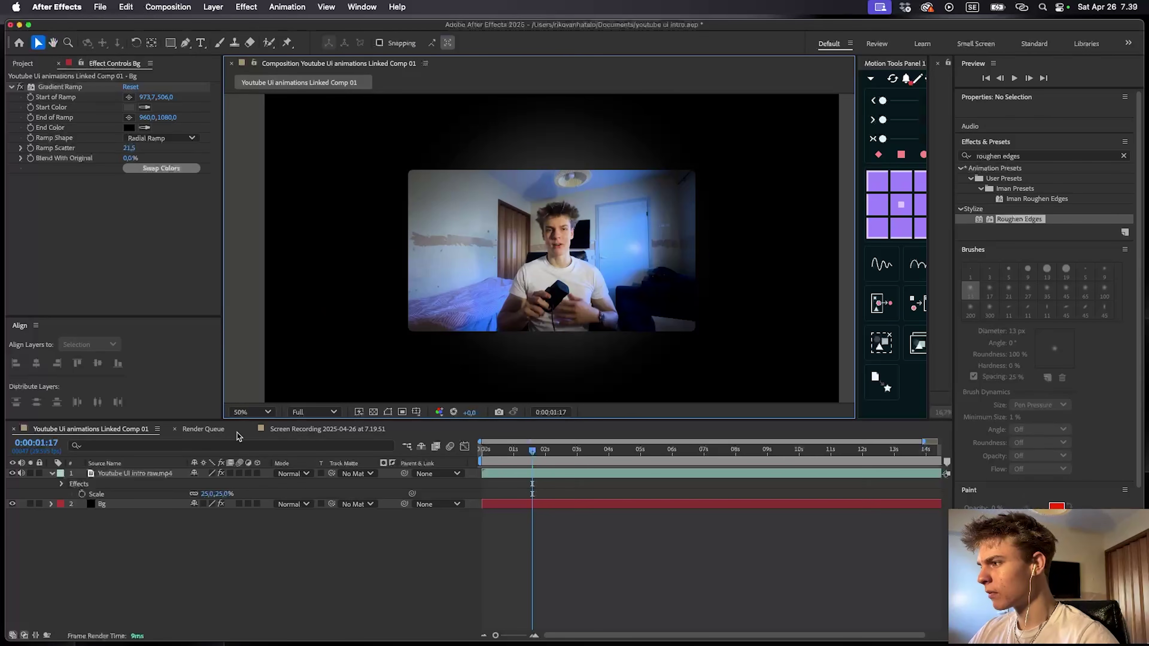
pyautogui.click(251, 412)
pyautogui.click(253, 185)
pyautogui.click(582, 563)
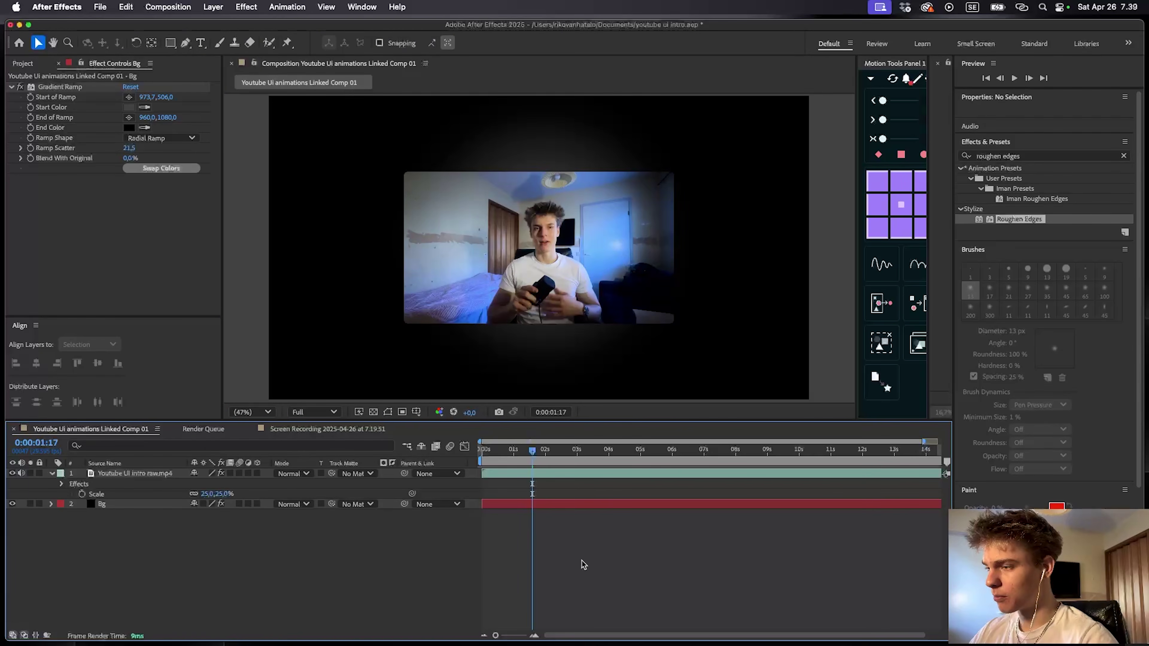
# - In Safari, open the YouTube video "Master Graph Animations Like Iman Gadzhi" and take a screenshot of its channel and like-button row
pyautogui.press('super+Tab')
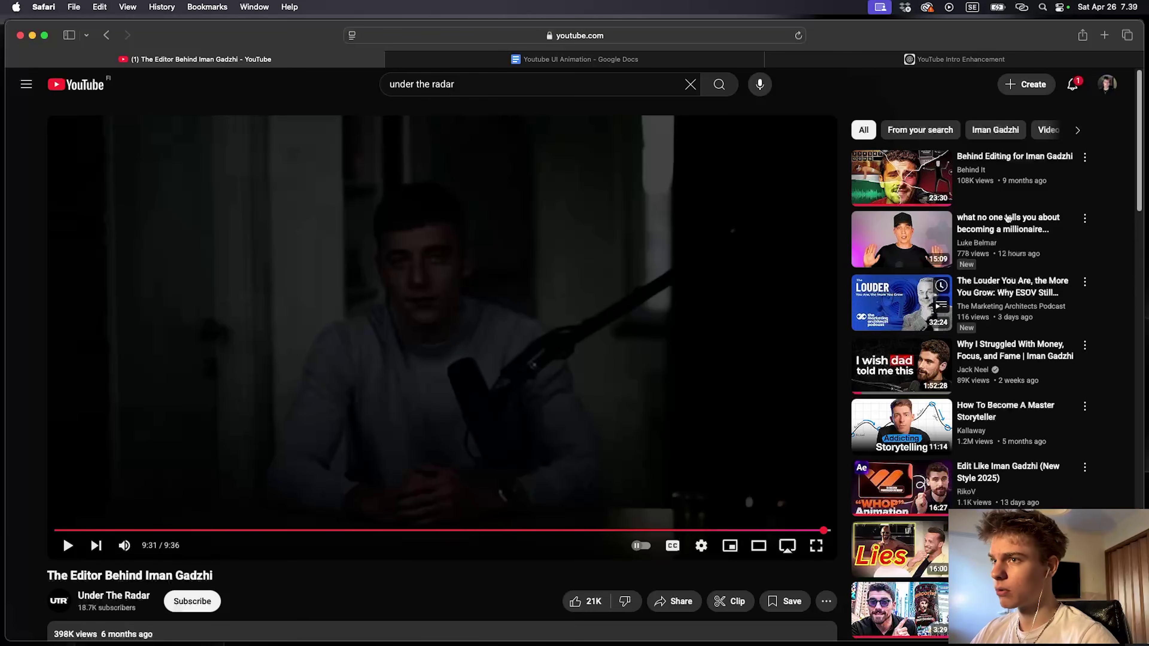
pyautogui.click(1072, 85)
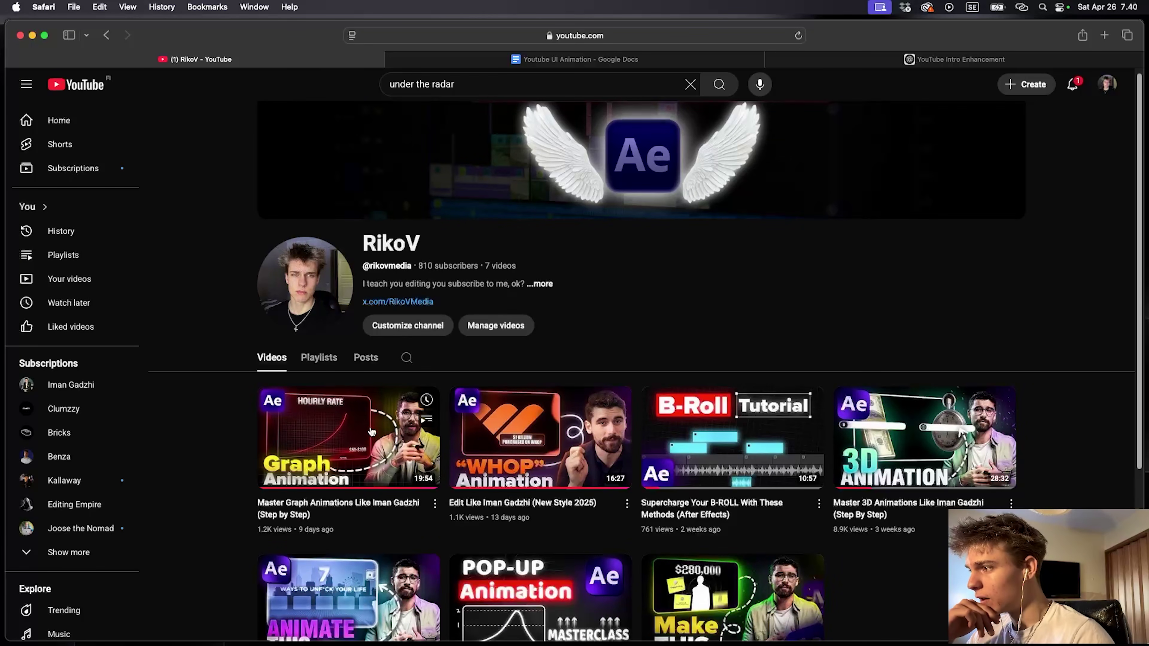
pyautogui.click(357, 436)
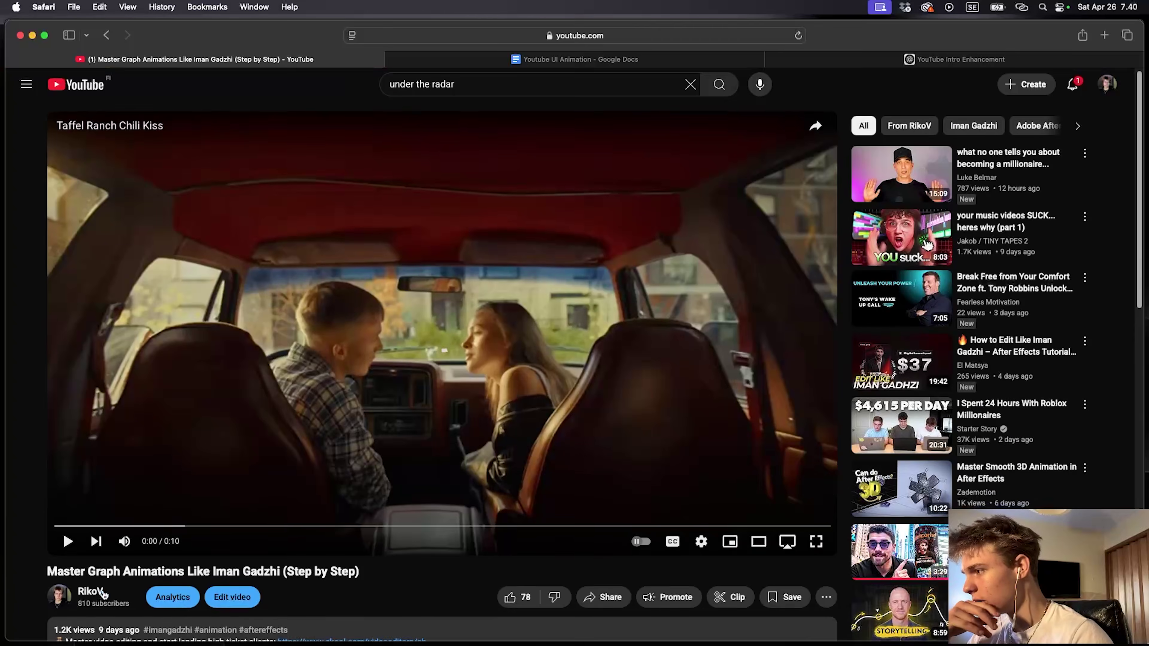
pyautogui.scroll(-1, 27, 448)
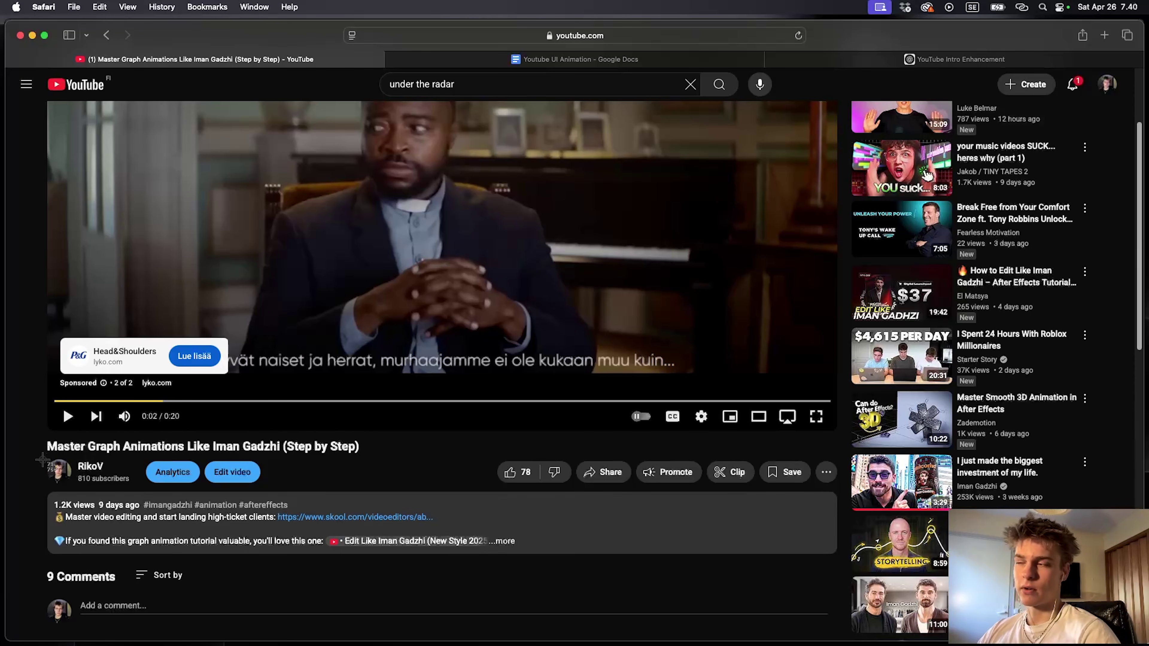
pyautogui.moveTo(46, 453); pyautogui.dragTo(825, 487)
# - Switch back to After Effects and import Screenshot 2025-04-26 at 7.40.28 from Finder as the uppermost layer
pyautogui.press('super+Tab')
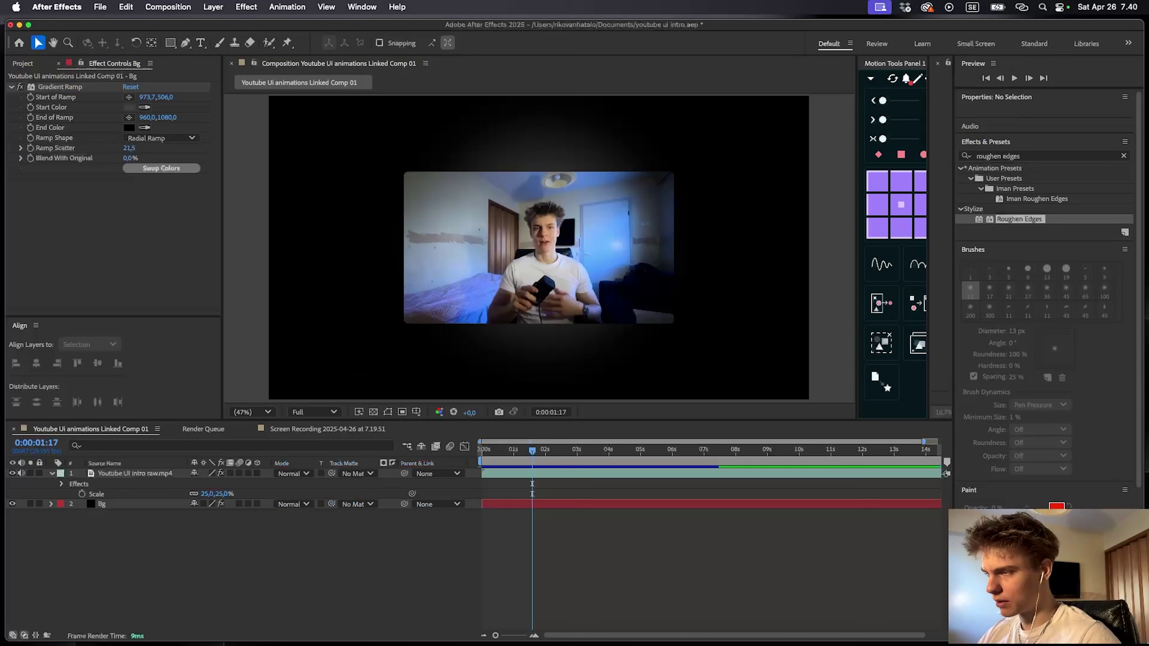
pyautogui.click(527, 566)
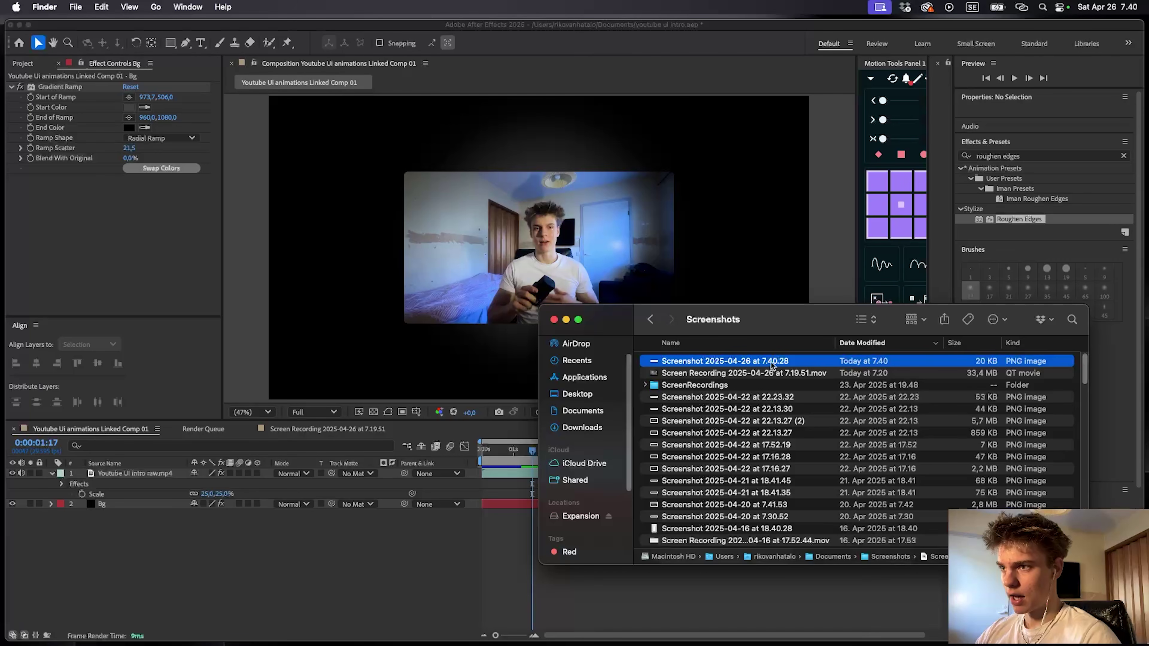
pyautogui.moveTo(751, 366); pyautogui.dragTo(244, 568)
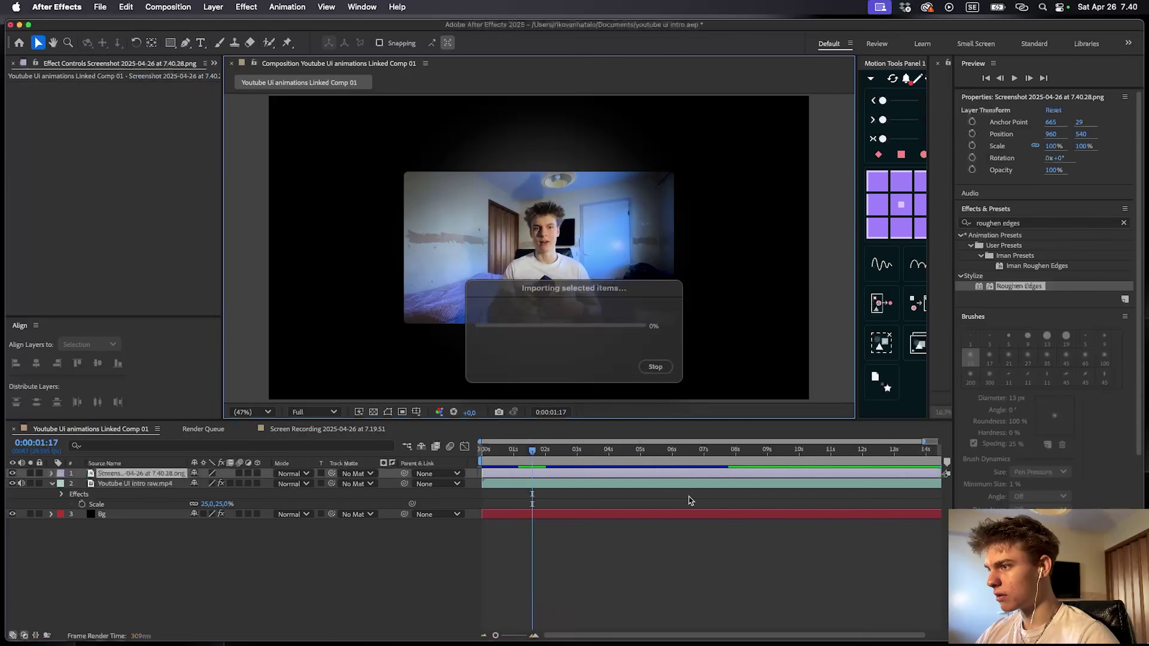
# - Position the screenshot layer just below the video at about 1147, 851, aligned with the video's left edge
pyautogui.scroll(2, 445, 243)
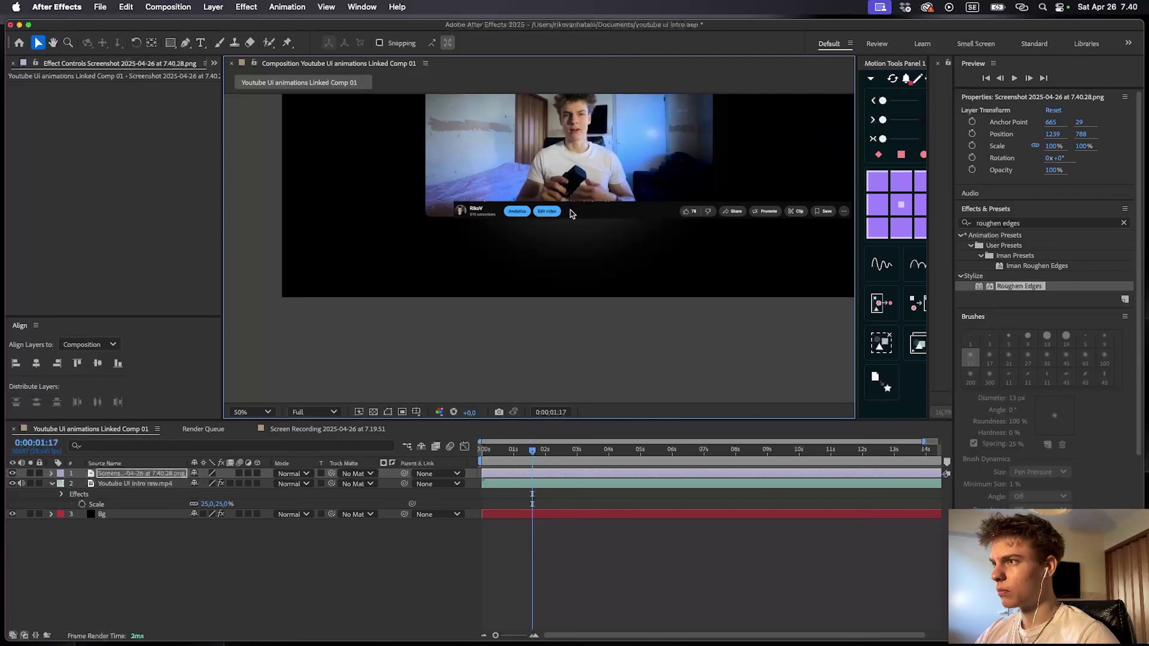
pyautogui.moveTo(571, 211); pyautogui.dragTo(549, 260)
pyautogui.scroll(1, 553, 254)
pyautogui.press('Left')
pyautogui.press('Left')
pyautogui.press('Left')
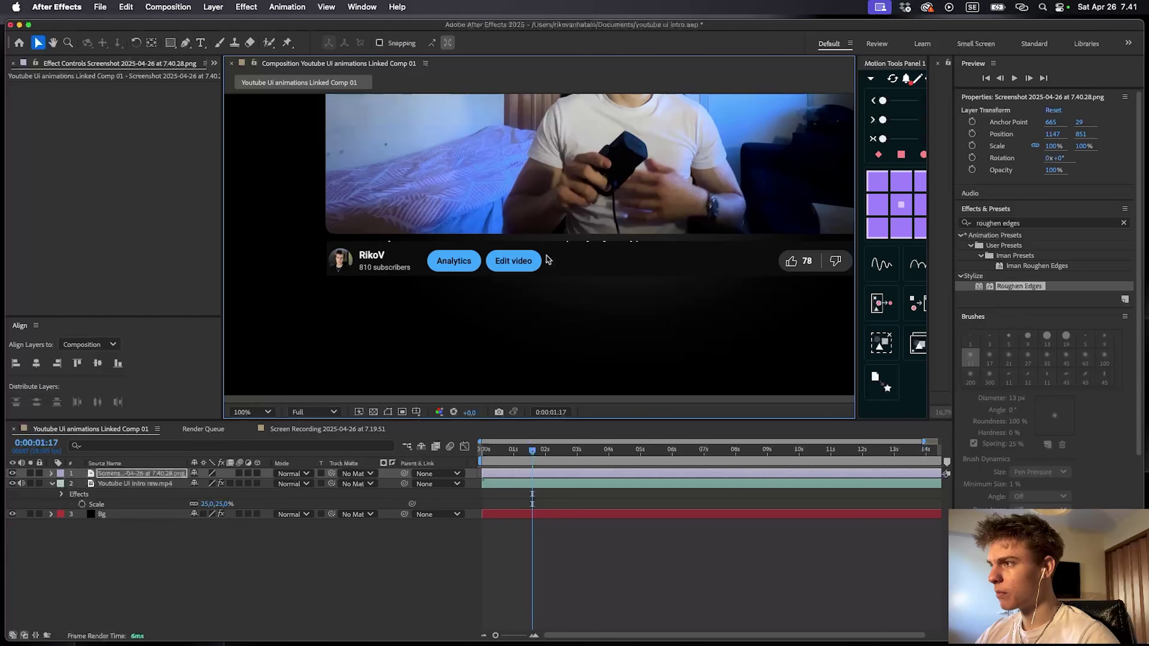
# - Apply the Color Key effect to the screenshot layer and sample its dark background as the key colour
pyautogui.hotkey('ctrl', 'space')
pyautogui.press('Escape')
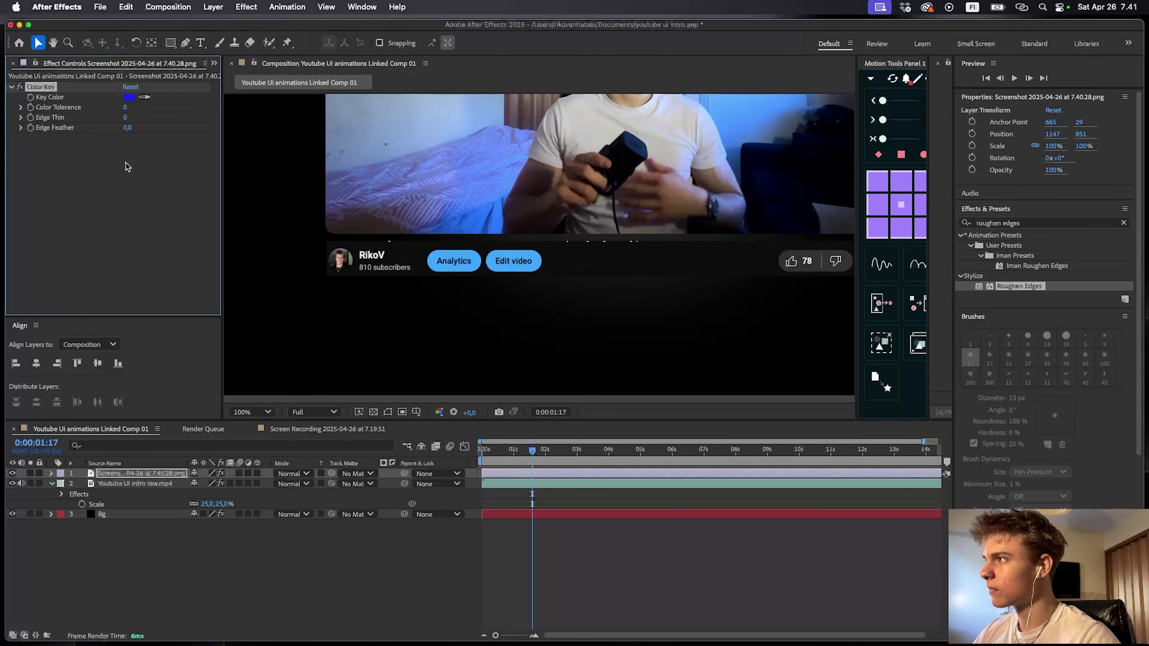
pyautogui.click(144, 99)
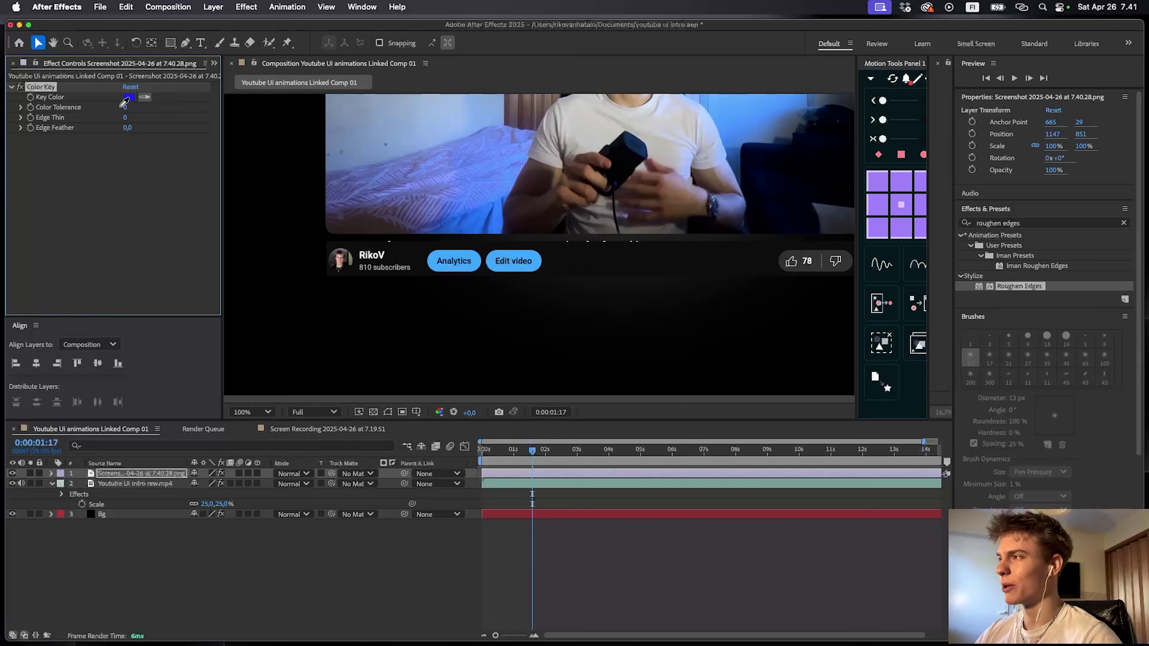
pyautogui.click(570, 257)
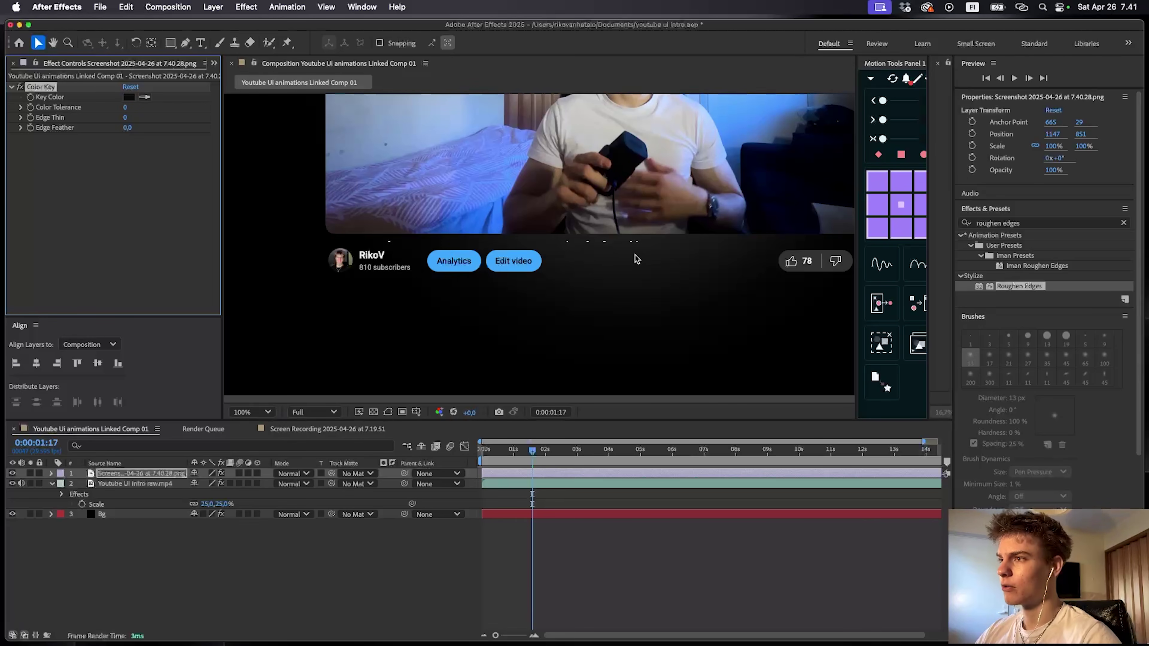
pyautogui.moveTo(833, 250); pyautogui.dragTo(616, 239)
pyautogui.moveTo(693, 240); pyautogui.dragTo(561, 237)
pyautogui.moveTo(670, 224); pyautogui.dragTo(992, 216)
pyautogui.scroll(-1, 646, 249)
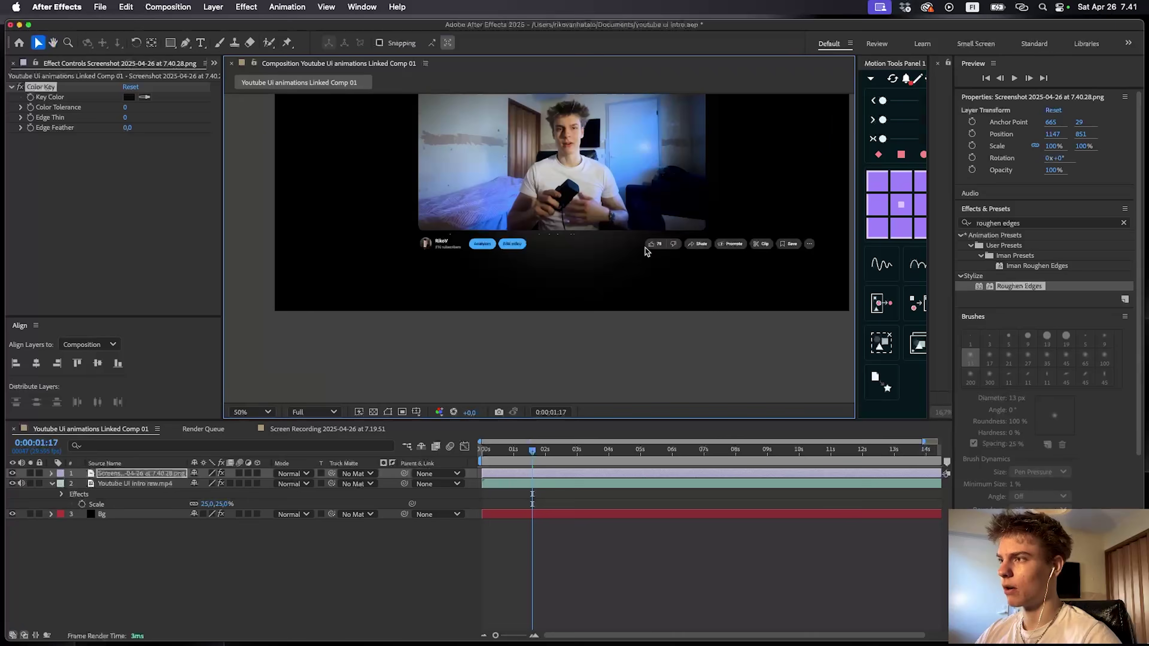
pyautogui.scroll(4, 647, 252)
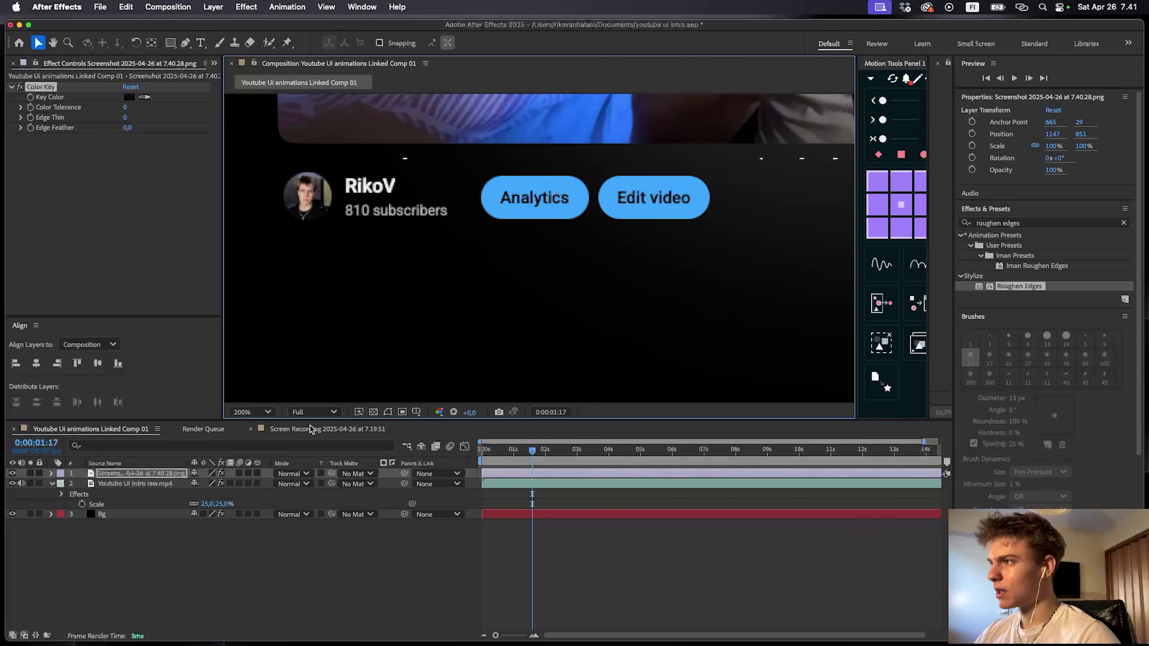
# - Examine the channel and button row in the Screen Recording composition, and compare it with the keyed row in Youtube Ui animations Linked Comp 01
pyautogui.click(310, 427)
pyautogui.scroll(3, 465, 211)
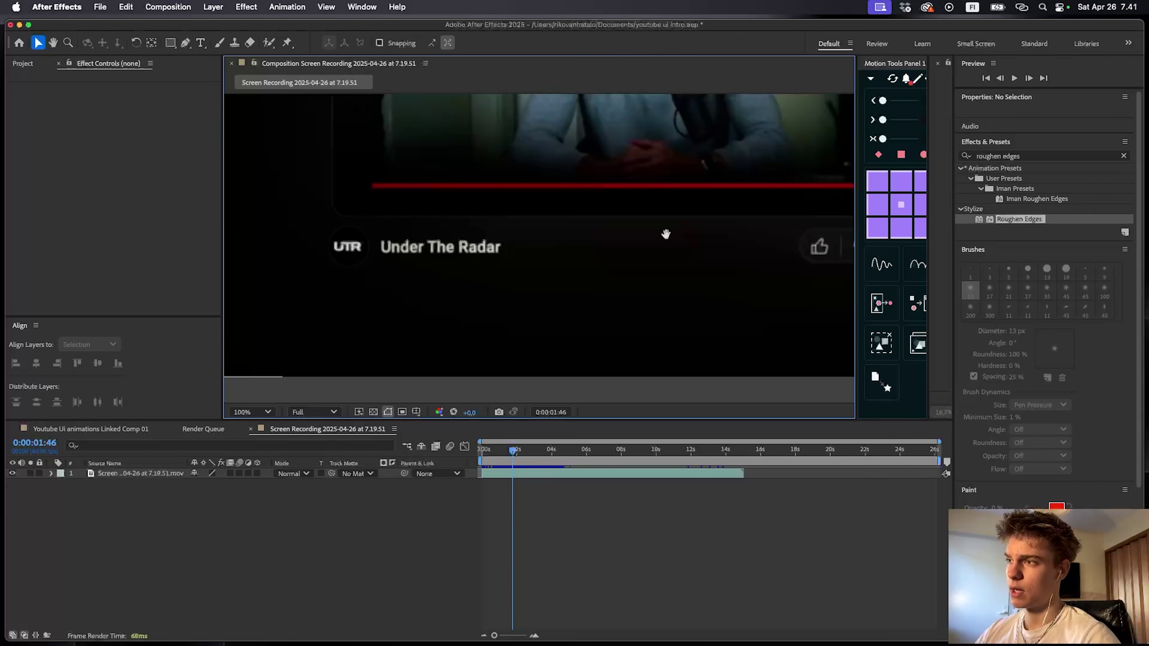
pyautogui.hscroll(5, 667, 236)
pyautogui.scroll(-3, 641, 253)
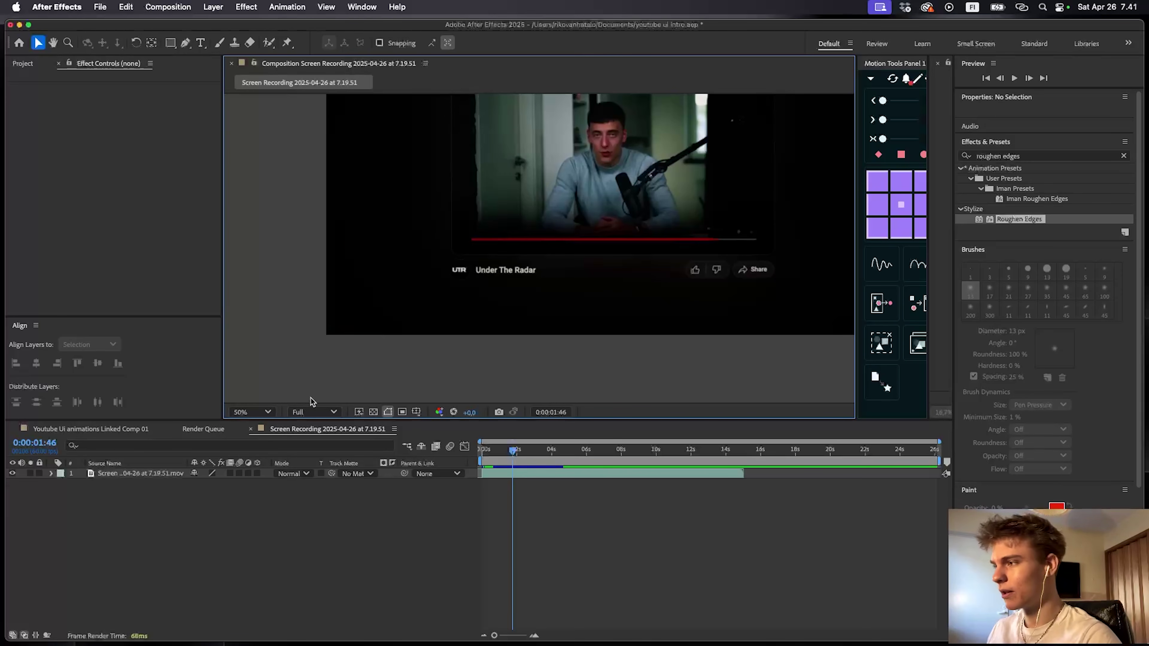
pyautogui.click(84, 429)
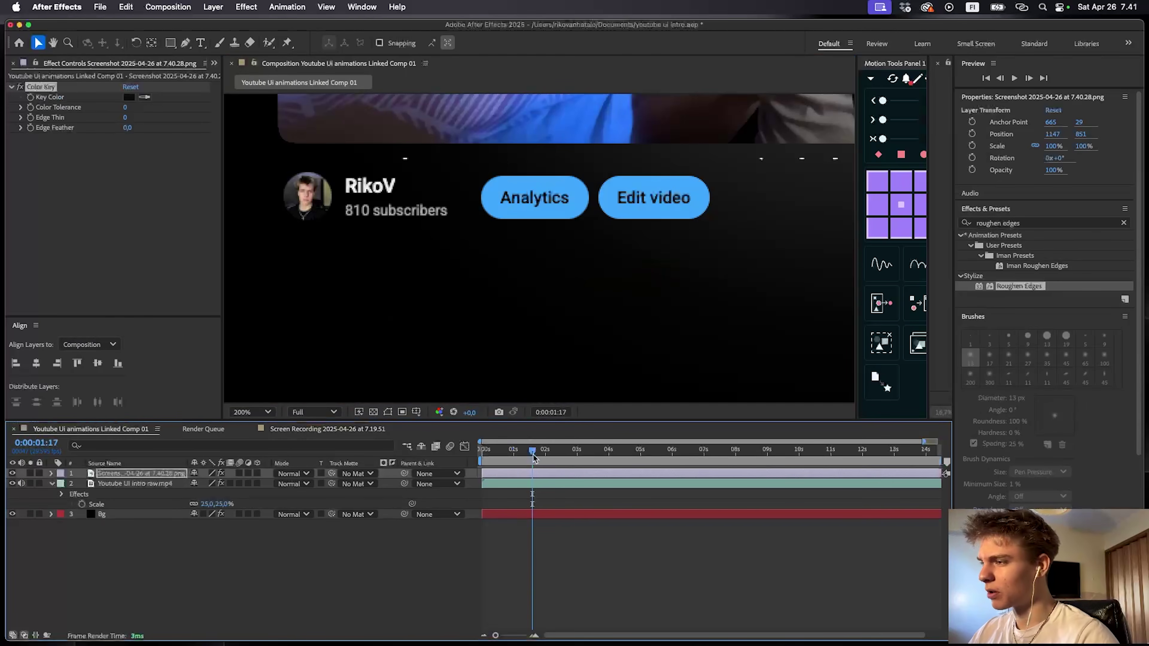
pyautogui.moveTo(391, 197); pyautogui.dragTo(535, 316)
pyautogui.scroll(1, 533, 267)
pyautogui.moveTo(489, 268); pyautogui.dragTo(351, 203)
pyautogui.scroll(-2, 533, 203)
pyautogui.scroll(-1, 475, 263)
pyautogui.scroll(1, 586, 260)
pyautogui.moveTo(582, 257); pyautogui.dragTo(549, 248)
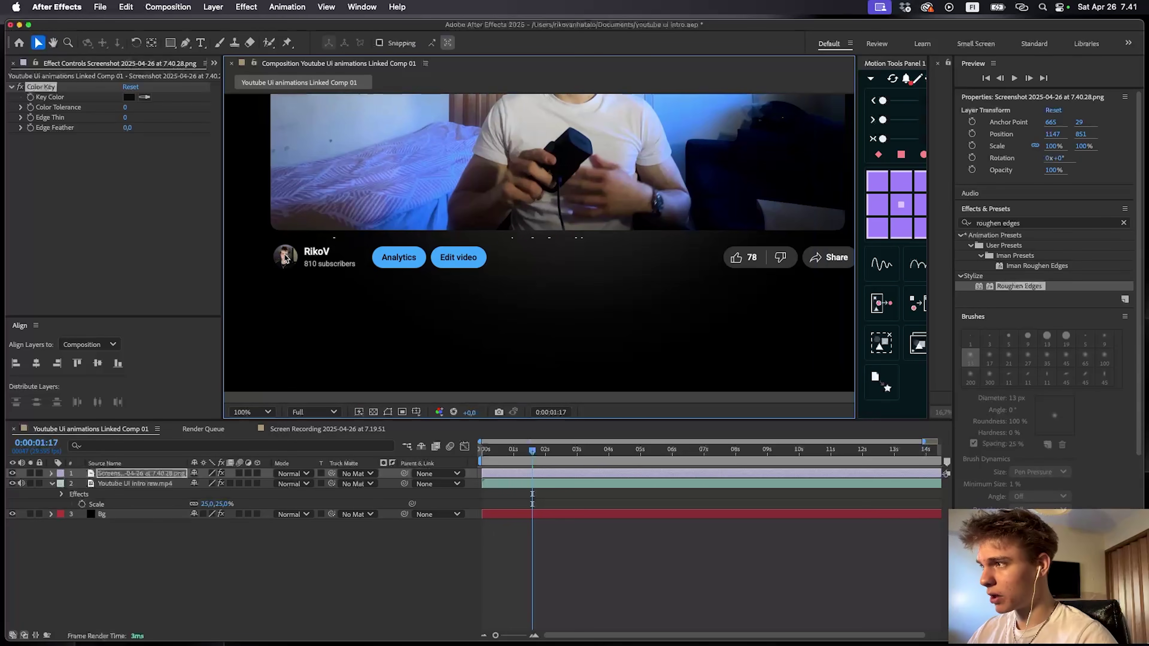
pyautogui.hscroll(5, 470, 249)
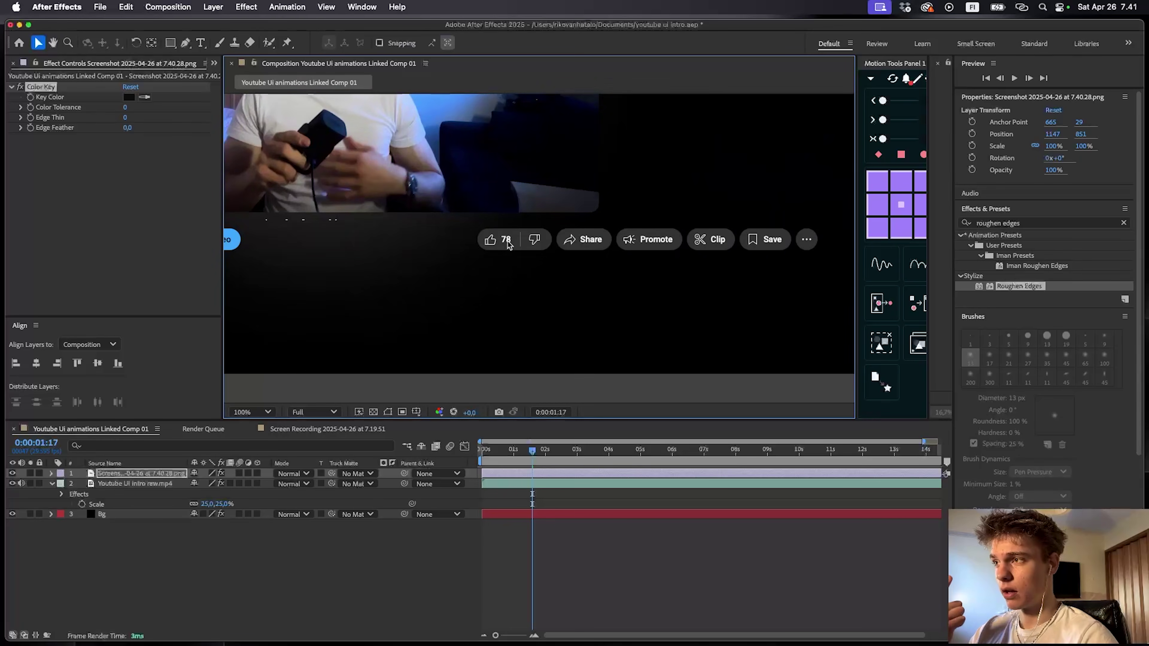
pyautogui.hscroll(-7, 583, 241)
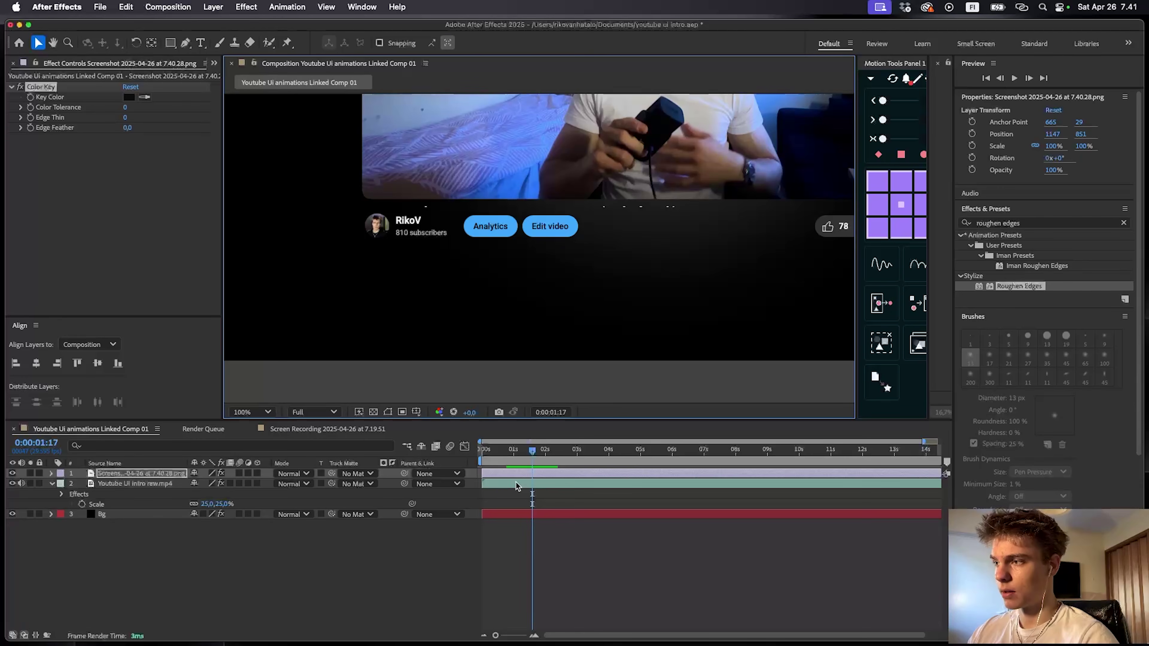
# - Duplicate the keyed screenshot layer three times
pyautogui.click(507, 472)
pyautogui.press('super+d')
pyautogui.press('super+d')
pyautogui.press('super+d')
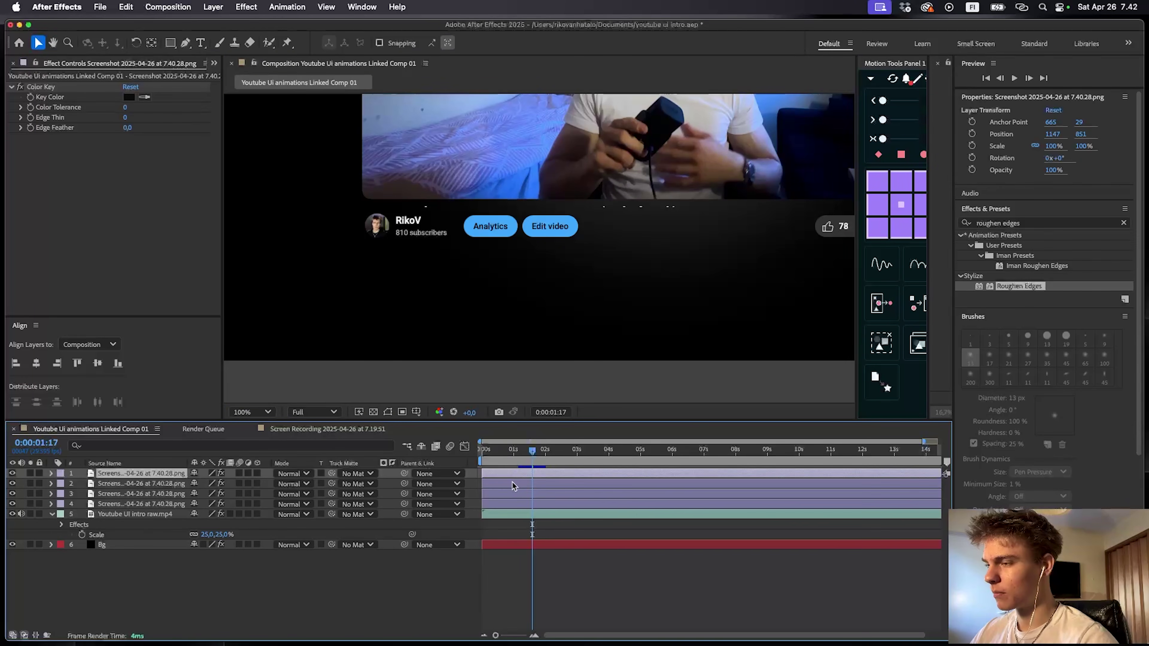
# - Mask the uppermost screenshot layer with a rectangle around the profile picture and rename the layer Profile pic
pyautogui.scroll(2, 389, 279)
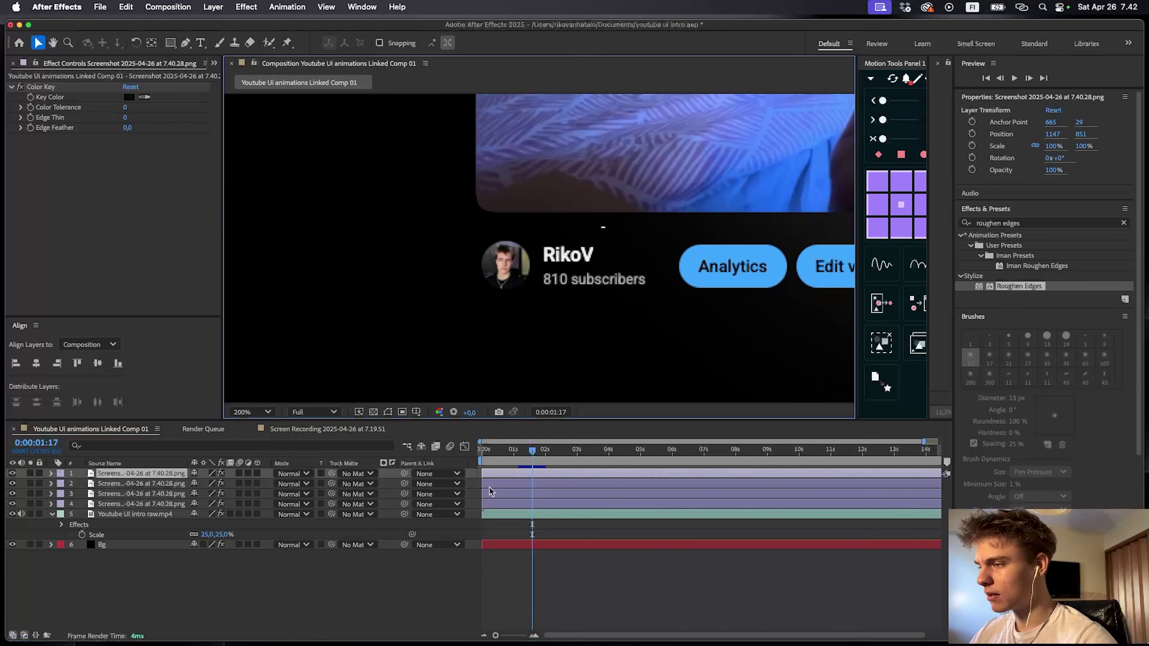
pyautogui.press('Home')
pyautogui.click(170, 42)
pyautogui.scroll(2, 446, 303)
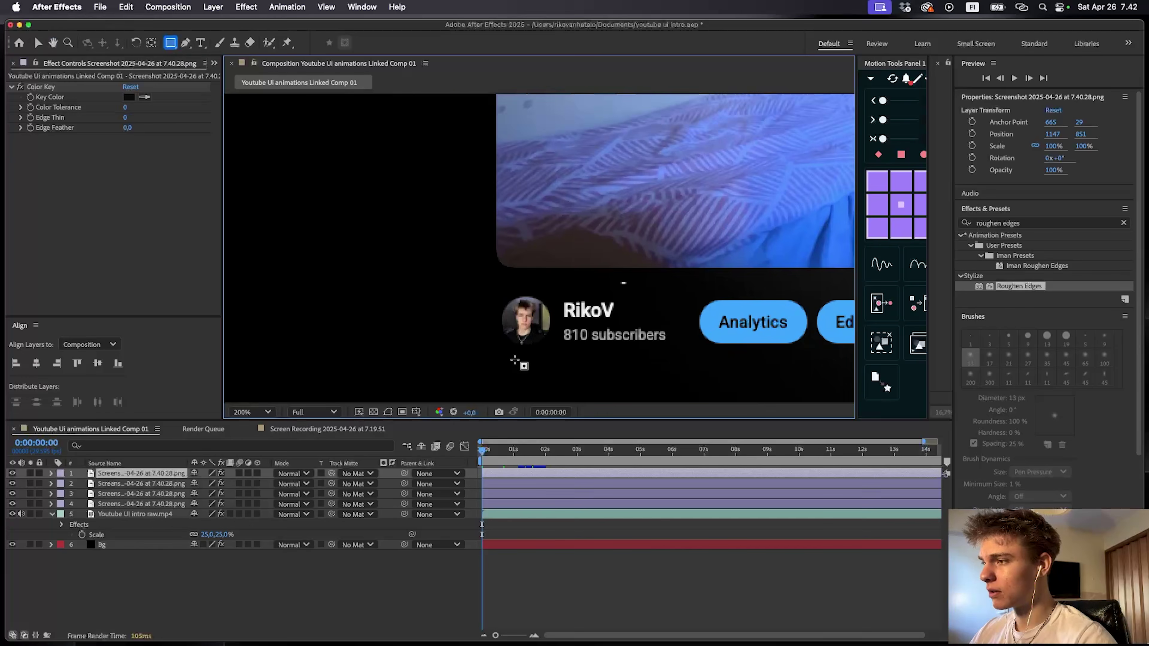
pyautogui.scroll(-2, 493, 390)
pyautogui.moveTo(455, 151)
pyautogui.mouseDown()
pyautogui.moveTo(550, 265)
pyautogui.moveTo(526, 230)
pyautogui.mouseUp()
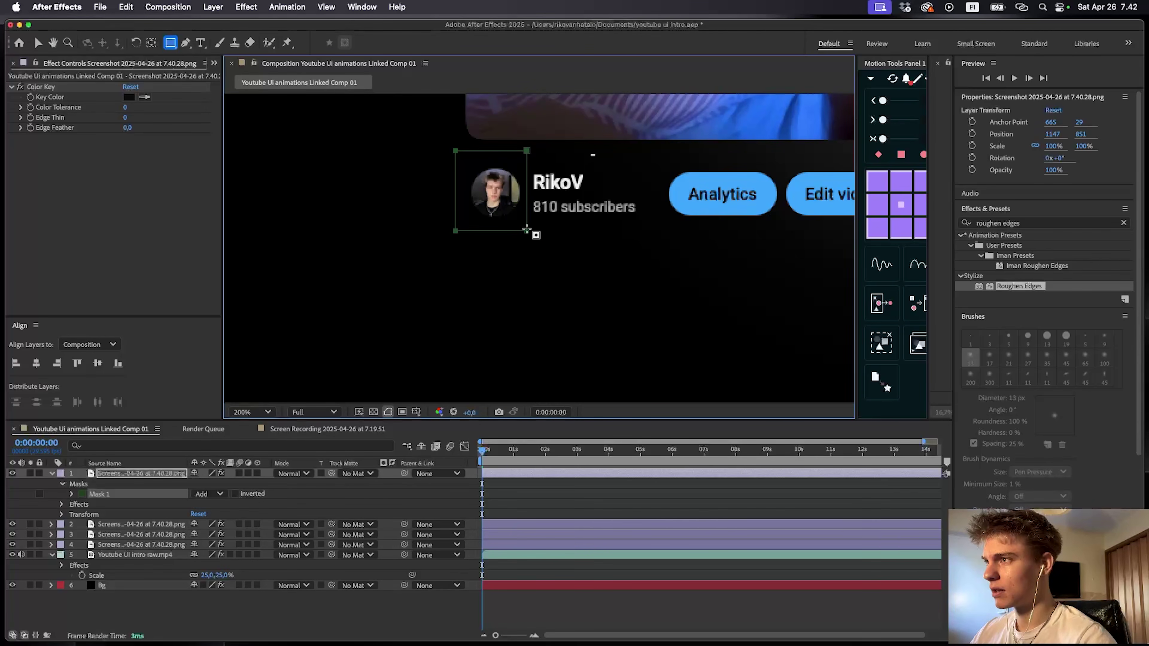
pyautogui.click(126, 473)
pyautogui.press('Return')
pyautogui.write('P')
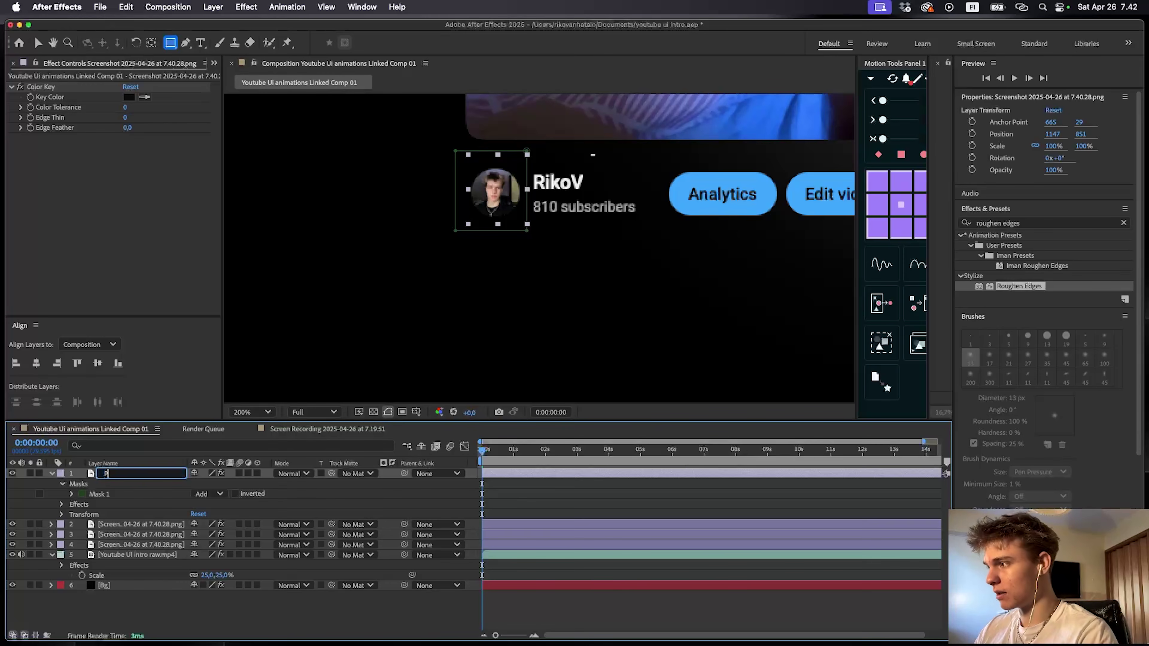
pyautogui.write('rofile pic')
pyautogui.press('Return')
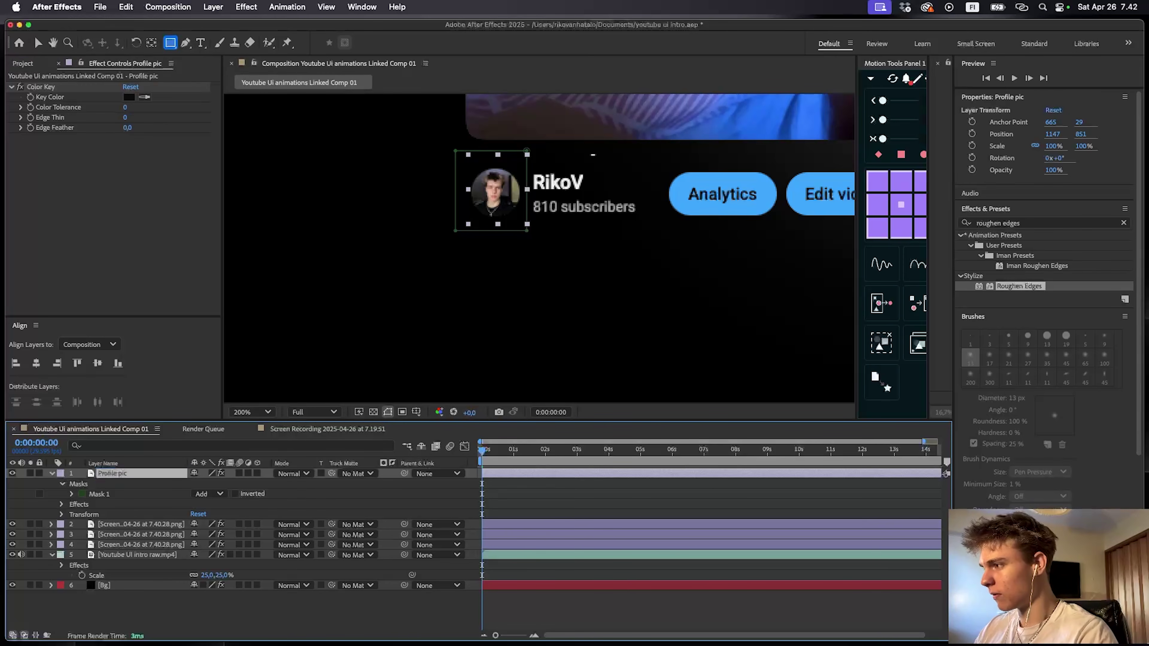
# - Mask the second screenshot layer with a rectangle around the channel name and rename the layer Name
pyautogui.click(136, 524)
pyautogui.hscroll(-5, 538, 248)
pyautogui.scroll(3, 538, 249)
pyautogui.moveTo(364, 243)
pyautogui.mouseDown()
pyautogui.moveTo(388, 276)
pyautogui.moveTo(426, 278)
pyautogui.mouseUp()
pyautogui.click(125, 525)
pyautogui.press('Return')
pyautogui.write('Name')
pyautogui.press('Return')
# - Mask the third screenshot layer with a rectangle around the like and dislike buttons and rename the layer Like
pyautogui.scroll(-2, 639, 278)
pyautogui.hscroll(5, 588, 278)
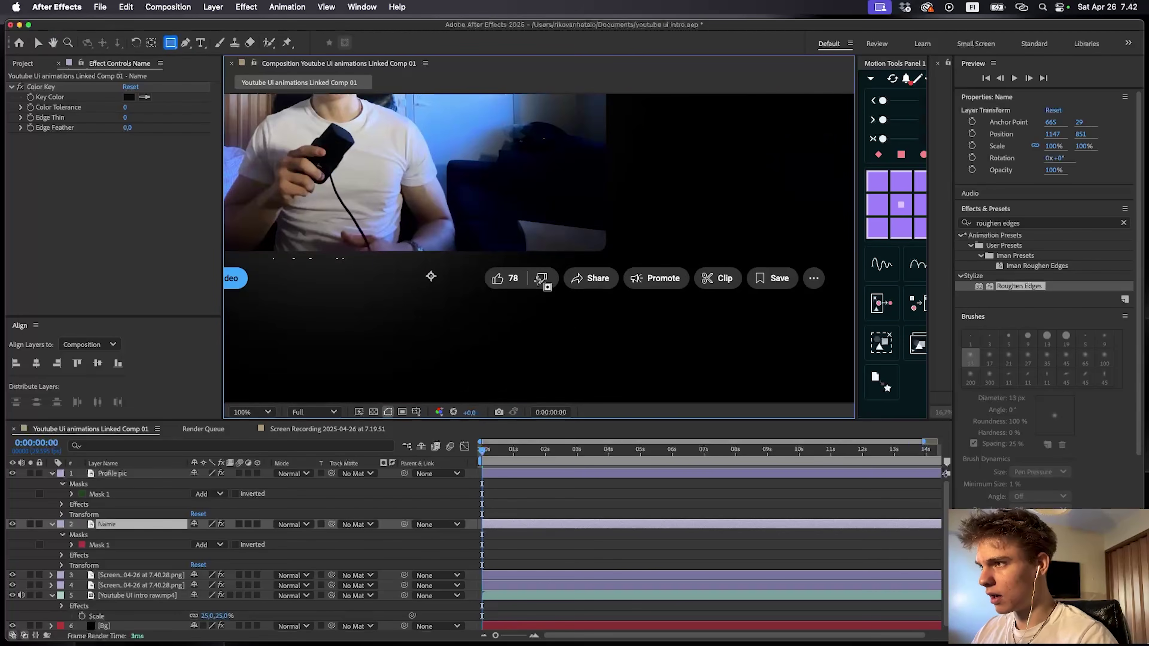
pyautogui.scroll(2, 431, 276)
pyautogui.press('super+Down')
pyautogui.moveTo(496, 288); pyautogui.dragTo(665, 231)
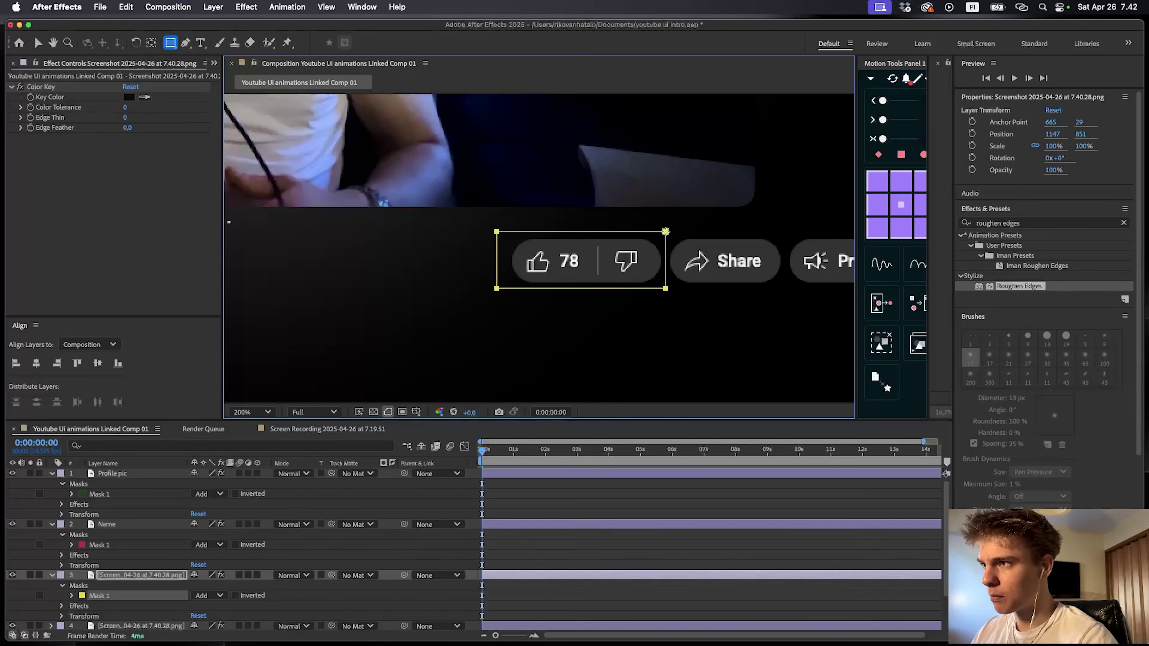
pyautogui.click(116, 576)
pyautogui.press('Return')
pyautogui.write('Like')
pyautogui.press('Return')
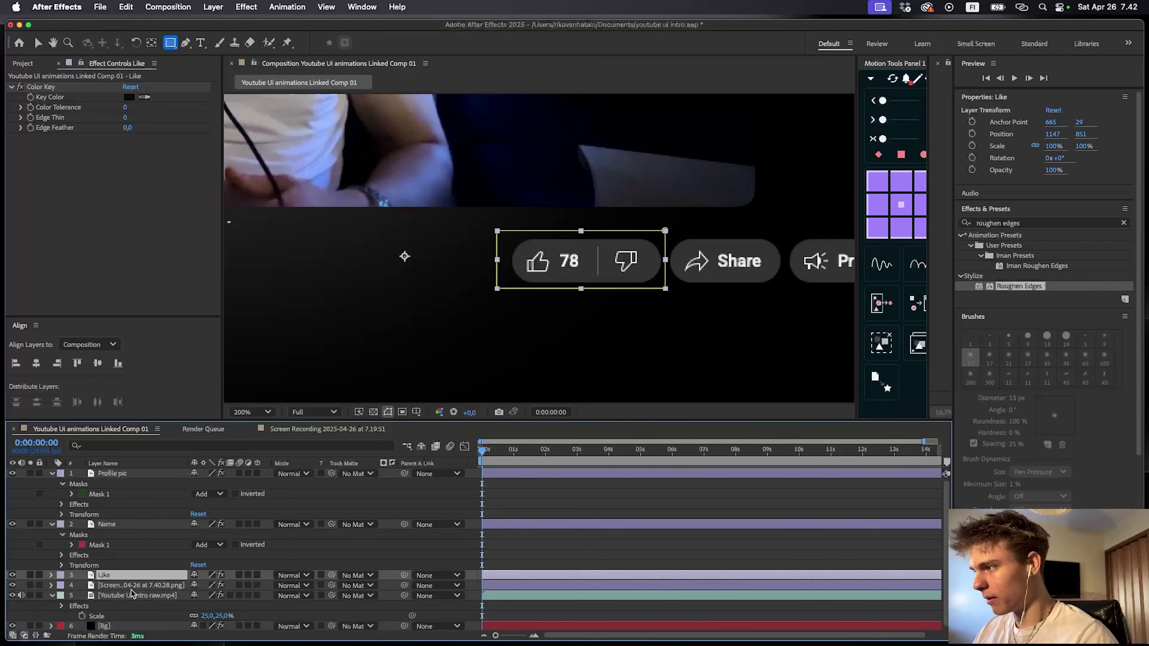
# - Mask the last screenshot layer with a rectangle around the Share button and rename the layer Share
pyautogui.click(114, 586)
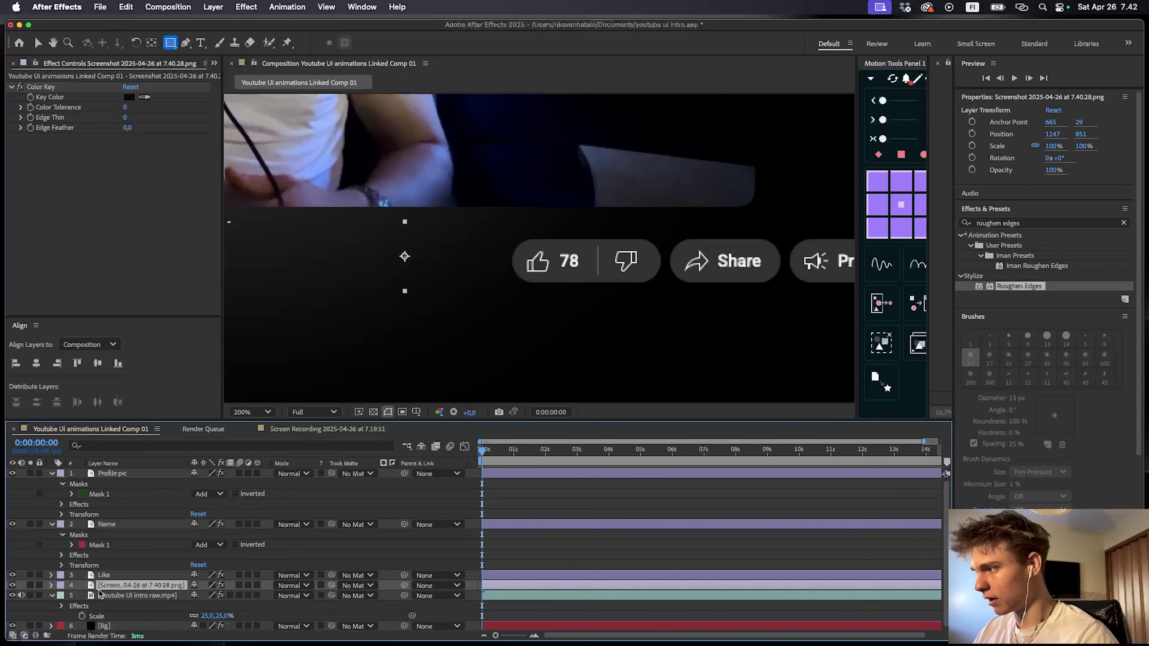
pyautogui.moveTo(695, 298)
pyautogui.mouseDown()
pyautogui.moveTo(531, 305)
pyautogui.moveTo(638, 228)
pyautogui.moveTo(642, 242)
pyautogui.mouseUp()
pyautogui.press('Return')
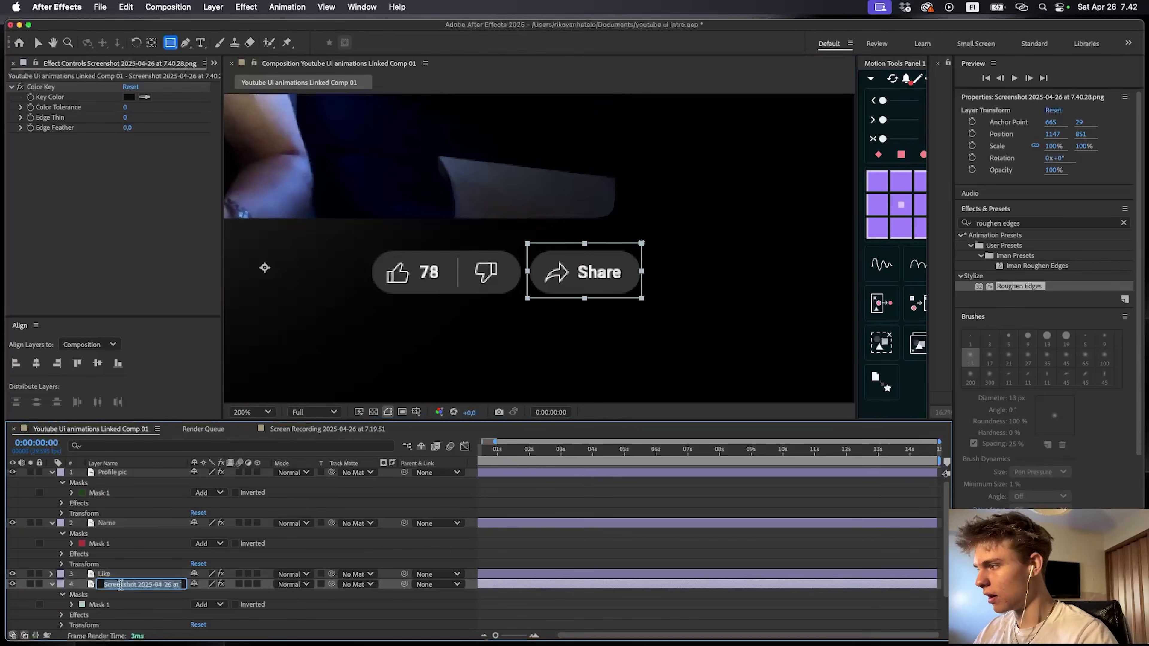
pyautogui.write('Share')
pyautogui.press('Return')
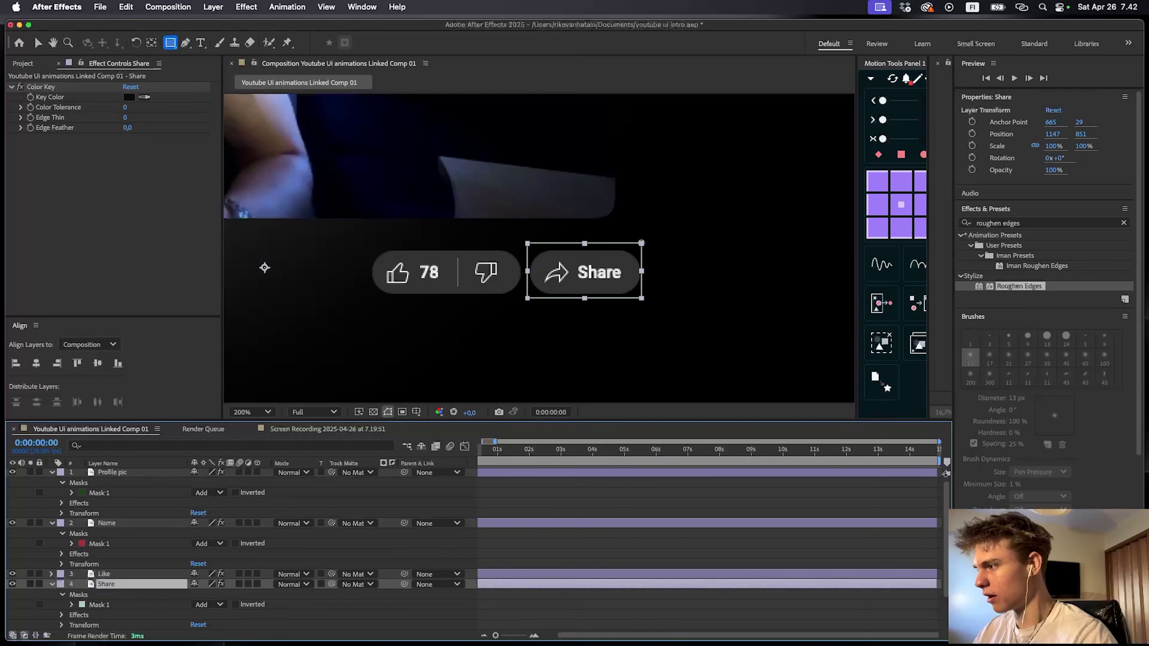
# - Show the rulers and place a vertical guide along the video's left edge
pyautogui.scroll(-4, 525, 292)
pyautogui.scroll(2, 514, 255)
pyautogui.press('super+r')
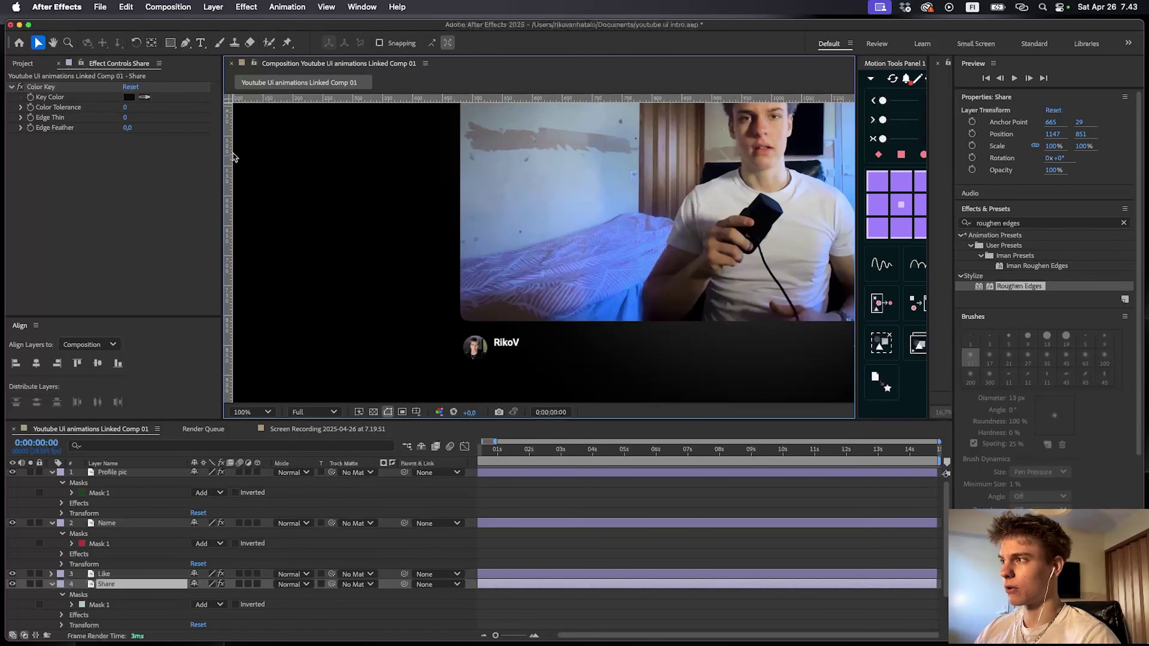
pyautogui.moveTo(232, 151); pyautogui.dragTo(250, 154)
pyautogui.moveTo(421, 161); pyautogui.dragTo(460, 158)
# - Centre the Profile pic layer's anchor point and scale the layer to 159%
pyautogui.scroll(1, 479, 362)
pyautogui.moveTo(477, 316); pyautogui.dragTo(533, 180)
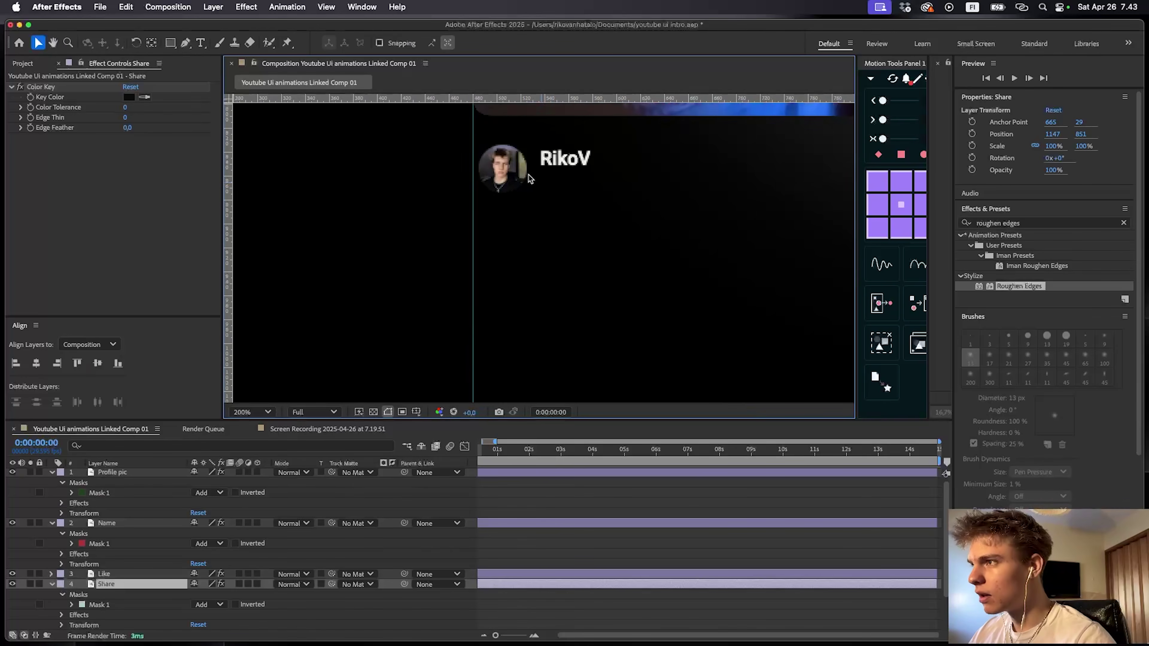
pyautogui.click(513, 174)
pyautogui.press('s')
pyautogui.moveTo(209, 483); pyautogui.dragTo(259, 477)
pyautogui.press('super+z')
pyautogui.click(902, 205)
# - Add a horizontal guide through the middle of the profile picture and centre the Name layer's anchor point
pyautogui.moveTo(570, 207); pyautogui.dragTo(551, 306)
pyautogui.moveTo(493, 95); pyautogui.dragTo(560, 303)
pyautogui.click(901, 205)
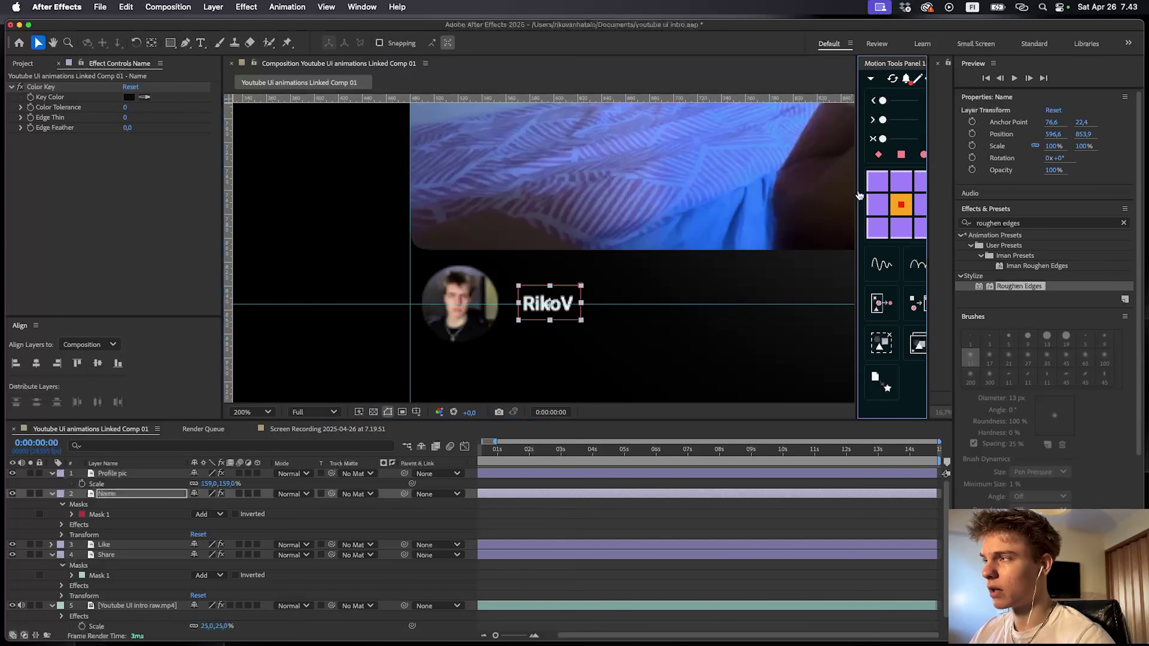
pyautogui.press('super+z')
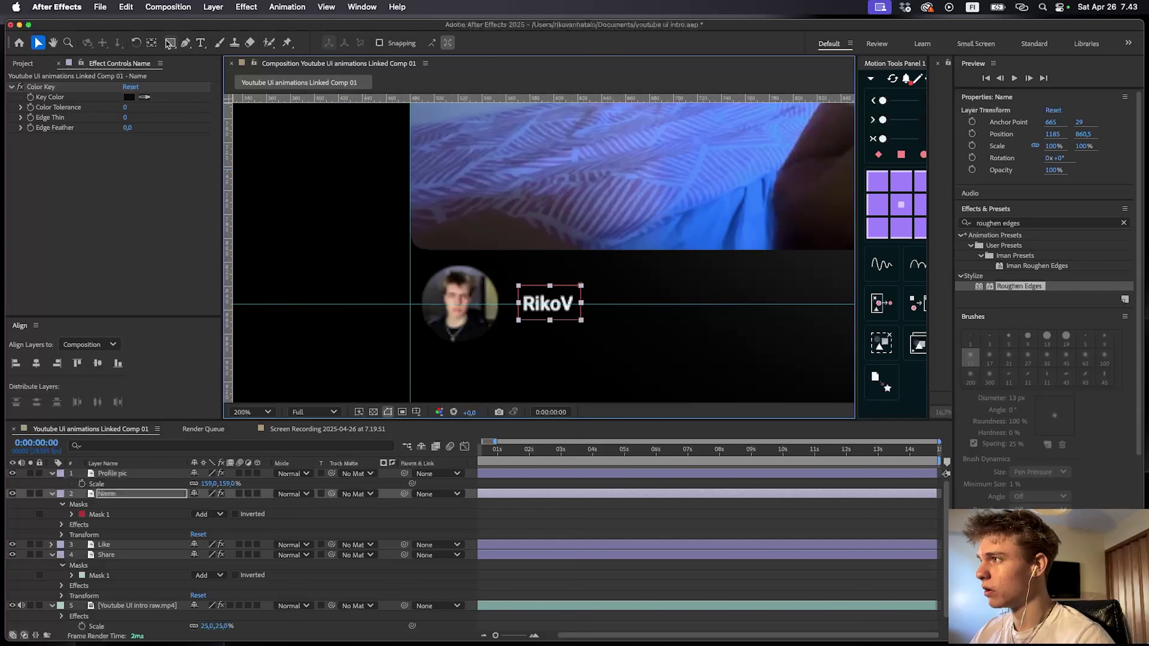
pyautogui.press('super+shift+z')
pyautogui.click(152, 43)
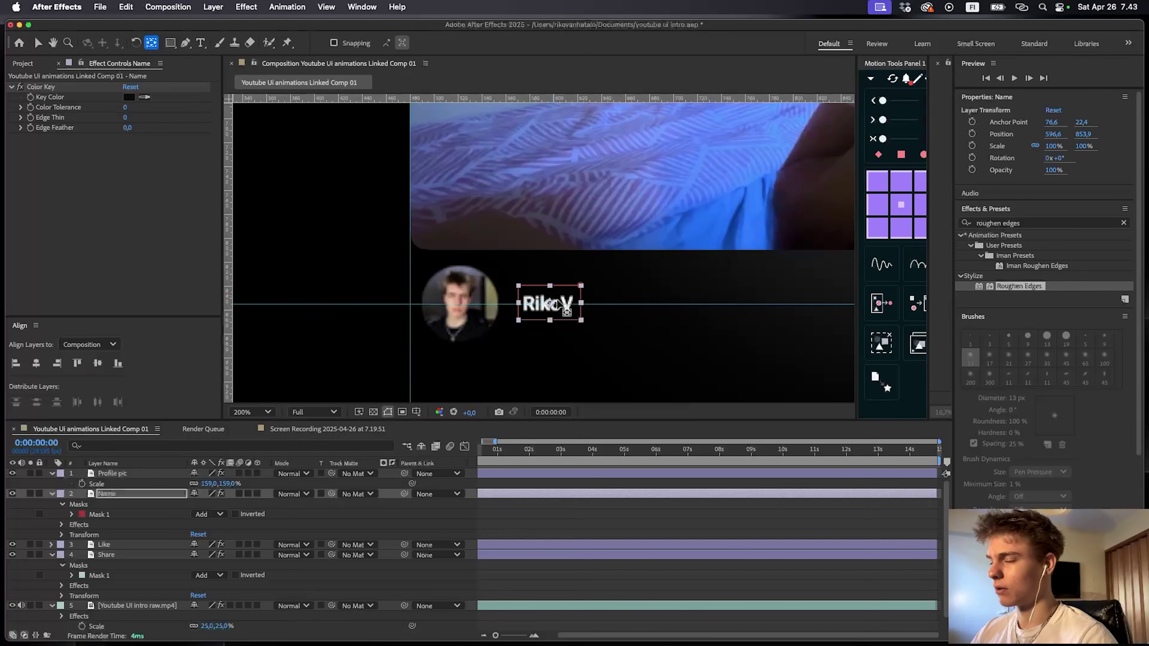
# - Scale the Name layer to 139% and position it on the horizontal guide beside the profile picture
pyautogui.press('s')
pyautogui.moveTo(207, 504); pyautogui.dragTo(243, 504)
pyautogui.press('v')
pyautogui.moveTo(578, 289); pyautogui.dragTo(588, 289)
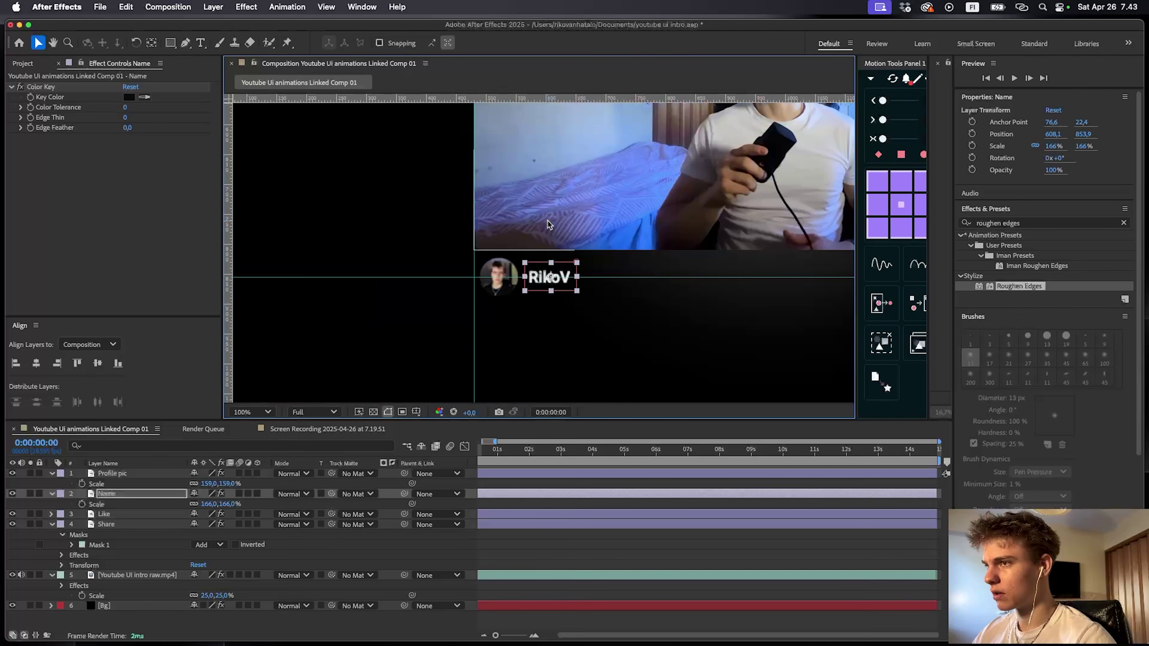
pyautogui.moveTo(215, 505); pyautogui.dragTo(201, 504)
# - Centre the anchor points of the Like and Share layers and scale both layers to 120%
pyautogui.click(542, 503)
pyautogui.scroll(1, 651, 298)
pyautogui.moveTo(651, 298); pyautogui.dragTo(570, 254)
pyautogui.scroll(1, 570, 253)
pyautogui.click(572, 254)
pyautogui.keyDown('shift'); pyautogui.click(692, 252); pyautogui.keyUp('shift')
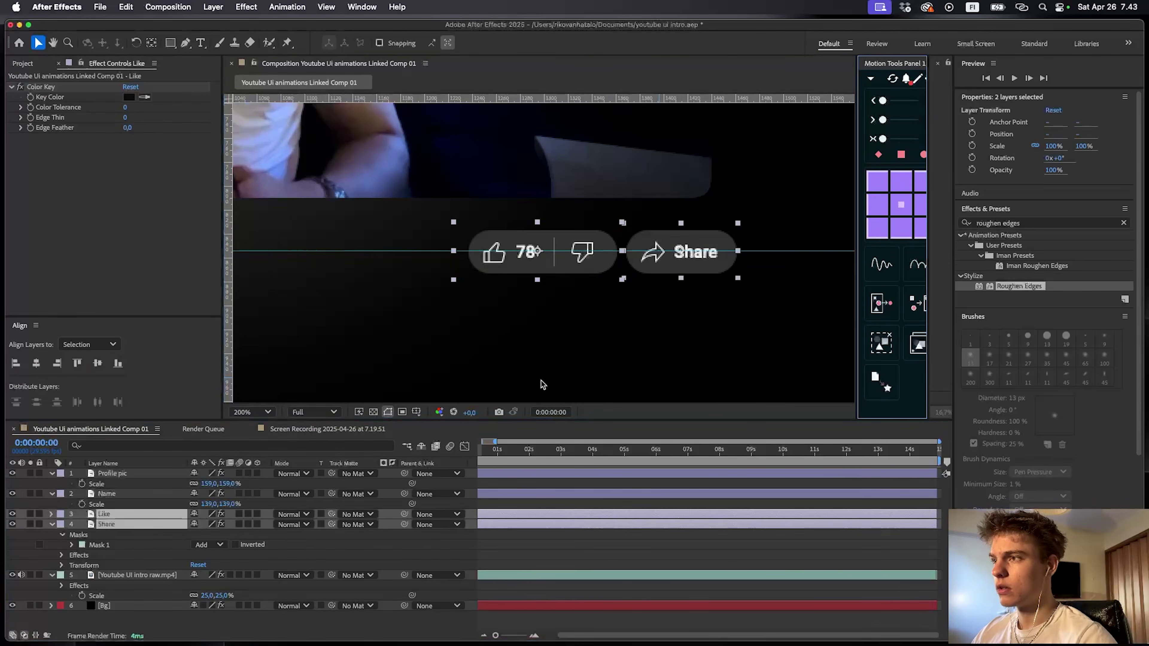
pyautogui.press('s')
pyautogui.moveTo(213, 525); pyautogui.dragTo(223, 525)
pyautogui.click(556, 544)
# - Add a vertical guide at the video's right edge and line up the Share and Like buttons against it
pyautogui.moveTo(764, 239); pyautogui.dragTo(647, 336)
pyautogui.moveTo(228, 169); pyautogui.dragTo(594, 195)
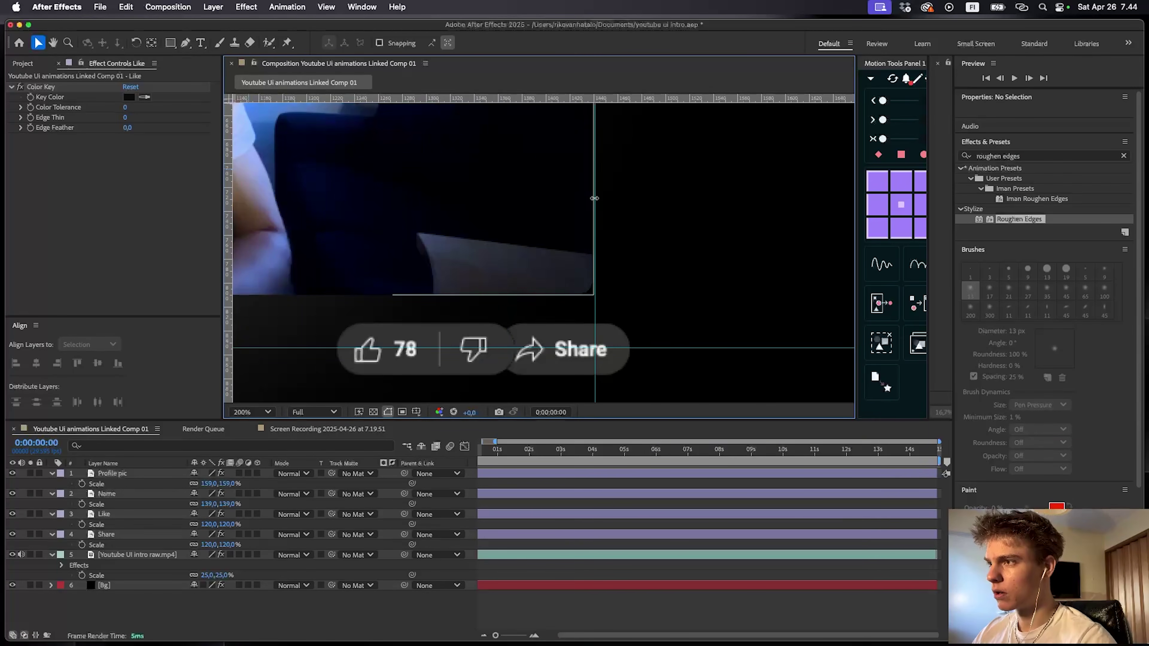
pyautogui.click(537, 369)
pyautogui.moveTo(552, 358); pyautogui.dragTo(514, 357)
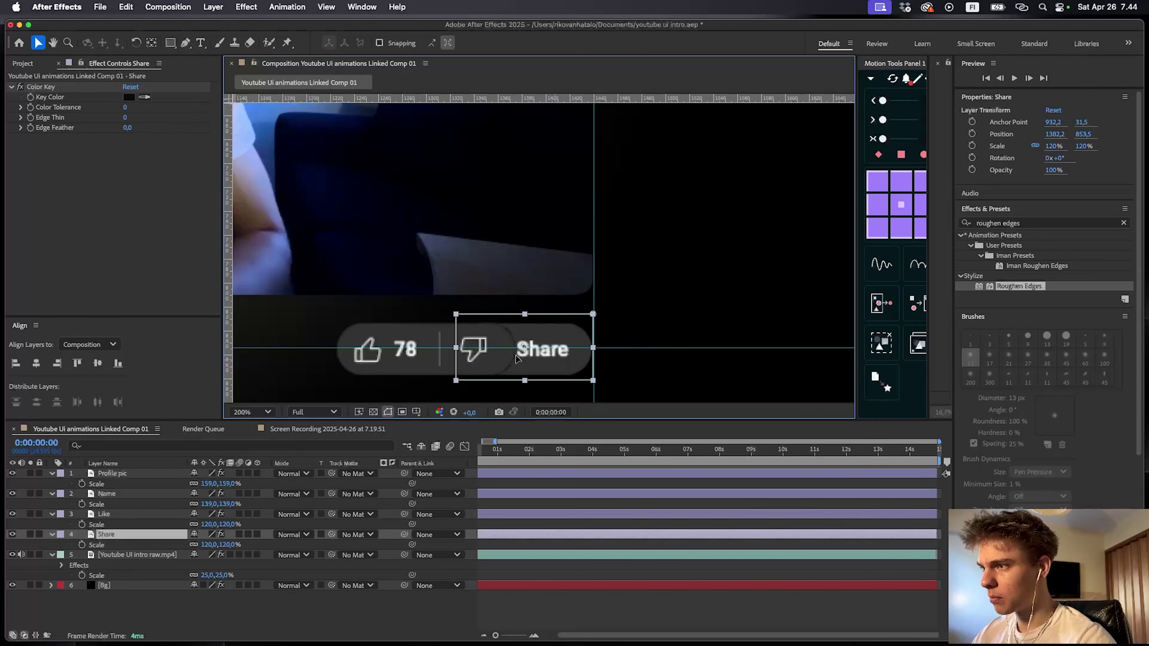
pyautogui.moveTo(385, 349); pyautogui.dragTo(385, 351)
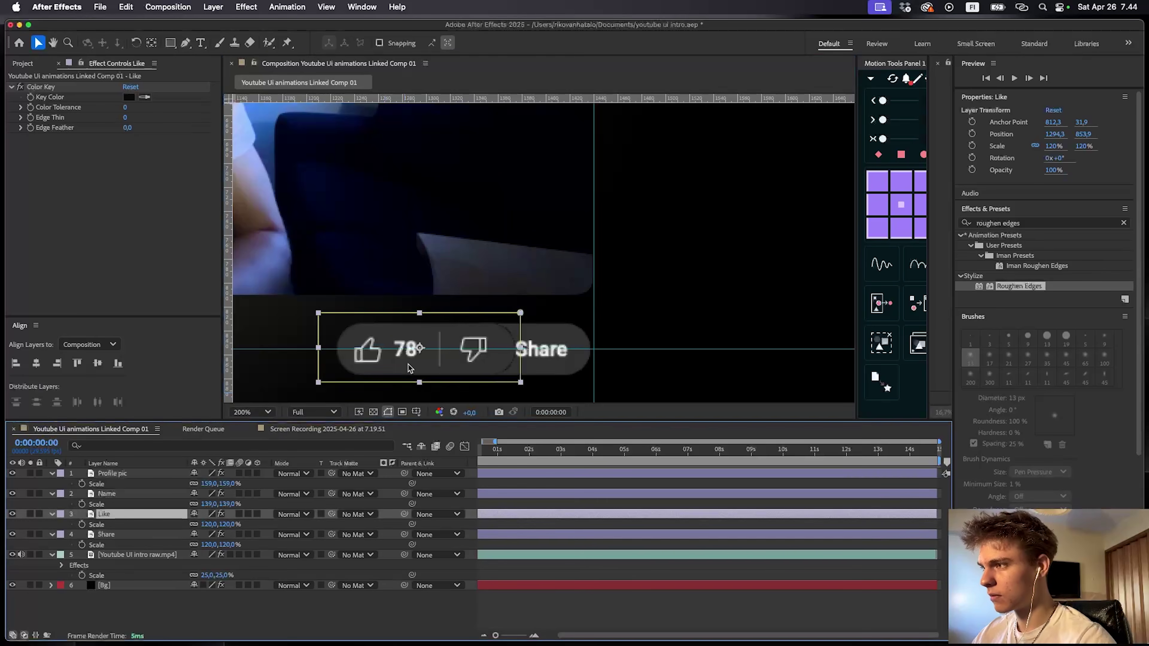
# - Move the Profile pic, Name, Like and Share layers beneath the Youtube UI intro raw.mp4 layer in the stacking order
pyautogui.scroll(-4, 507, 242)
pyautogui.click(507, 242)
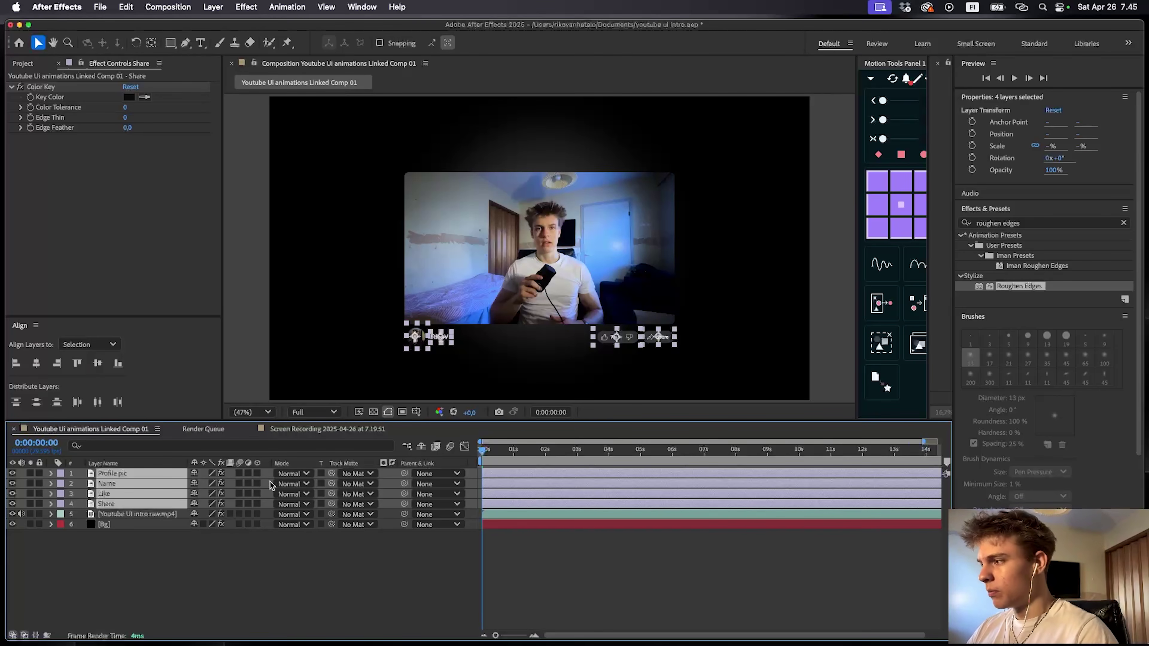
pyautogui.moveTo(181, 479); pyautogui.dragTo(153, 528)
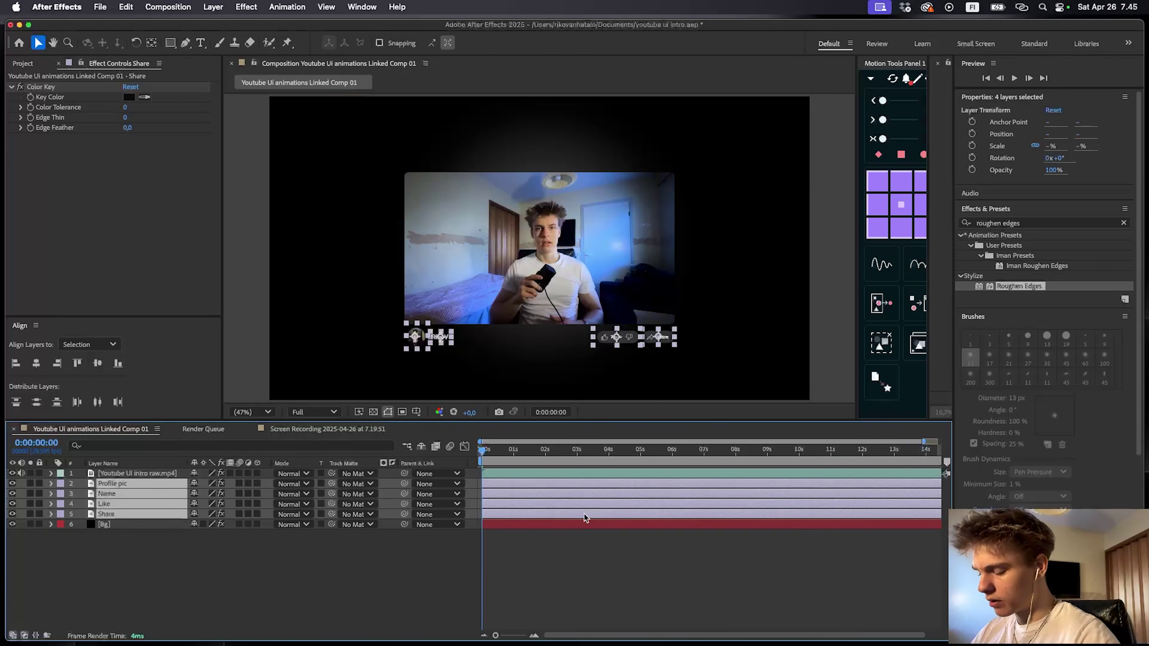
# - Pre-compose the Profile pic, Name, Like and Share layers into a single nested composition
pyautogui.press('super+shift+c')
pyautogui.press('Return')
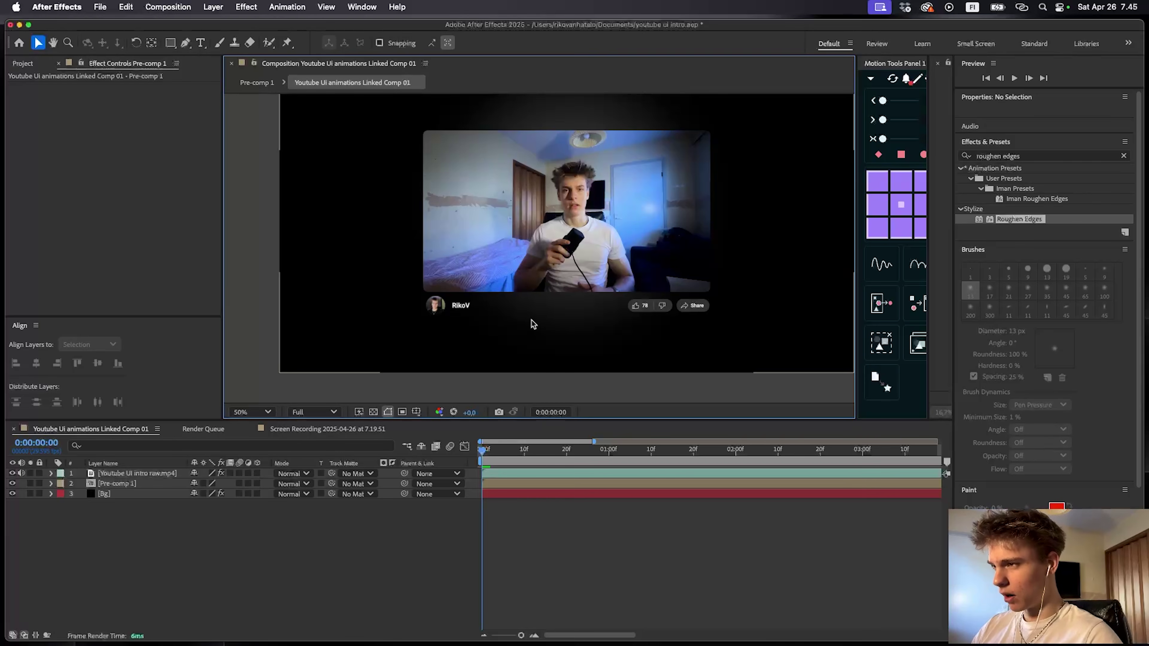
# - Set up the Pen tool with no fill and a solid red stroke
pyautogui.press('g')
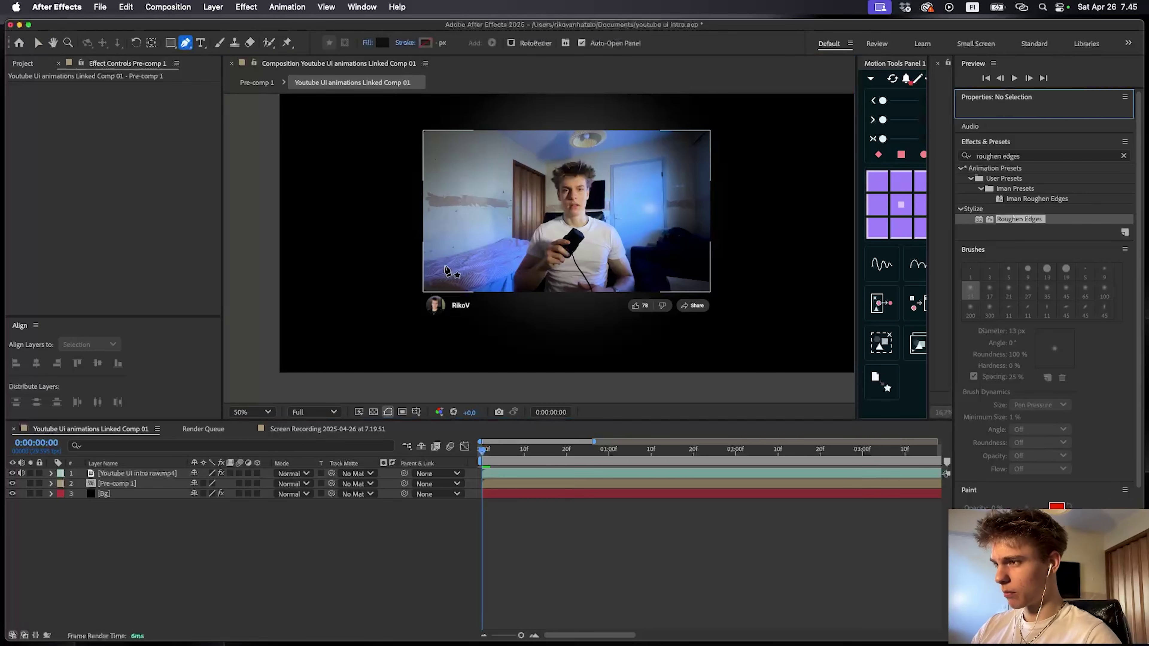
pyautogui.scroll(1, 448, 284)
pyautogui.scroll(-2, 428, 296)
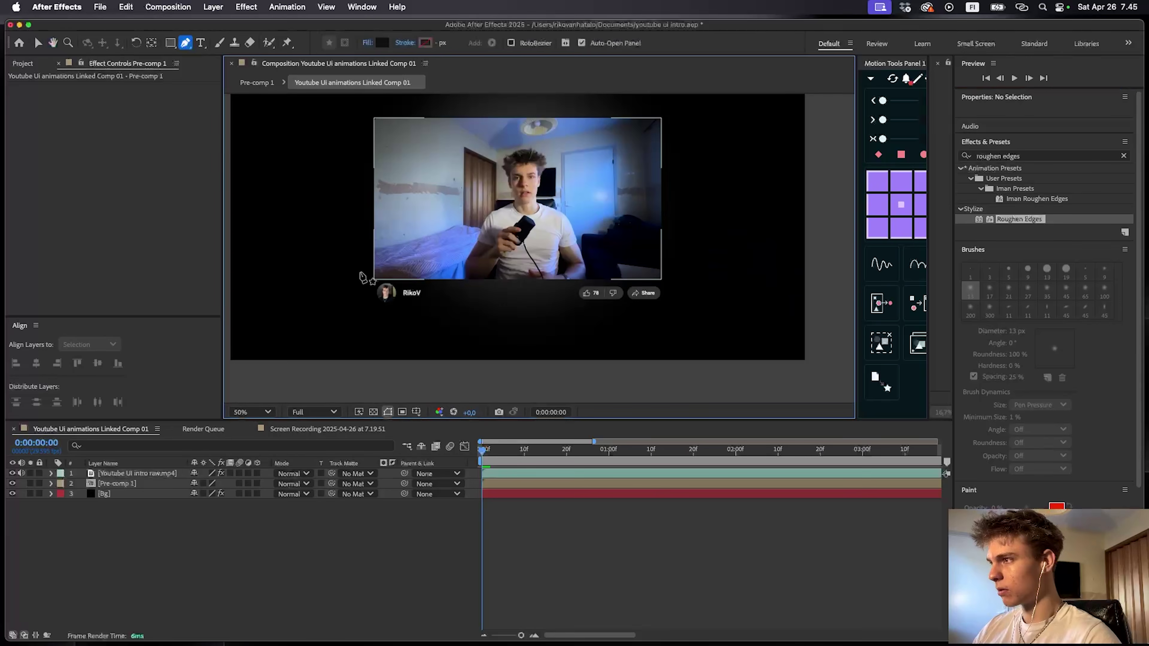
pyautogui.click(382, 42)
pyautogui.click(693, 285)
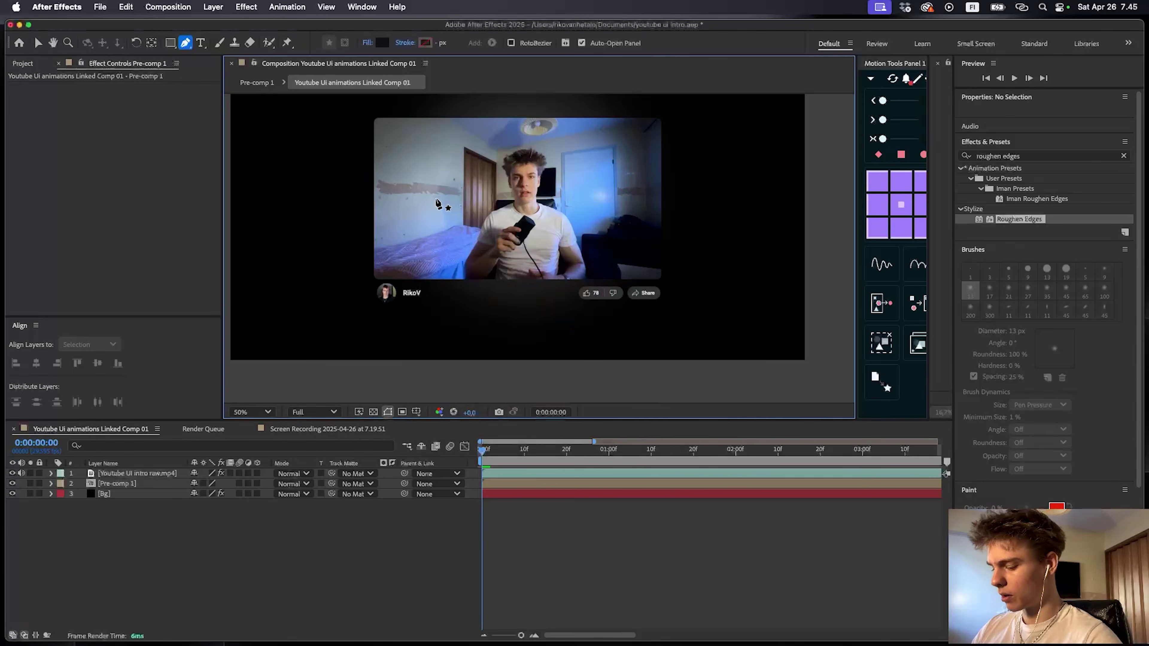
pyautogui.keyDown('alt'); pyautogui.click(386, 46); pyautogui.keyUp('alt')
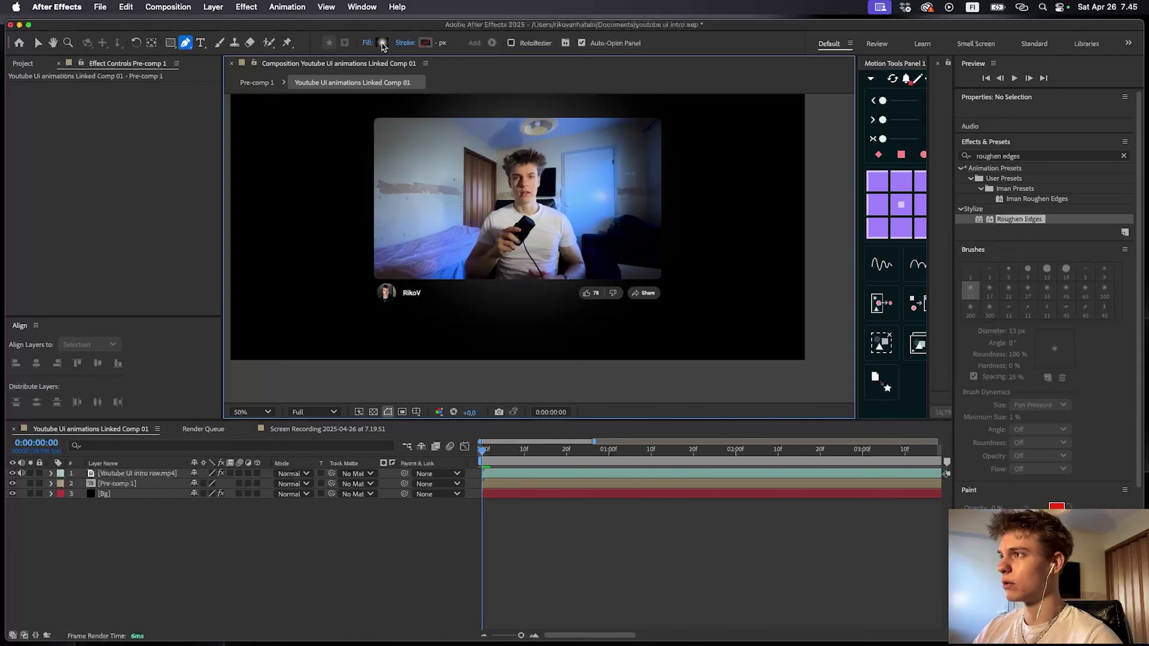
pyautogui.keyDown('alt'); pyautogui.click(427, 44); pyautogui.keyUp('alt')
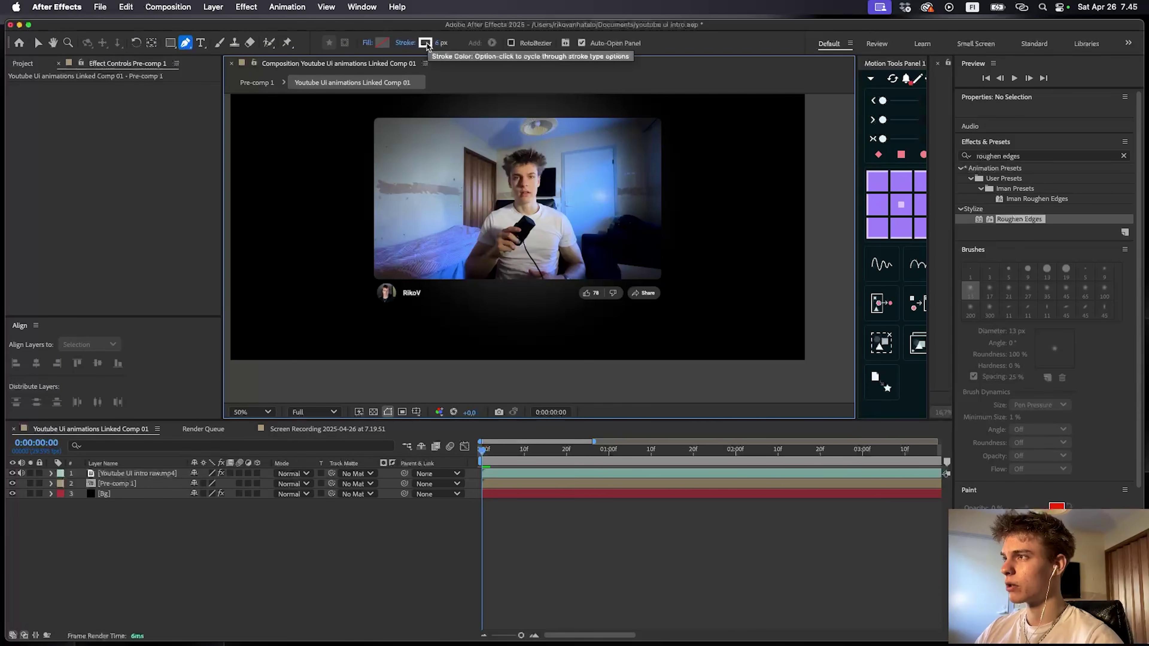
pyautogui.click(425, 43)
pyautogui.click(694, 265)
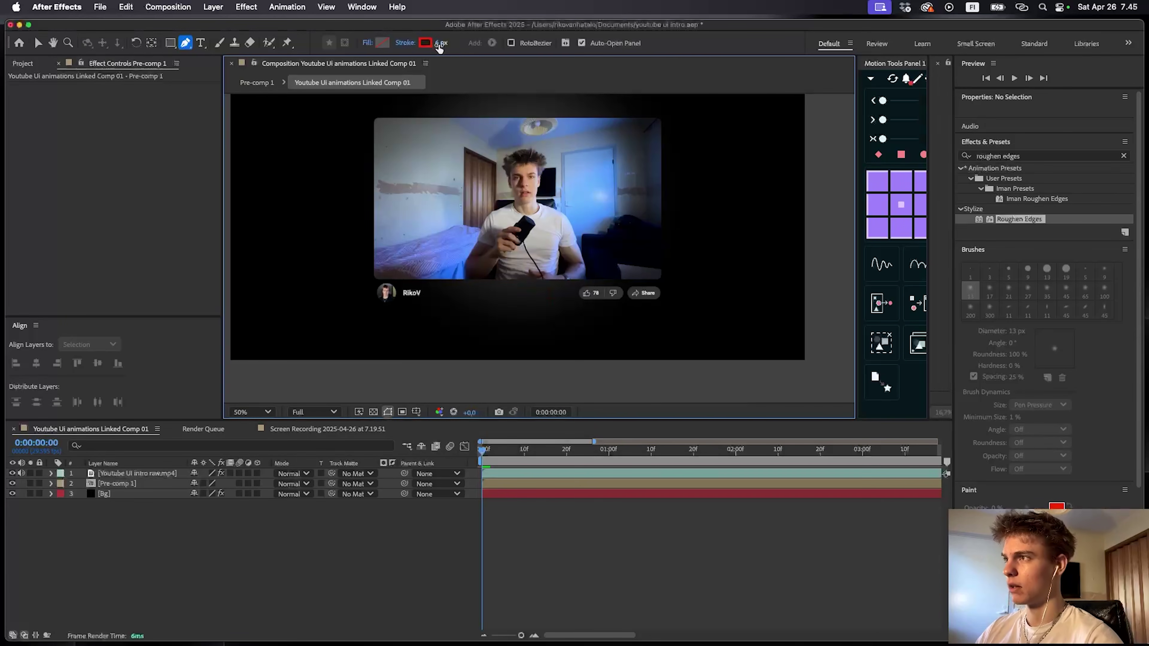
# - Draw a straight horizontal line across the lower part of the video frame and set its stroke width to 5 px
pyautogui.scroll(3, 437, 251)
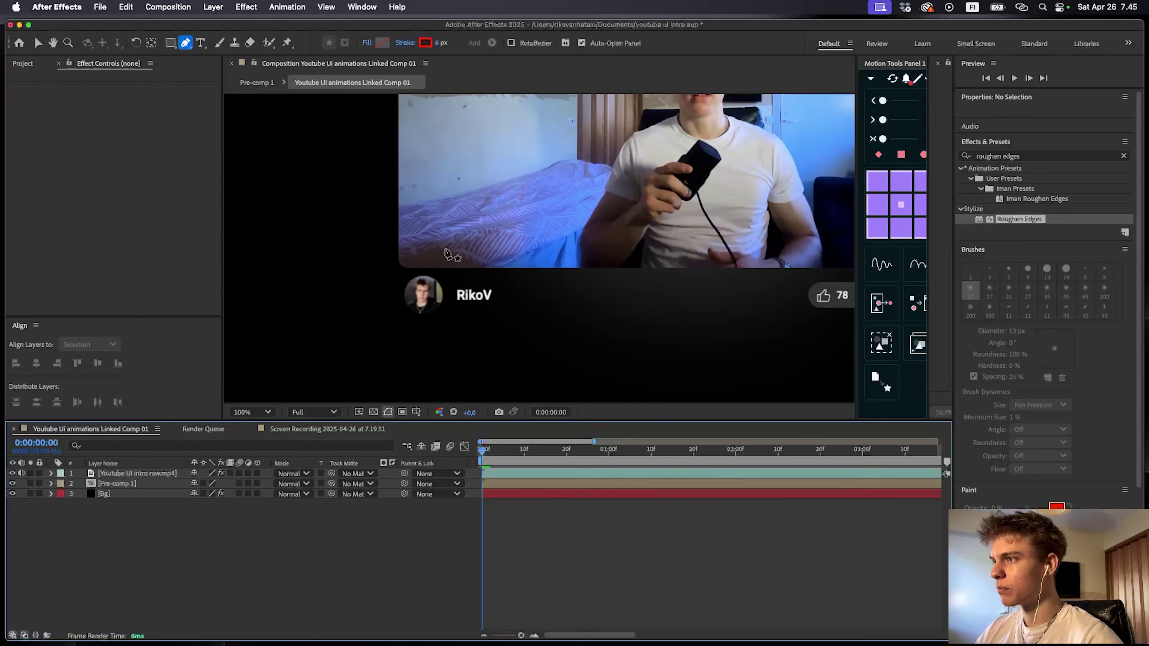
pyautogui.click(447, 254)
pyautogui.hscroll(5, 619, 239)
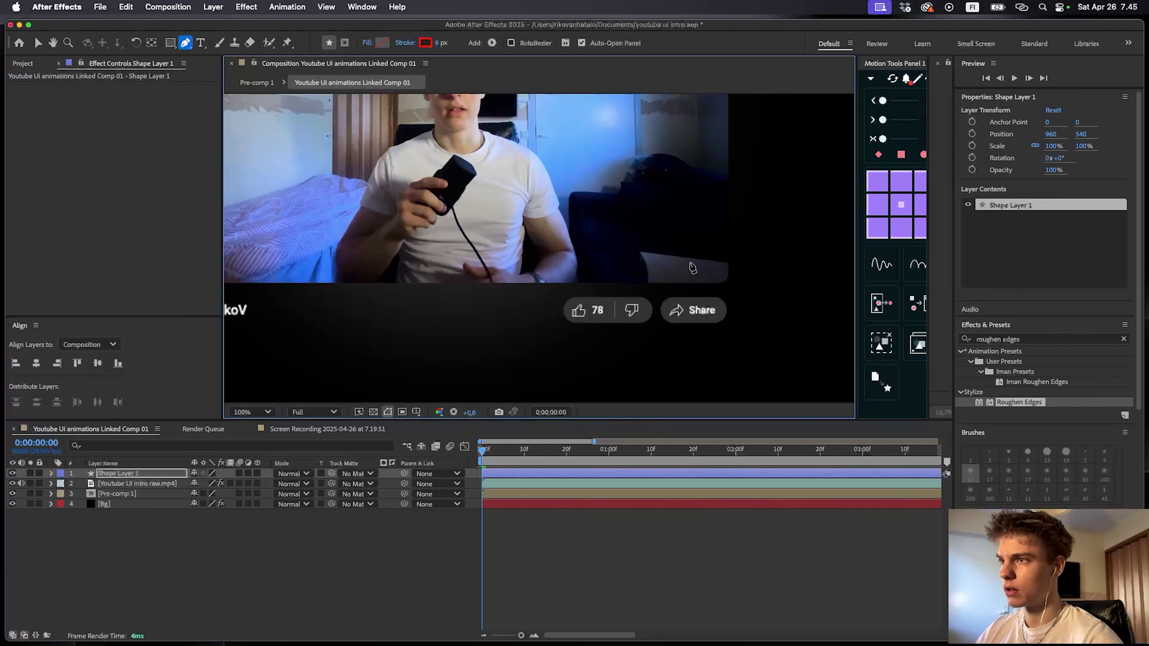
pyautogui.click(691, 264)
pyautogui.hscroll(-3, 701, 260)
pyautogui.scroll(-3, 650, 266)
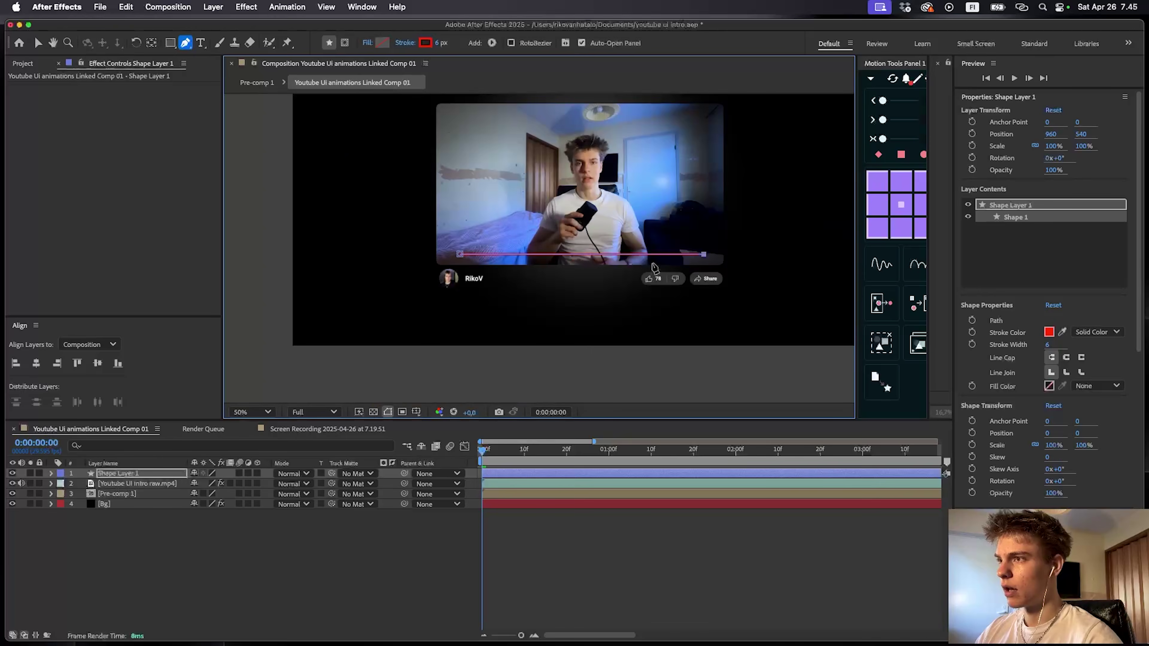
pyautogui.scroll(3, 714, 267)
pyautogui.moveTo(505, 254); pyautogui.dragTo(644, 236)
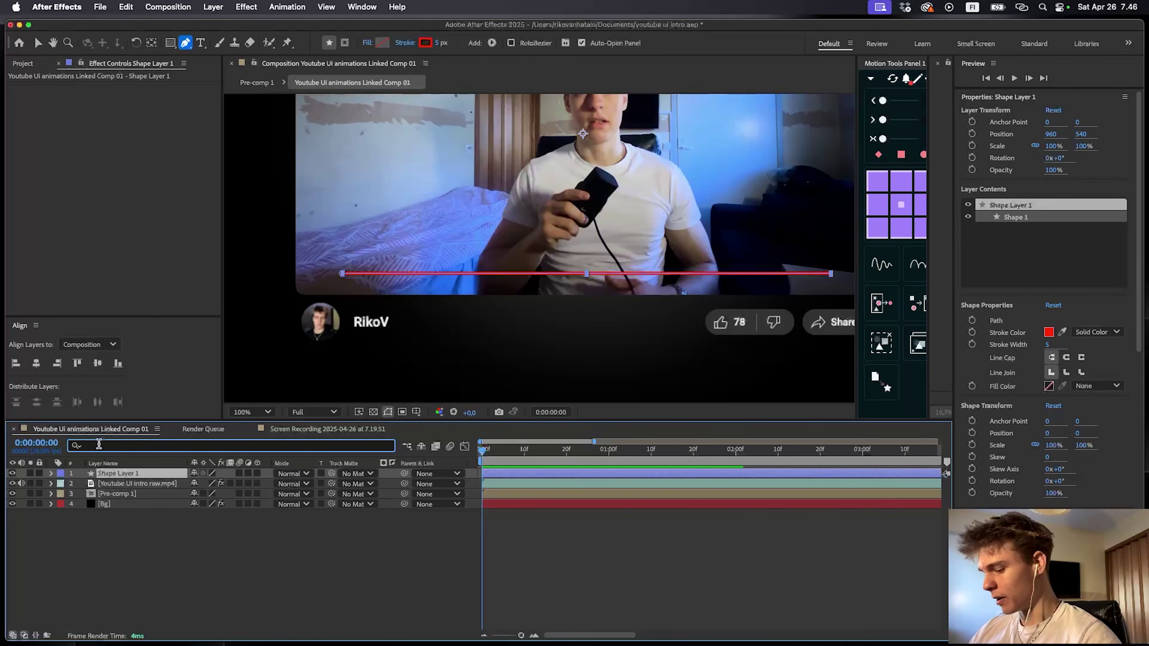
# - Find the line's stroke properties and set the line cap to Round Cap and the line join to Round Join
pyautogui.write('st')
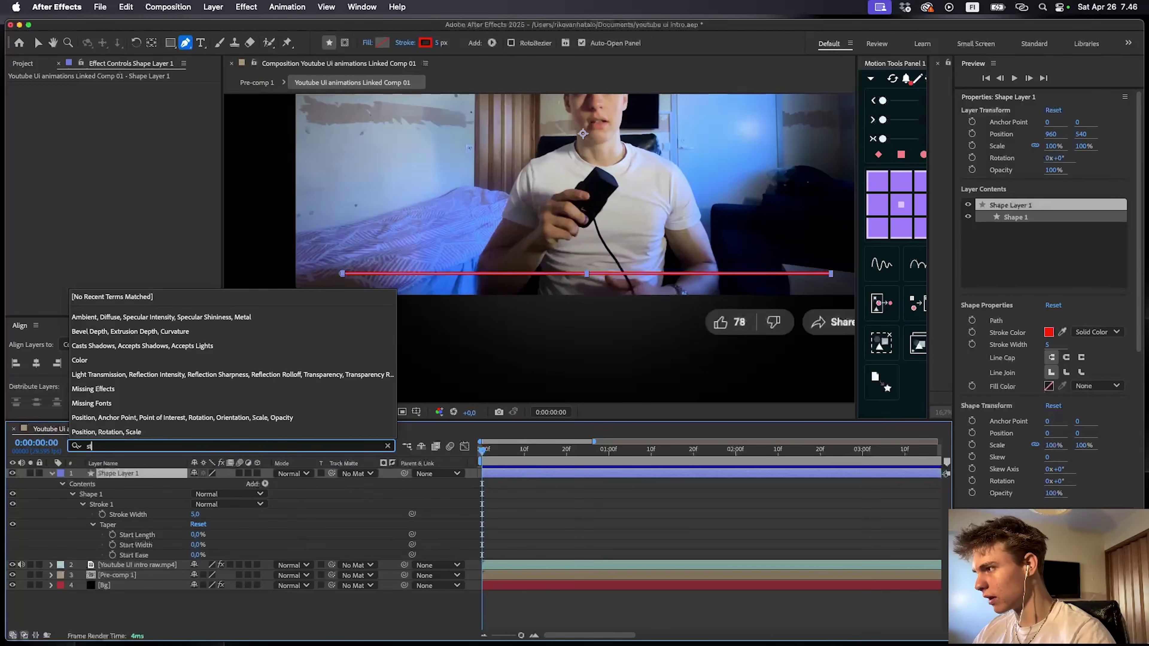
pyautogui.write('roke')
pyautogui.click(84, 504)
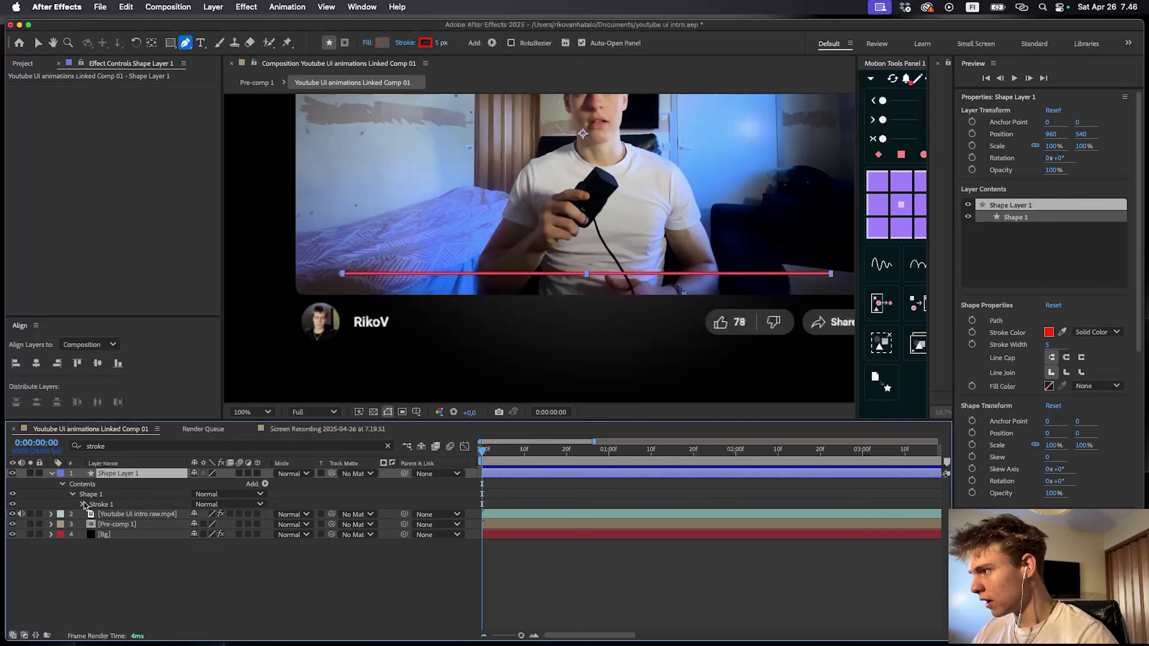
pyautogui.click(83, 504)
pyautogui.click(228, 543)
pyautogui.click(168, 542)
pyautogui.click(208, 544)
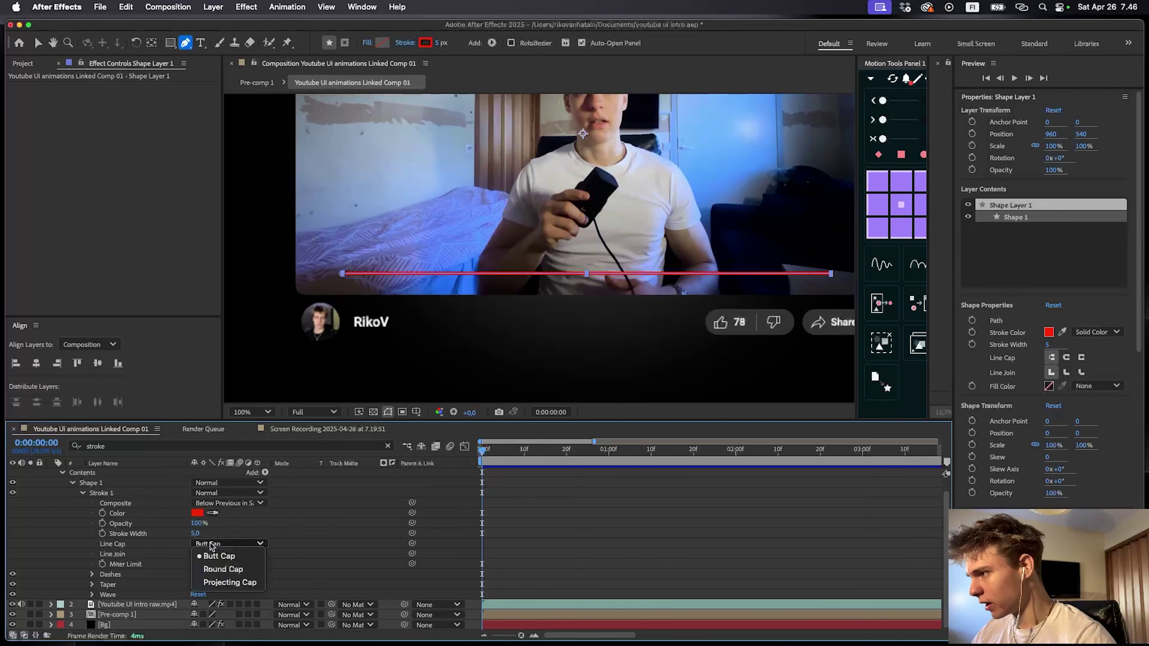
pyautogui.click(217, 569)
pyautogui.click(227, 553)
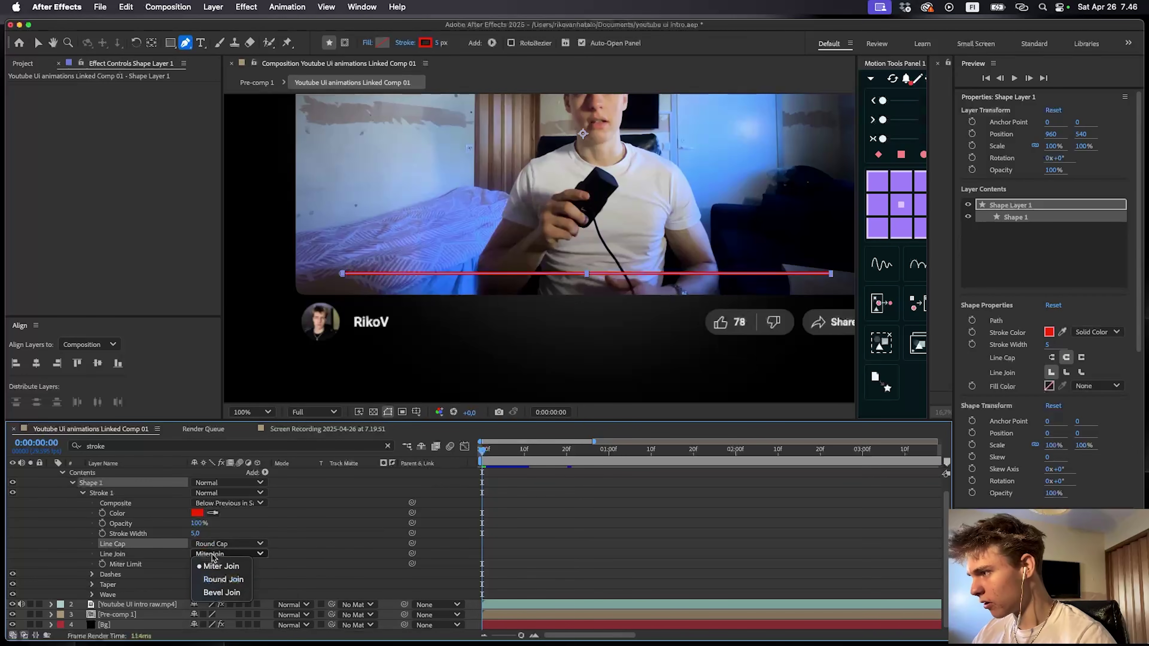
pyautogui.click(224, 579)
# - Set the stroke taper's Start Length and End Length to 100%
pyautogui.click(92, 584)
pyautogui.scroll(-2, 123, 580)
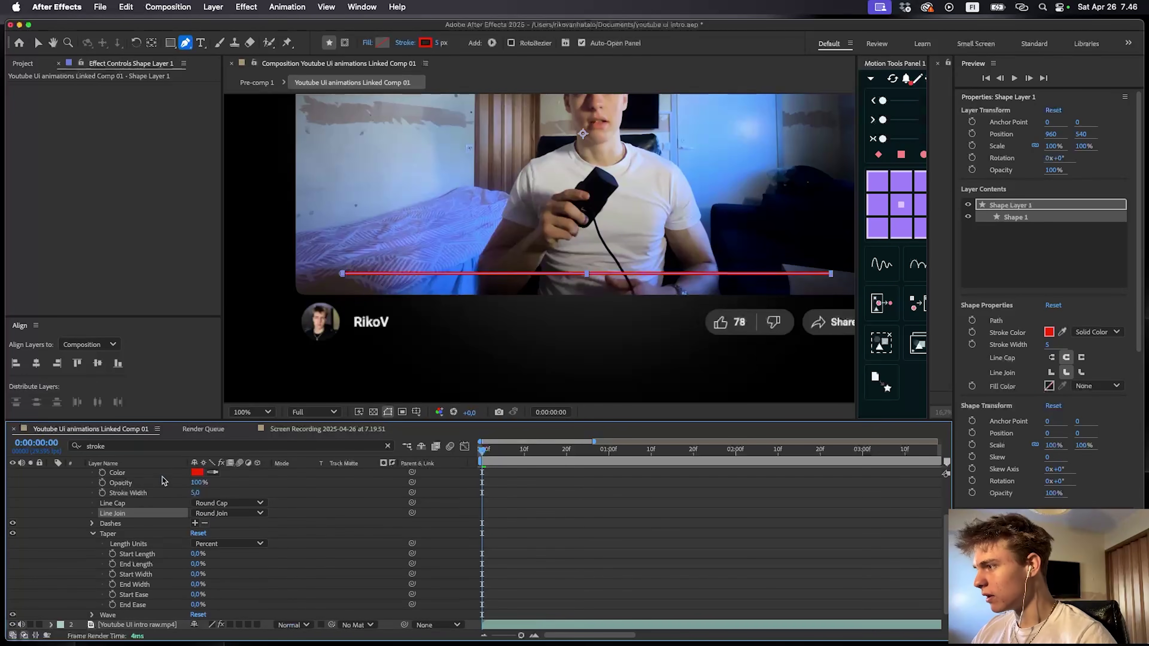
pyautogui.scroll(-1, 164, 481)
pyautogui.moveTo(198, 533); pyautogui.dragTo(279, 549)
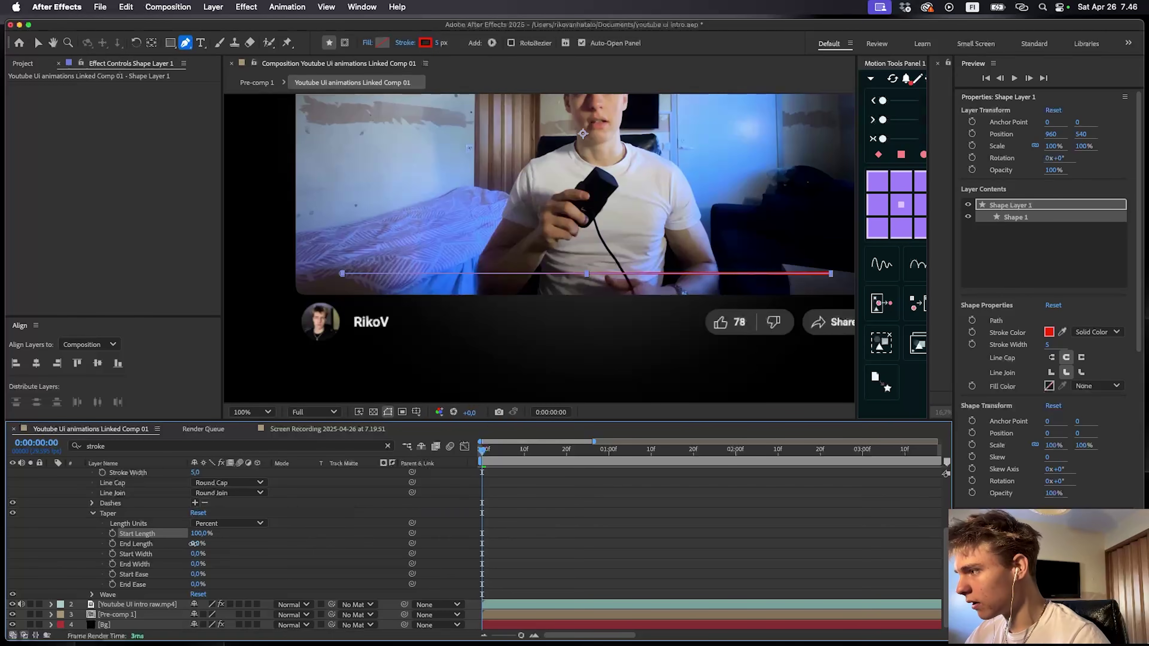
pyautogui.moveTo(194, 543); pyautogui.dragTo(276, 546)
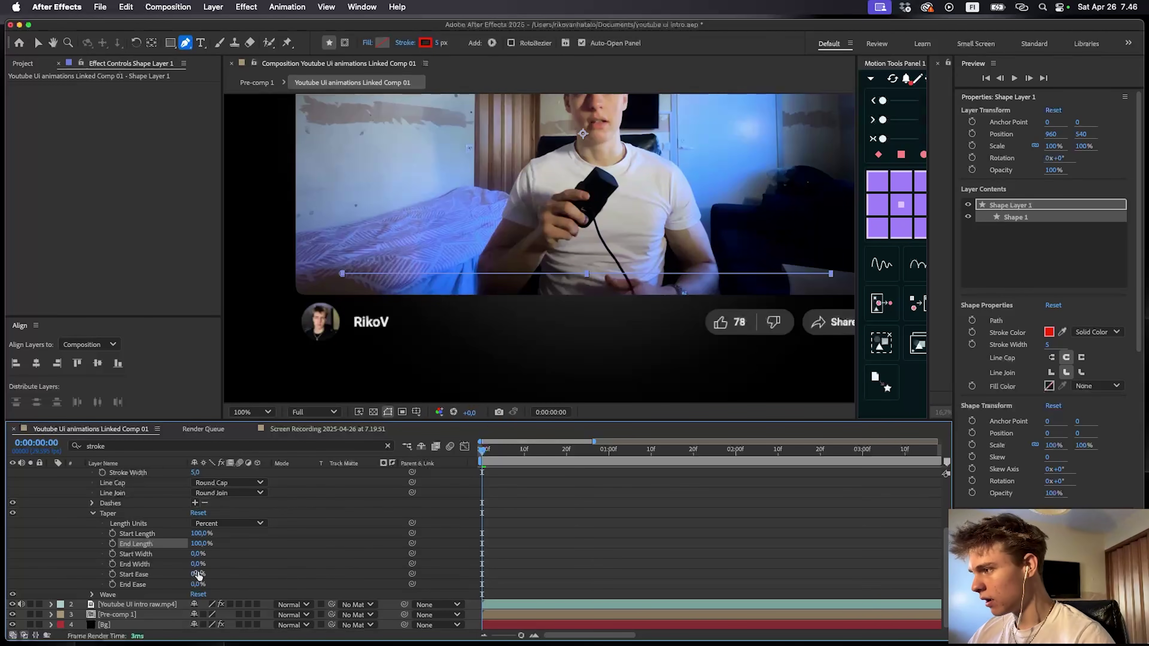
# - Set the taper's Start Ease and End Ease to 80% and inspect both ends of the line
pyautogui.moveTo(198, 574)
pyautogui.mouseDown()
pyautogui.moveTo(266, 573)
pyautogui.moveTo(255, 574)
pyautogui.mouseUp()
pyautogui.click(198, 584)
pyautogui.write('80')
pyautogui.press('Return')
pyautogui.scroll(2, 635, 309)
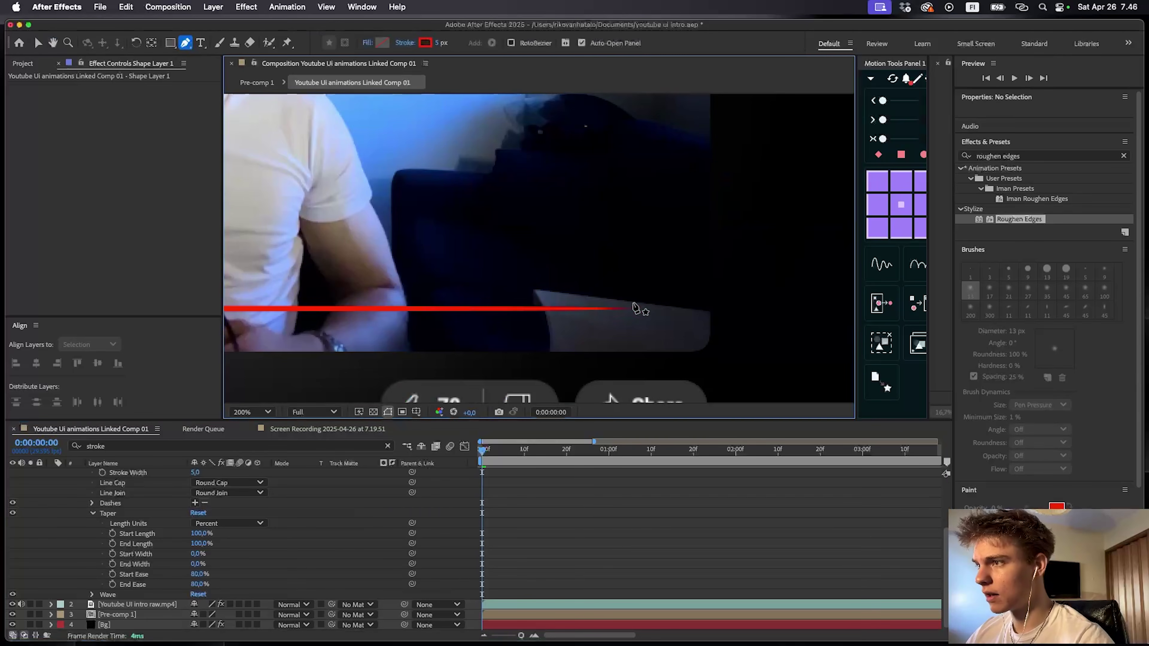
pyautogui.moveTo(562, 327); pyautogui.dragTo(851, 289)
pyautogui.moveTo(427, 267); pyautogui.dragTo(478, 264)
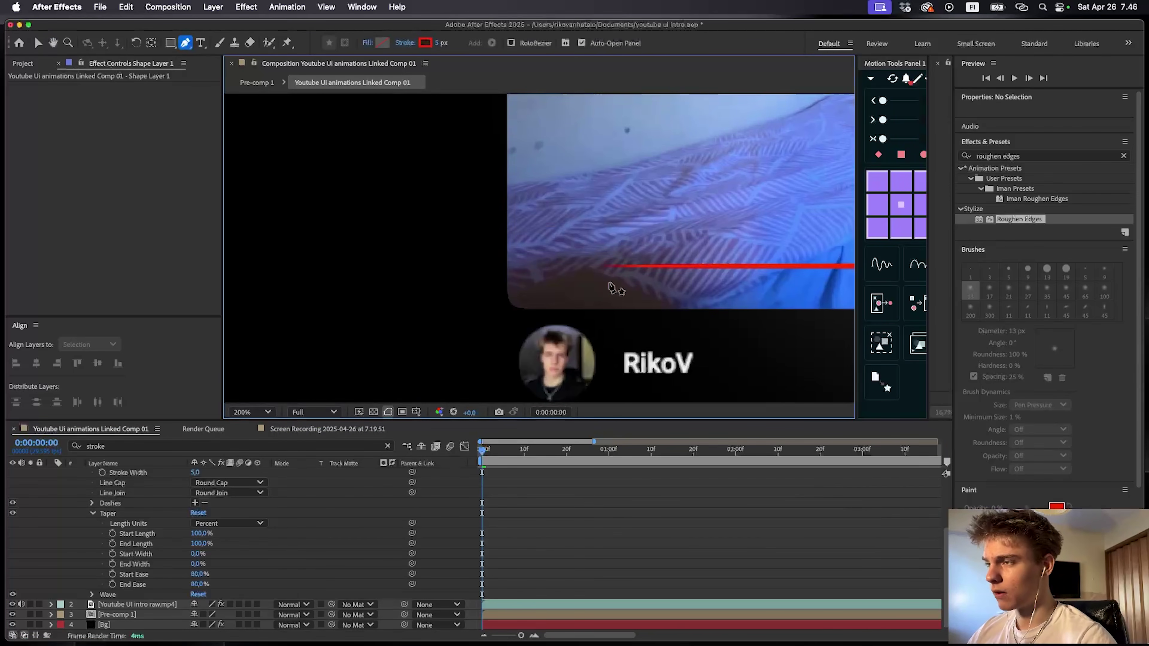
pyautogui.scroll(-2, 611, 287)
# - Set the taper's Start Ease and End Ease to 90%
pyautogui.click(199, 573)
pyautogui.write('90')
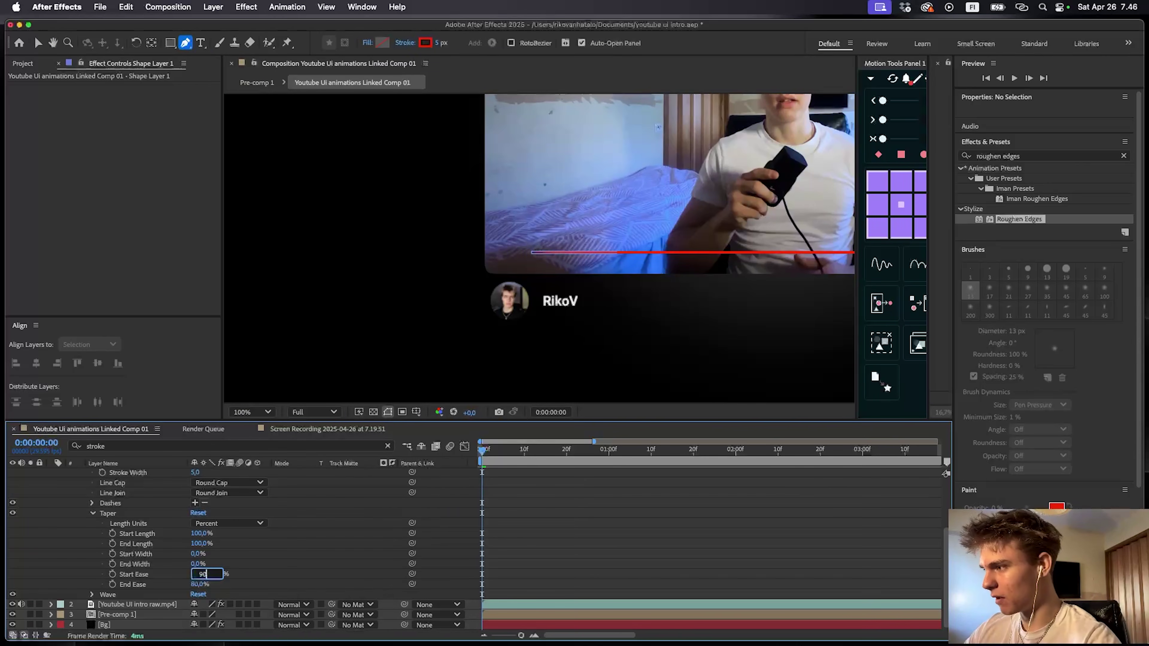
pyautogui.press('Return')
pyautogui.click(200, 584)
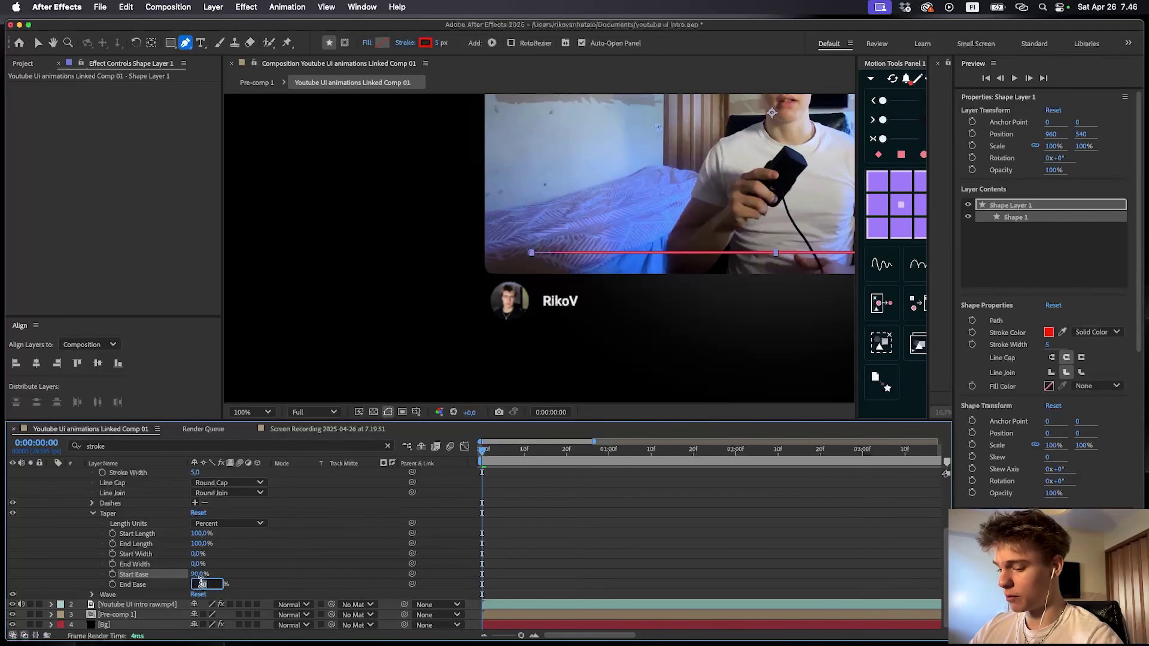
pyautogui.write('90')
pyautogui.press('Return')
pyautogui.click(498, 492)
pyautogui.moveTo(601, 234); pyautogui.dragTo(596, 235)
pyautogui.press('space')
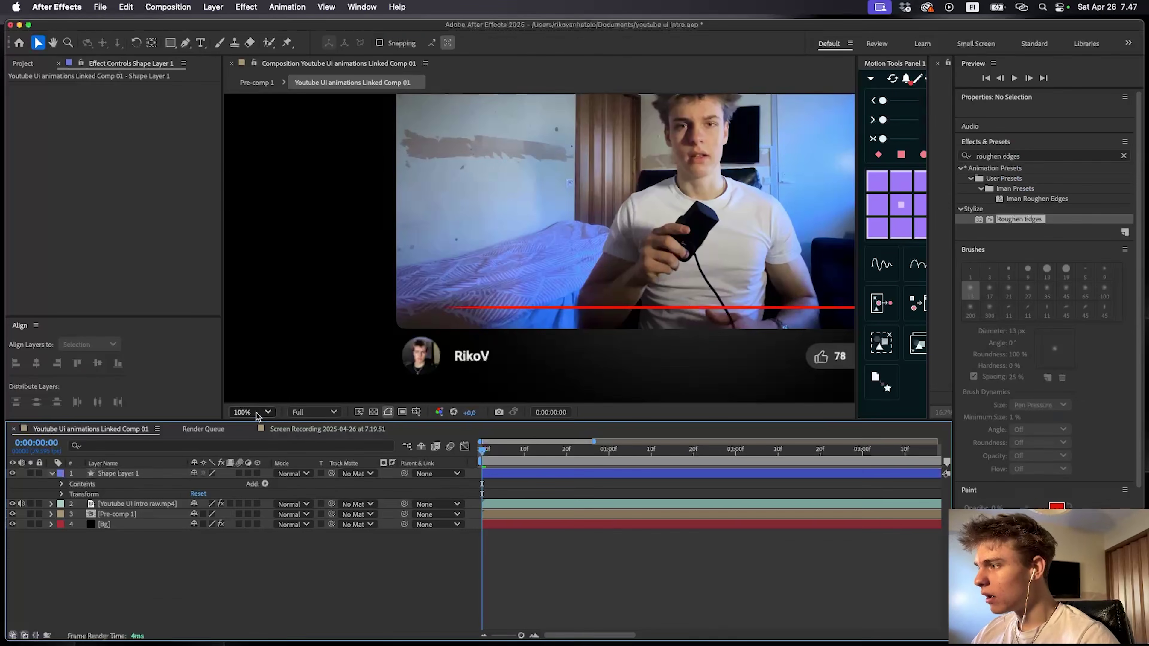
# - Fit the composition in view and add Trim Paths to the red line's shape layer
pyautogui.click(256, 412)
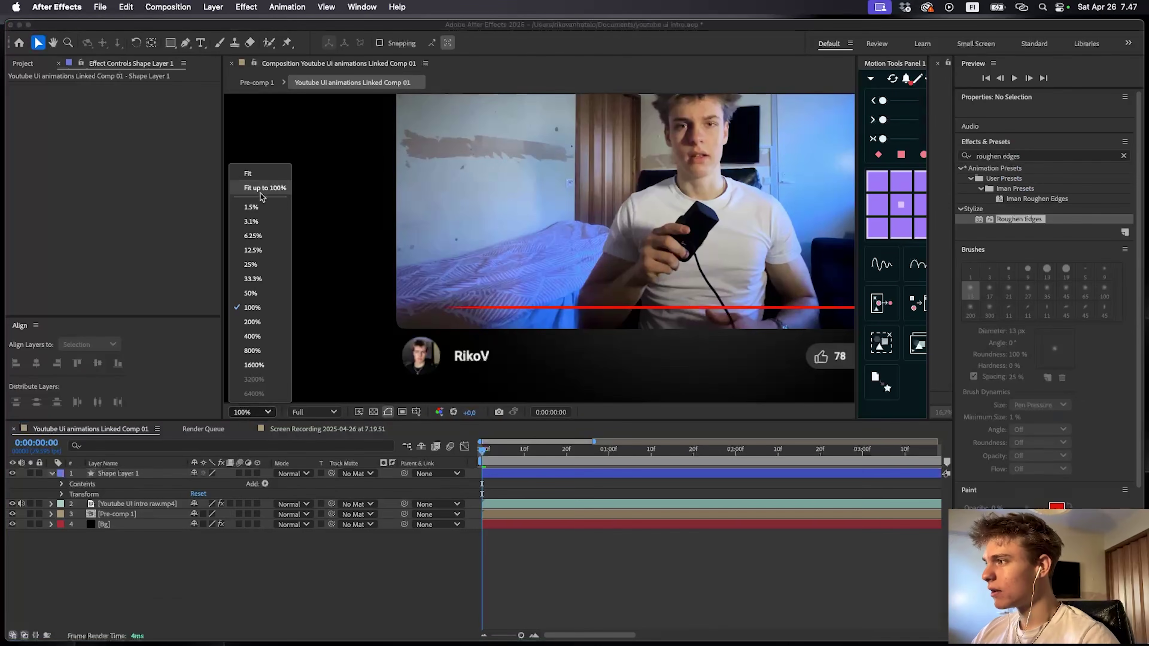
pyautogui.click(254, 190)
pyautogui.click(265, 483)
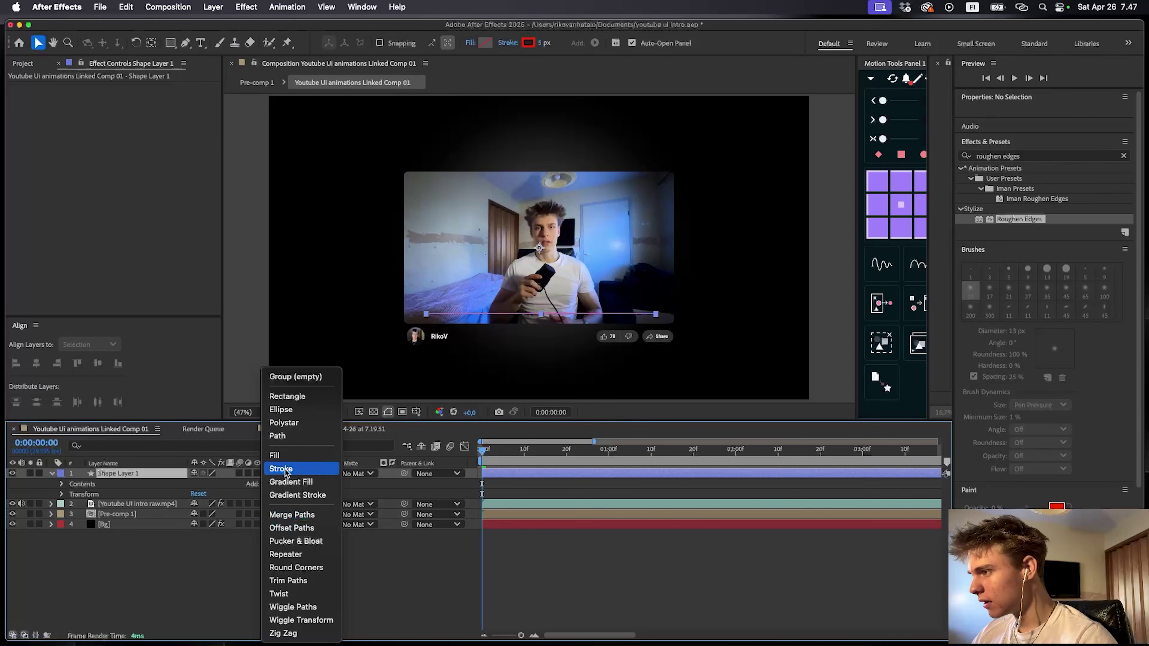
pyautogui.click(287, 580)
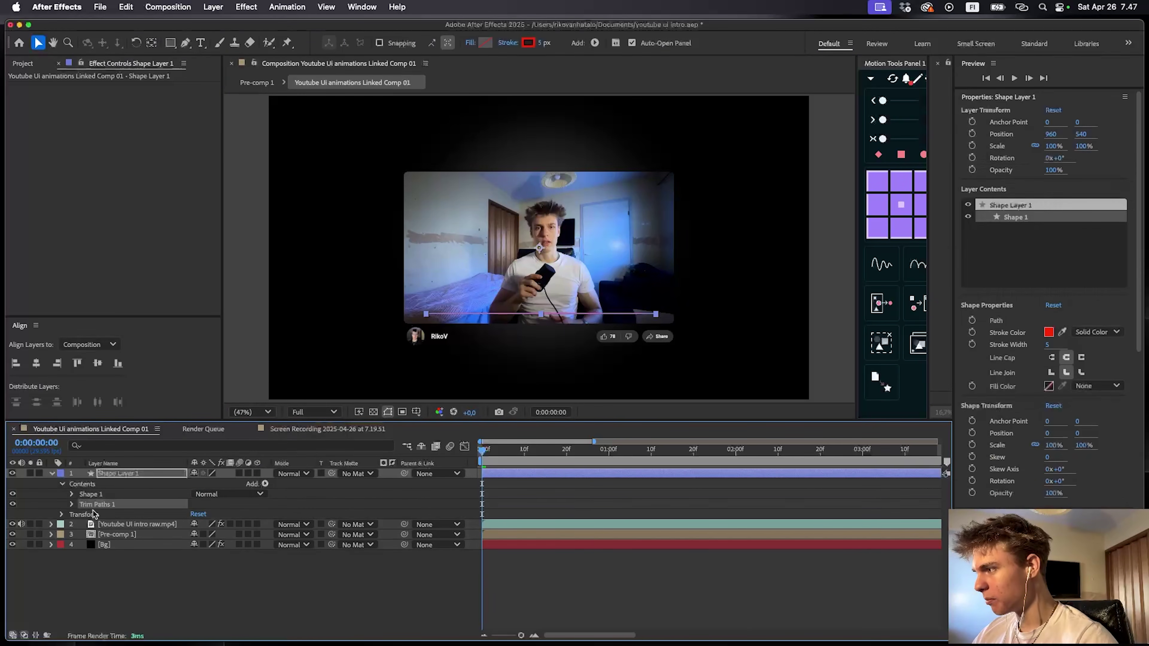
pyautogui.click(73, 504)
# - Keyframe the Trim Paths End value from 0% on the first frame to 100% just before one second
pyautogui.click(92, 524)
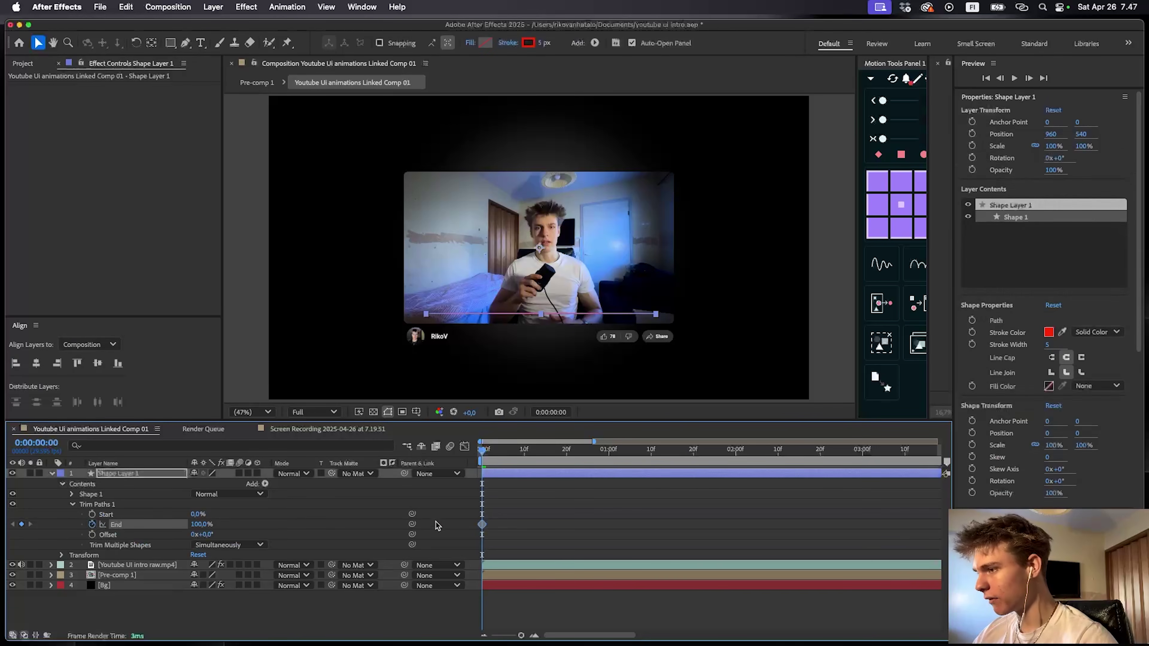
pyautogui.moveTo(484, 525); pyautogui.dragTo(406, 506)
pyautogui.click(202, 528)
pyautogui.write('0')
pyautogui.press('Return')
# - Apply Easy Ease to the End keyframes, shape the speed graph to peak near the start, and preview the line animation
pyautogui.press('F9')
pyautogui.click(464, 448)
pyautogui.moveTo(657, 557); pyautogui.dragTo(473, 607)
pyautogui.moveTo(574, 598); pyautogui.dragTo(513, 598)
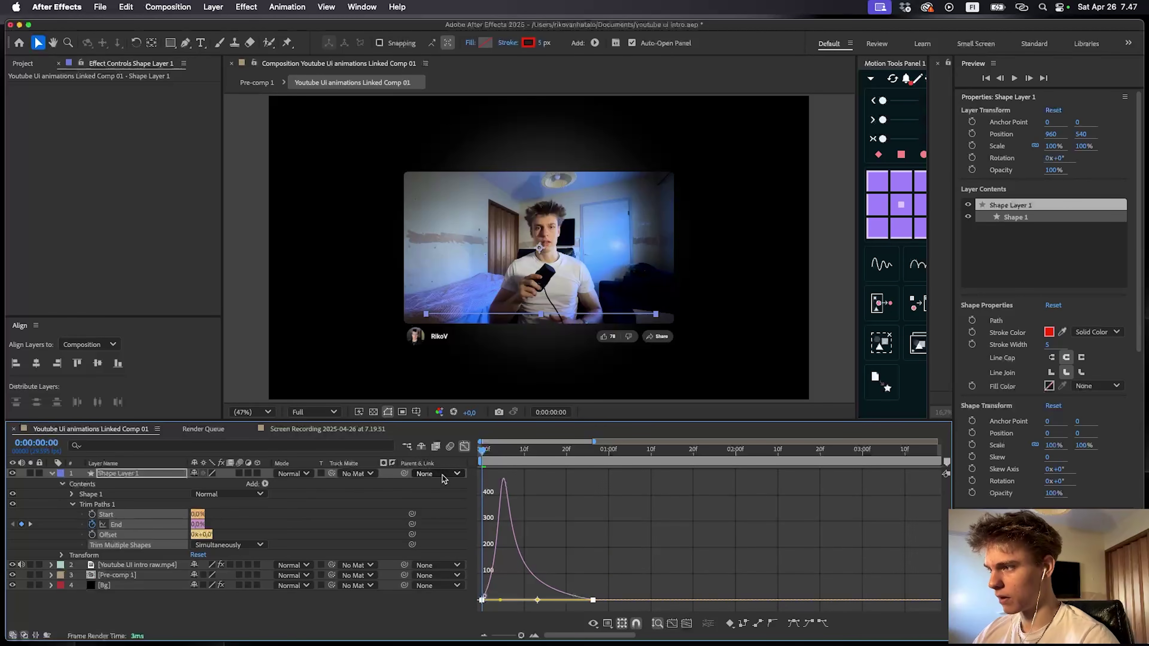
pyautogui.click(464, 448)
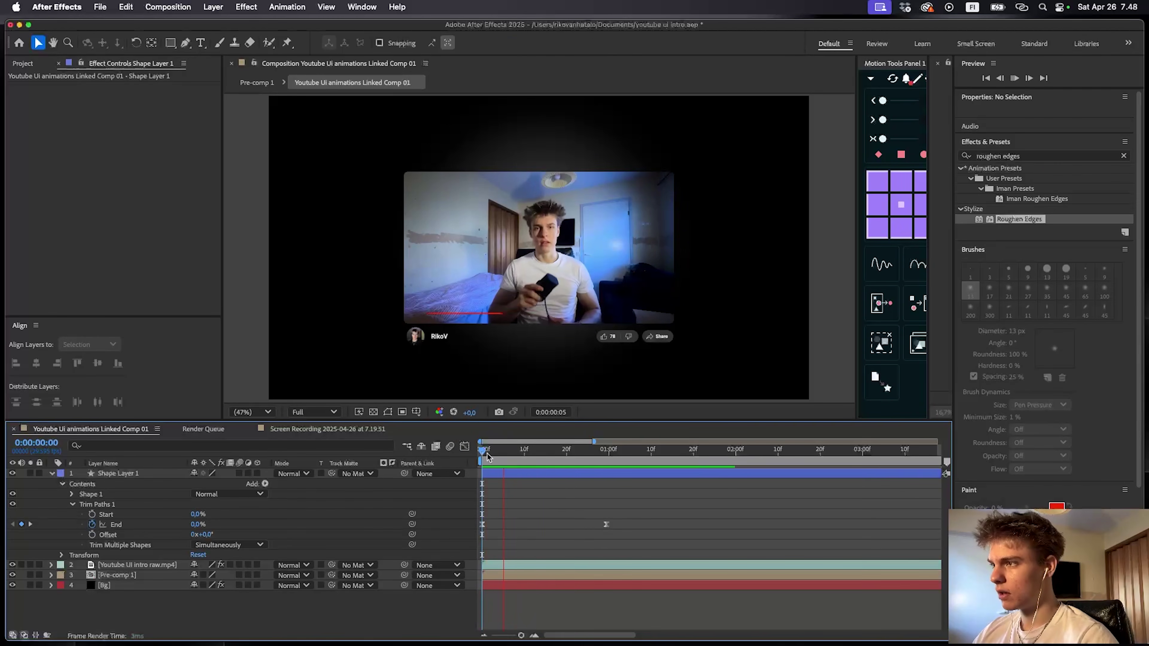
pyautogui.press('space')
# - Duplicate the red line layer and set the copy's stroke colour to grey 858585
pyautogui.click(488, 475)
pyautogui.press('super+d')
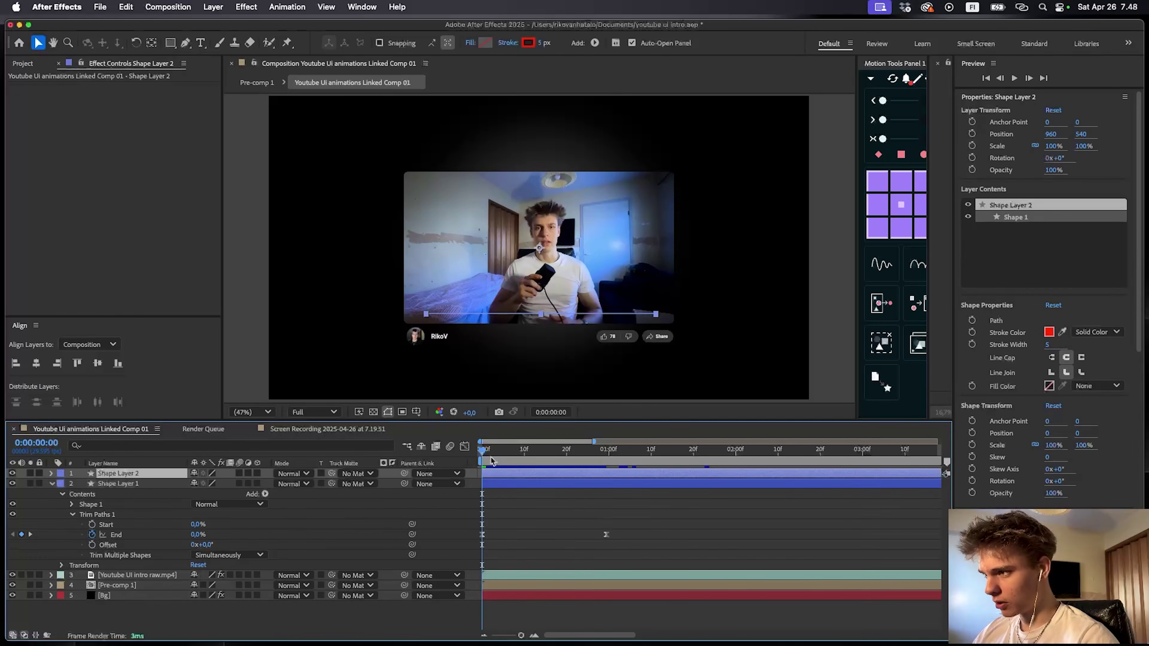
pyautogui.click(528, 42)
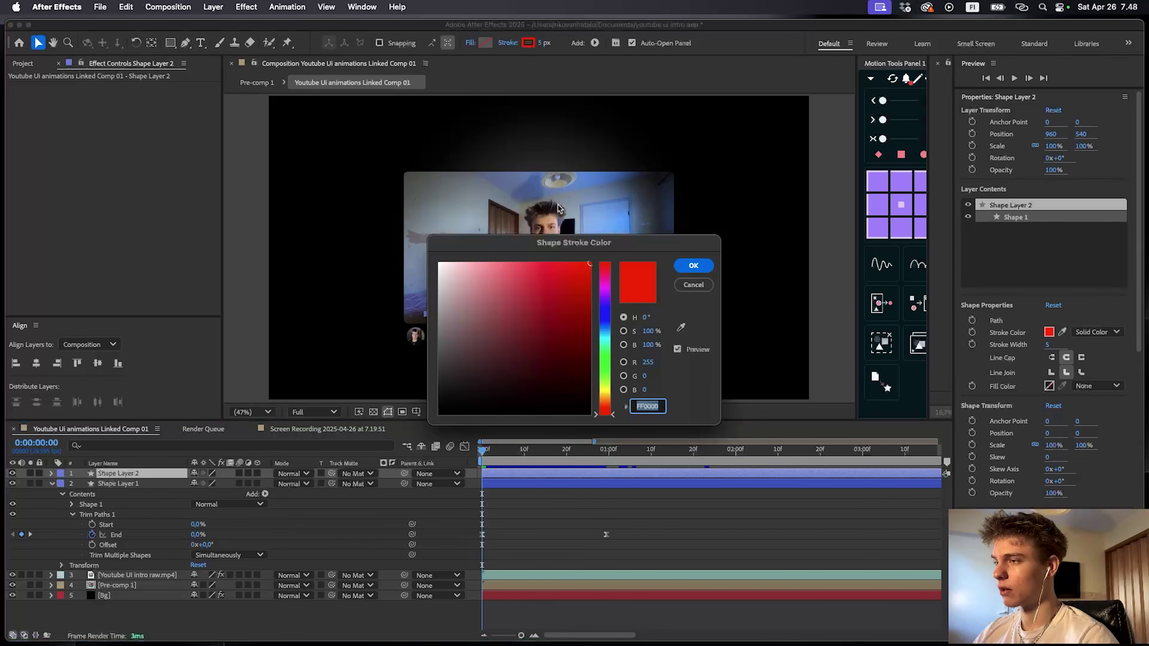
pyautogui.moveTo(540, 267)
pyautogui.mouseDown()
pyautogui.moveTo(348, 377)
pyautogui.moveTo(341, 335)
pyautogui.mouseUp()
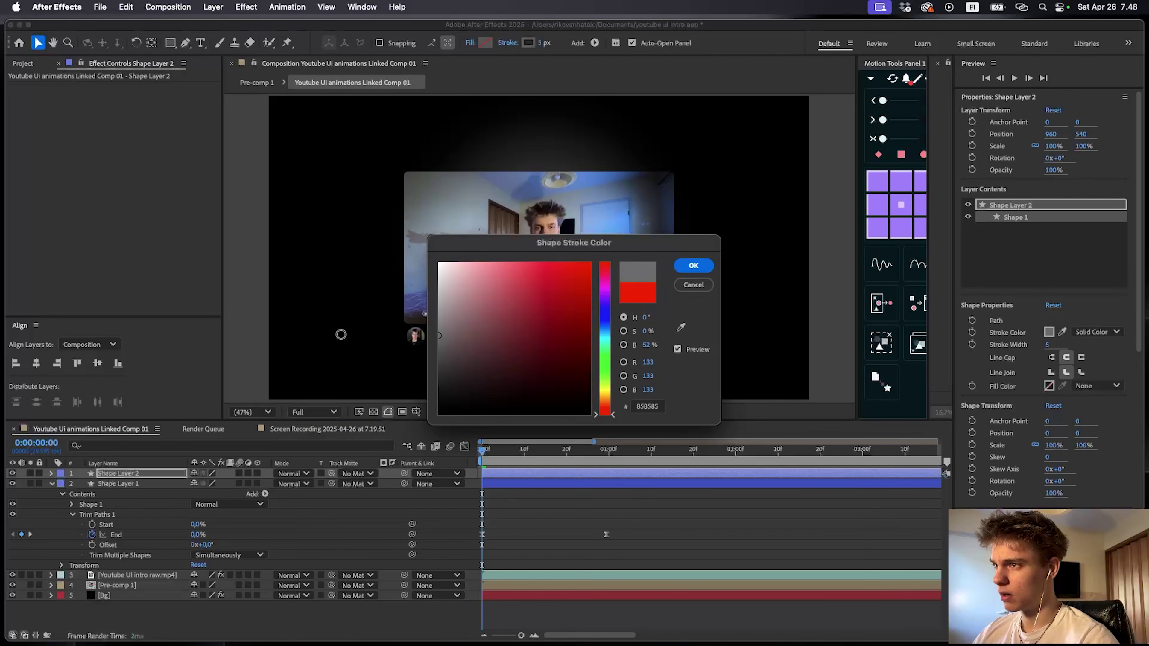
pyautogui.click(694, 266)
# - Move the grey line layer directly beneath the red line layer and collapse the red layer's properties
pyautogui.moveTo(136, 474)
pyautogui.mouseDown()
pyautogui.moveTo(129, 561)
pyautogui.moveTo(155, 564)
pyautogui.mouseUp()
pyautogui.click(511, 519)
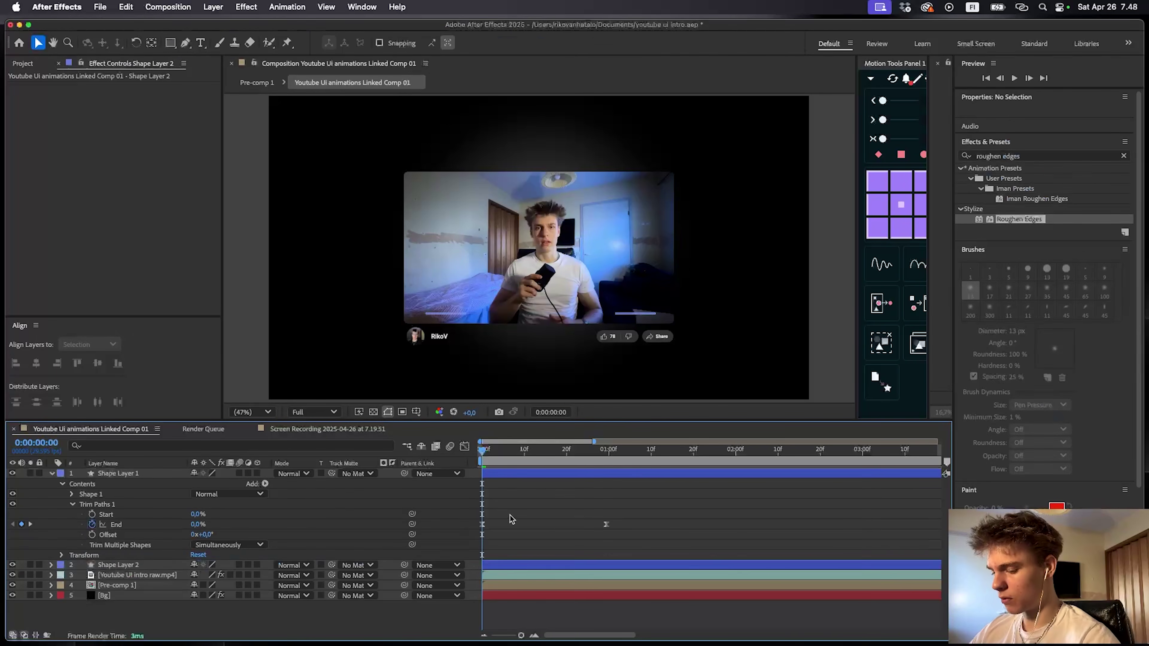
pyautogui.press('u')
pyautogui.press('u')
# - Preview the progress bar, shift the red line layer to start at about frame 5, and play the animation again
pyautogui.click(503, 484)
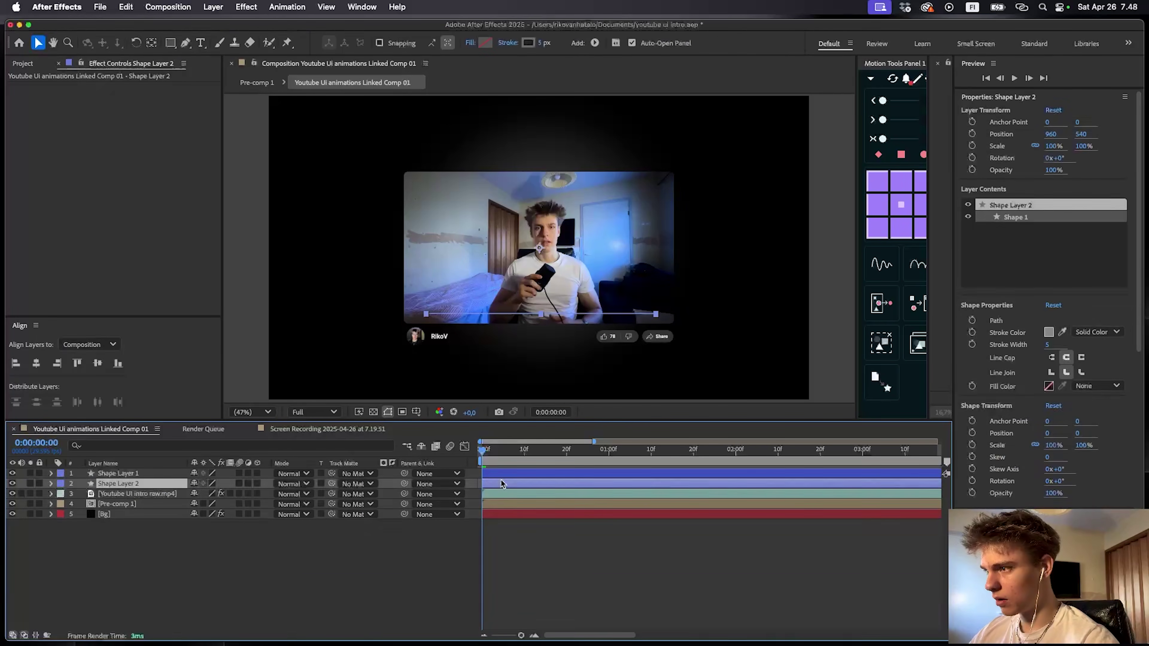
pyautogui.click(496, 474)
pyautogui.scroll(3, 498, 476)
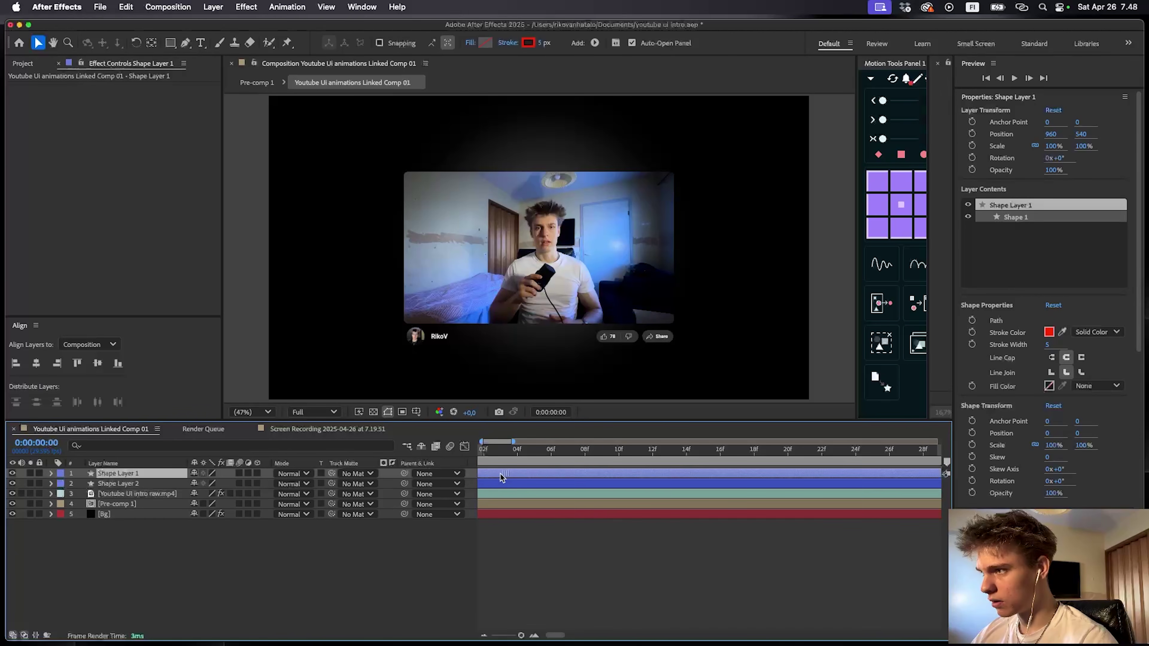
pyautogui.press('space')
pyautogui.press('space')
pyautogui.scroll(1, 657, 324)
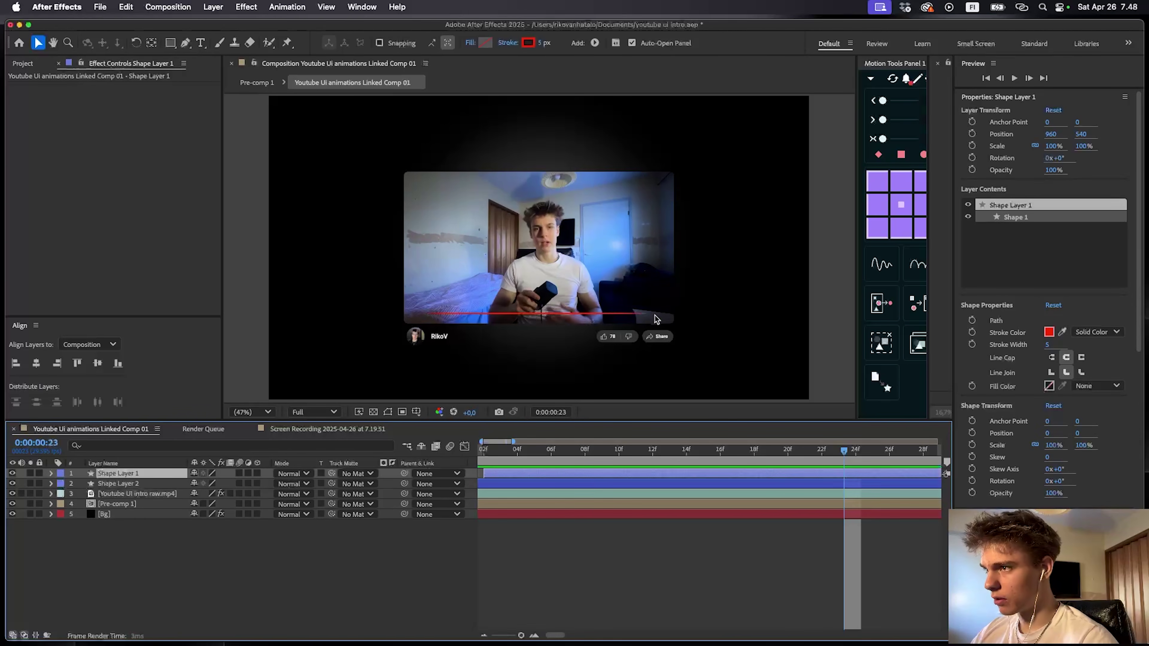
pyautogui.scroll(2, 658, 324)
pyautogui.scroll(-2, 708, 294)
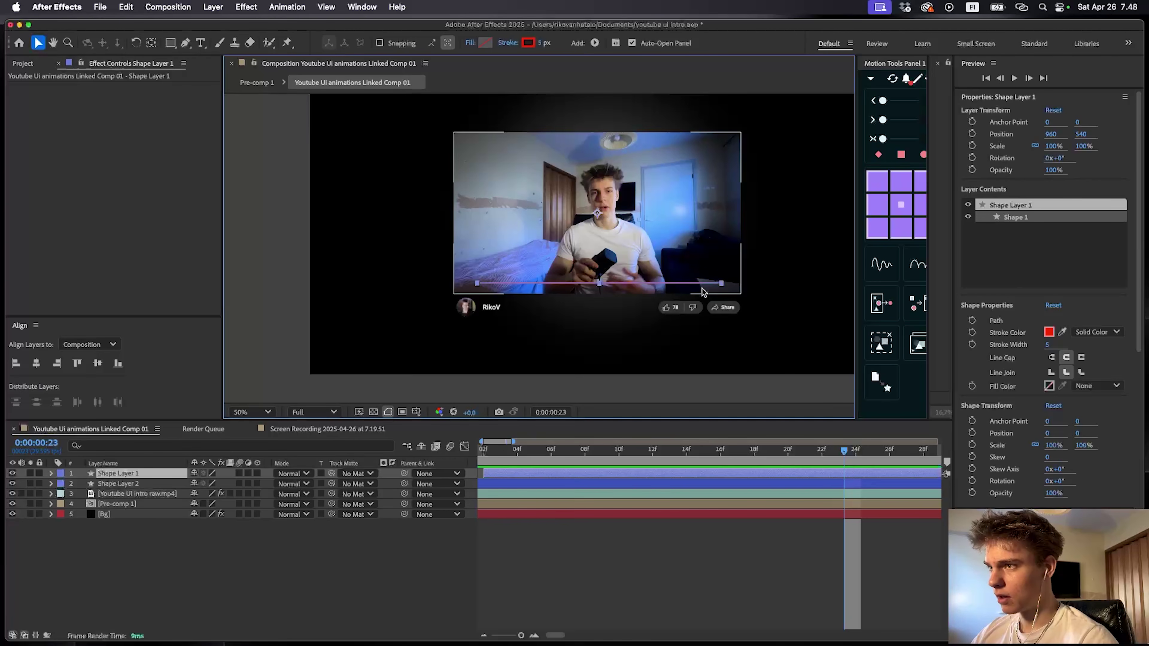
pyautogui.press('Home')
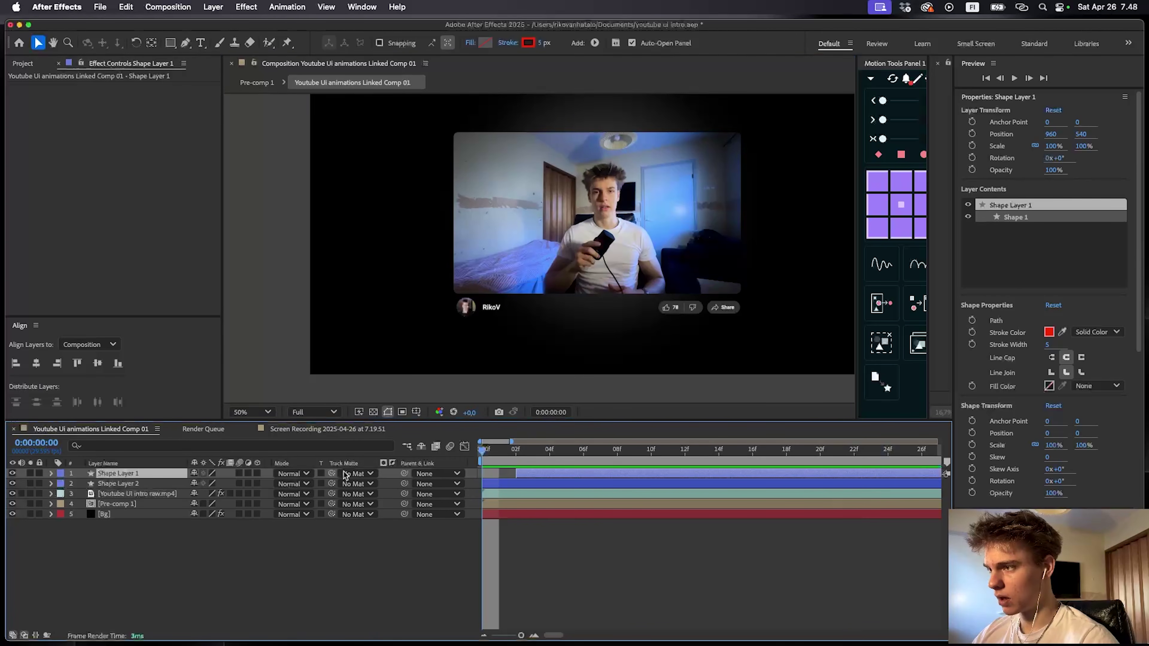
pyautogui.moveTo(542, 479); pyautogui.dragTo(586, 476)
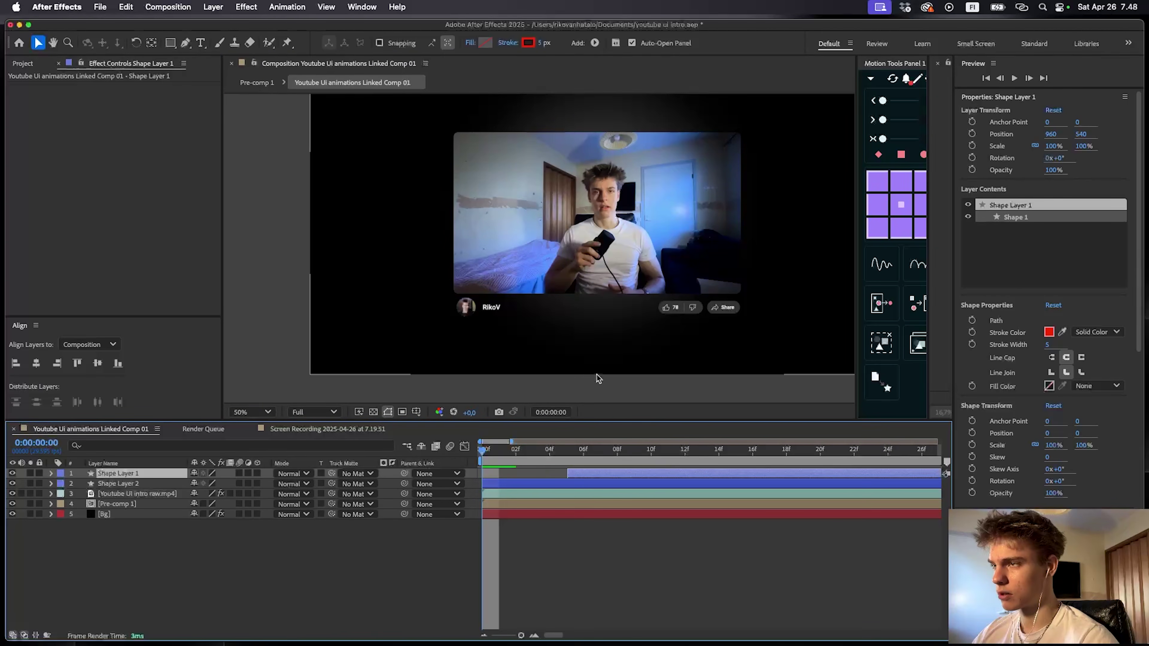
pyautogui.press('space')
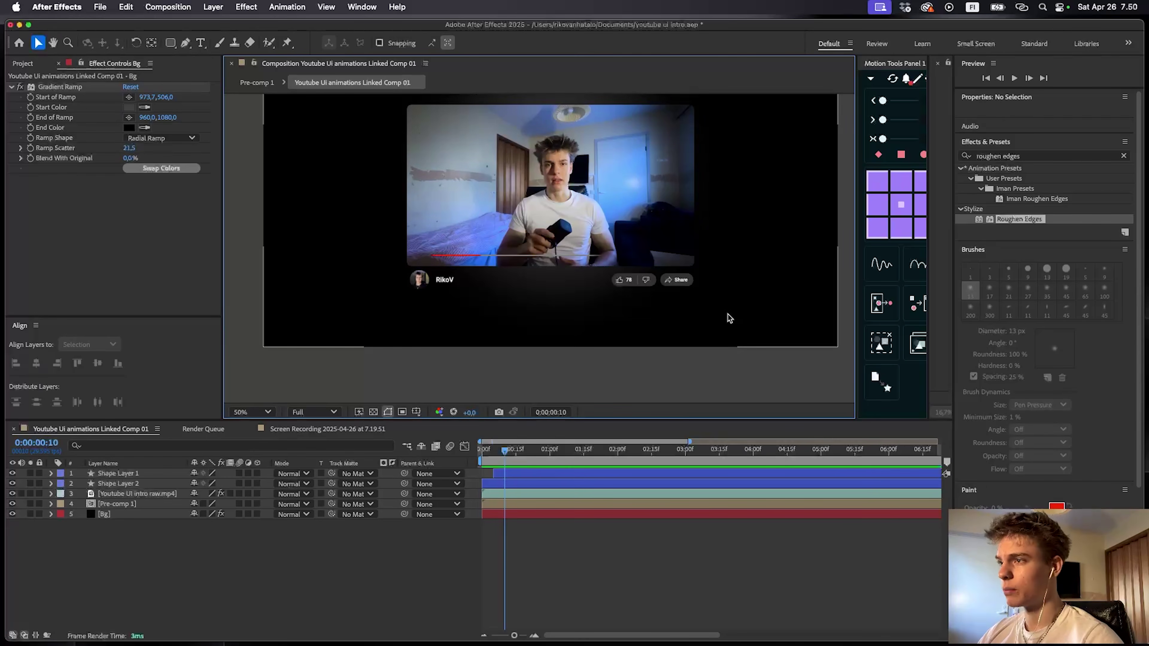
# - Draw a rounded rectangle about 944 by 412 px below the profile and button row
pyautogui.scroll(1, 392, 322)
pyautogui.moveTo(391, 319); pyautogui.dragTo(478, 202)
pyautogui.scroll(-1, 478, 202)
pyautogui.moveTo(627, 222); pyautogui.dragTo(548, 246)
pyautogui.press('q')
pyautogui.click(172, 43)
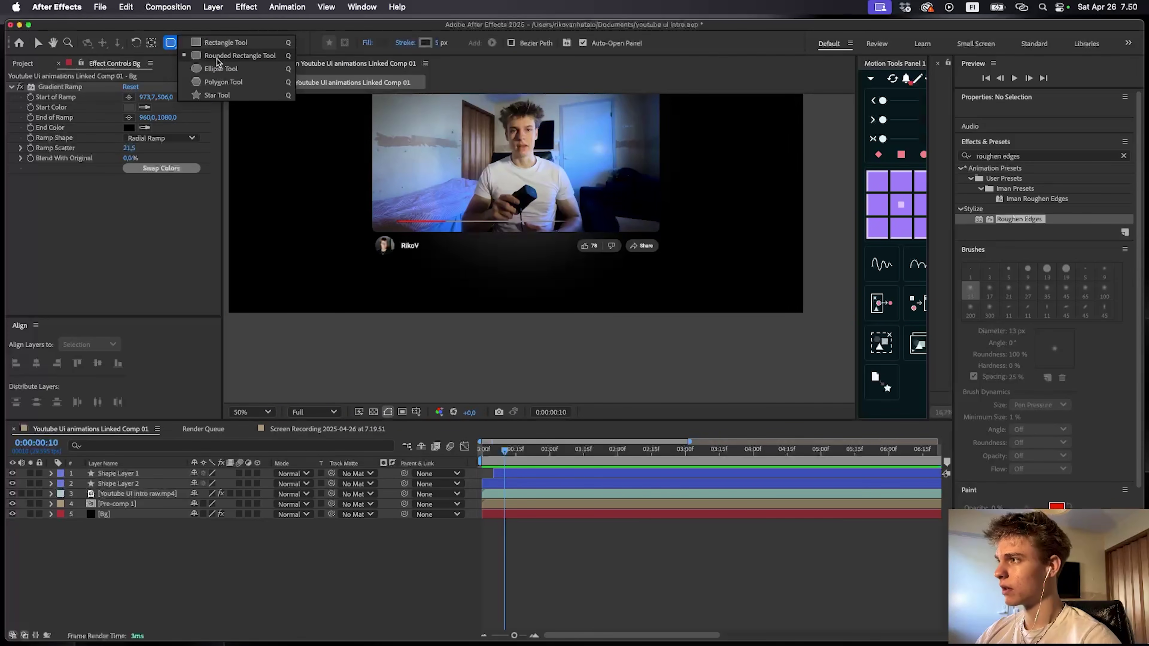
pyautogui.click(258, 57)
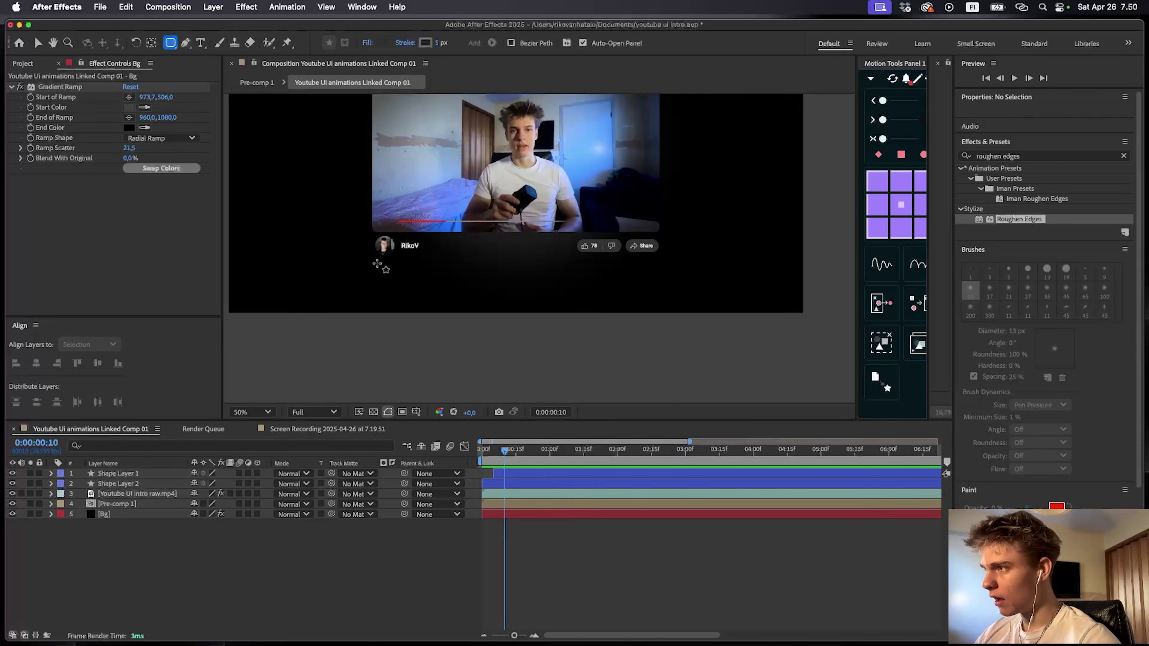
pyautogui.moveTo(376, 266); pyautogui.dragTo(659, 388)
pyautogui.moveTo(570, 303); pyautogui.dragTo(577, 308)
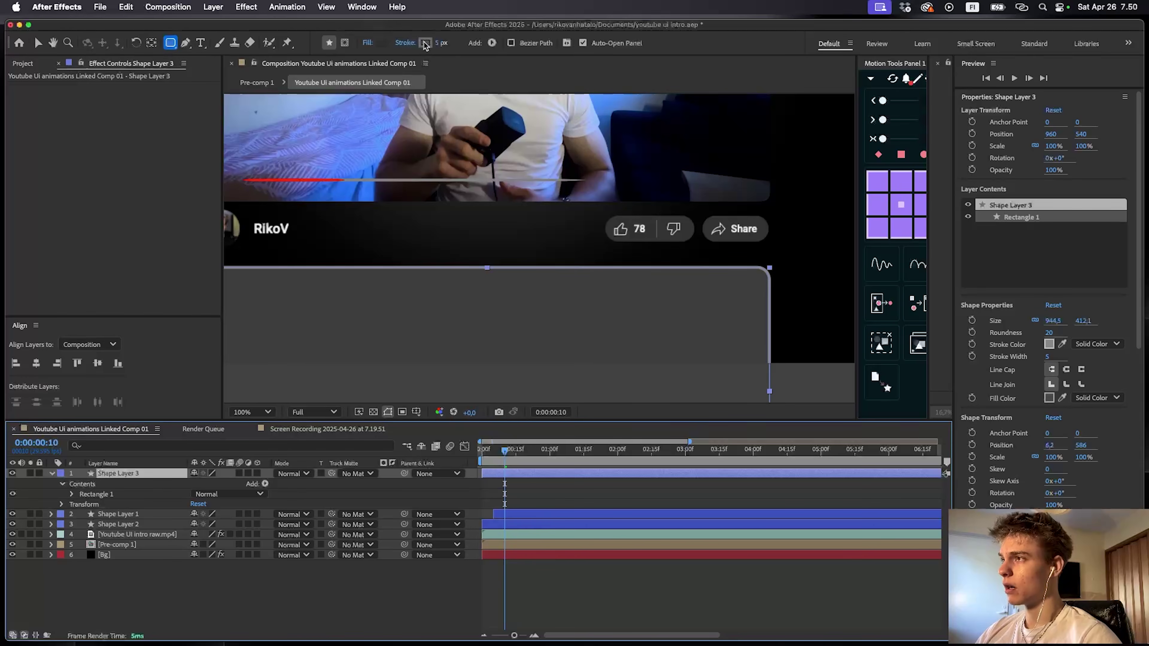
# - Give the rounded rectangle a 1 px light grey BEBEBE stroke and a darker grey fill
pyautogui.click(425, 43)
pyautogui.click(614, 212)
pyautogui.click(687, 265)
pyautogui.moveTo(439, 43); pyautogui.dragTo(421, 43)
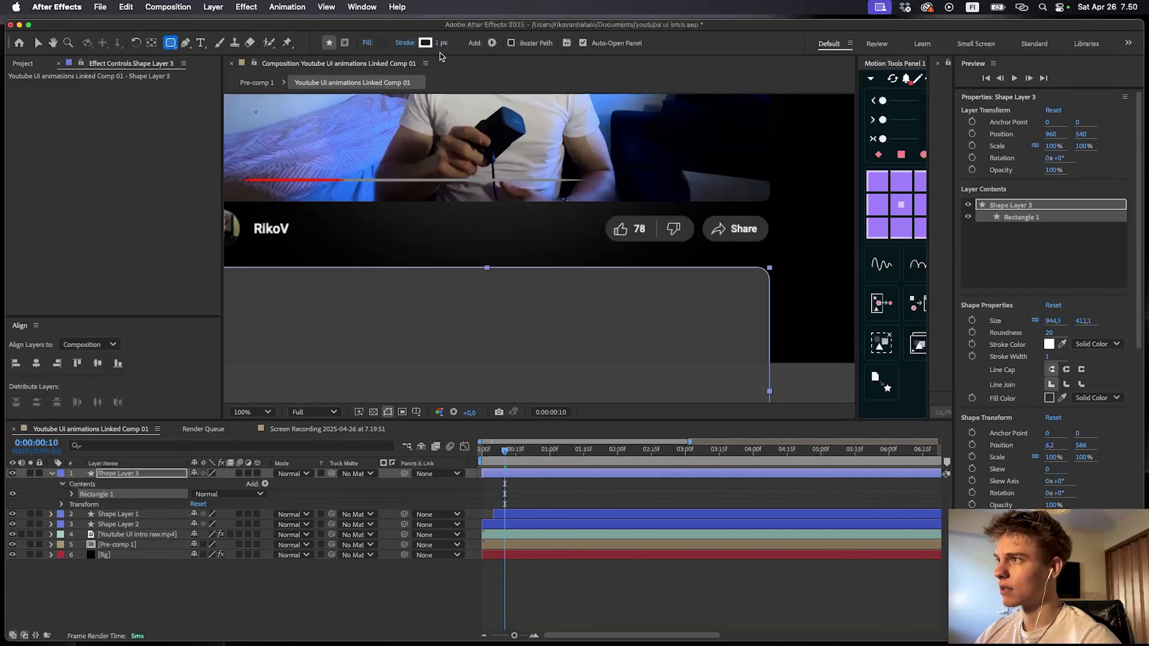
pyautogui.click(425, 43)
pyautogui.moveTo(438, 281); pyautogui.dragTo(427, 297)
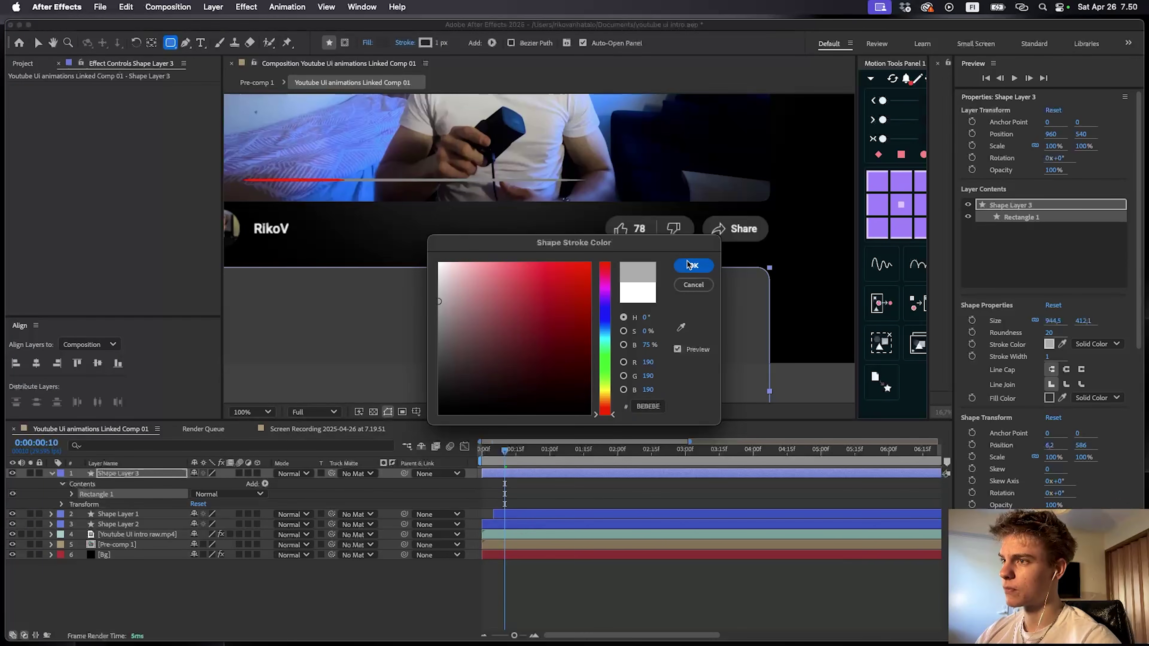
pyautogui.click(693, 265)
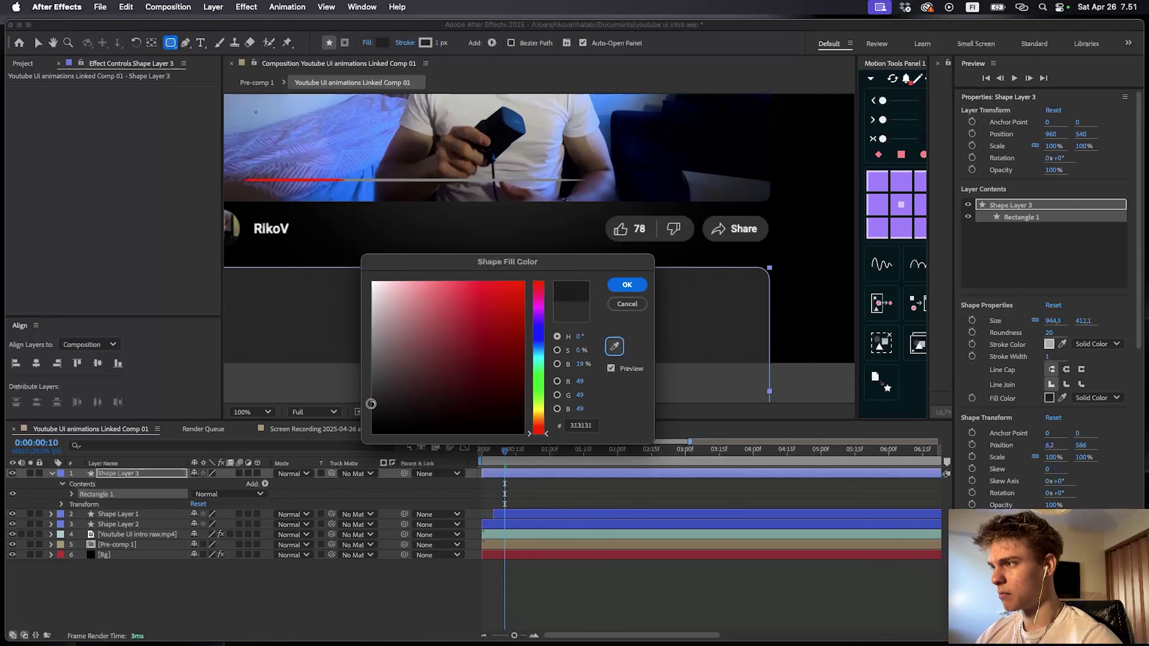
pyautogui.press('Return')
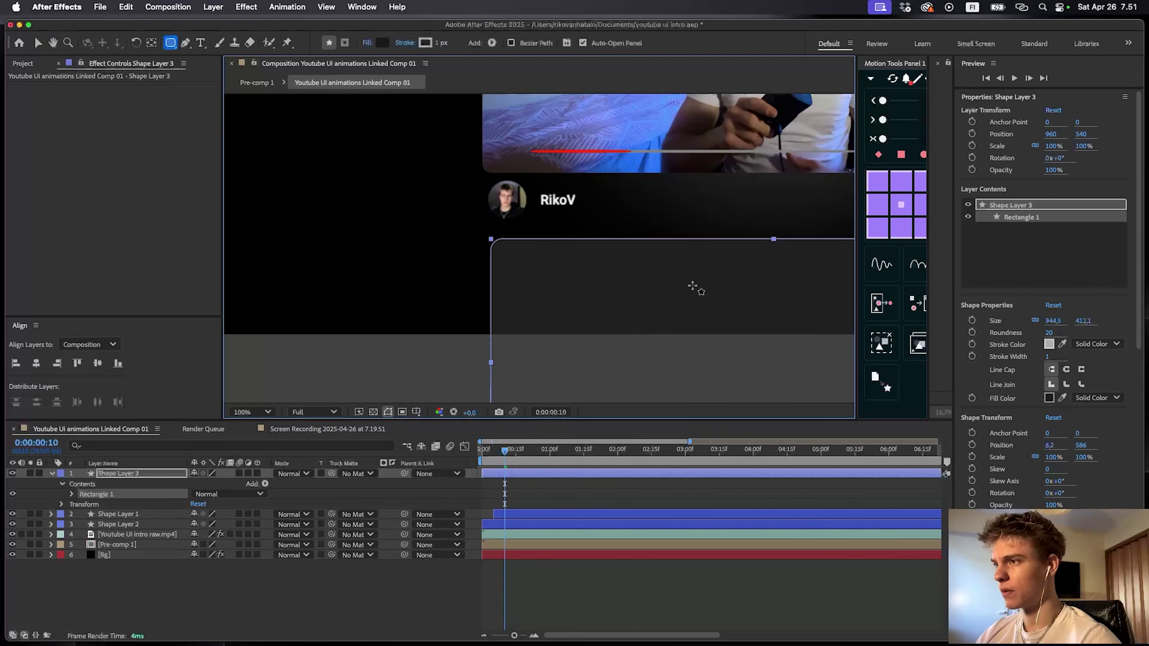
# - Unlink the rectangle's size dimensions, reduce its height to about 125 px, and move it up close beneath the profile row
pyautogui.press('v')
pyautogui.press(',')
pyautogui.press(',')
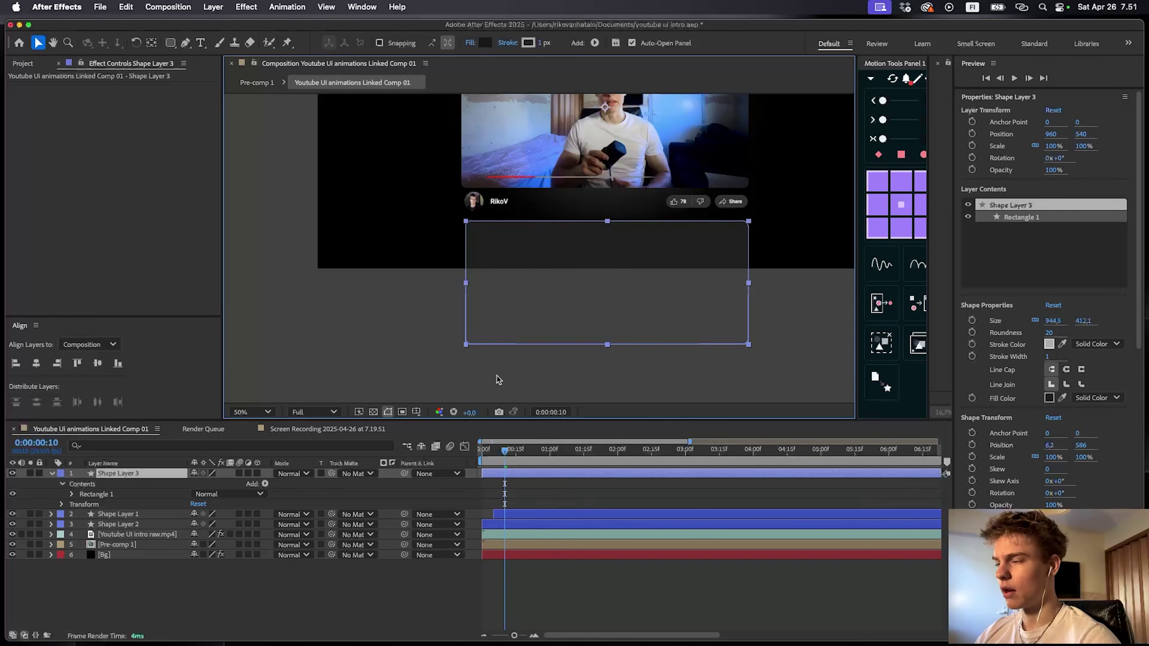
pyautogui.click(300, 429)
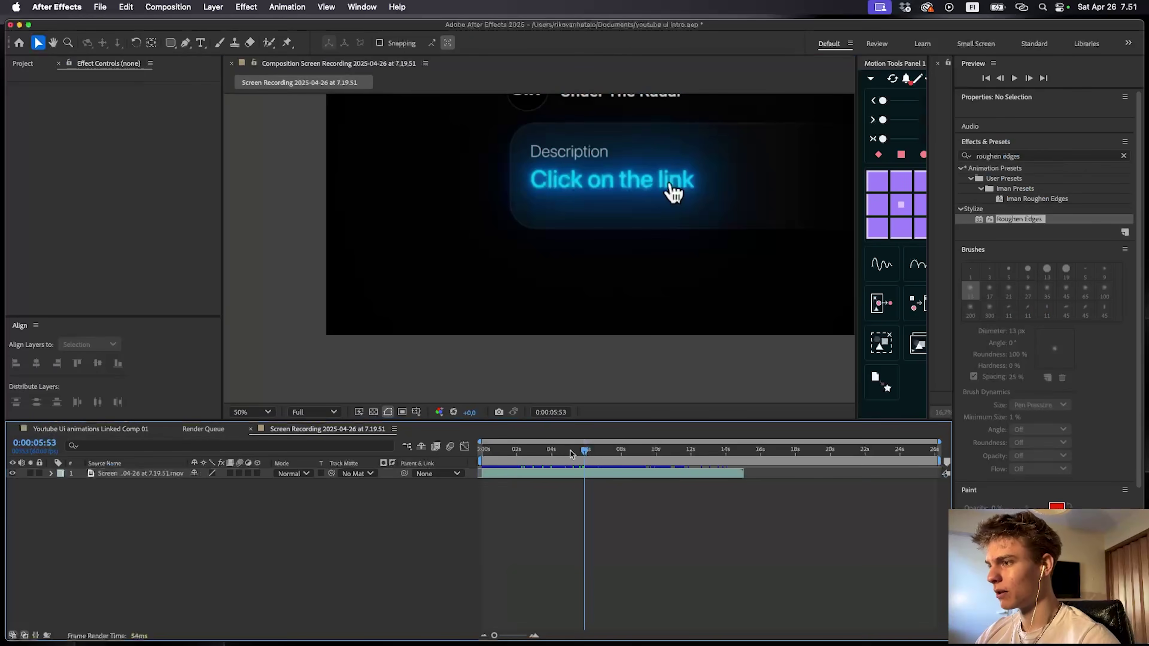
pyautogui.click(132, 431)
pyautogui.click(1035, 319)
pyautogui.moveTo(1052, 320); pyautogui.dragTo(963, 320)
pyautogui.moveTo(697, 288); pyautogui.dragTo(697, 255)
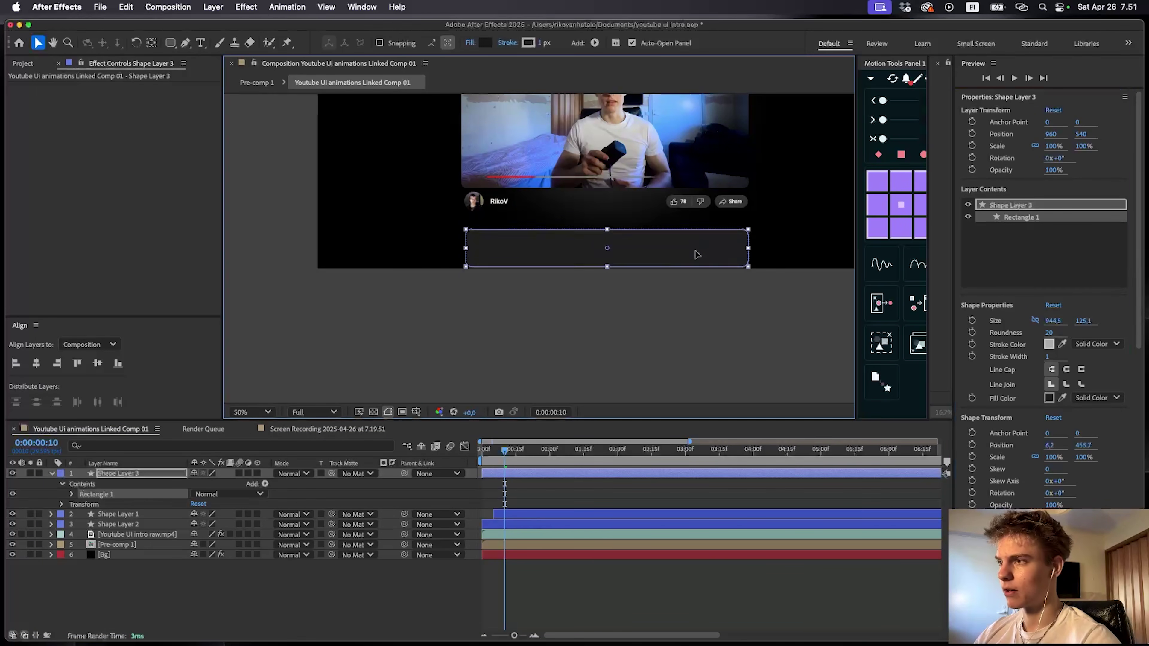
pyautogui.moveTo(697, 254); pyautogui.dragTo(696, 239)
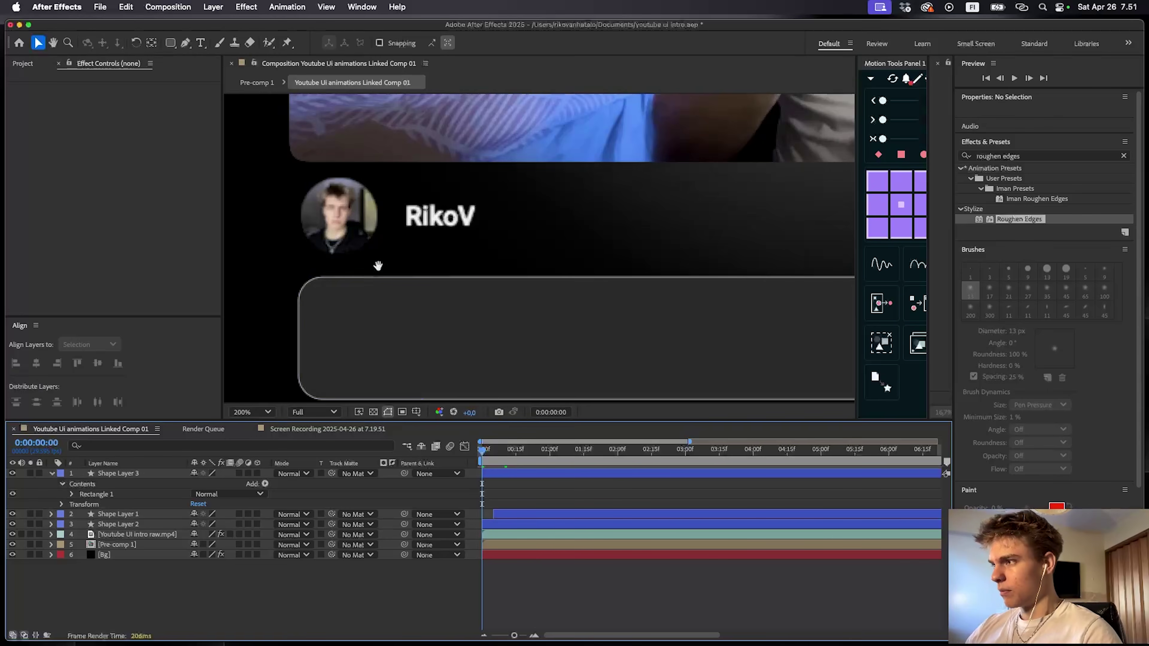
# - Add a text layer reading "Description" inside the rounded rectangle
pyautogui.moveTo(376, 266); pyautogui.dragTo(576, 252)
pyautogui.press('super+t')
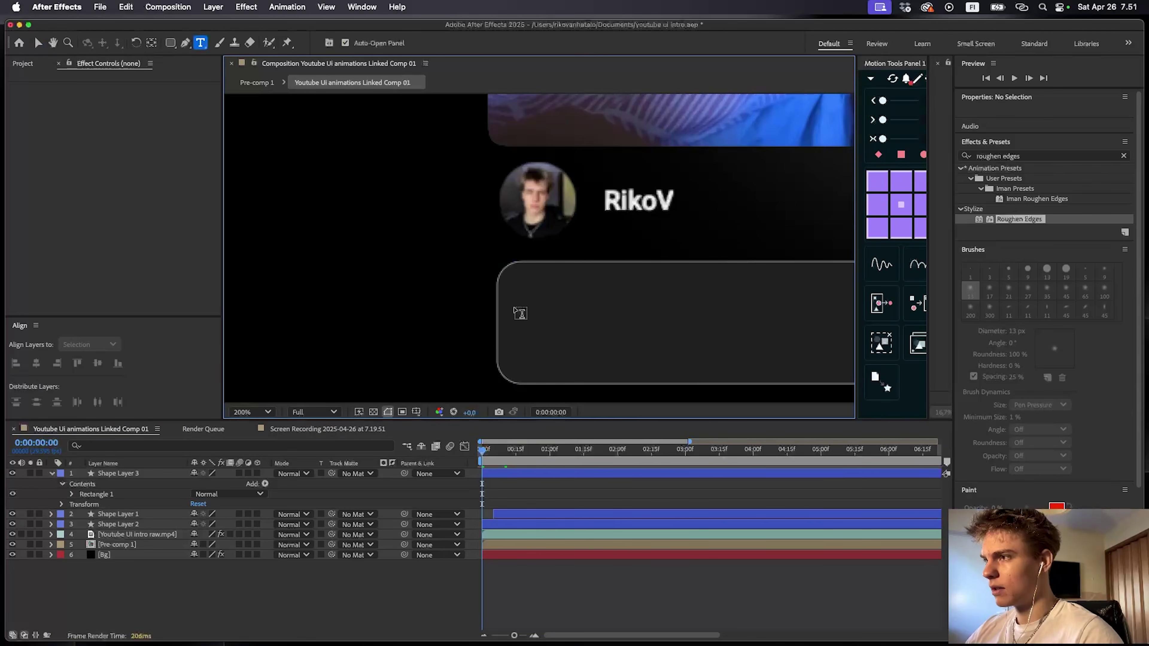
pyautogui.click(543, 301)
pyautogui.write('Description')
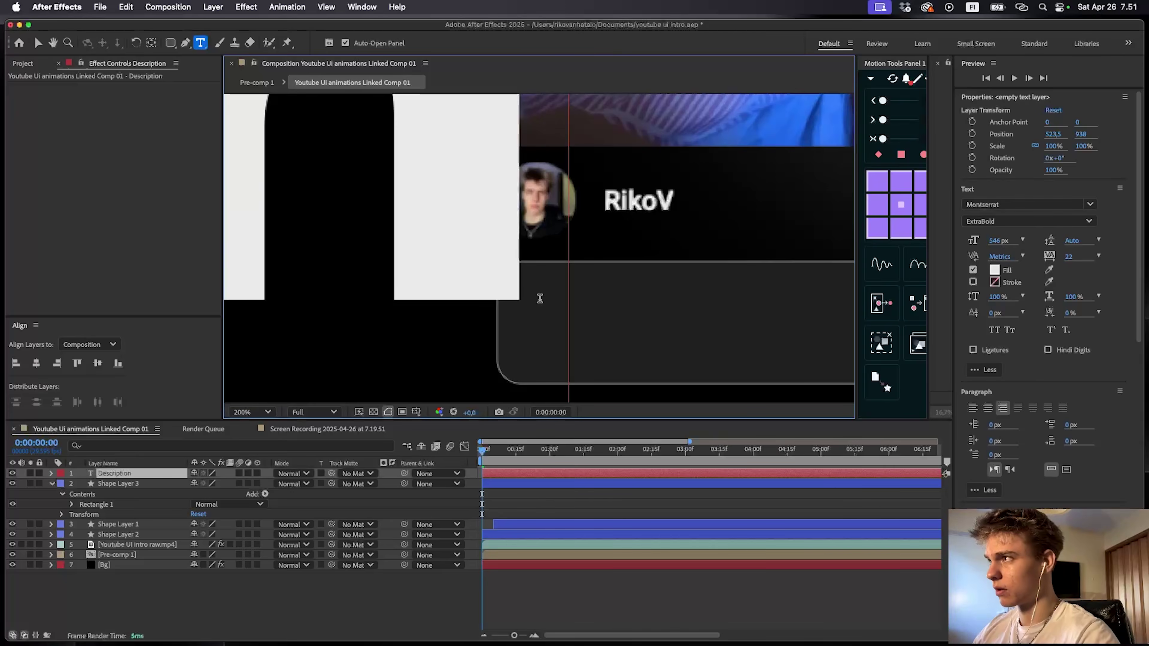
# - Reduce the Description text size to about 49 px and move the text into the rounded rectangle
pyautogui.press('super+a')
pyautogui.moveTo(999, 240); pyautogui.dragTo(869, 240)
pyautogui.moveTo(447, 273); pyautogui.dragTo(834, 305)
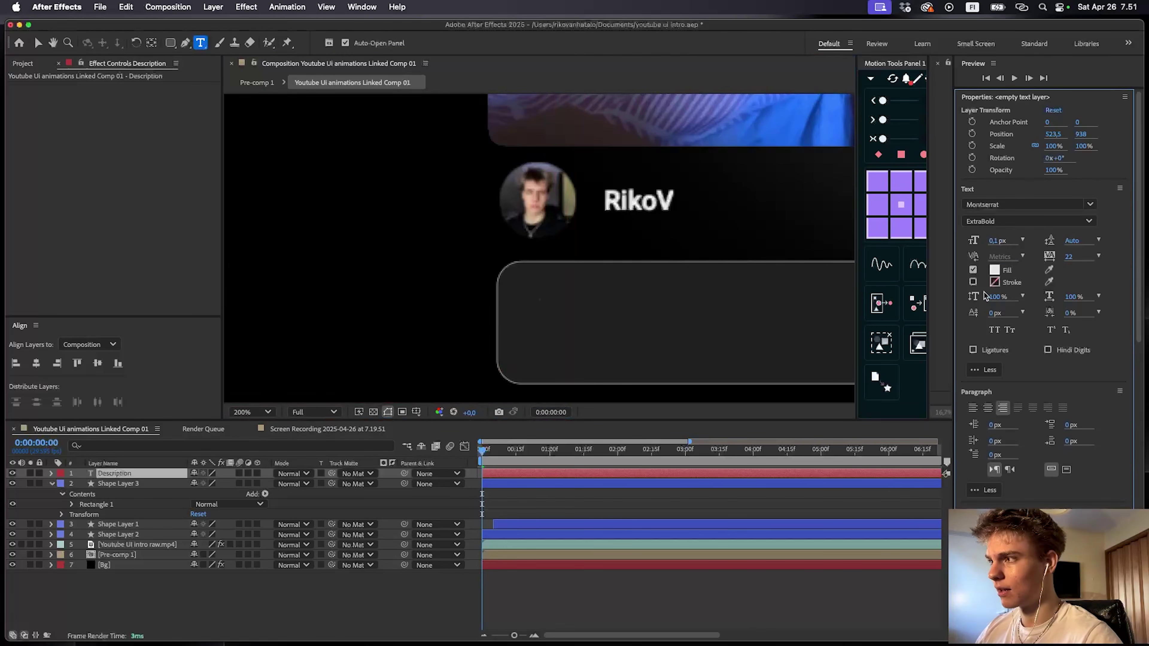
pyautogui.press('super+z')
pyautogui.press('v')
pyautogui.moveTo(246, 289); pyautogui.dragTo(600, 311)
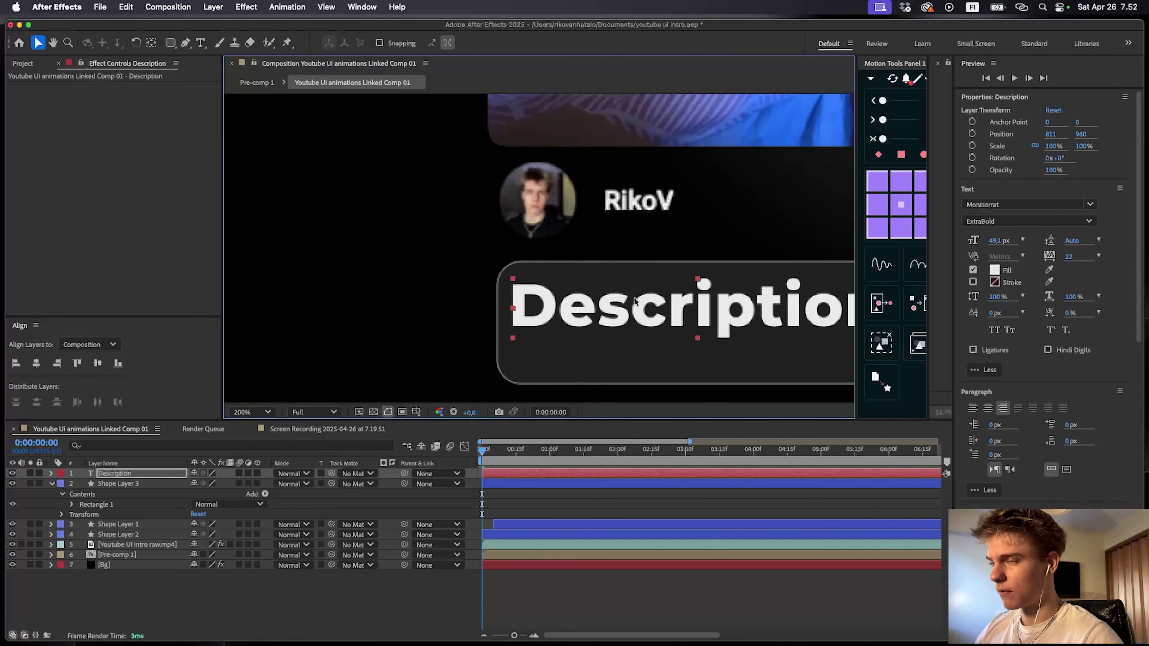
# - Set the Description text to the Light style, scale its layer to 37%, and place it near the box's upper-left corner
pyautogui.doubleClick(671, 312)
pyautogui.click(1029, 221)
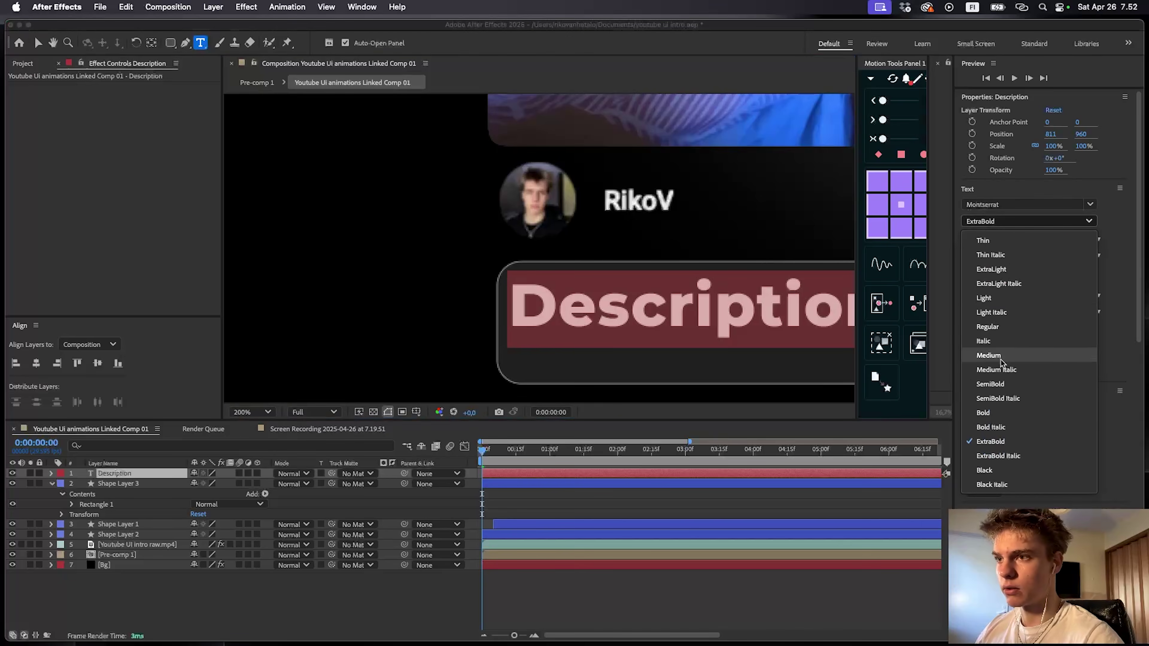
pyautogui.click(995, 299)
pyautogui.click(542, 476)
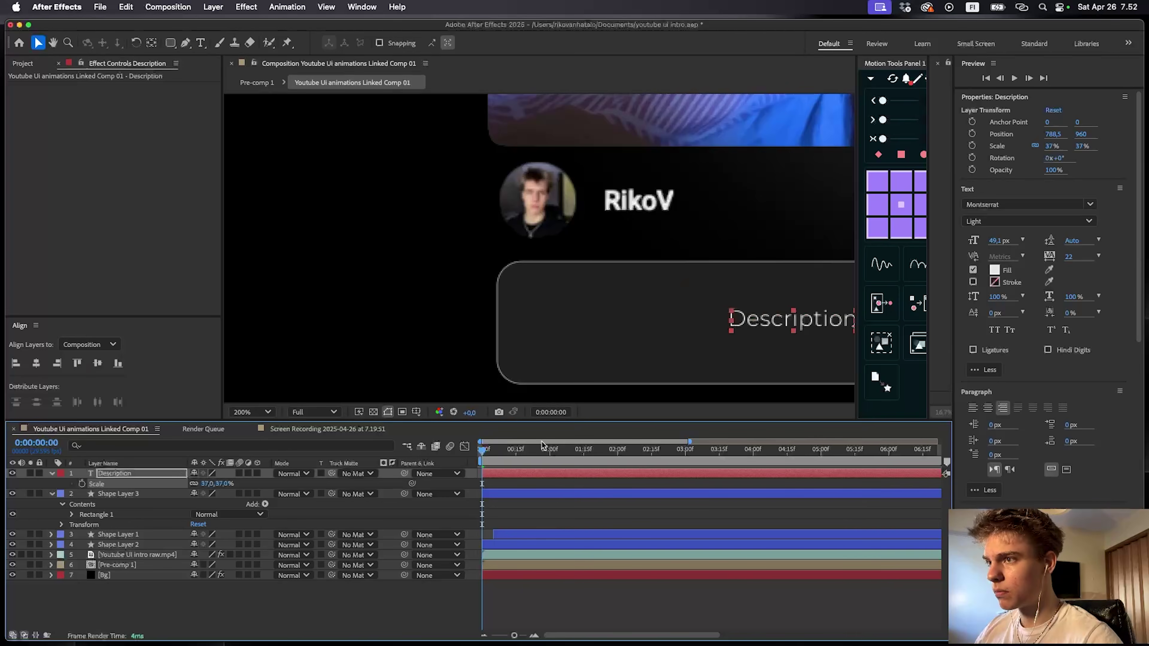
pyautogui.moveTo(852, 325); pyautogui.dragTo(651, 299)
# - Darken the Description text's fill slightly, set its size to 39.1 px and tracking to 10, and nudge it toward the box's upper-left corner
pyautogui.click(994, 270)
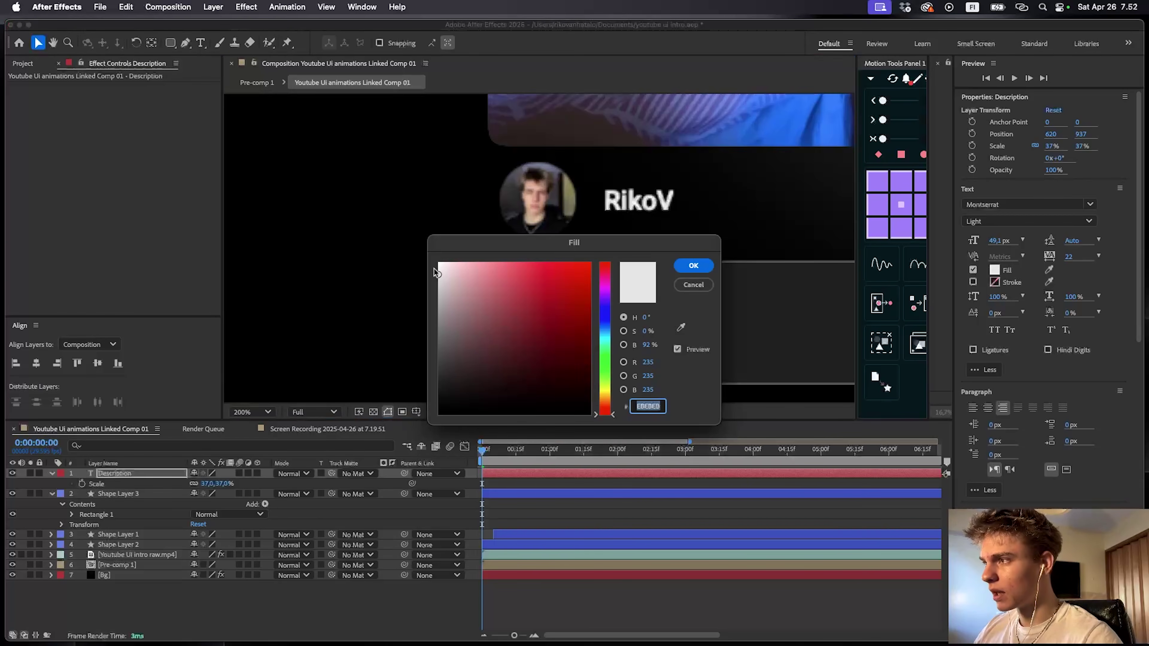
pyautogui.click(694, 265)
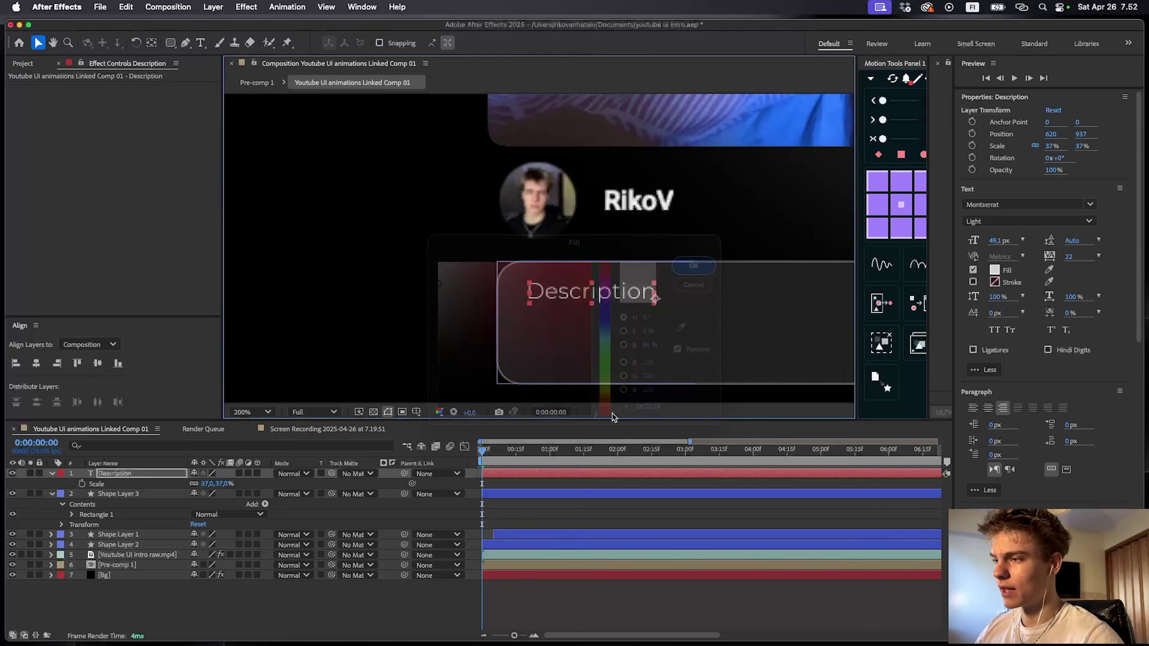
pyautogui.moveTo(582, 296); pyautogui.dragTo(574, 292)
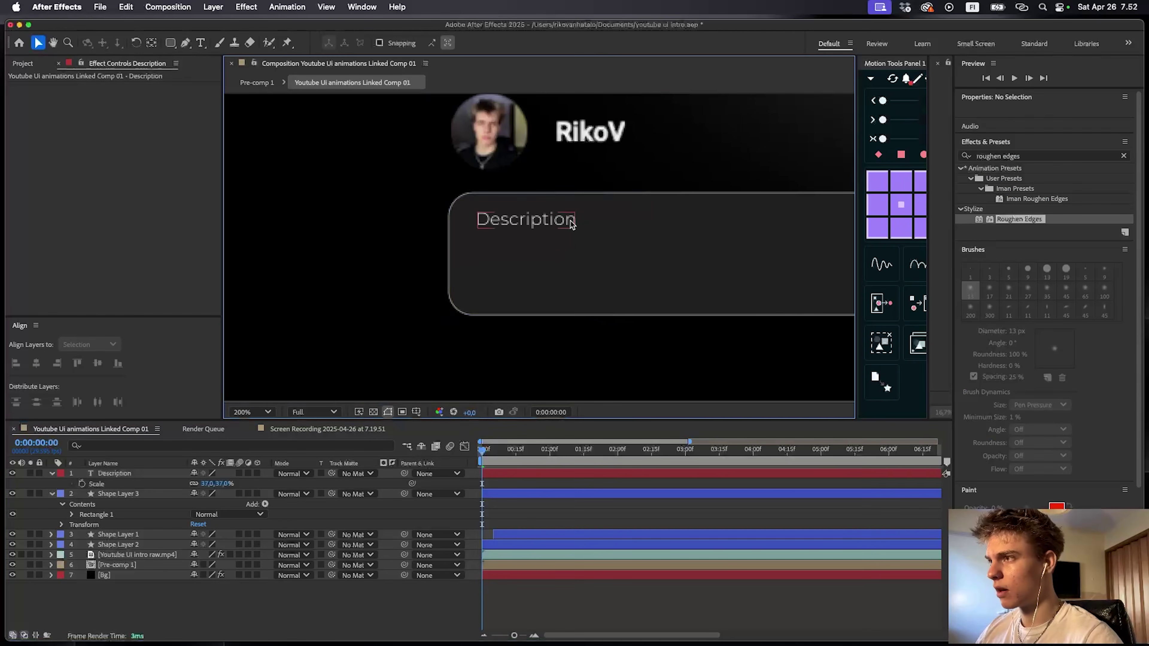
# - Duplicate the Description text directly beneath itself and change the copy to "Click on the link", following the reference recording
pyautogui.click(555, 227)
pyautogui.press('super+d')
pyautogui.moveTo(547, 220); pyautogui.dragTo(535, 255)
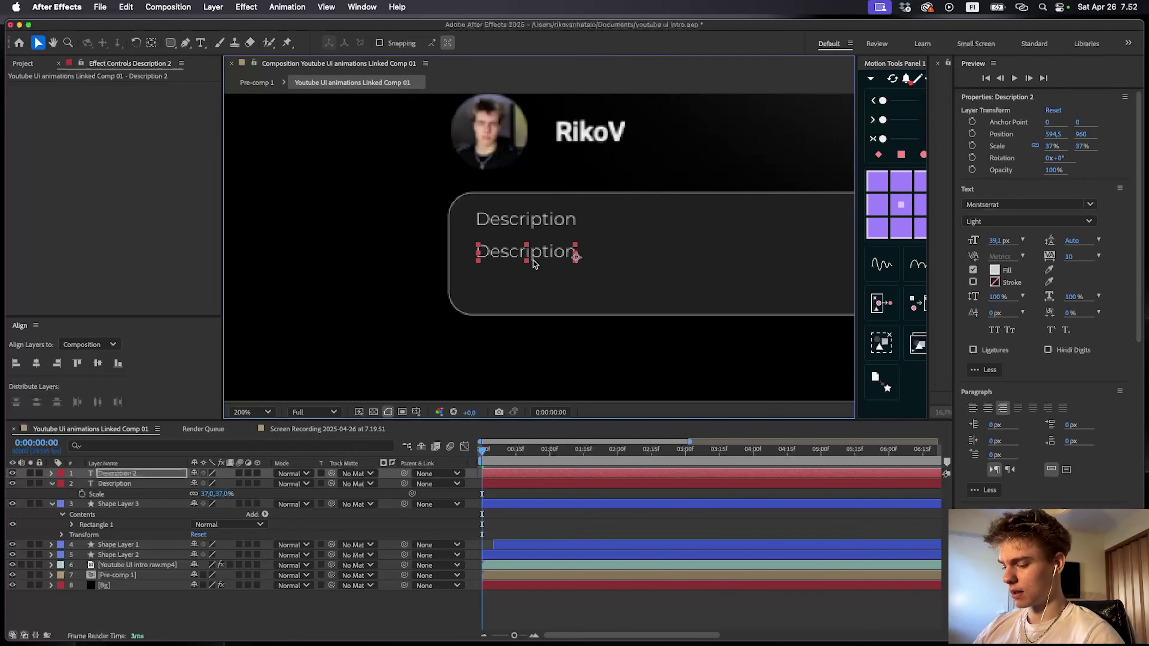
pyautogui.doubleClick(534, 263)
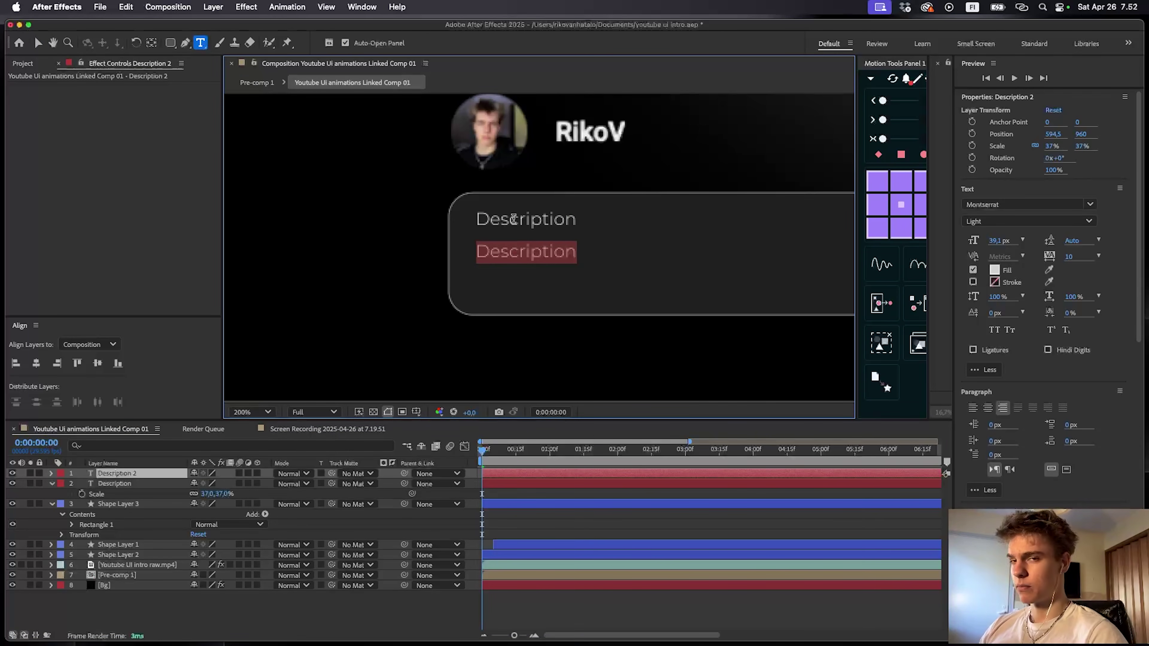
pyautogui.click(313, 430)
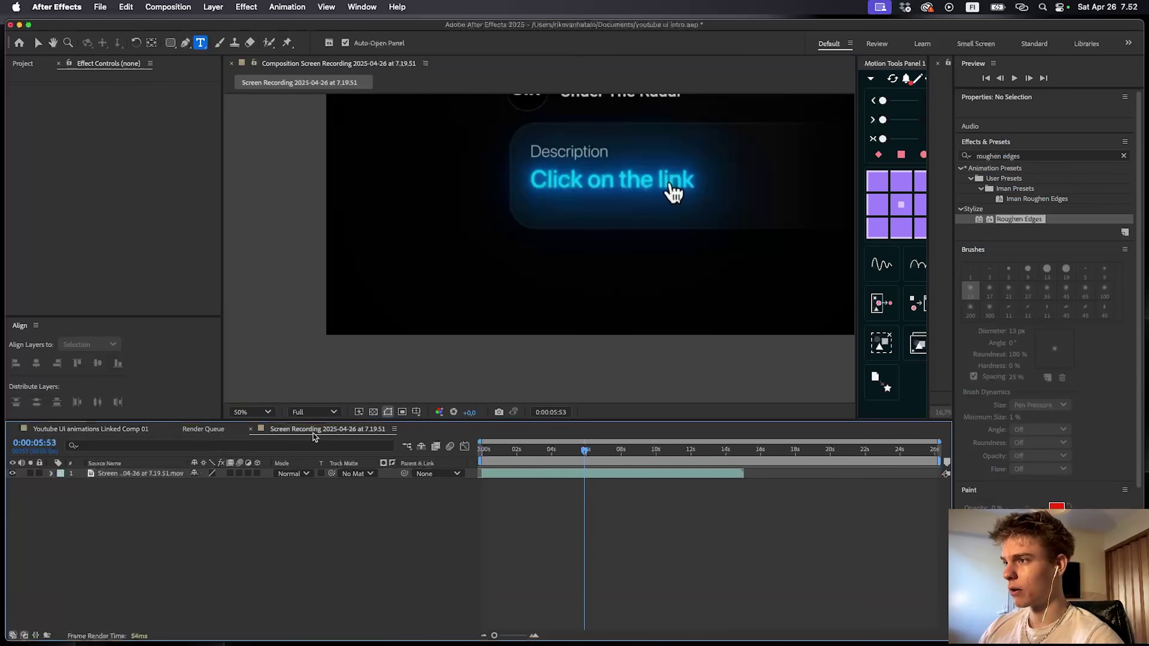
pyautogui.click(92, 428)
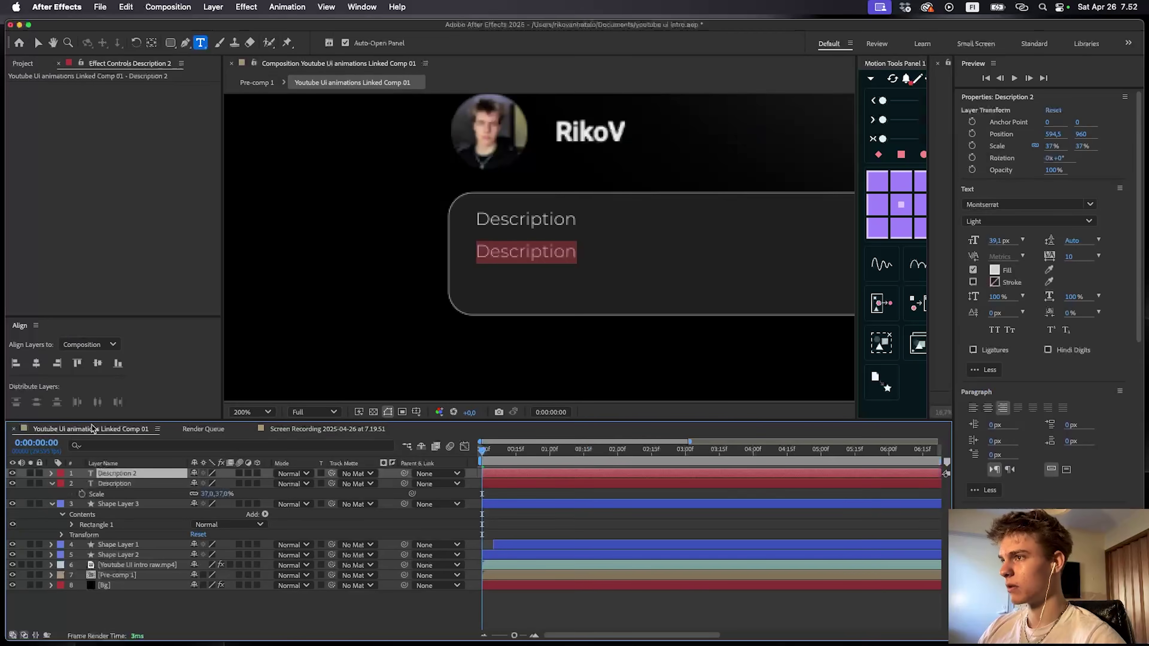
pyautogui.write('Click')
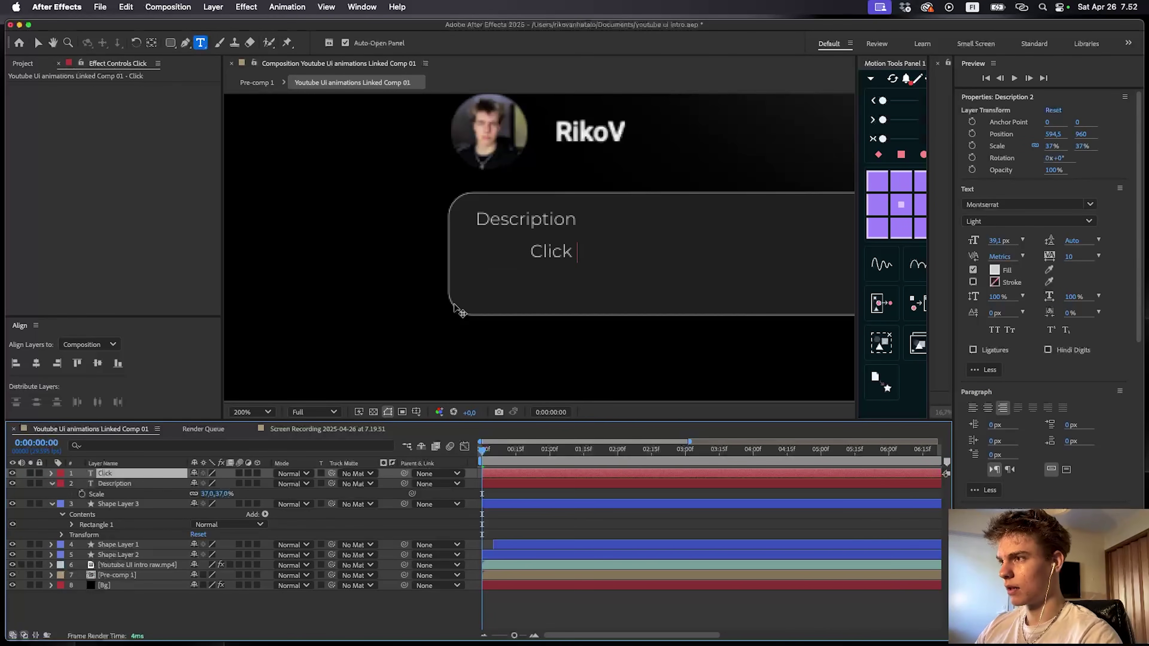
pyautogui.write(' on the link')
# - Set the "Click on the link" text to SemiBold, 75.1 px and 30.5% scale, and align it beneath the Description text
pyautogui.press('super+a')
pyautogui.click(1010, 222)
pyautogui.click(995, 413)
pyautogui.click(517, 497)
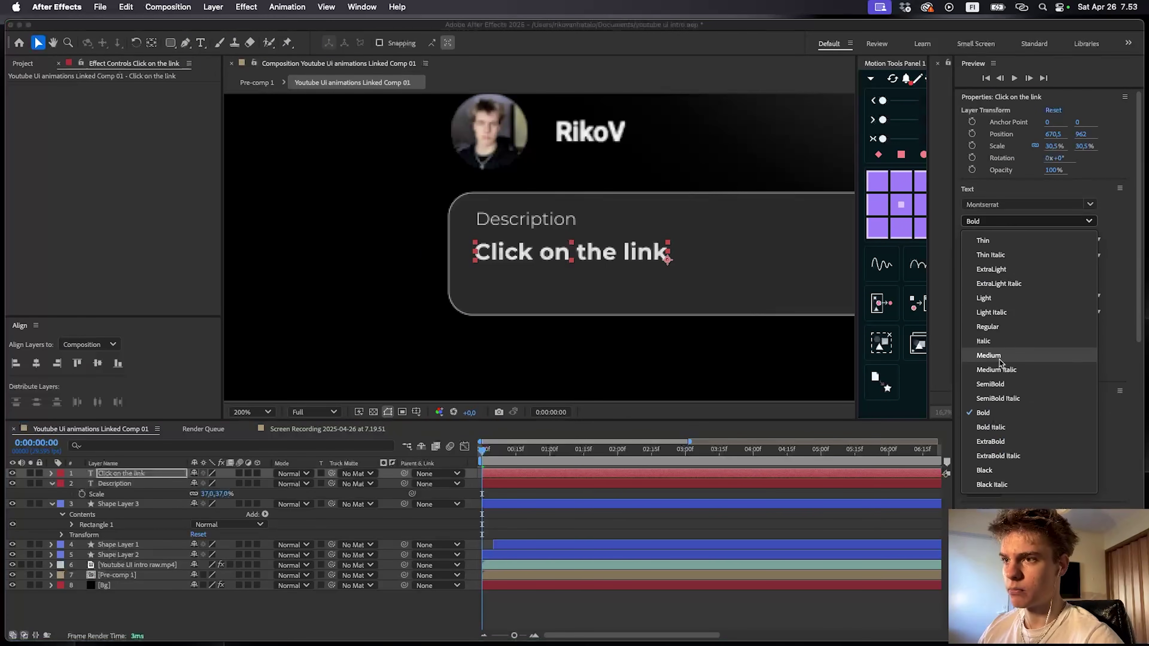
pyautogui.click(991, 384)
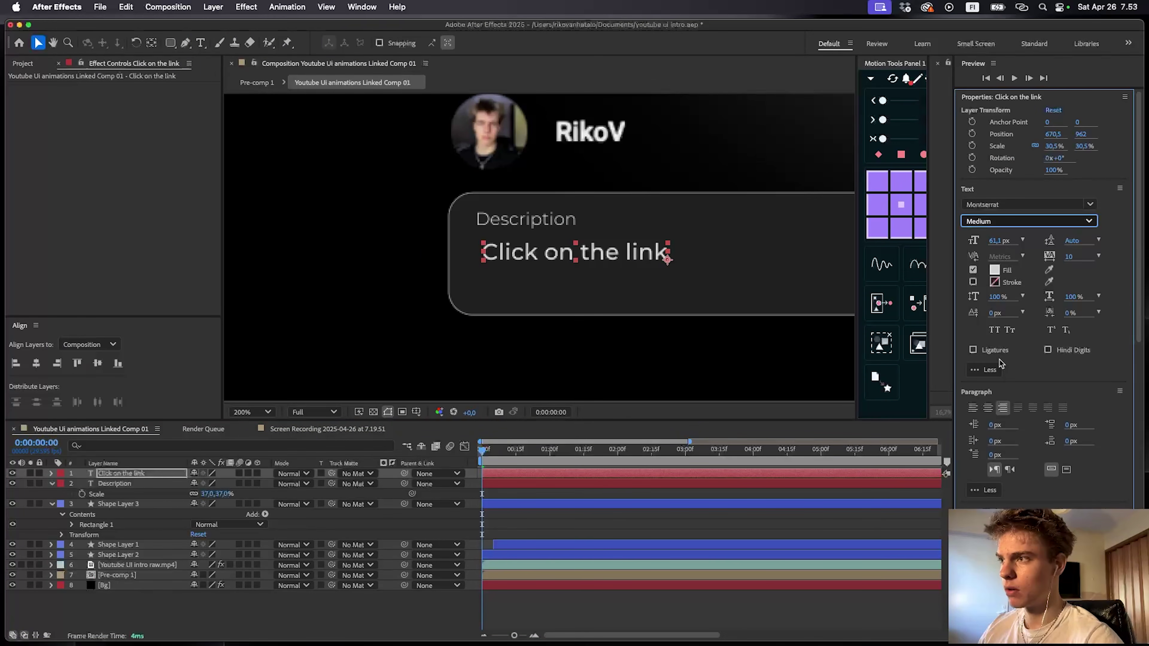
pyautogui.moveTo(523, 246); pyautogui.dragTo(522, 251)
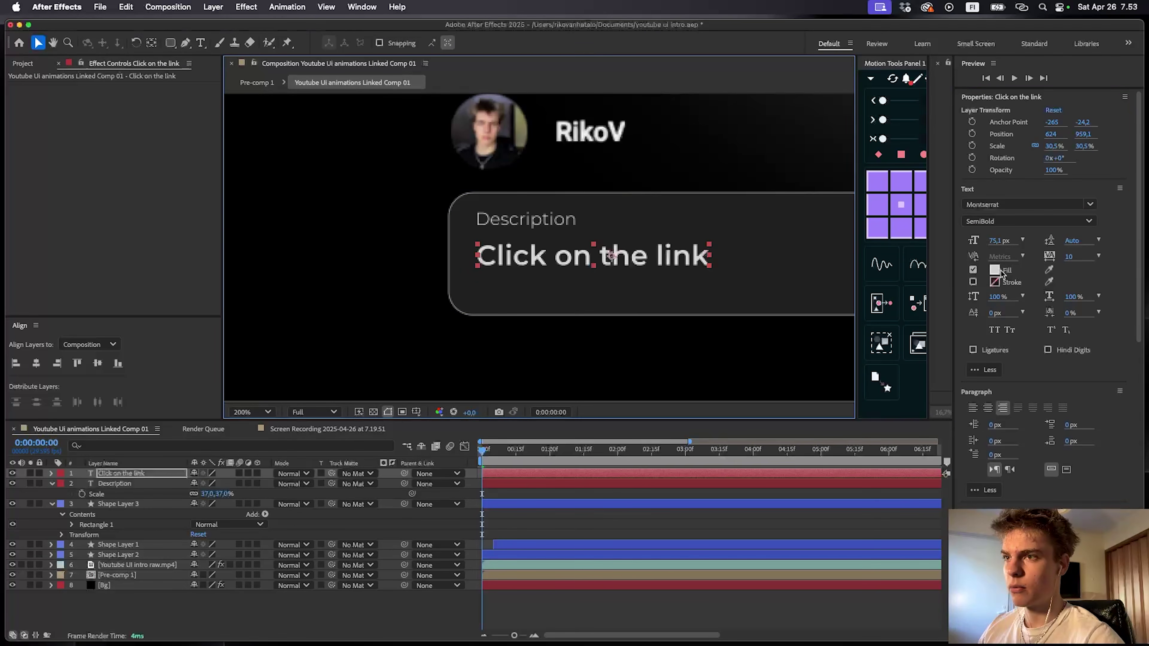
# - Set the "Click on the link" text's fill to a bright light blue (RGB 0, 183, 255)
pyautogui.click(999, 271)
pyautogui.click(606, 334)
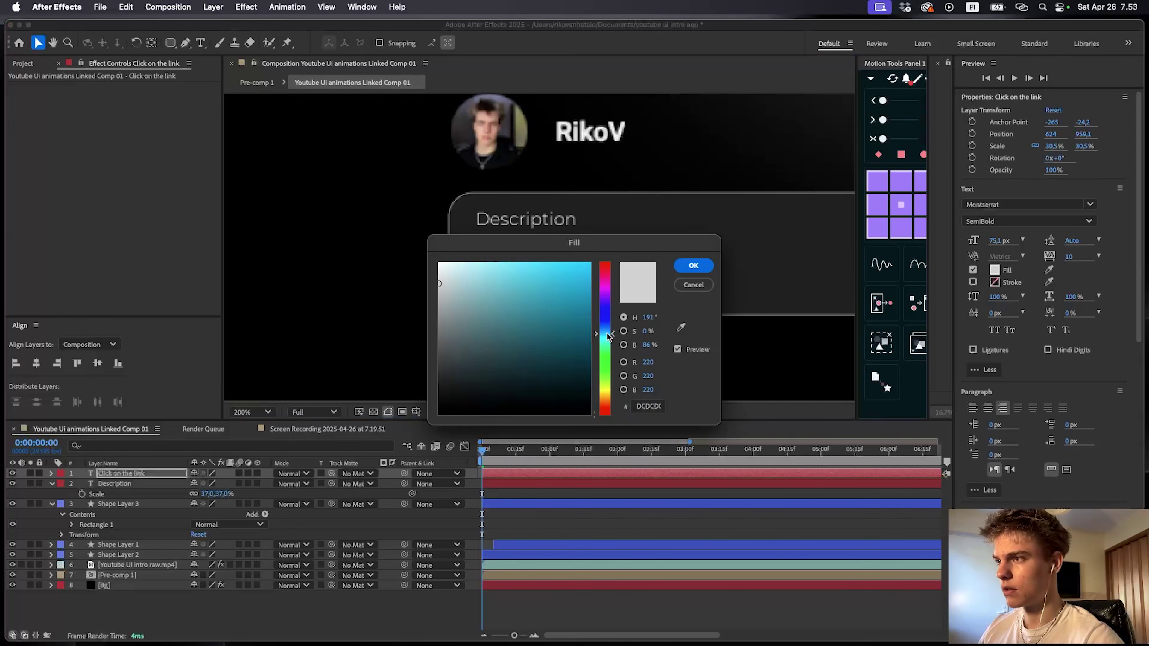
pyautogui.moveTo(600, 333); pyautogui.dragTo(607, 327)
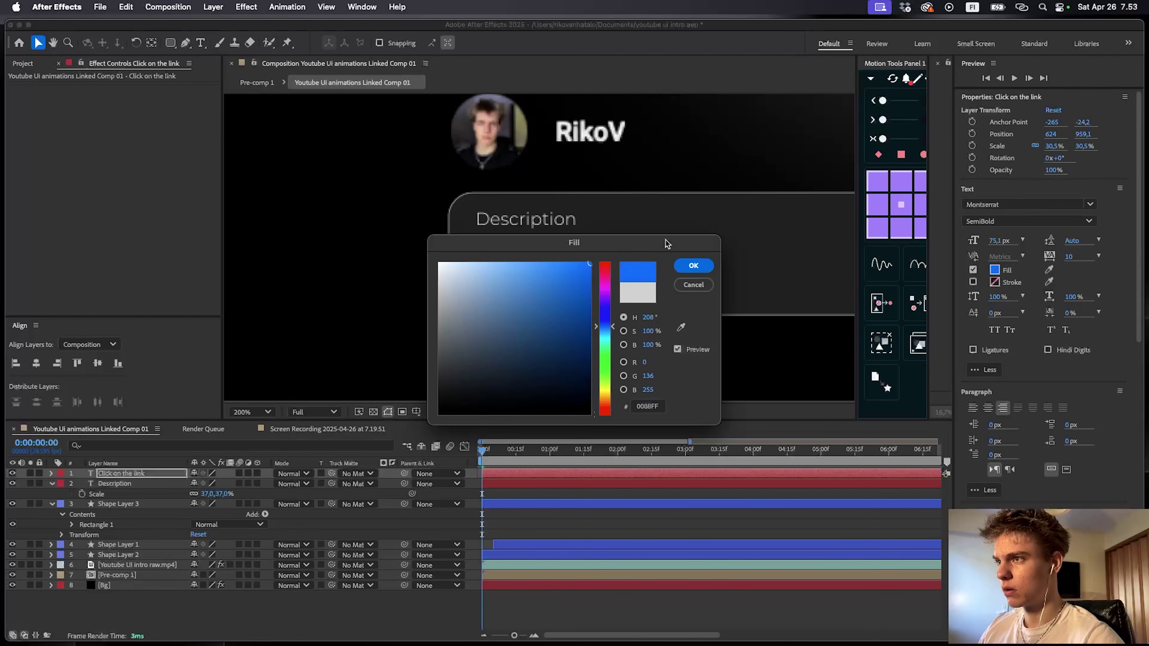
pyautogui.moveTo(665, 243); pyautogui.dragTo(646, 326)
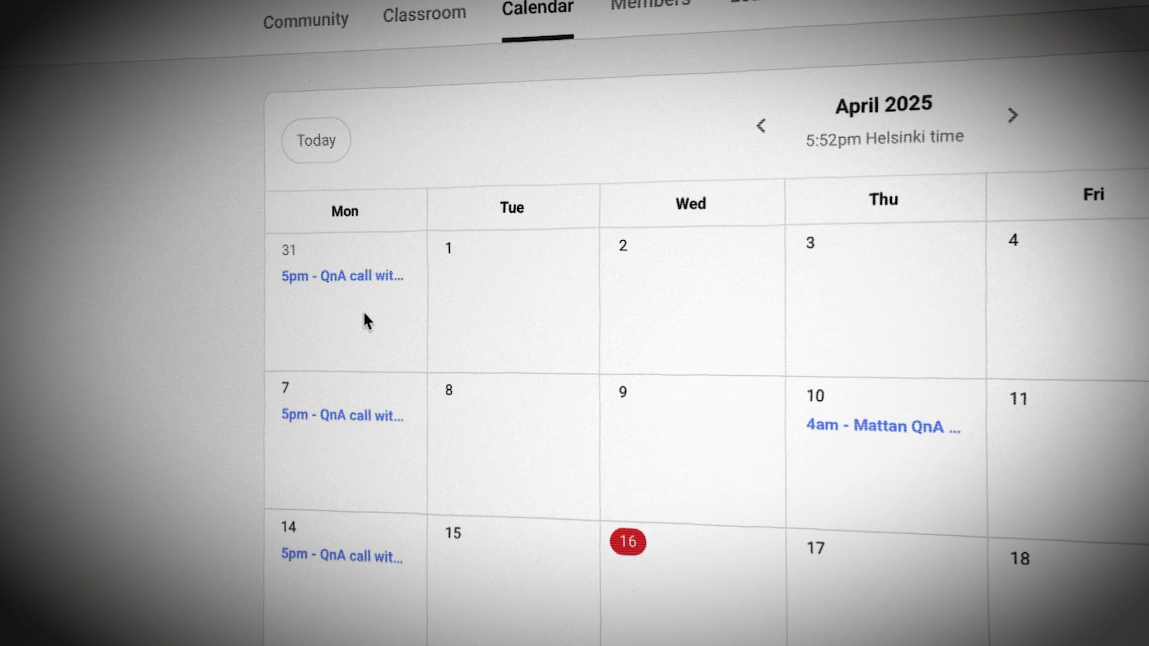
pyautogui.click(335, 279)
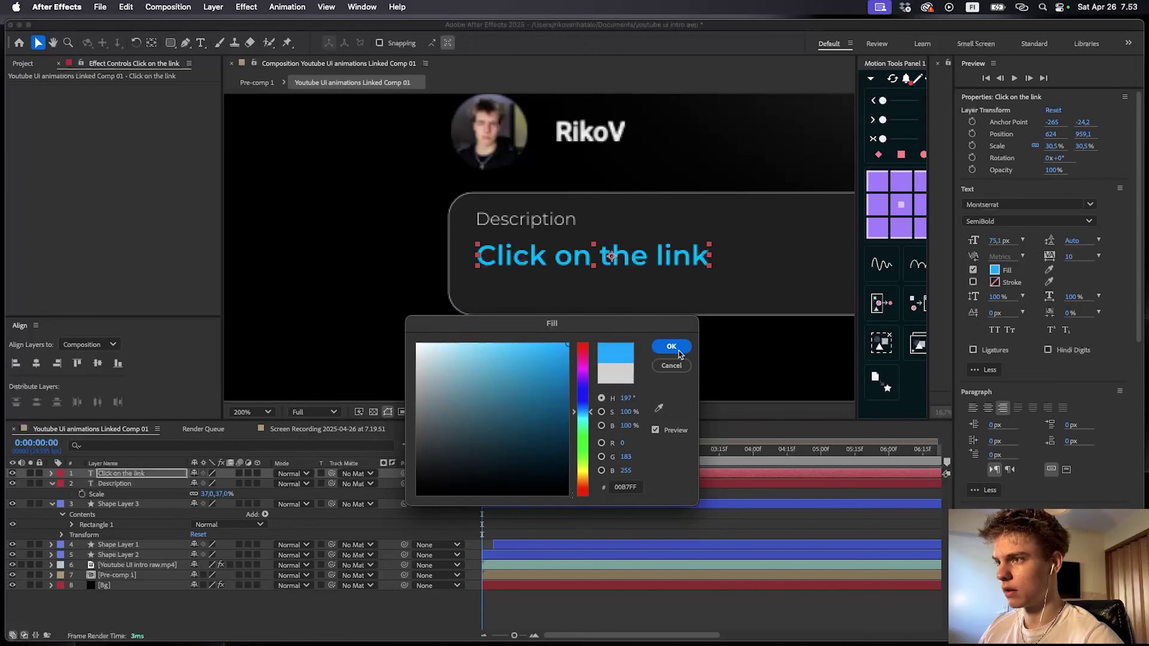
pyautogui.click(671, 345)
pyautogui.click(514, 285)
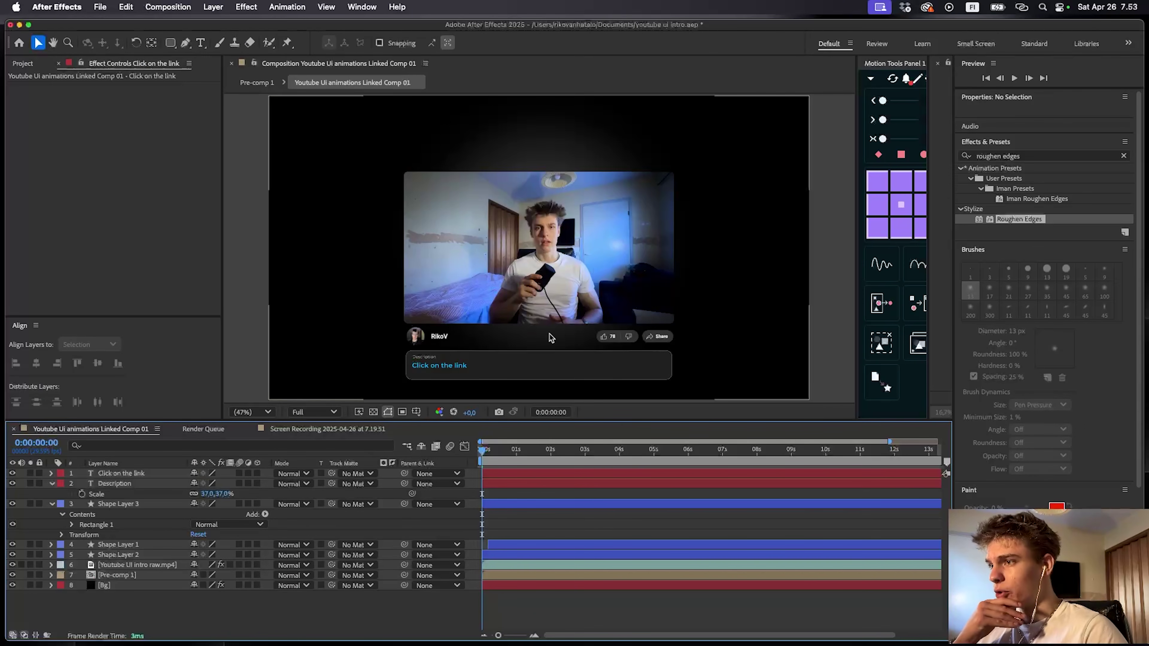
# - Make the seven layers from "Click on the link" down to Pre-comp 1 3D layers, leaving out the Bg layer
pyautogui.scroll(-2, 536, 380)
pyautogui.scroll(2, 539, 389)
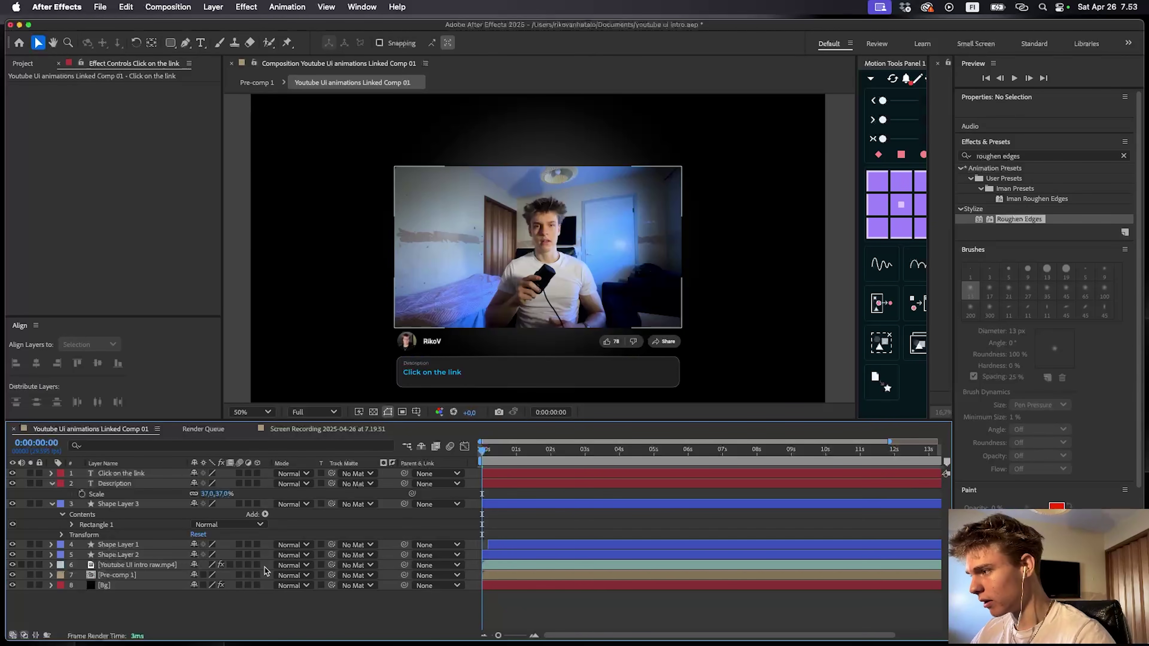
pyautogui.click(143, 575)
pyautogui.keyDown('shift'); pyautogui.click(133, 475); pyautogui.keyUp('shift')
pyautogui.click(257, 474)
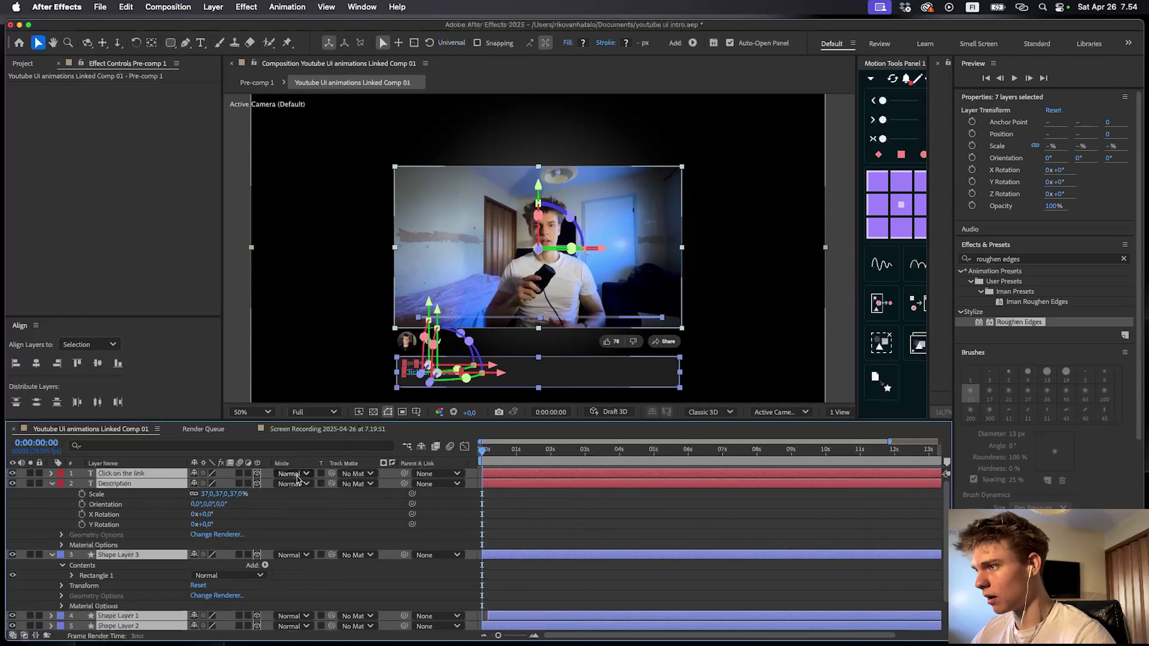
pyautogui.click(598, 541)
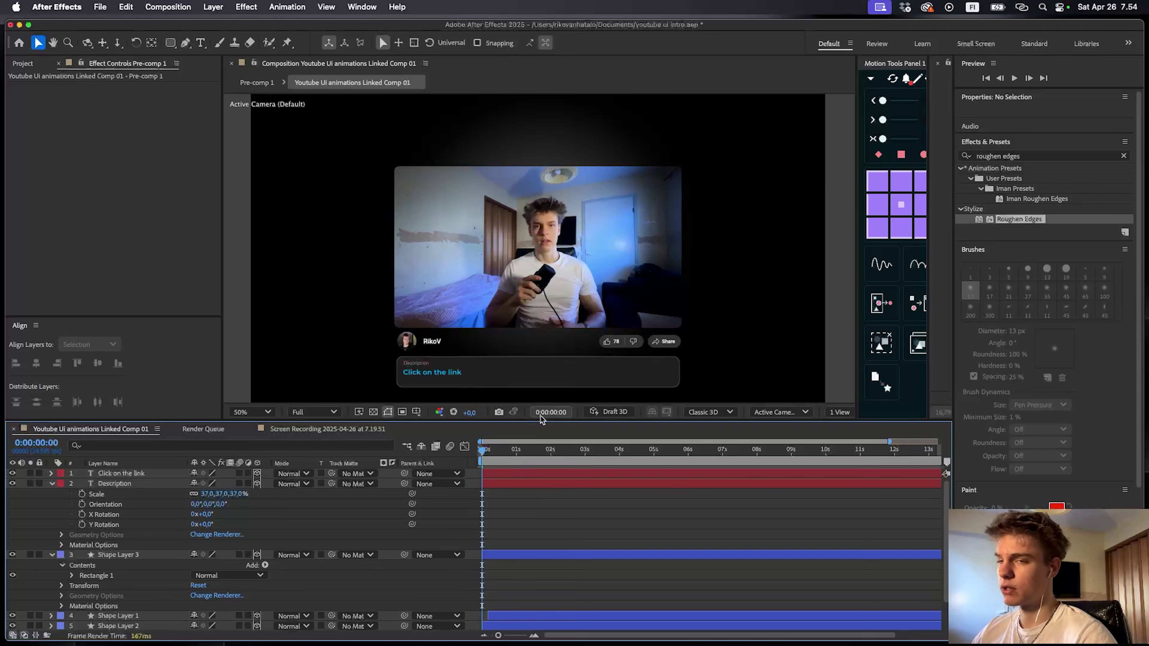
# - Play the reference screen recording from its start to study how the interface animates in
pyautogui.click(289, 430)
pyautogui.moveTo(539, 453); pyautogui.dragTo(497, 454)
pyautogui.press('space')
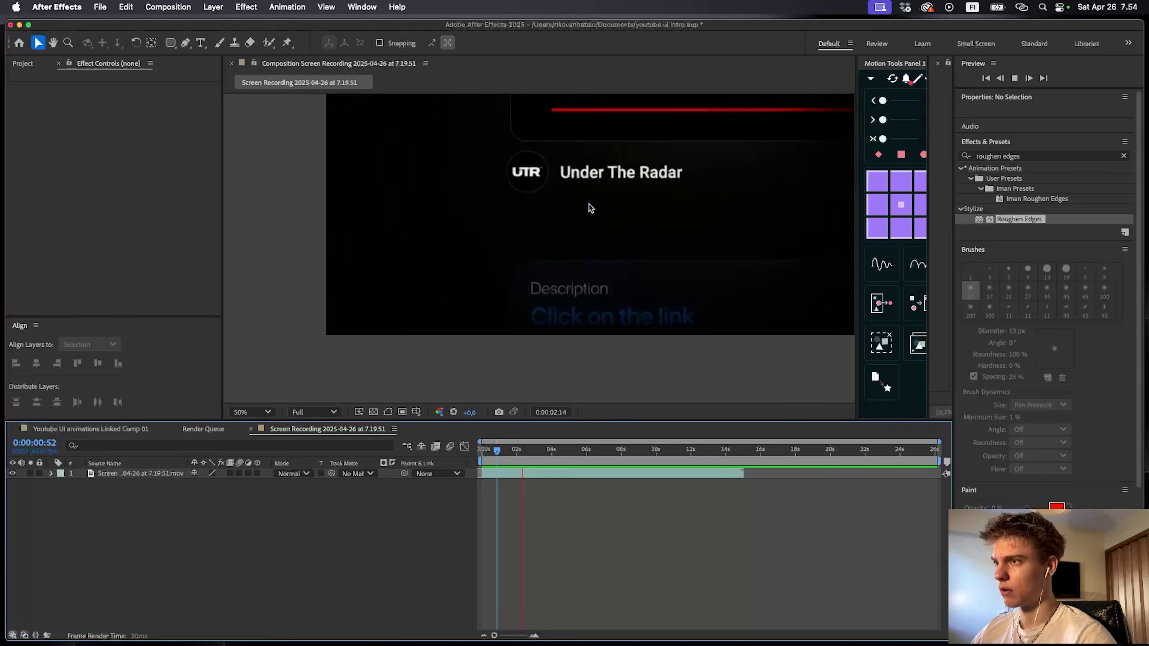
# - Return to the main composition, turn on the intro footage's audio, and play it through to 0:00:01:27
pyautogui.click(91, 429)
pyautogui.click(21, 524)
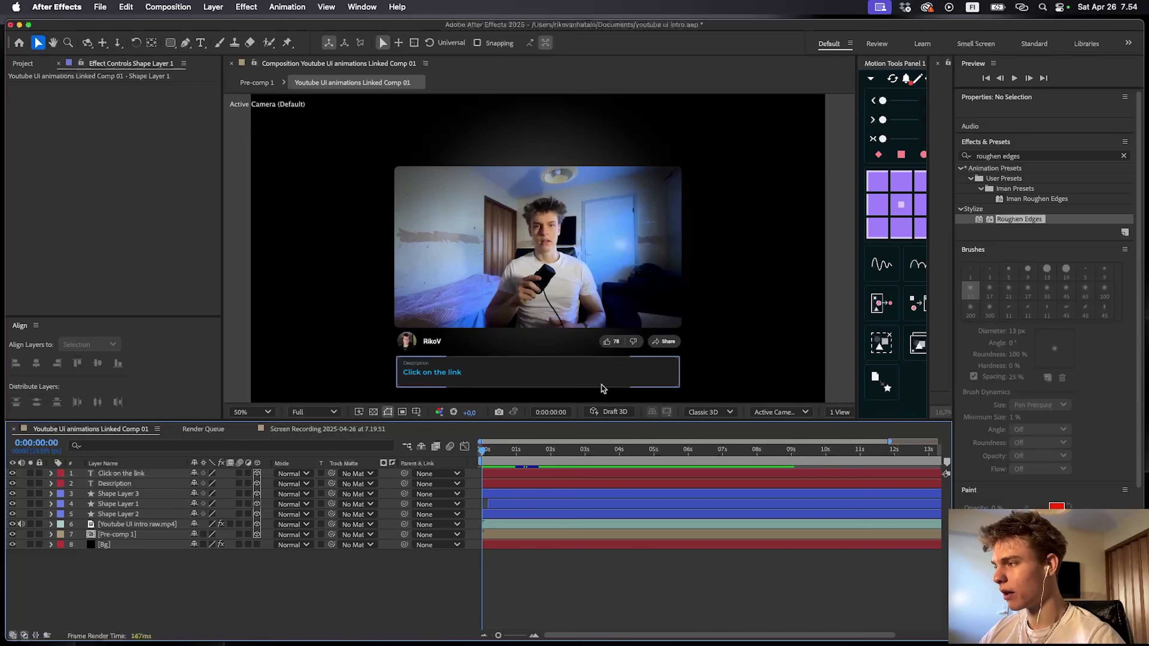
pyautogui.press('space')
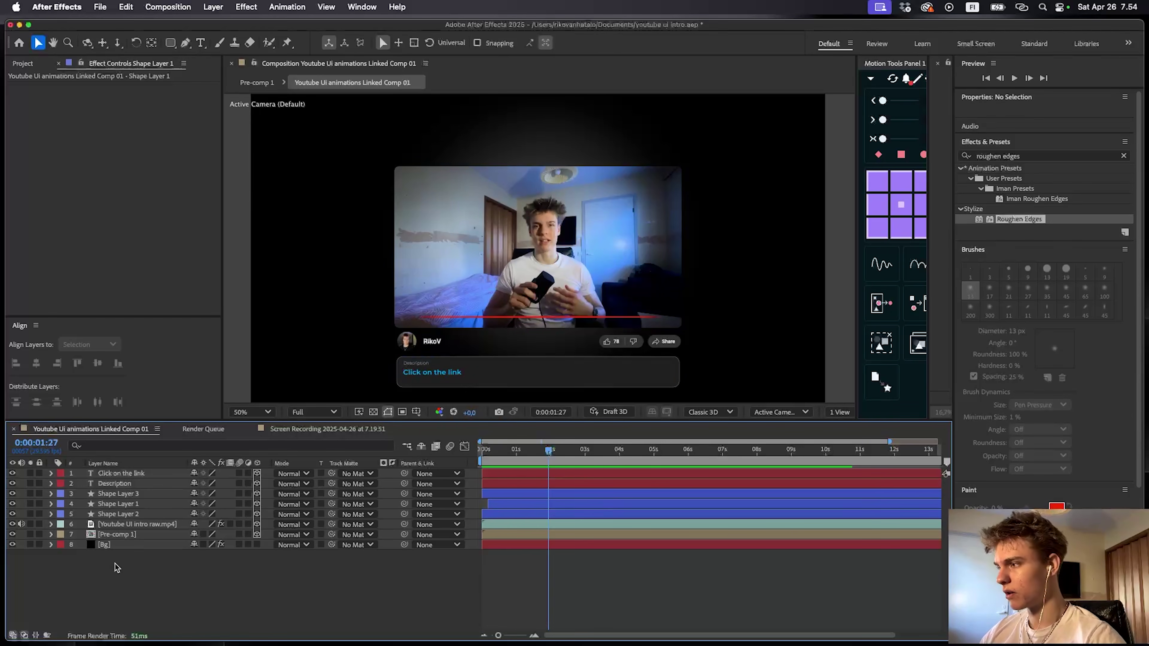
# - Shift the two progress bar layers, Shape Layer 1 and Shape Layer 2, together so they begin around 0:00:01:27
pyautogui.click(513, 515)
pyautogui.keyDown('shift'); pyautogui.click(516, 505); pyautogui.keyUp('shift')
pyautogui.moveTo(517, 508); pyautogui.dragTo(530, 508)
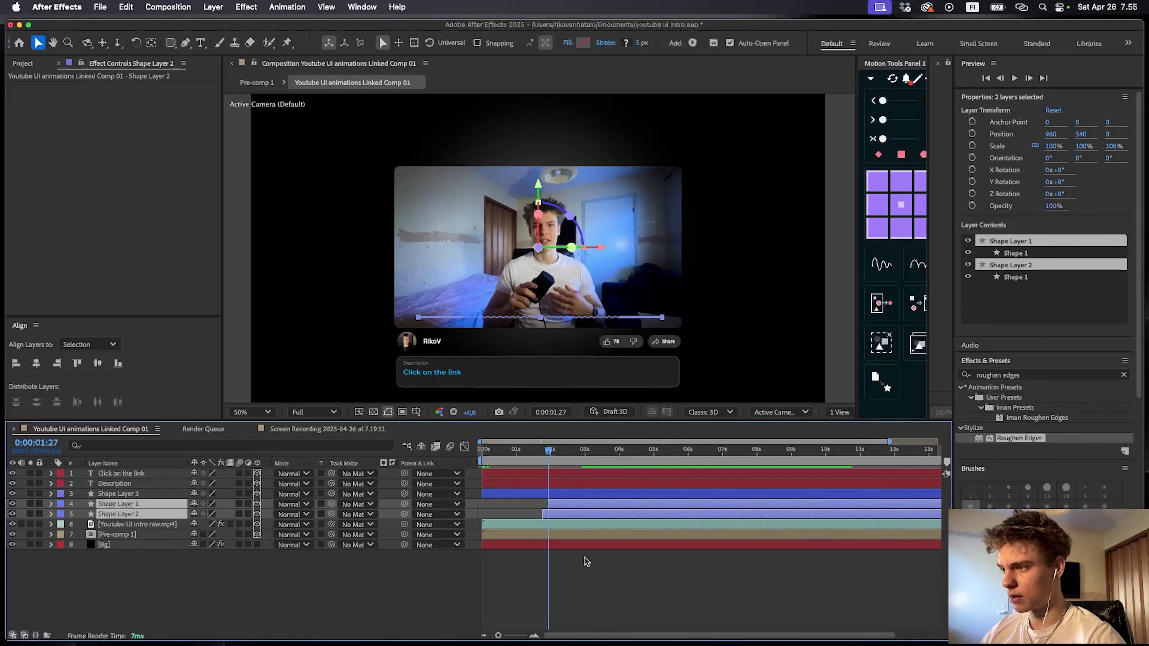
# - Parent the two text layers, three shape layers and Pre-comp 1 to the intro footage layer
pyautogui.click(509, 536)
pyautogui.press('s')
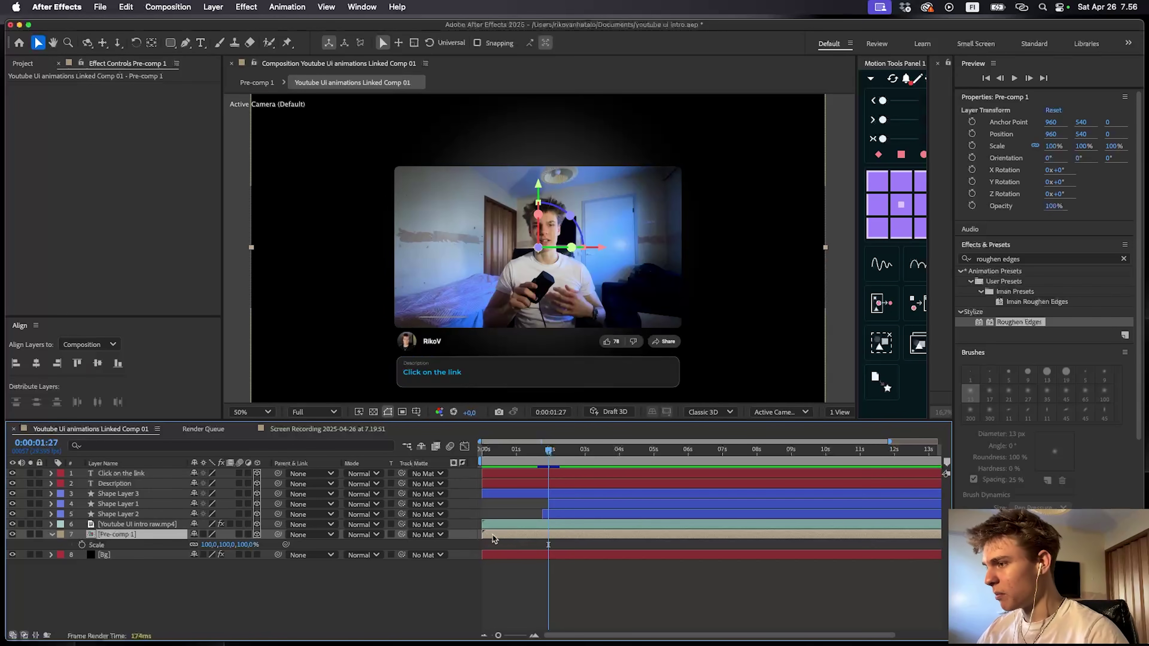
pyautogui.click(544, 475)
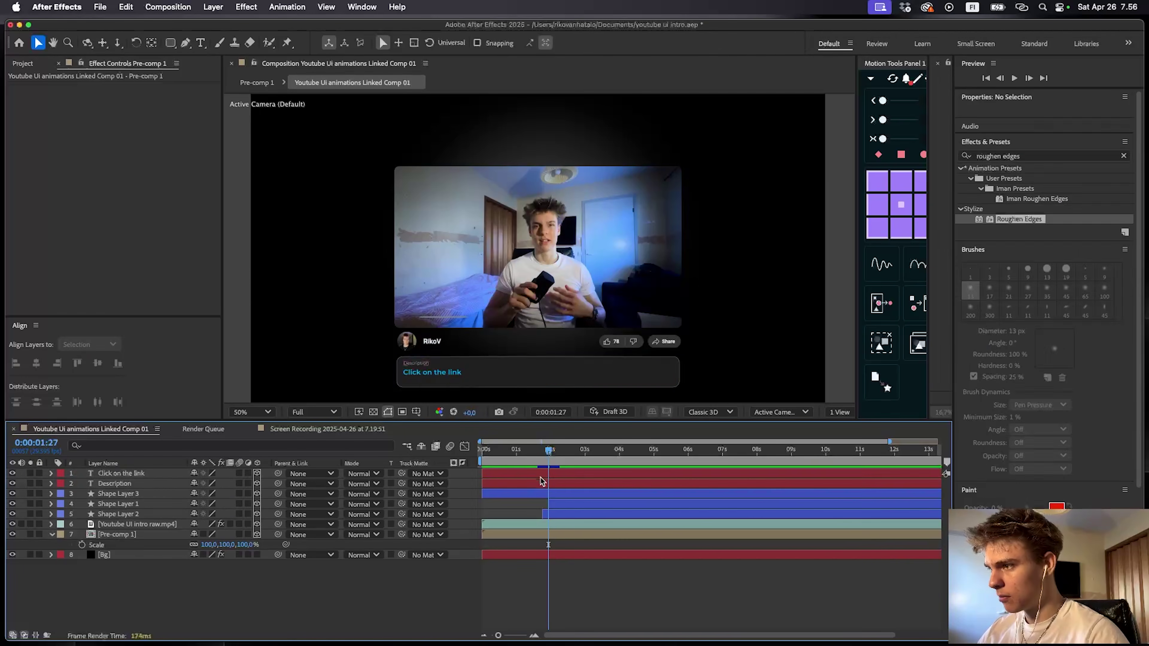
pyautogui.keyDown('shift'); pyautogui.click(558, 506); pyautogui.keyUp('shift')
pyautogui.keyDown('shift'); pyautogui.click(558, 514); pyautogui.keyUp('shift')
pyautogui.keyDown('shift'); pyautogui.click(559, 534); pyautogui.keyUp('shift')
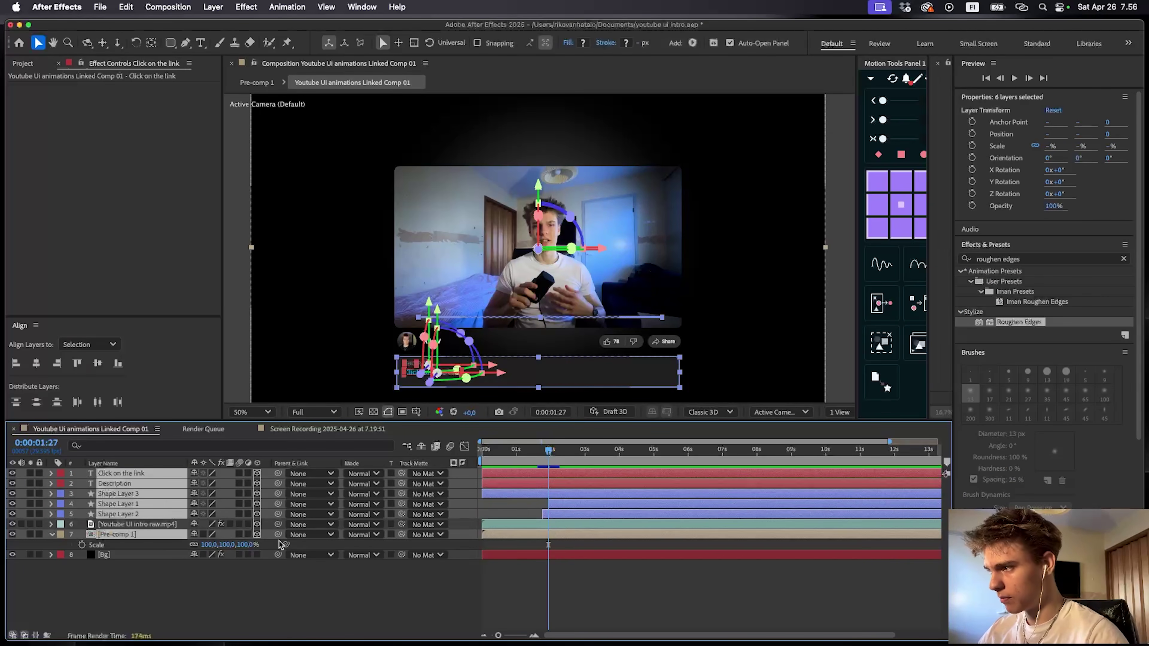
pyautogui.moveTo(278, 535); pyautogui.dragTo(132, 525)
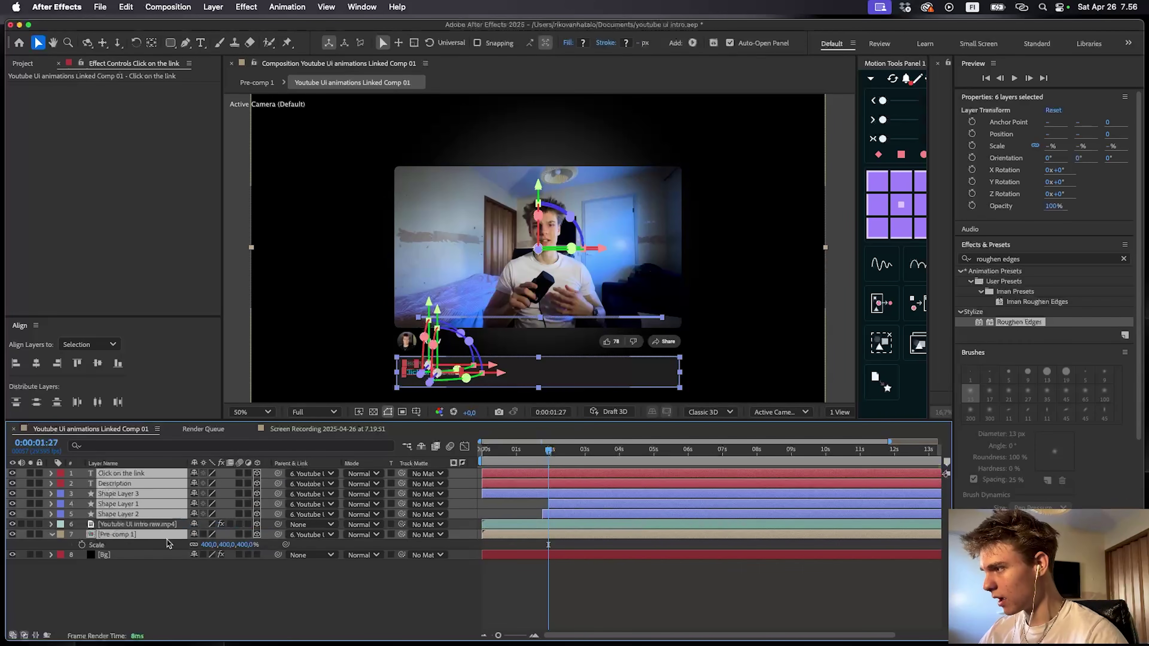
# - Add a Scale keyframe at 25% to the intro footage layer at 0:00:01:27
pyautogui.click(525, 536)
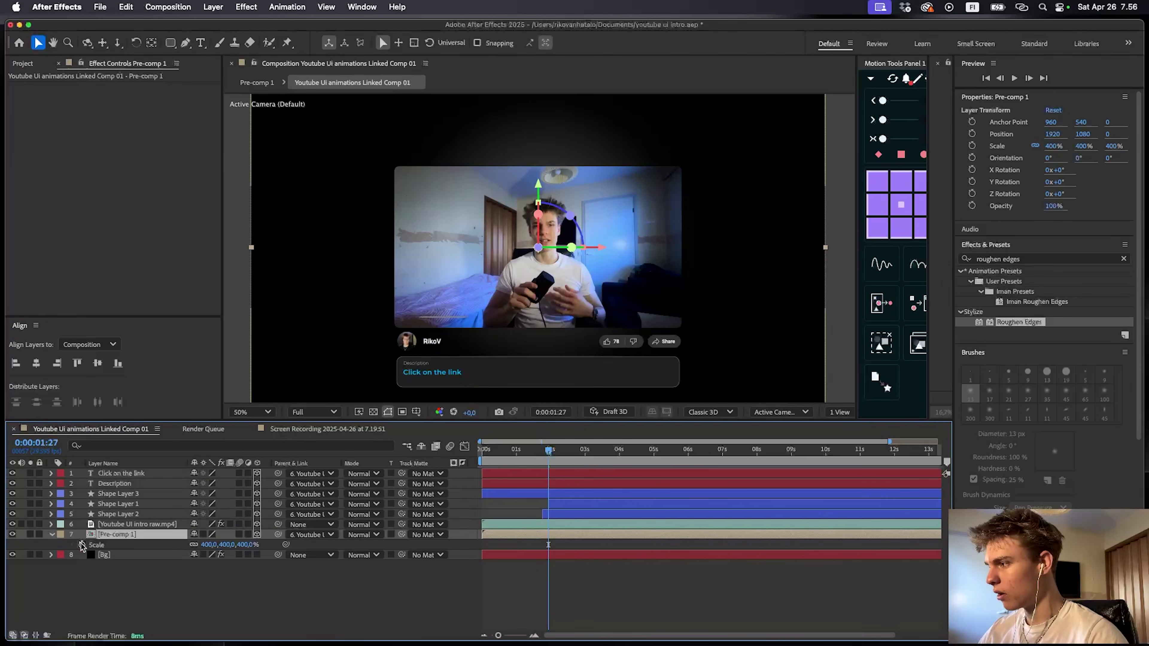
pyautogui.click(96, 525)
pyautogui.press('s')
pyautogui.click(82, 535)
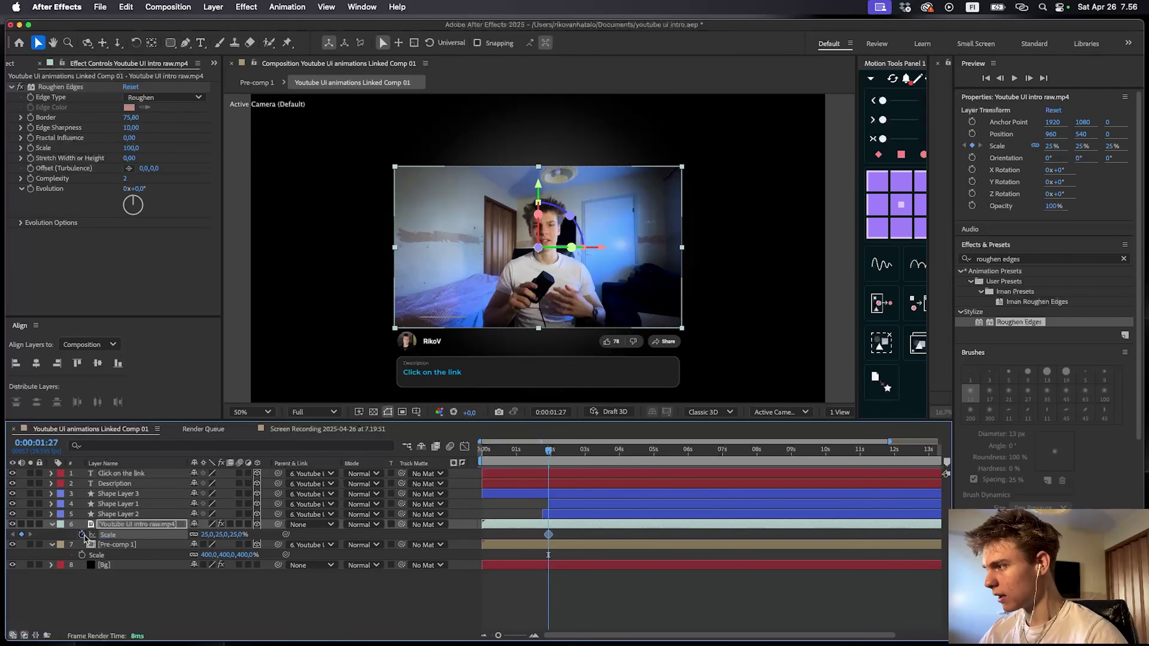
# - At 0:00:00:25, keyframe the intro footage's scale at 51% so it fills the frame
pyautogui.click(52, 545)
pyautogui.moveTo(547, 453); pyautogui.dragTo(511, 452)
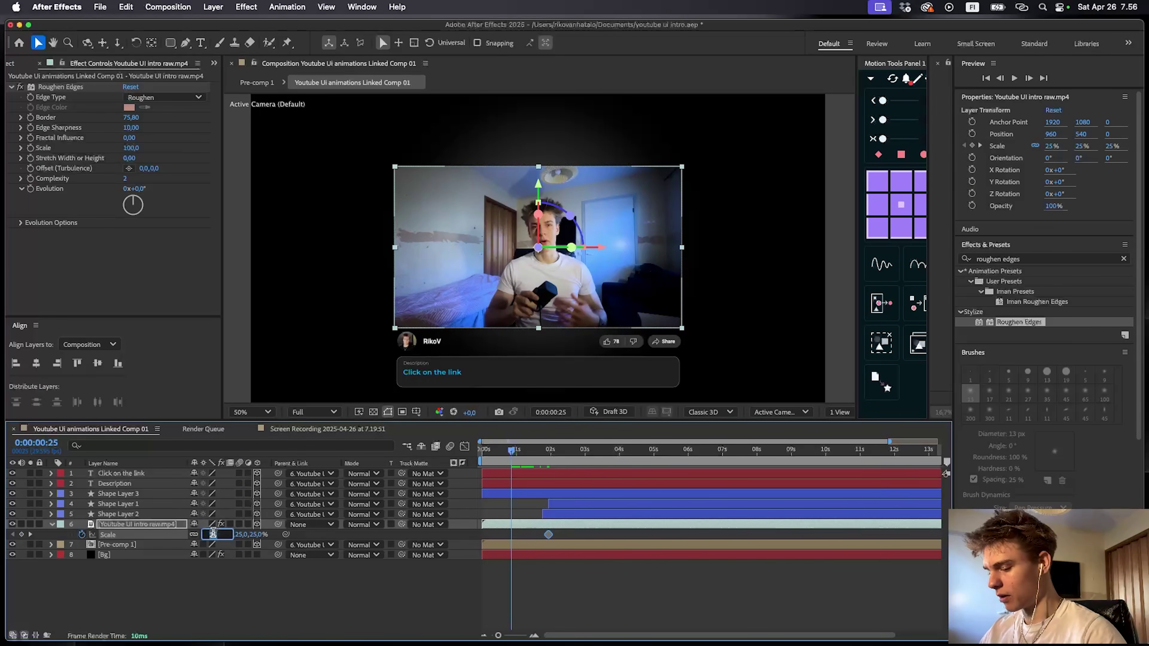
pyautogui.press('Return')
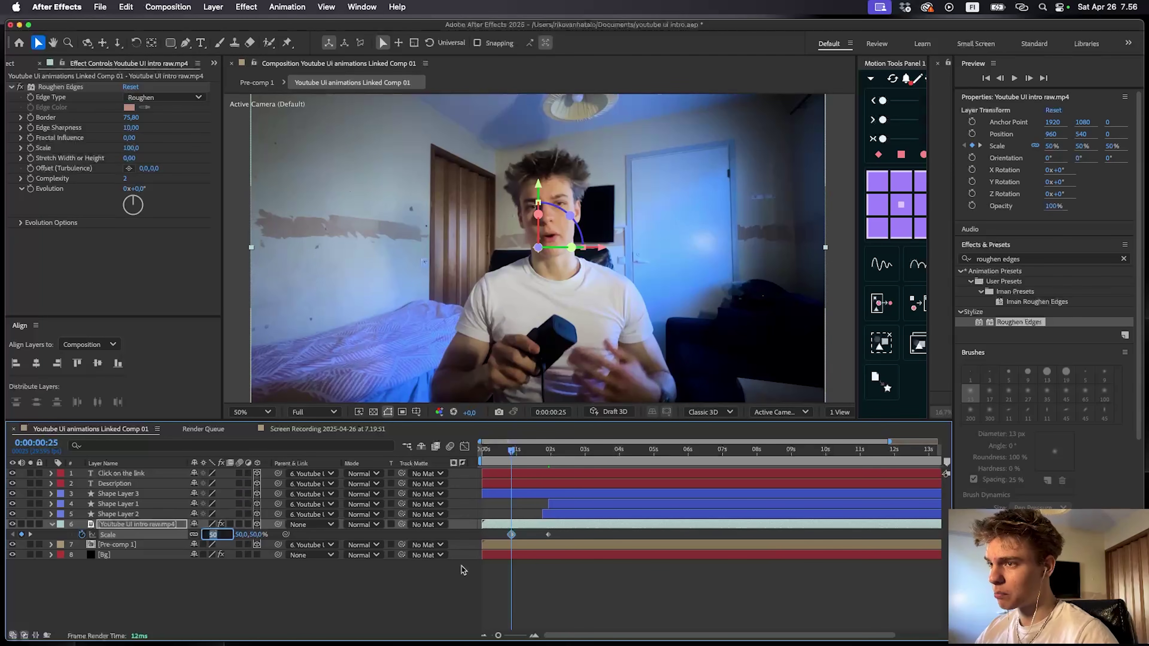
pyautogui.press('Return')
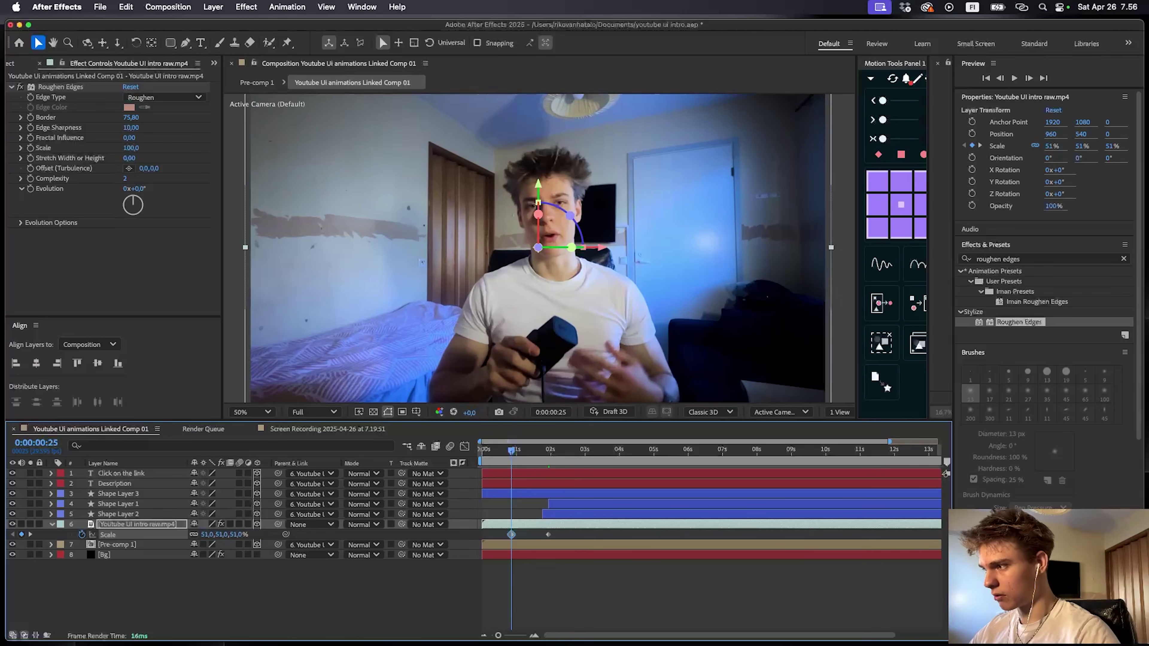
# - Ease both Scale keyframes of the intro footage, pull their speed curve handles for a smoother zoom-out, and preview it
pyautogui.click(253, 412)
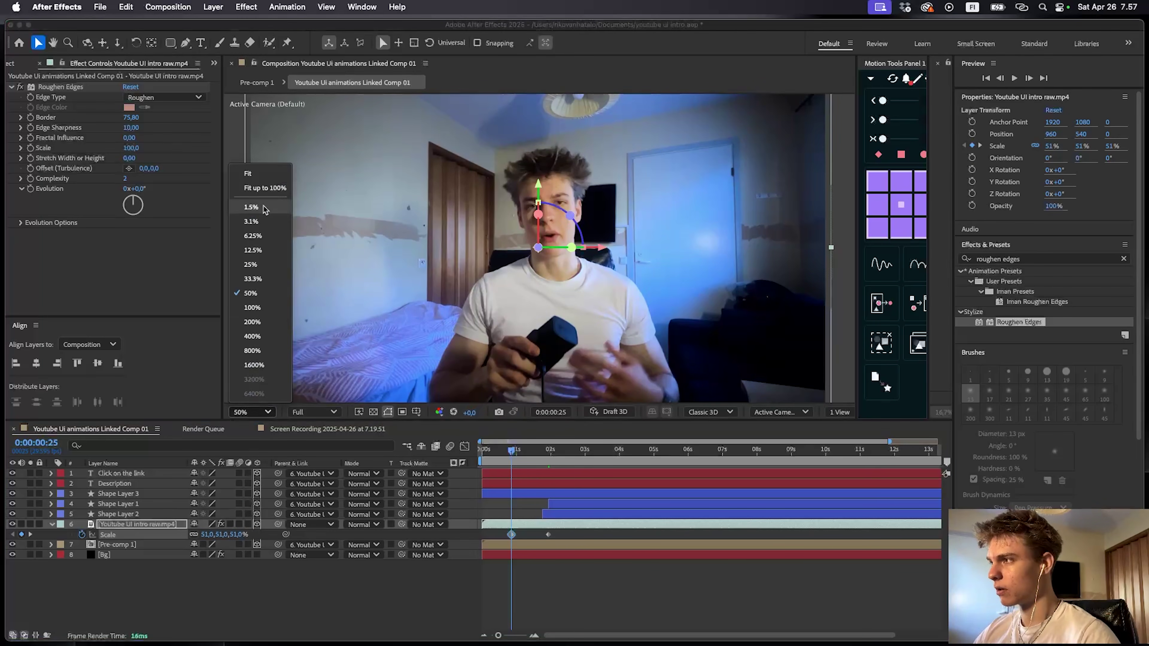
pyautogui.click(264, 188)
pyautogui.click(596, 571)
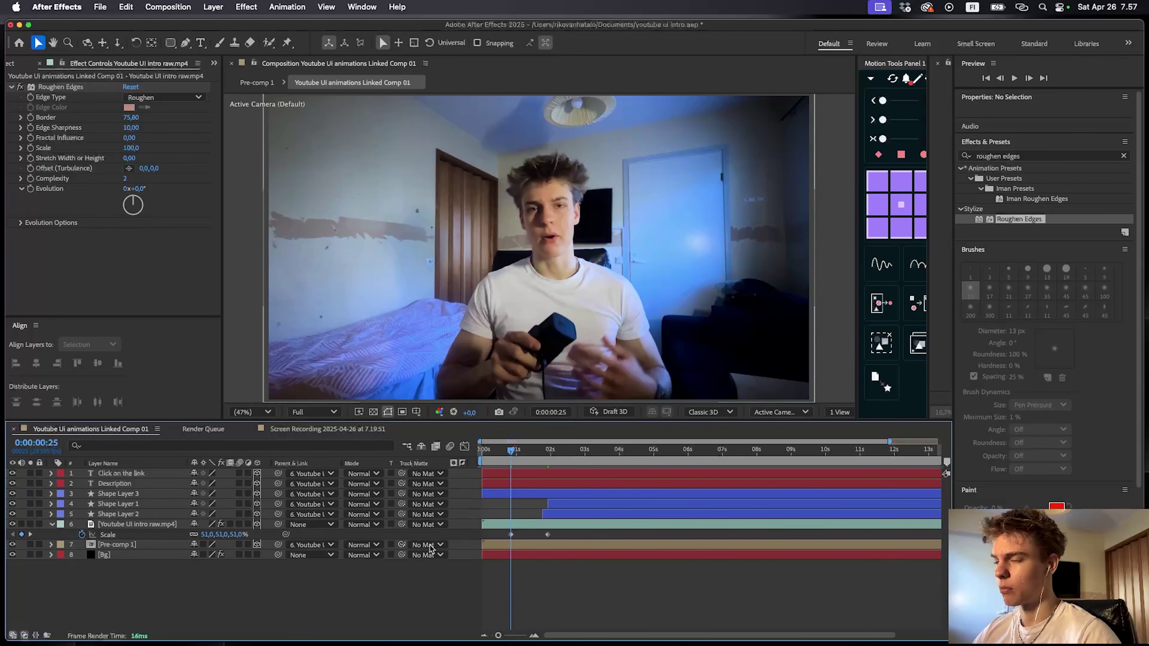
pyautogui.moveTo(564, 533); pyautogui.dragTo(487, 537)
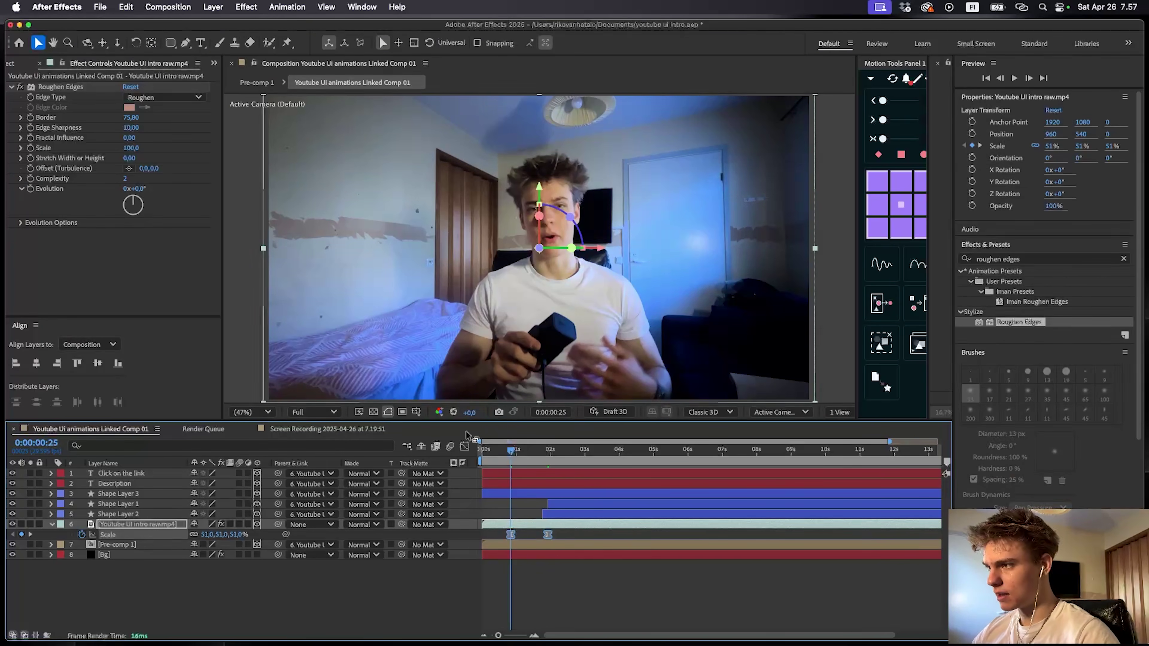
pyautogui.click(464, 447)
pyautogui.moveTo(566, 483); pyautogui.dragTo(554, 483)
pyautogui.moveTo(517, 483); pyautogui.dragTo(549, 482)
pyautogui.click(463, 447)
pyautogui.press('space')
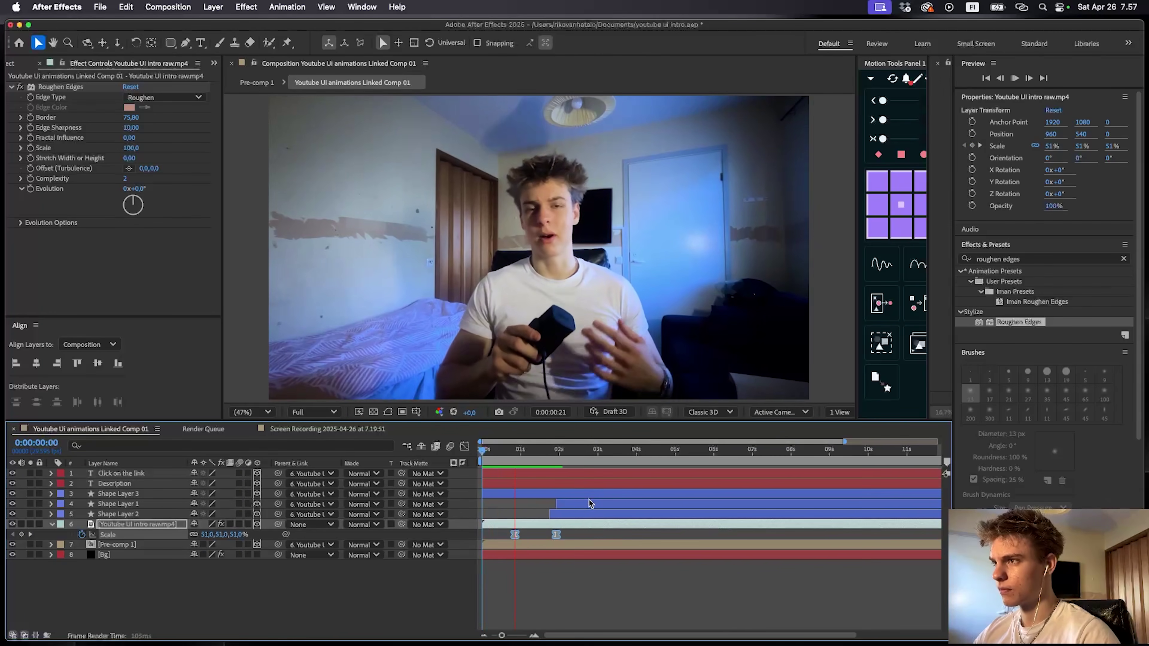
pyautogui.press('space')
# - Set the intro footage's Scale keyframe at 0:00:01:27 to 27% and preview the zoom-out from the start
pyautogui.click(598, 535)
pyautogui.scroll(3, 561, 488)
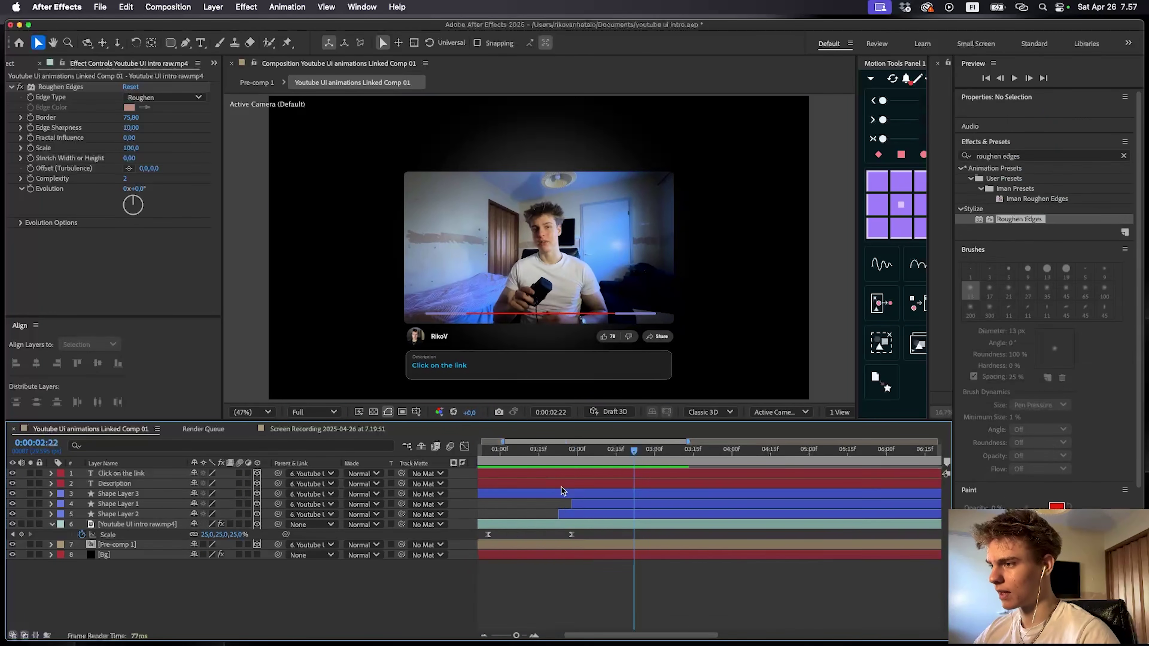
pyautogui.click(571, 455)
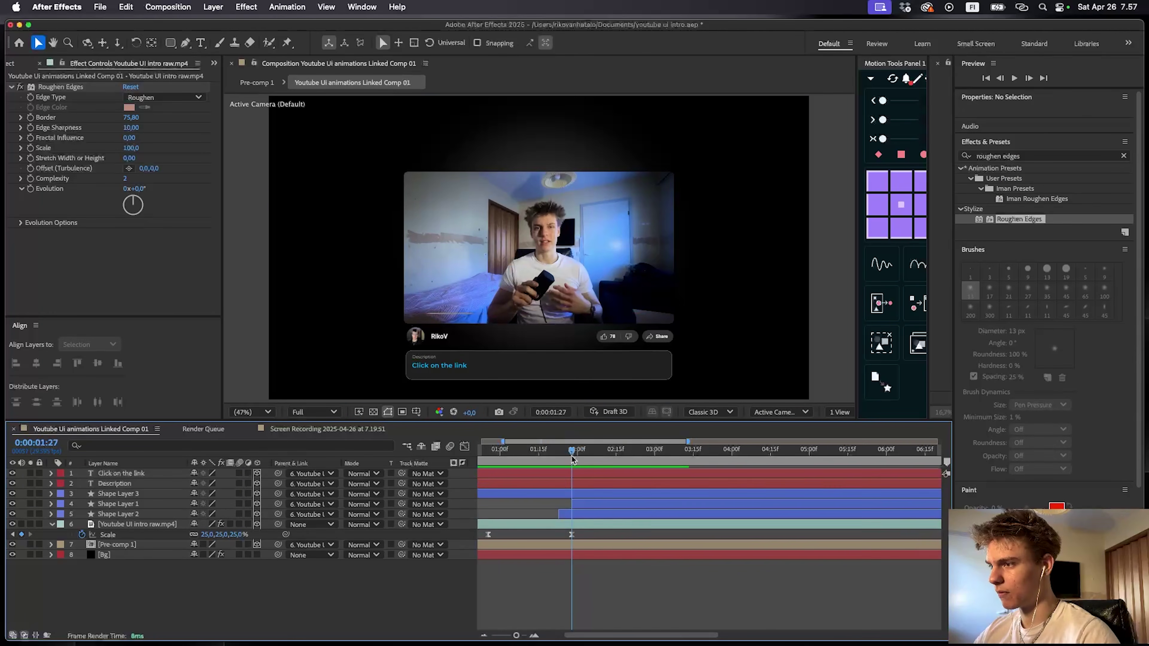
pyautogui.moveTo(217, 535)
pyautogui.mouseDown()
pyautogui.moveTo(245, 535)
pyautogui.moveTo(222, 534)
pyautogui.mouseUp()
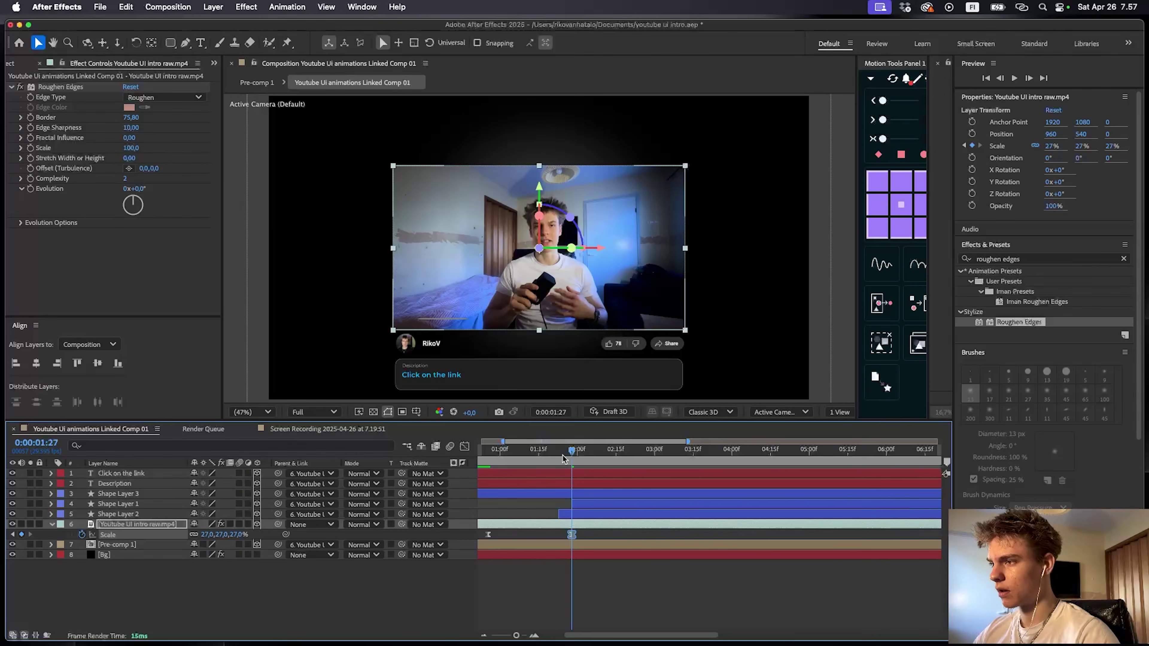
pyautogui.moveTo(566, 454); pyautogui.dragTo(457, 458)
pyautogui.click(633, 577)
pyautogui.press('space')
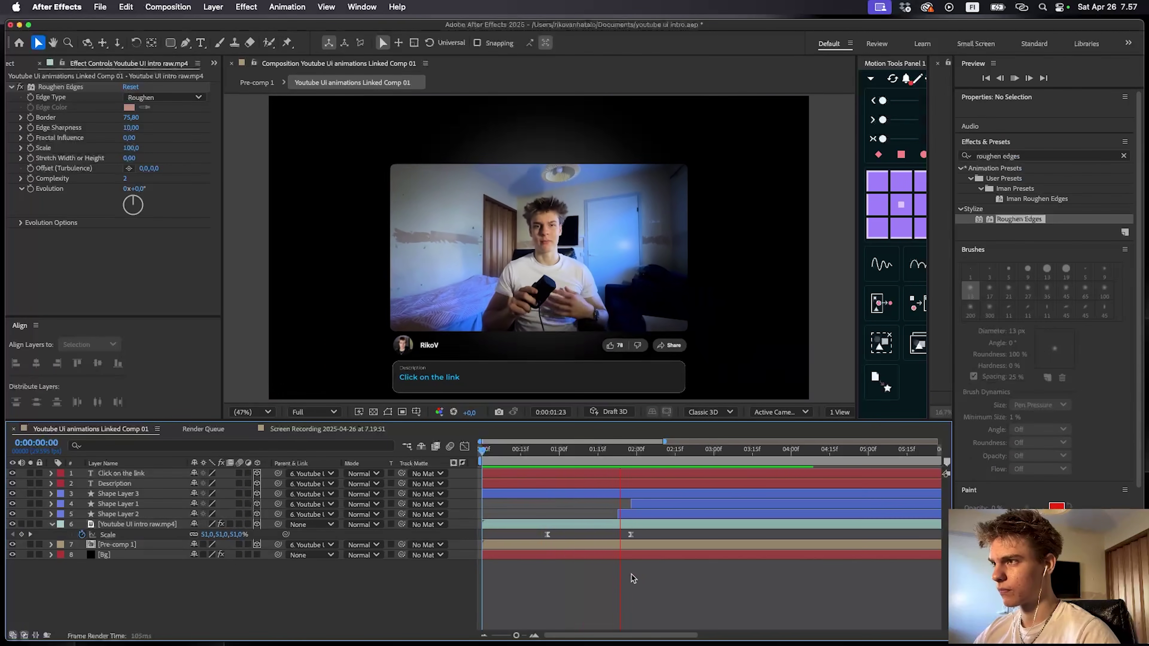
pyautogui.press('space')
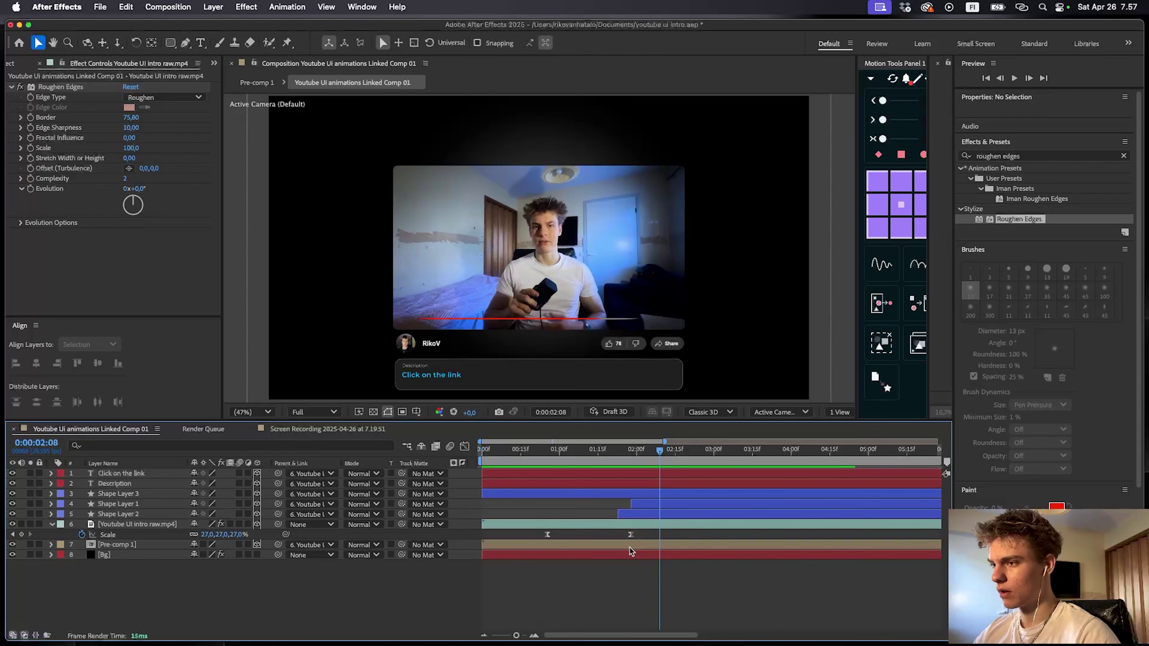
# - Add a one-node camera with the 50mm preset to the composition
pyautogui.click(575, 451)
pyautogui.rightClick(470, 468)
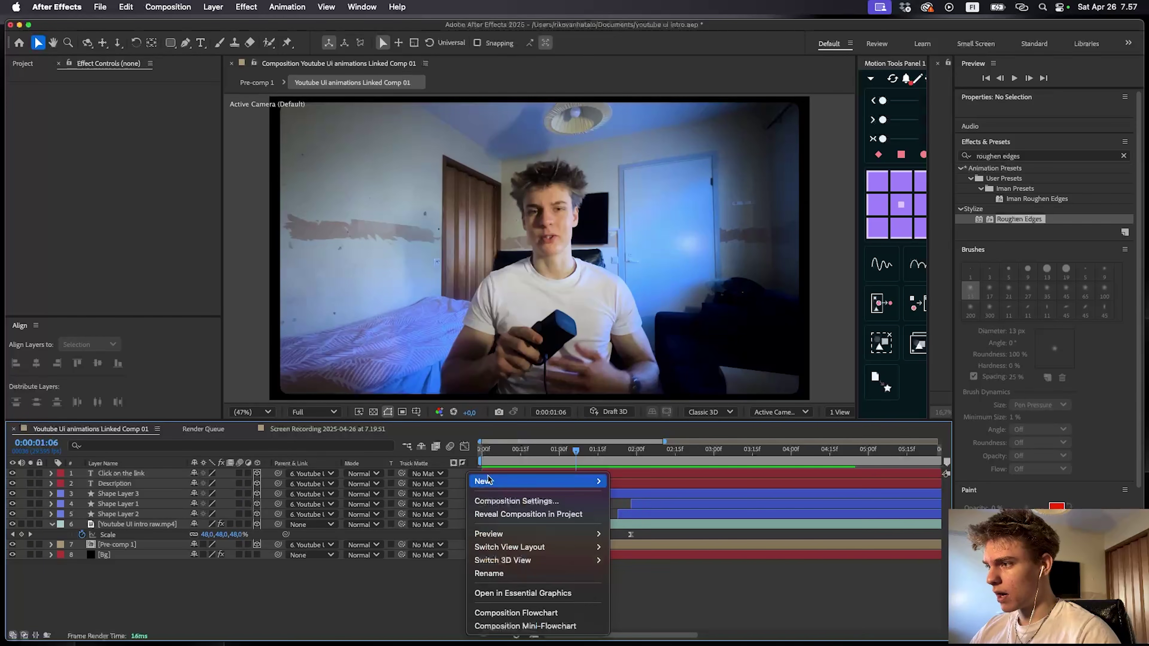
pyautogui.click(637, 541)
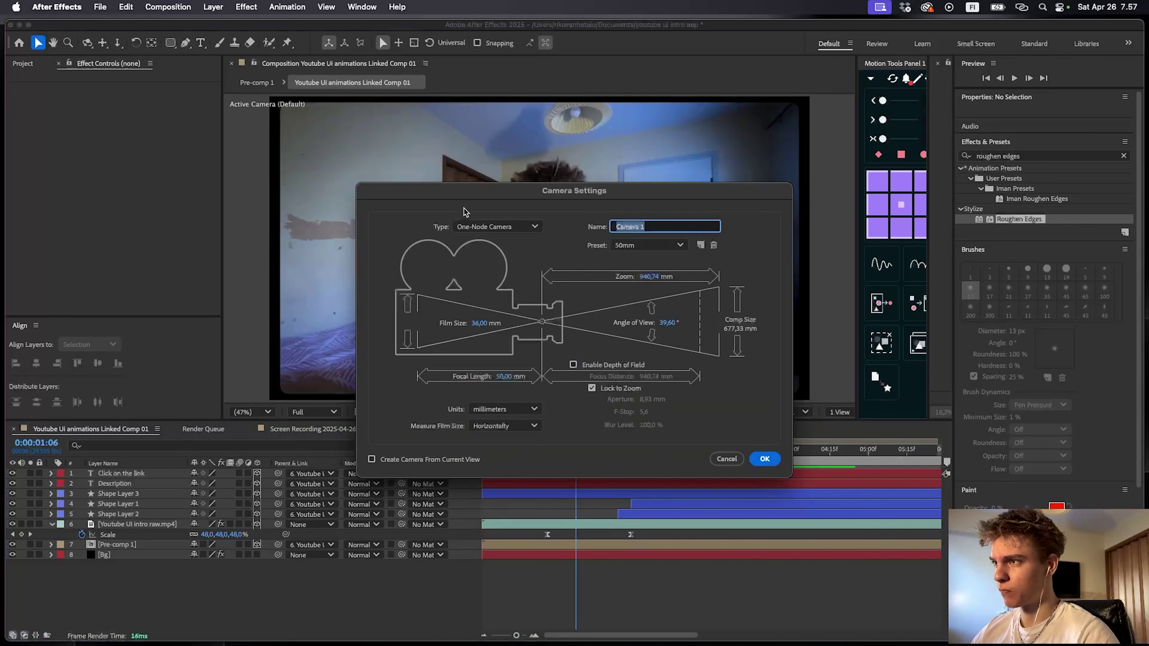
pyautogui.click(752, 462)
# - Add a null object above the camera and parent the camera to it
pyautogui.rightClick(441, 477)
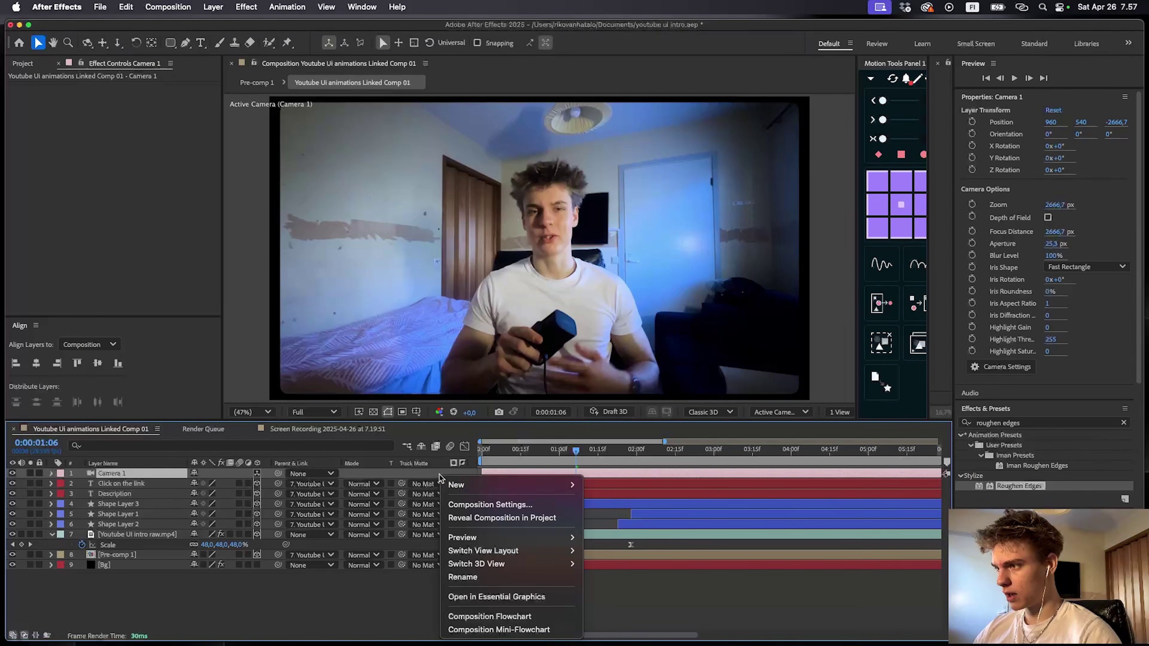
pyautogui.moveTo(480, 486)
pyautogui.click(608, 557)
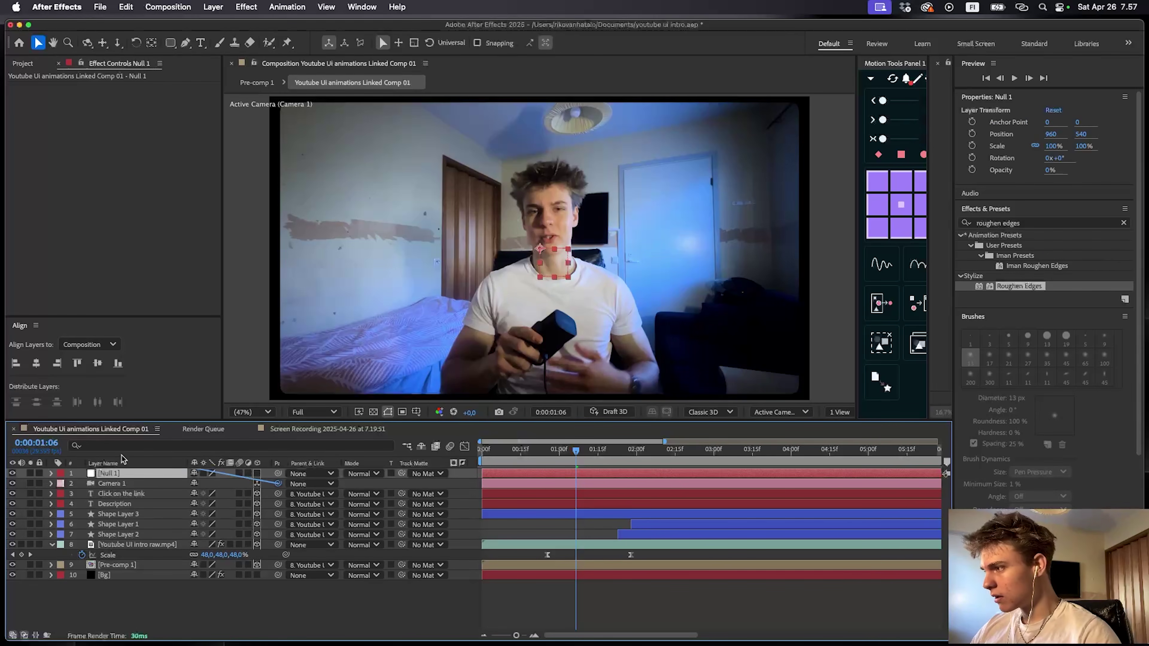
pyautogui.moveTo(116, 473); pyautogui.dragTo(155, 480)
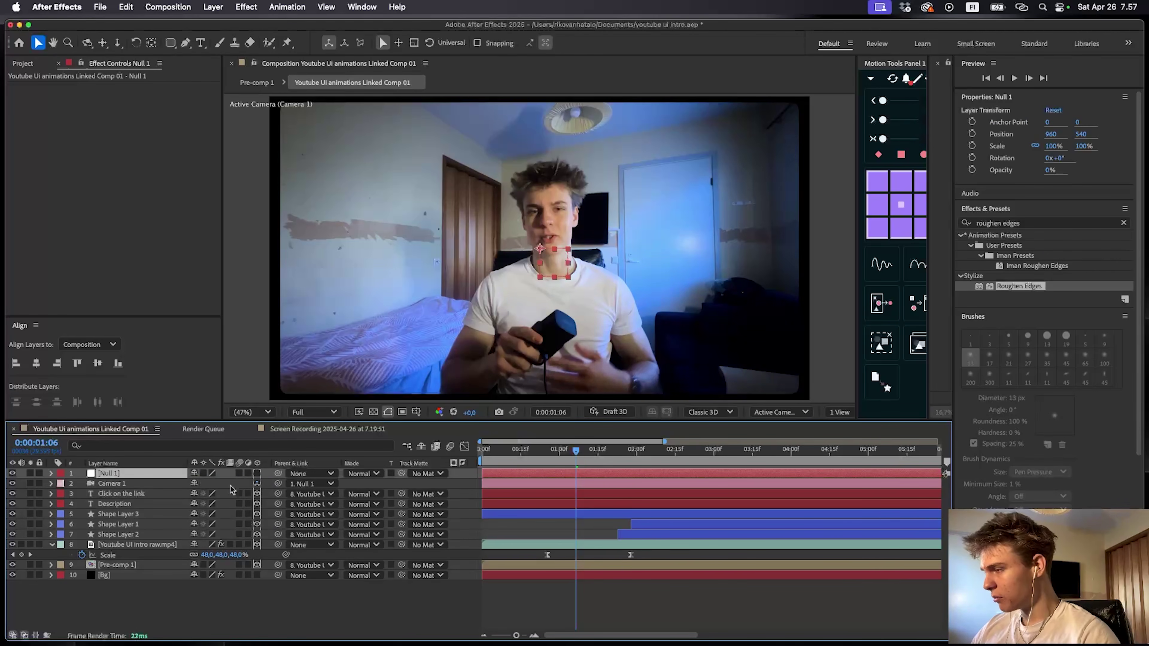
# - Make the null a 3D layer and add a Position keyframe at 960, 540, 0, placed at about 0:00:01:12
pyautogui.click(256, 473)
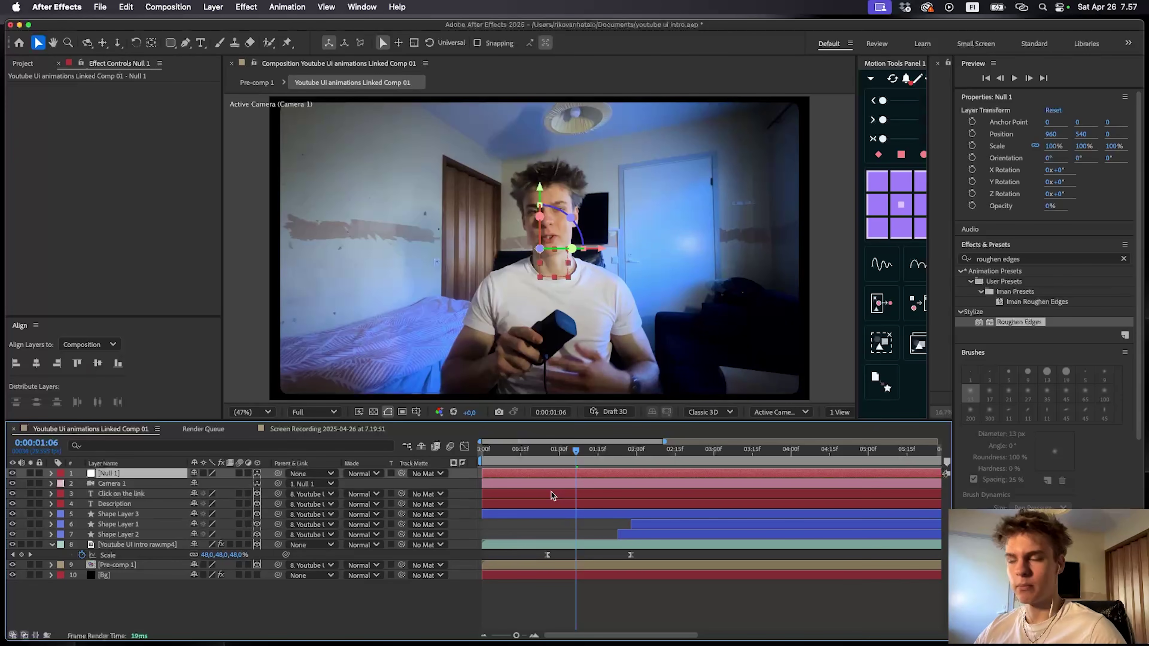
pyautogui.press('space')
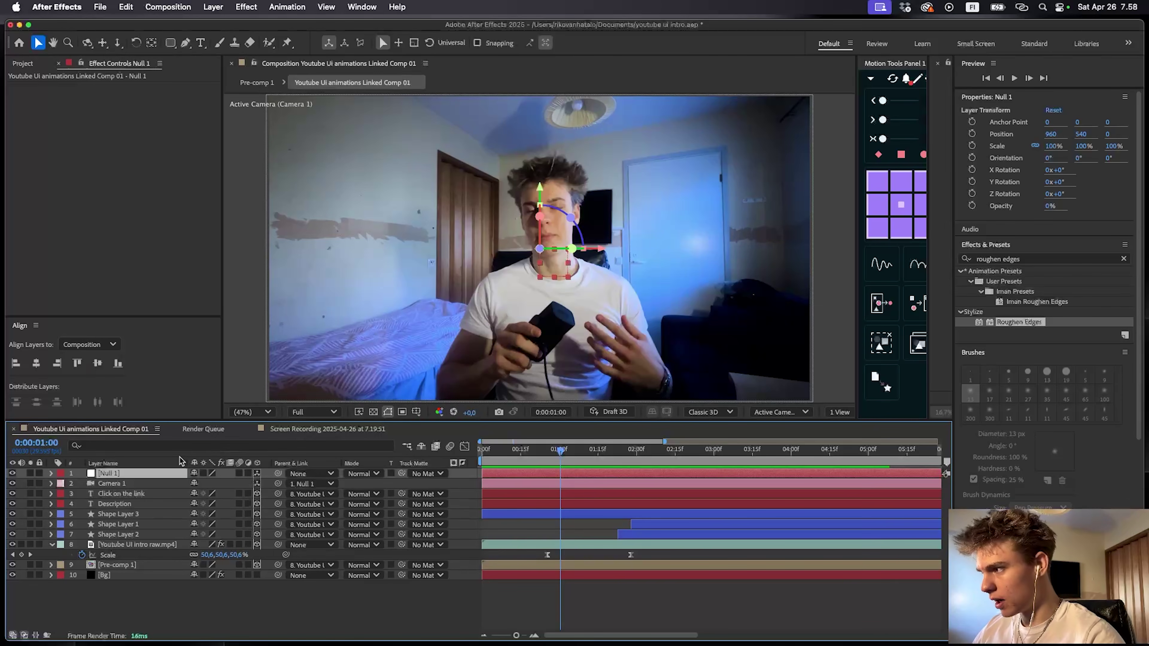
pyautogui.hotkey('alt', 'shift', 's')
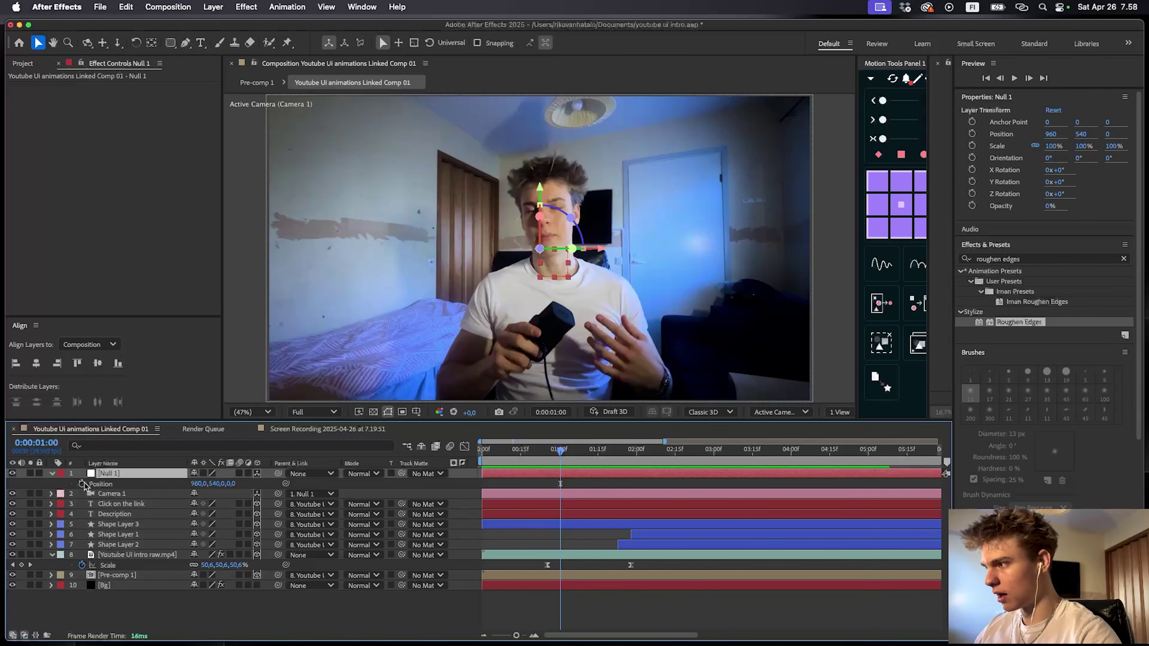
pyautogui.click(82, 483)
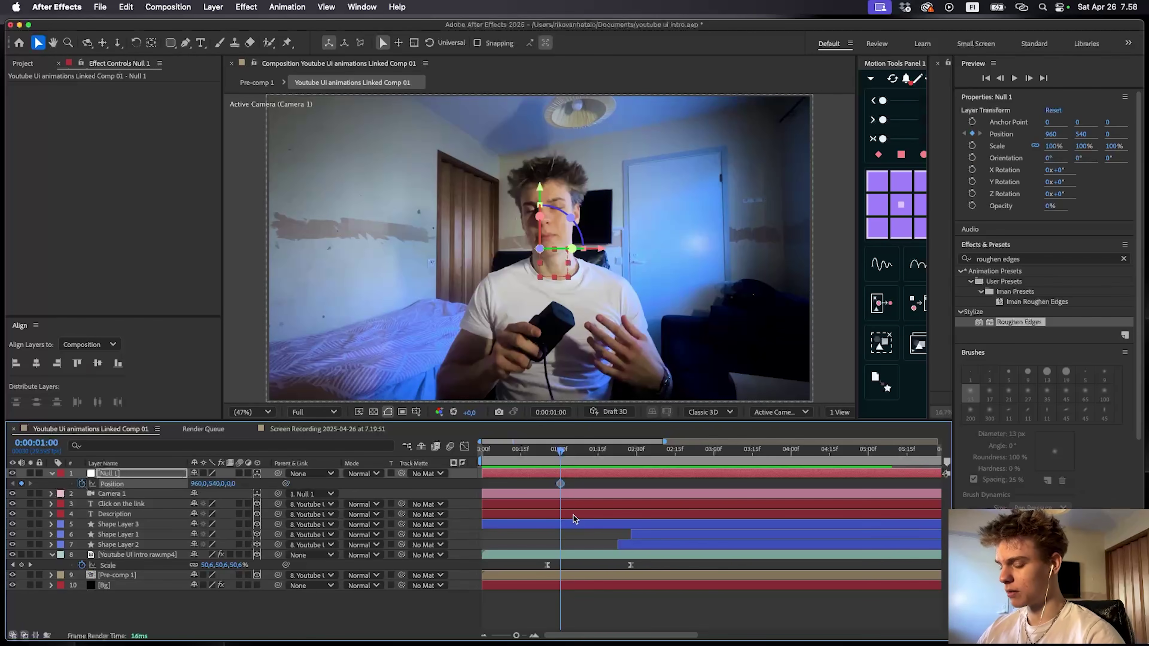
pyautogui.press('space')
pyautogui.moveTo(596, 484); pyautogui.dragTo(589, 484)
pyautogui.click(590, 569)
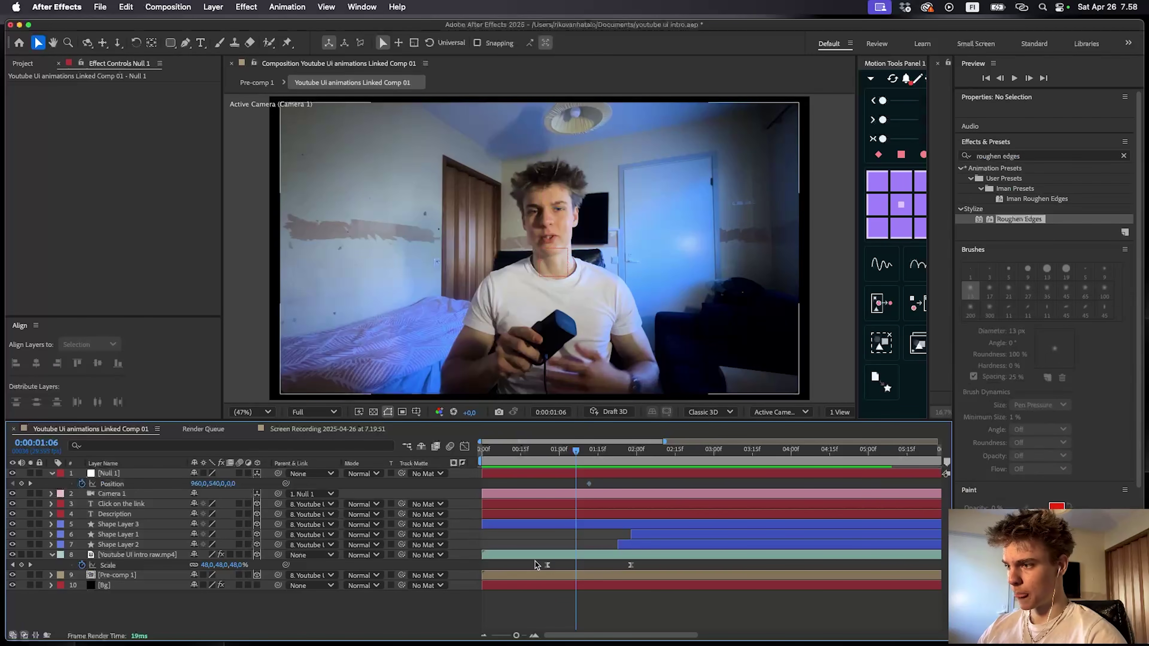
# - Set the null's Y Position to 901 at 0:00:02:07 and apply Easy Ease to both of its Position keyframes
pyautogui.click(546, 566)
pyautogui.moveTo(576, 468); pyautogui.dragTo(657, 469)
pyautogui.moveTo(222, 484); pyautogui.dragTo(455, 464)
pyautogui.moveTo(669, 480); pyautogui.dragTo(540, 486)
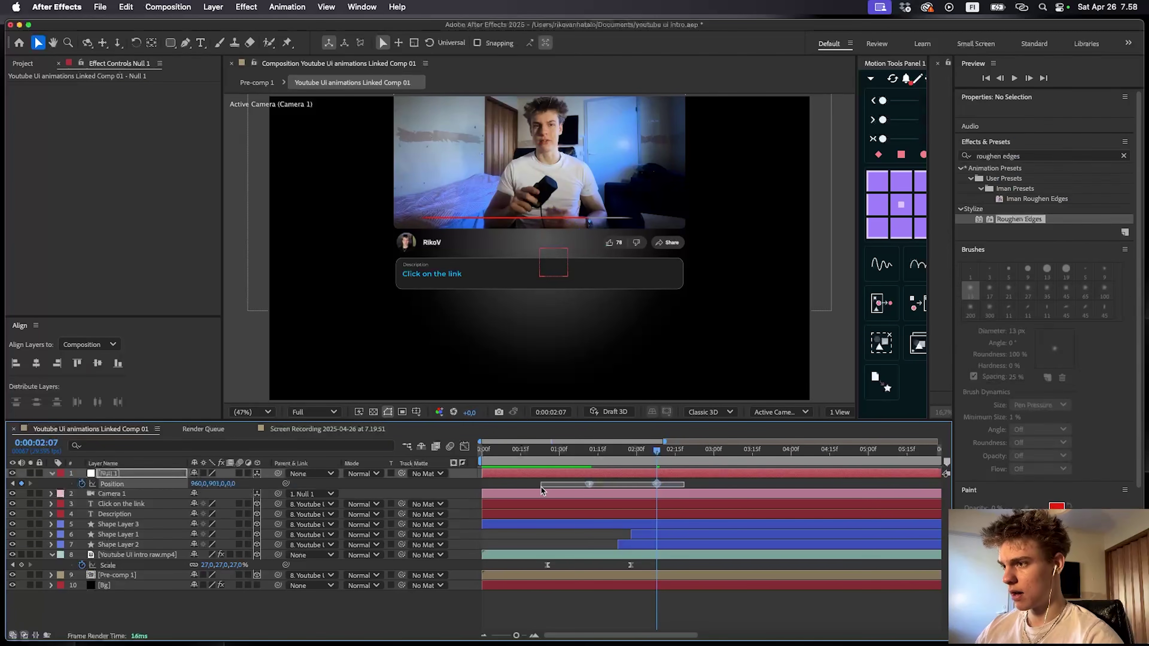
pyautogui.press('F9')
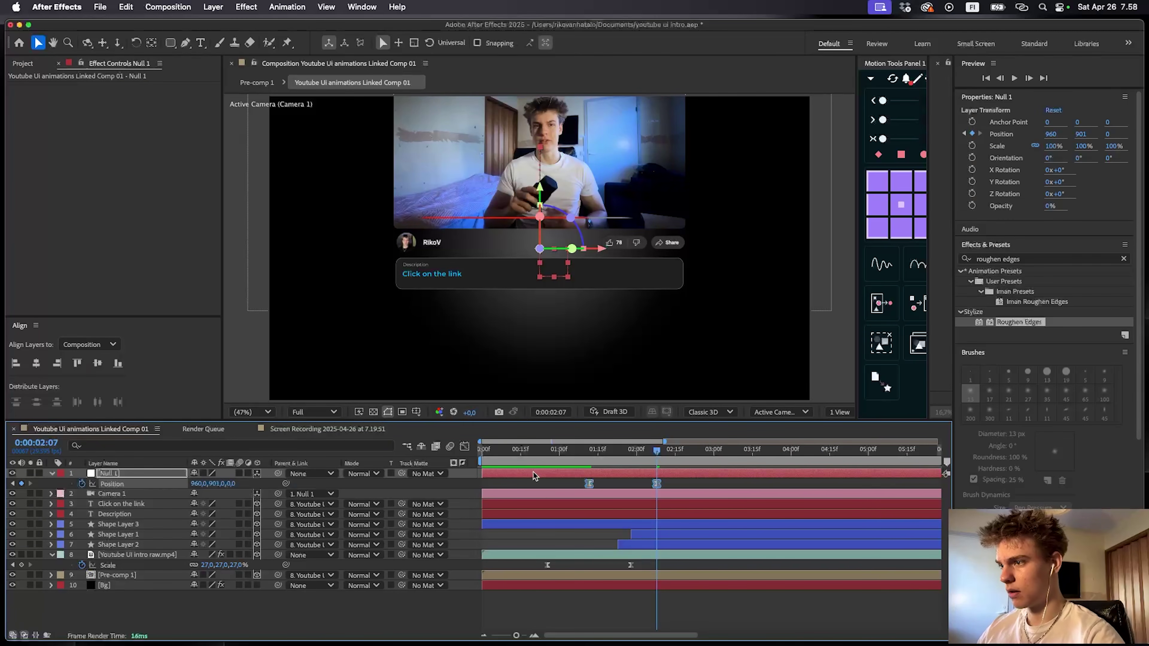
# - Pull the null's ending Position speed handle toward the first keyframe for a fast start and slow finish, and preview the camera move
pyautogui.click(464, 446)
pyautogui.moveTo(643, 597); pyautogui.dragTo(588, 599)
pyautogui.click(465, 447)
pyautogui.press('space')
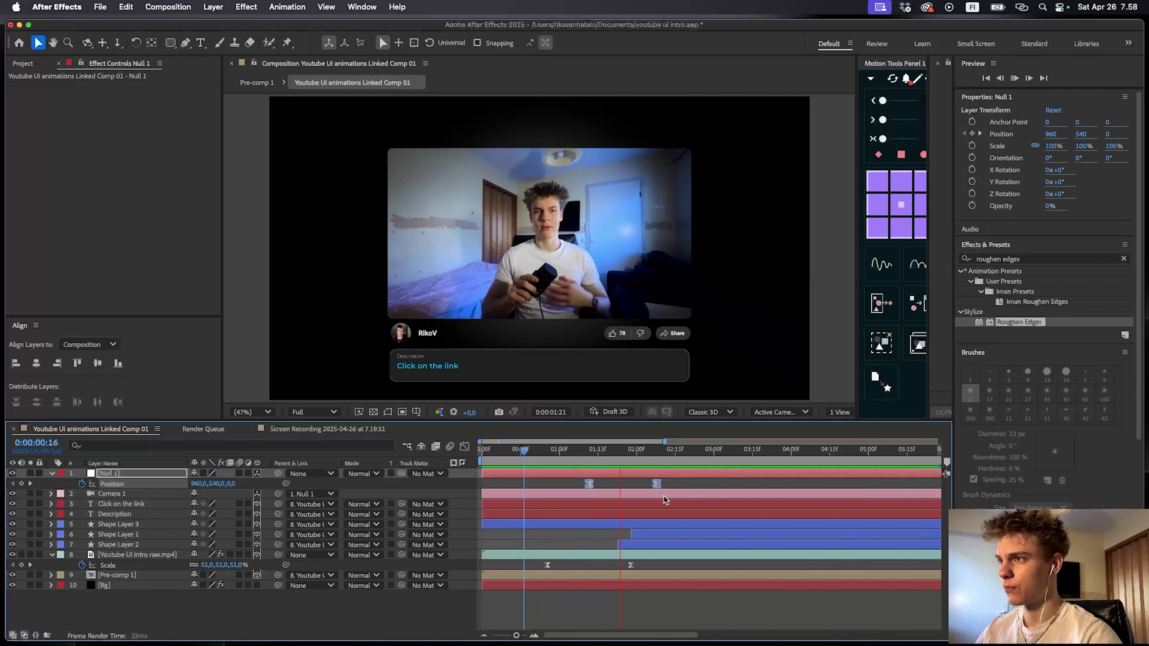
# - Retime the null's two Position keyframes to about 0:00:01:22 and 0:00:03:07, previewing the camera move
pyautogui.moveTo(663, 486); pyautogui.dragTo(676, 485)
pyautogui.moveTo(657, 485); pyautogui.dragTo(701, 484)
pyautogui.moveTo(590, 484); pyautogui.dragTo(615, 483)
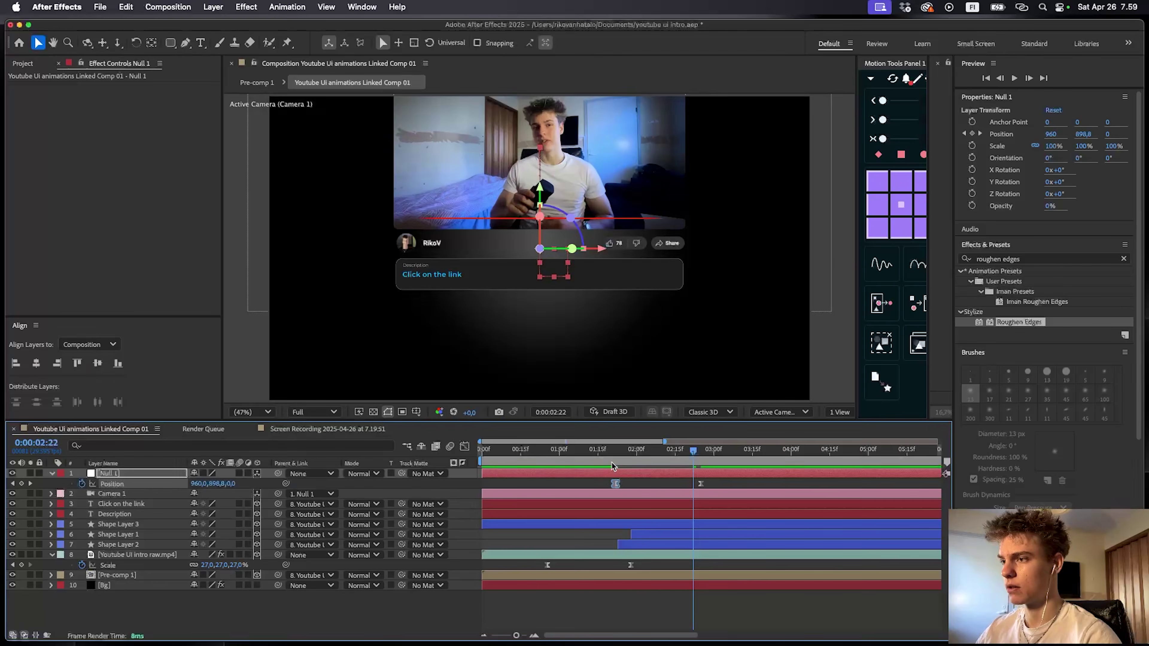
pyautogui.press('space')
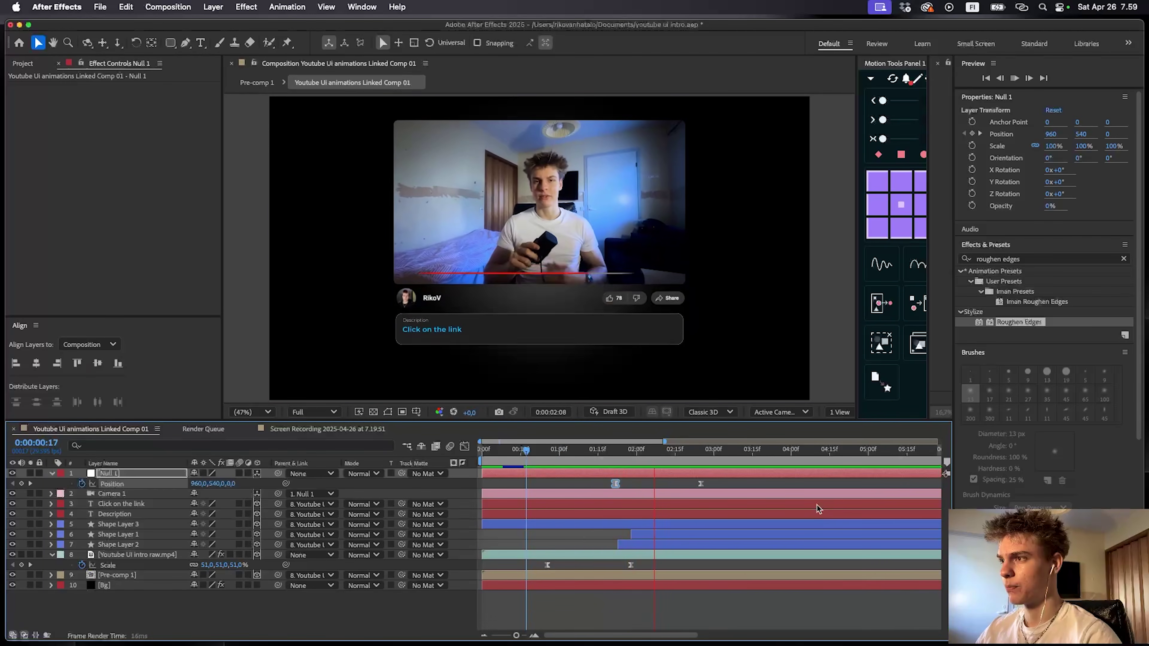
pyautogui.click(732, 484)
pyautogui.click(610, 453)
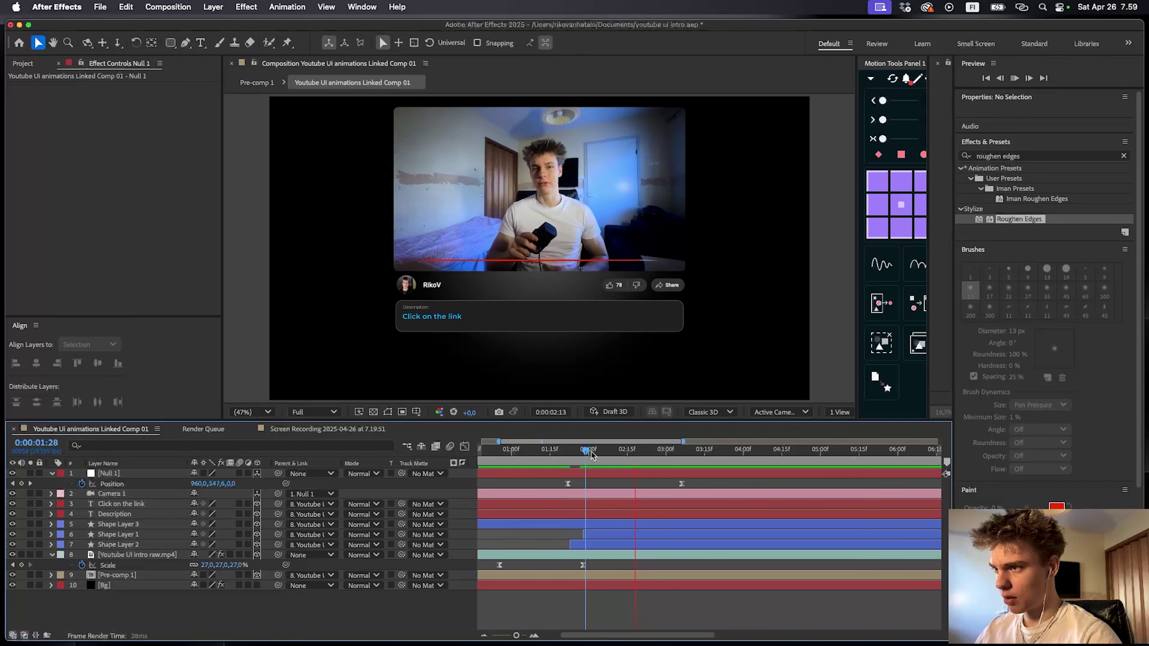
pyautogui.press('space')
# - Split the camera layer at 0:00:02:23
pyautogui.moveTo(633, 452); pyautogui.dragTo(648, 448)
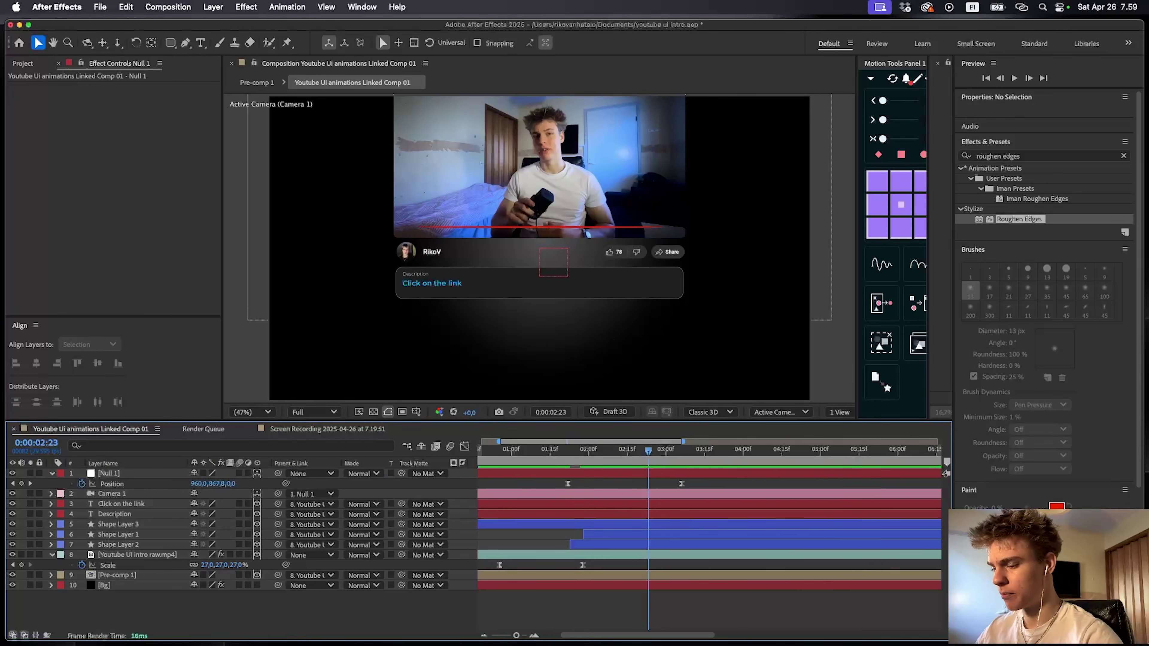
pyautogui.click(639, 496)
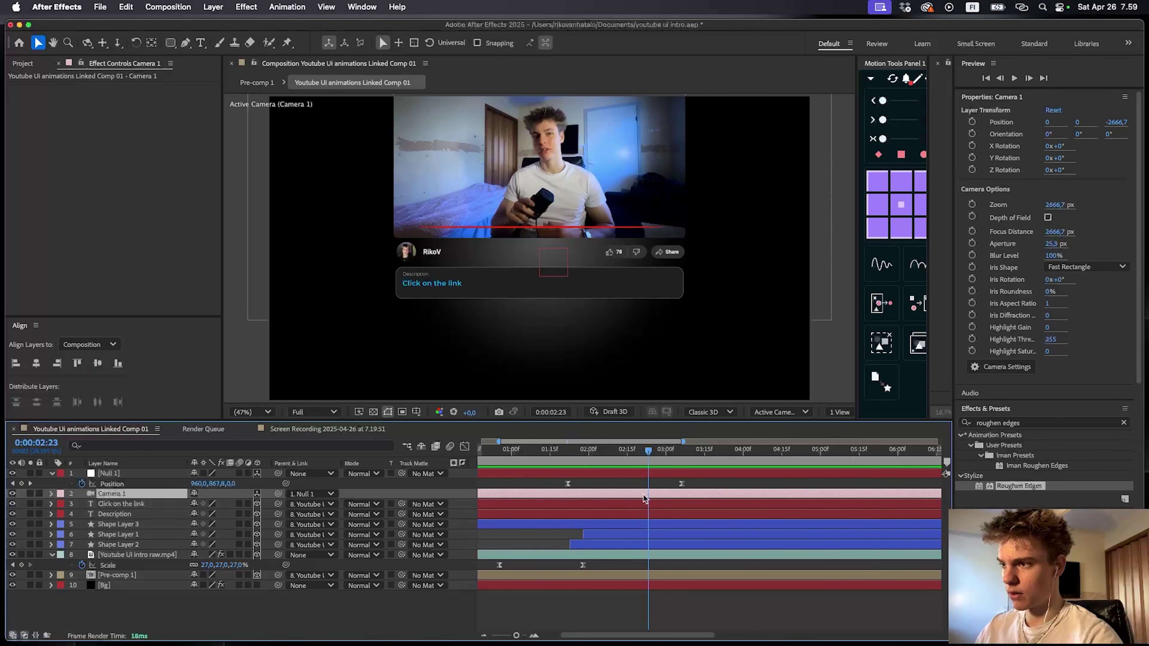
pyautogui.press('super+shift+d')
# - Set the second camera's Position to -369, 0, -1145.7 for a close-up of the description box, and preview the cut
pyautogui.click(50, 494)
pyautogui.press('p')
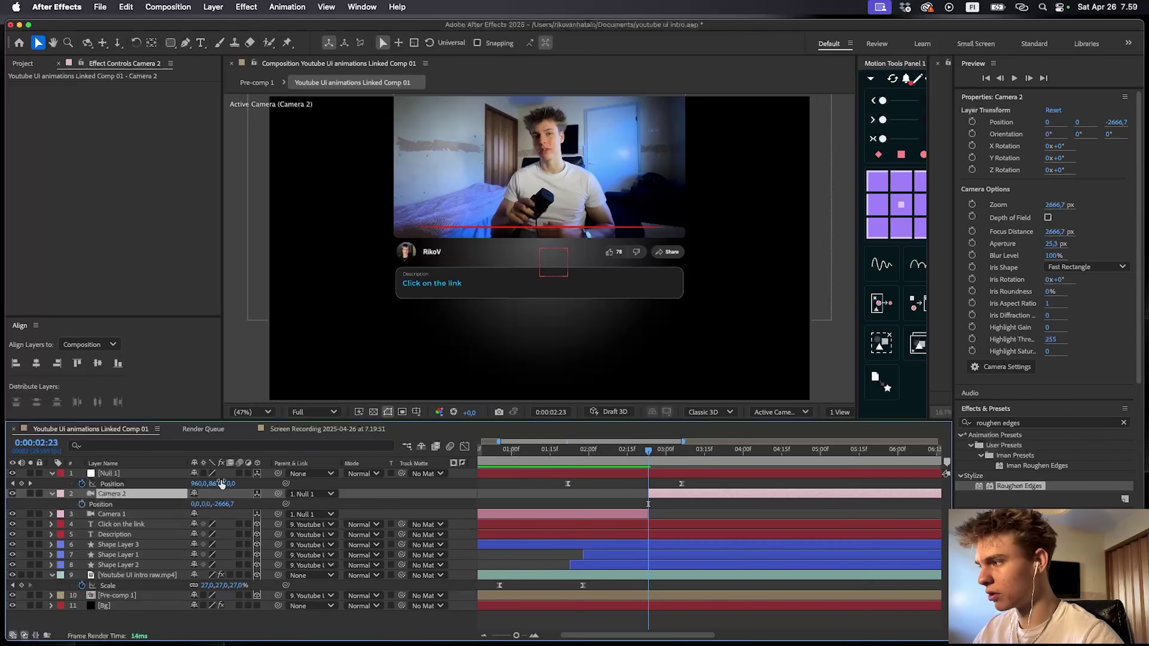
pyautogui.moveTo(223, 505); pyautogui.dragTo(22, 505)
pyautogui.moveTo(221, 505); pyautogui.dragTo(367, 497)
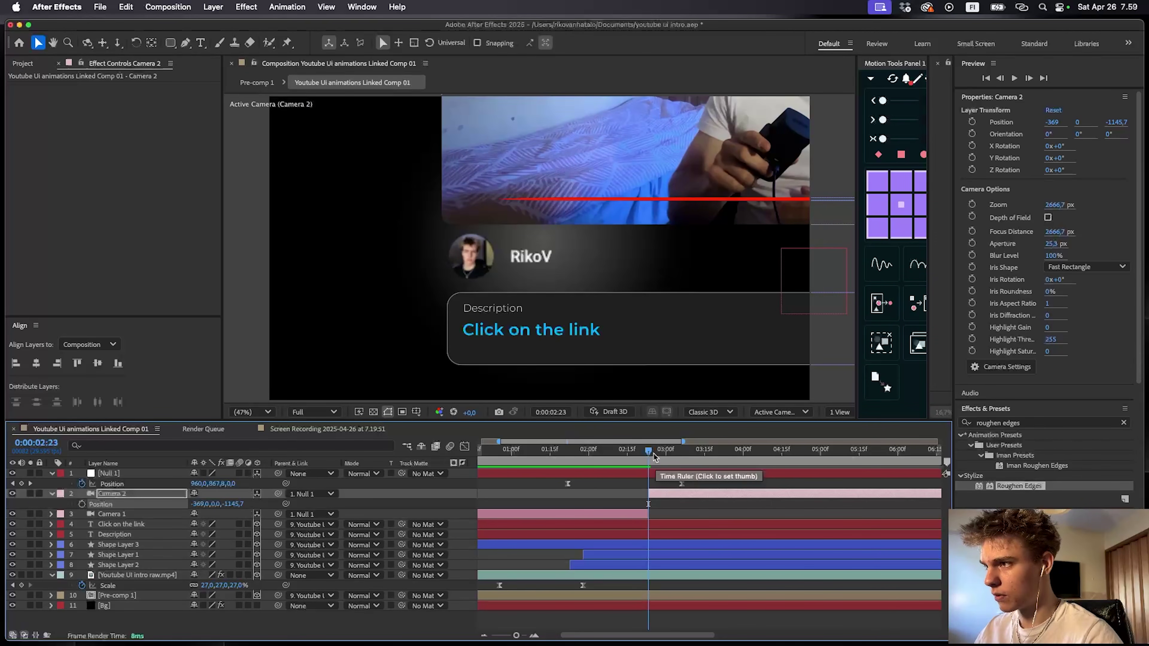
pyautogui.press('-')
pyautogui.moveTo(609, 461); pyautogui.dragTo(547, 460)
pyautogui.press('space')
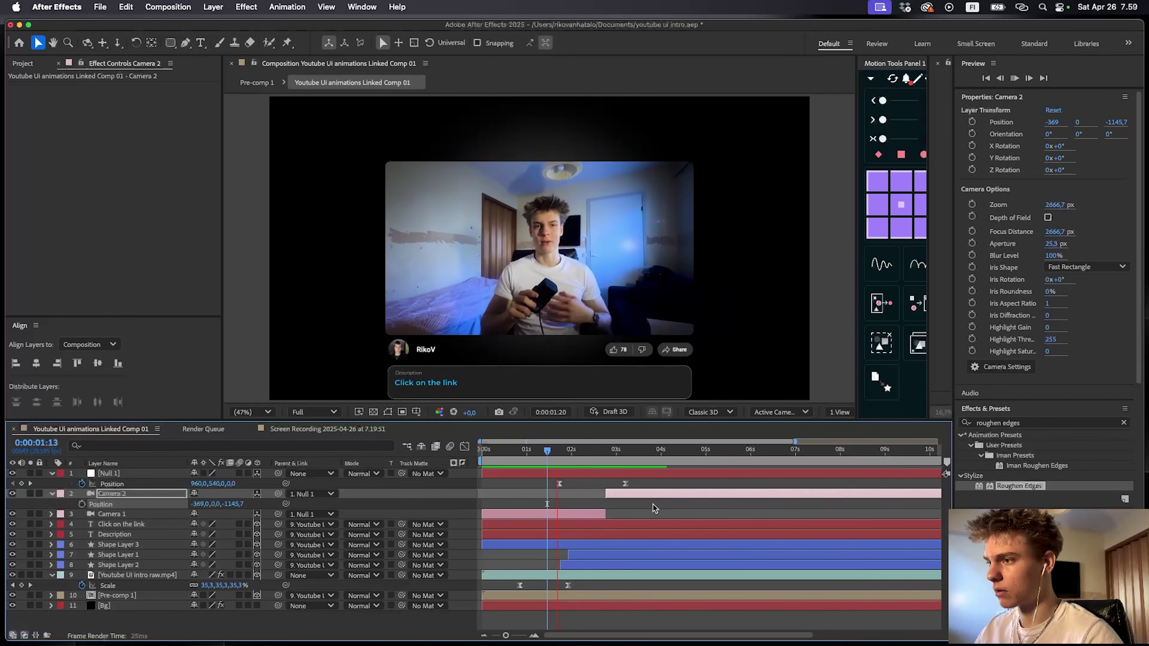
pyautogui.click(628, 504)
pyautogui.press('space')
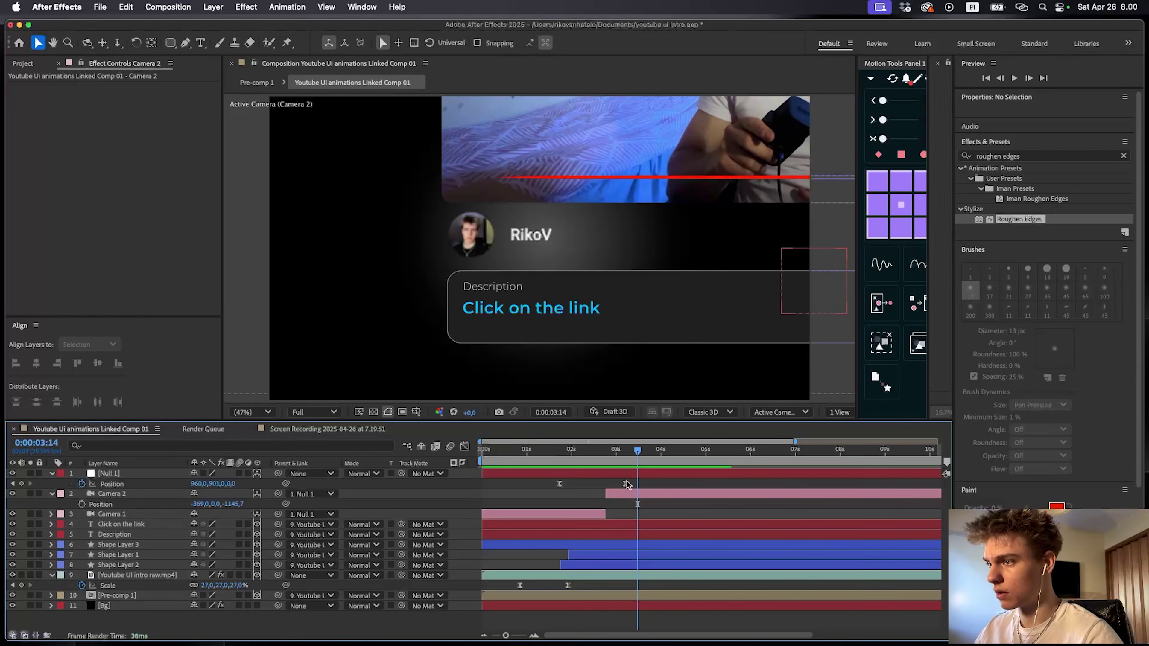
# - Delay the null's last Position keyframe to about 0:00:04:00 and preview the slower camera move
pyautogui.moveTo(627, 484); pyautogui.dragTo(657, 484)
pyautogui.click(525, 448)
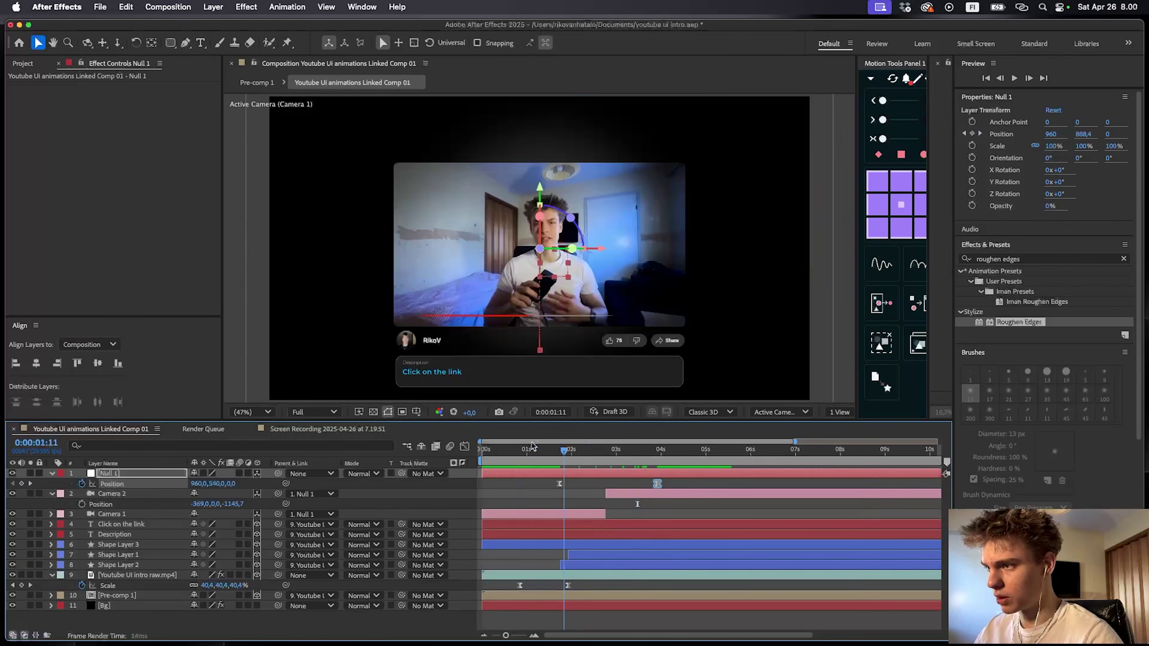
pyautogui.press('space')
pyautogui.click(622, 505)
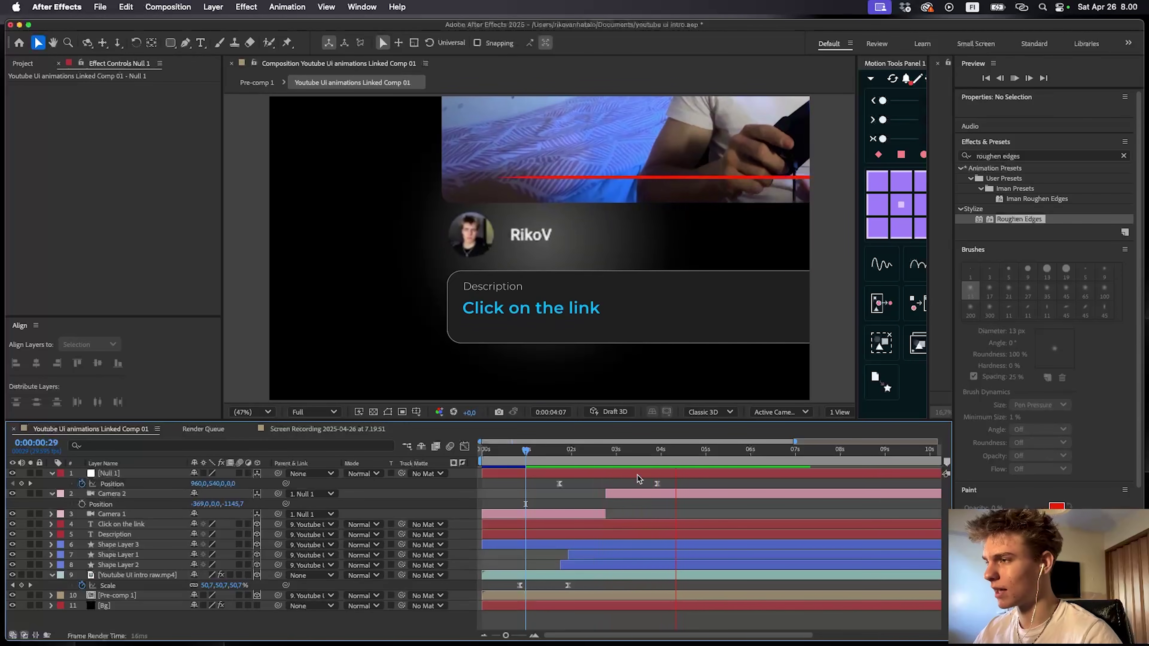
pyautogui.press('space')
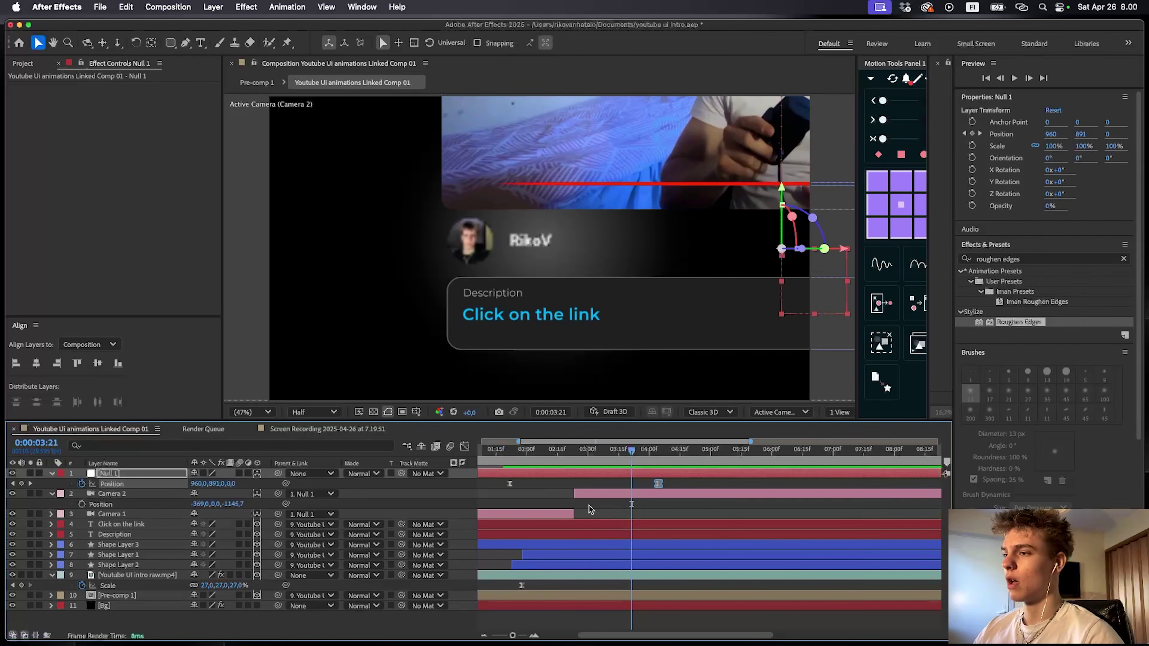
# - Shift the cut between the two cameras to about 0:00:02:15, trimming the first and extending the second, and preview it
pyautogui.click(590, 506)
pyautogui.hscroll(-3, 595, 513)
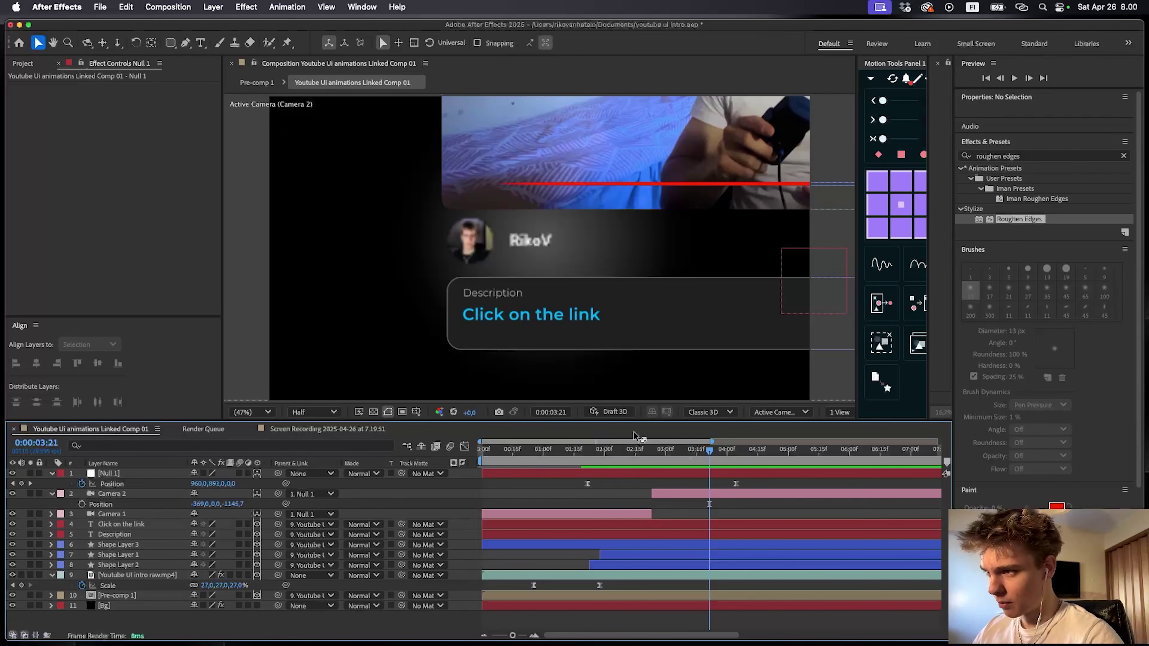
pyautogui.moveTo(649, 514); pyautogui.dragTo(642, 492)
pyautogui.click(650, 493)
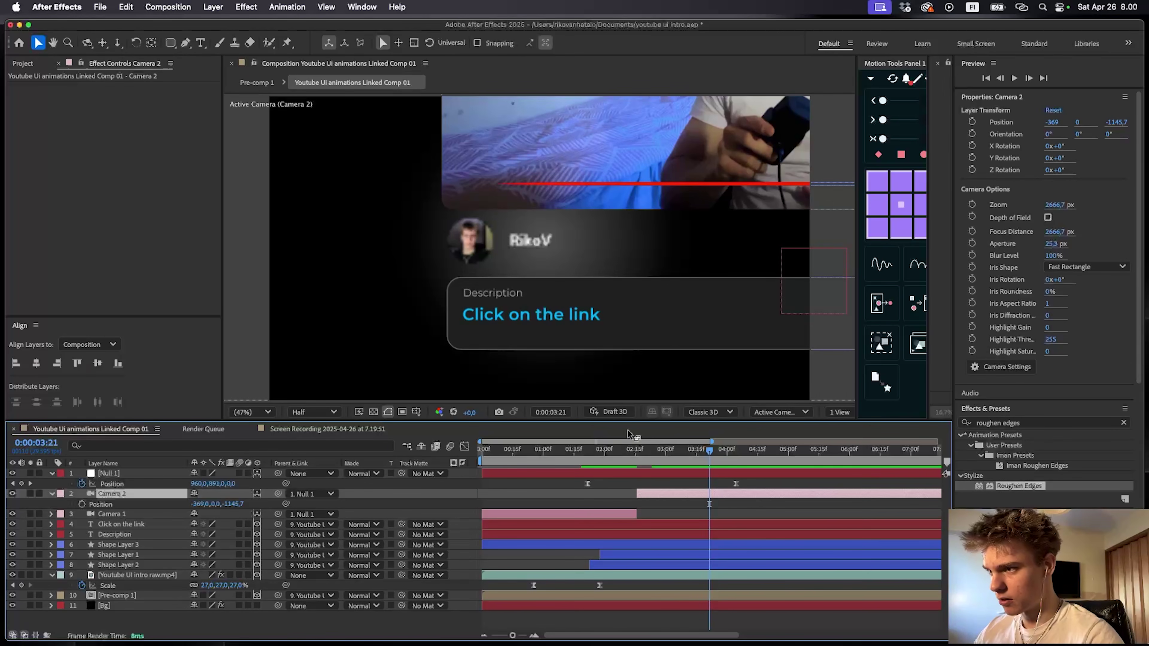
pyautogui.moveTo(643, 444); pyautogui.dragTo(573, 449)
pyautogui.press('space')
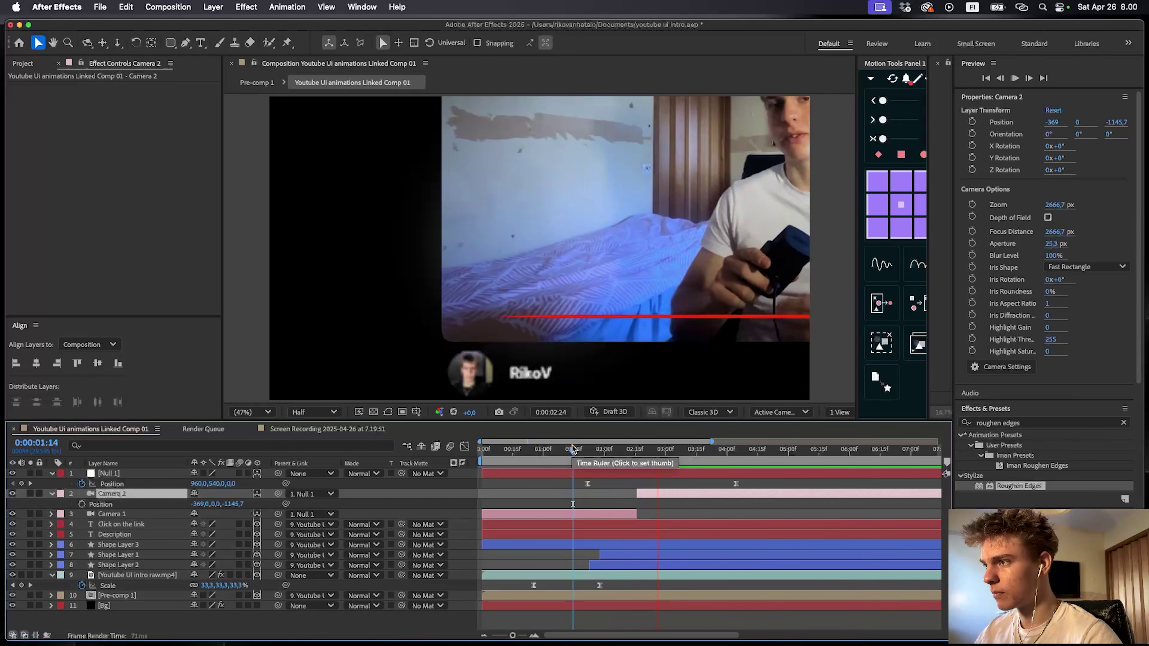
pyautogui.click(722, 486)
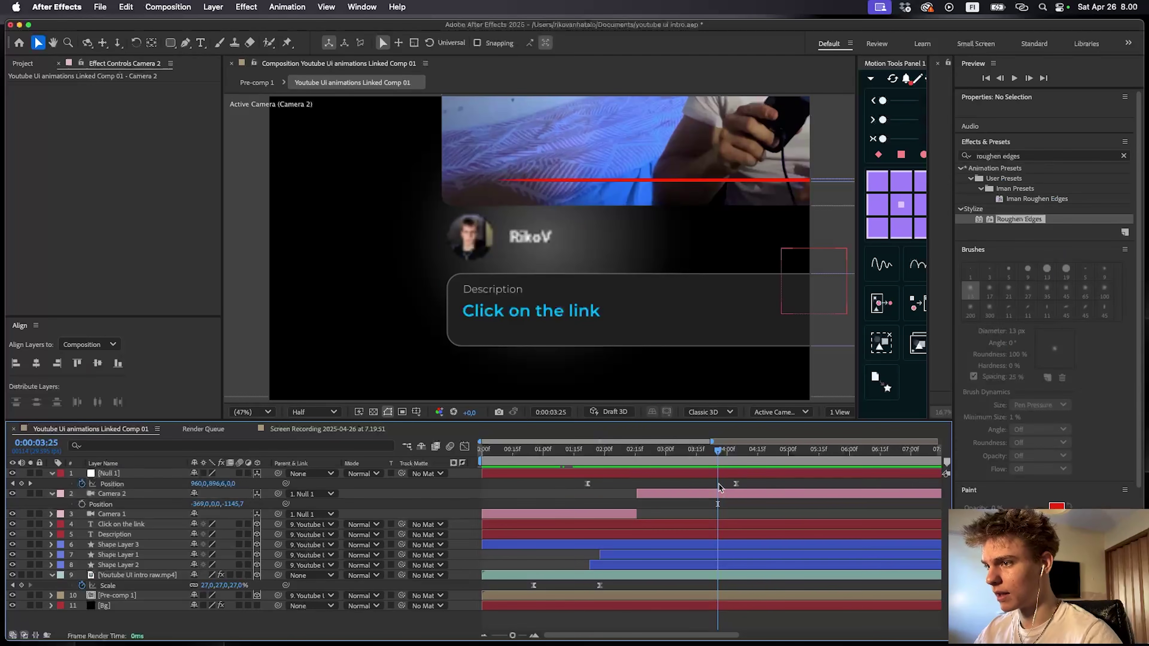
# - Delay the null's last Position keyframe slightly to about 0:00:04:06 and replay the camera move
pyautogui.click(736, 484)
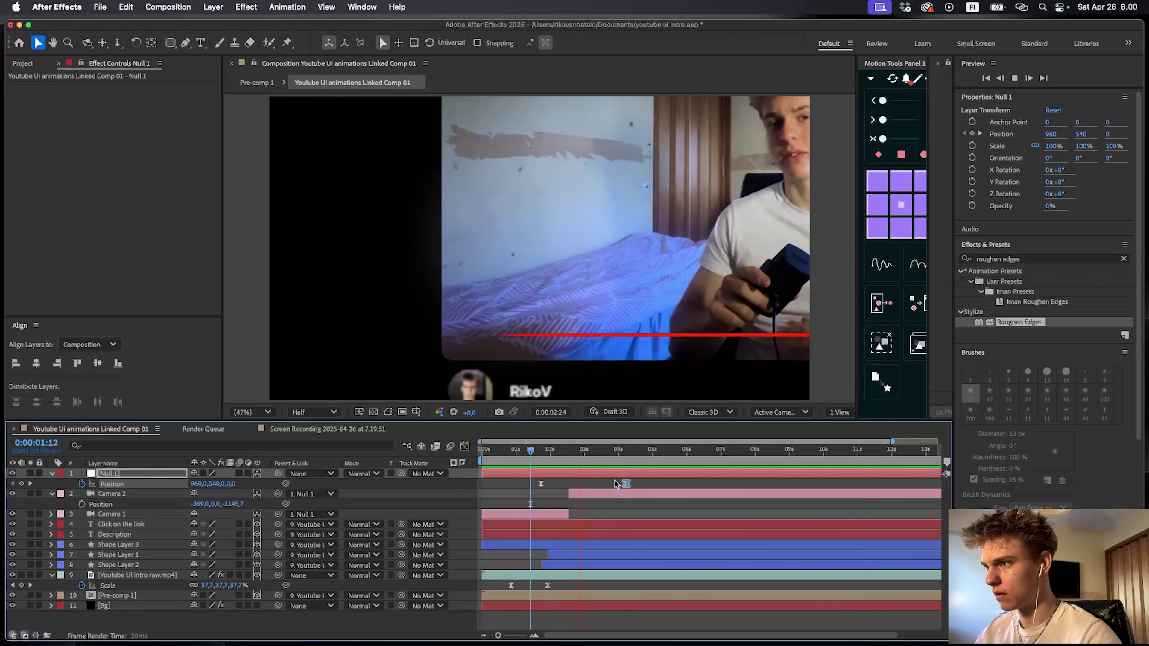
pyautogui.press('space')
pyautogui.scroll(-1, 626, 485)
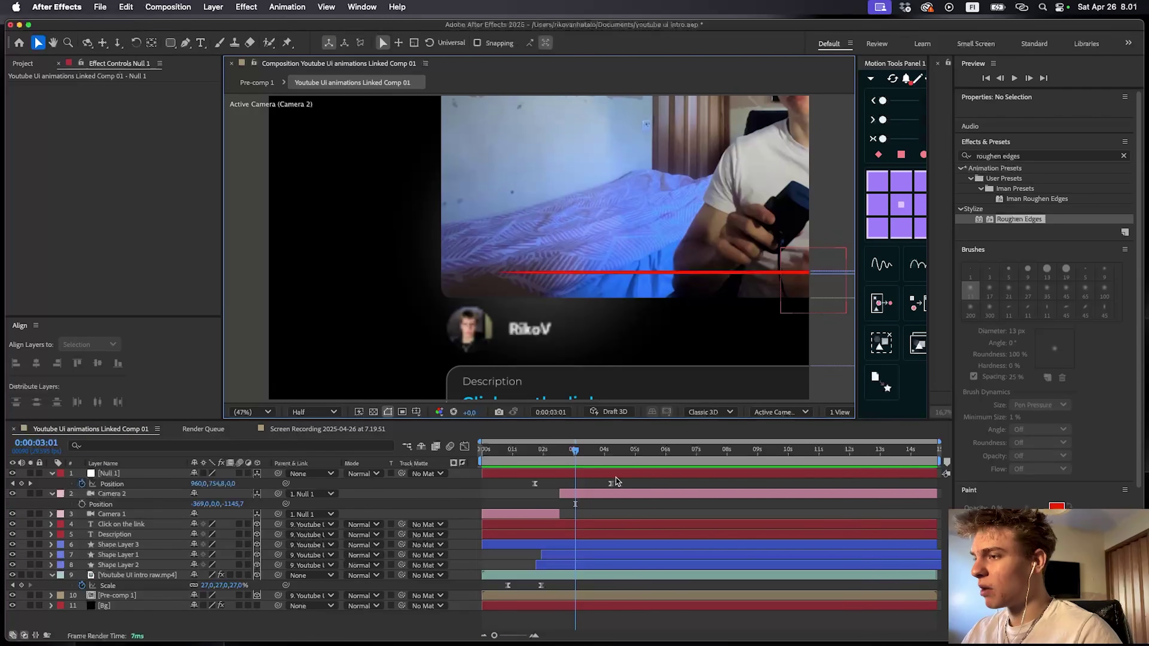
pyautogui.press('space')
# - Parent the "Click on the link" and "Description" text layers to Shape Layer 3, with the playhead at 0:00:03:16
pyautogui.moveTo(576, 451)
pyautogui.mouseDown()
pyautogui.moveTo(565, 452)
pyautogui.moveTo(591, 454)
pyautogui.mouseUp()
pyautogui.press(',')
pyautogui.click(587, 525)
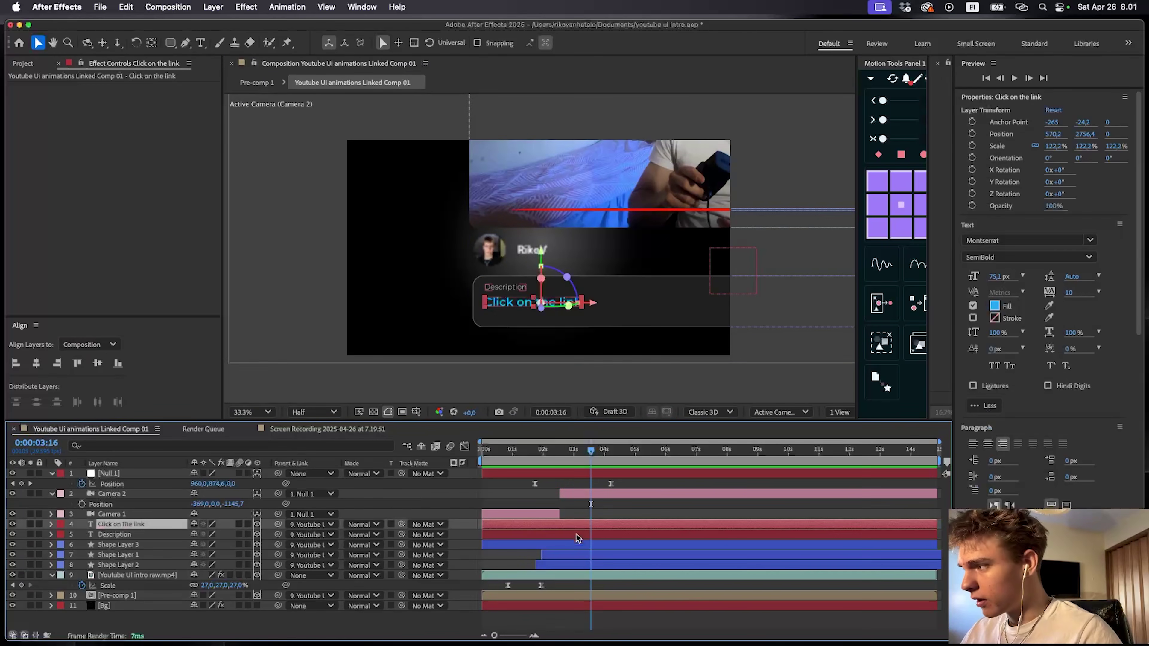
pyautogui.click(533, 536)
pyautogui.keyDown('shift'); pyautogui.click(127, 526); pyautogui.keyUp('shift')
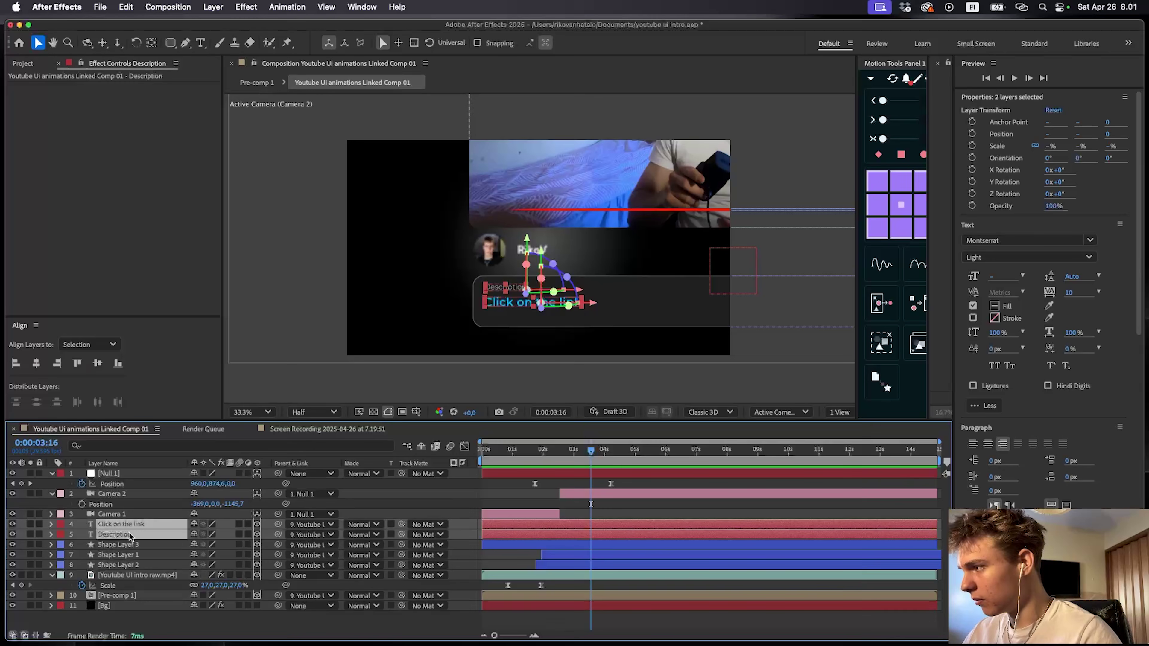
pyautogui.moveTo(278, 525); pyautogui.dragTo(111, 545)
# - Keyframe Shape Layer 3's Position at 0:00:03:16, then set its Y Position to 1587 at 0:00:02:15
pyautogui.click(111, 544)
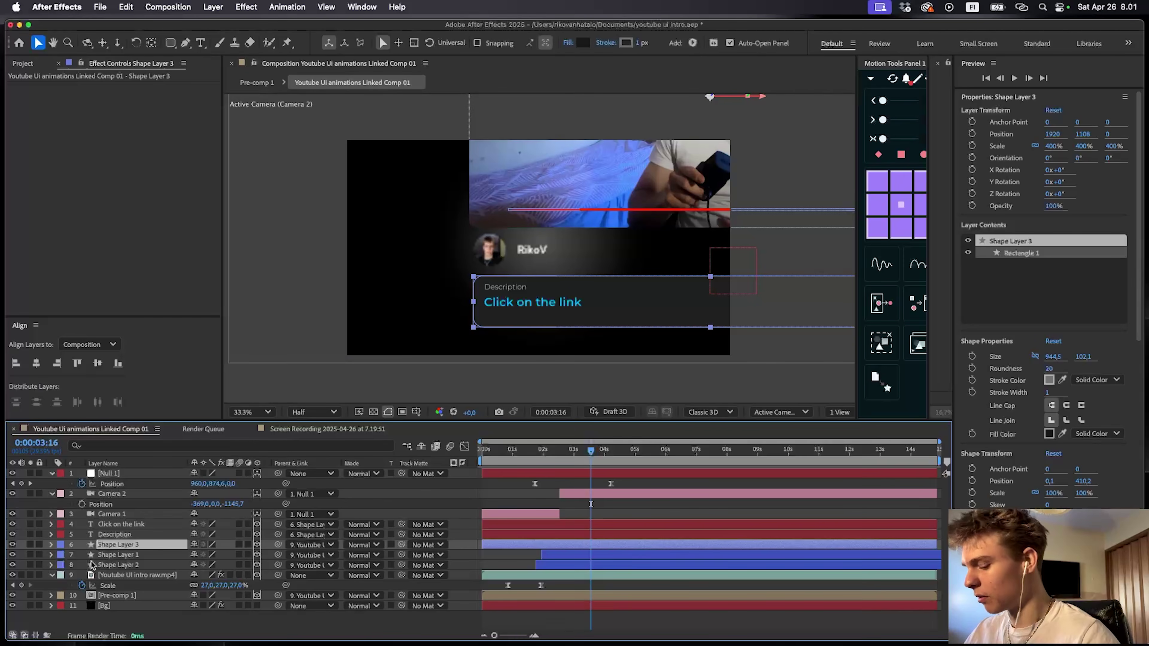
pyautogui.press('p')
pyautogui.click(82, 555)
pyautogui.moveTo(592, 450); pyautogui.dragTo(559, 449)
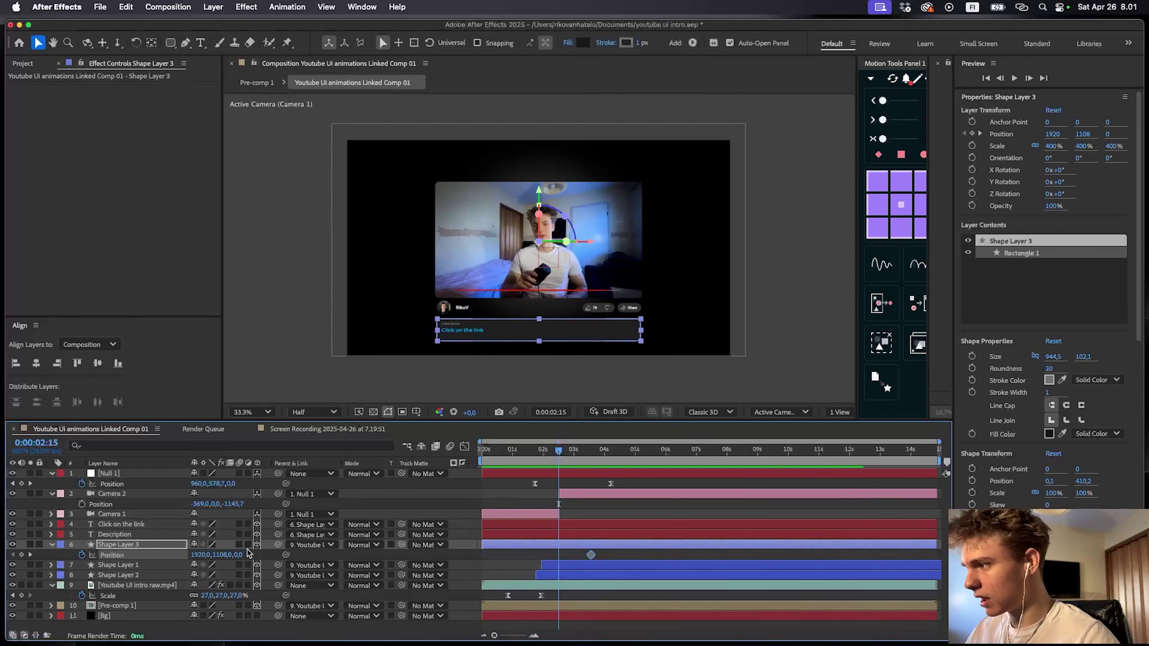
pyautogui.moveTo(219, 554); pyautogui.dragTo(505, 555)
# - Ease both Position keyframes of Shape Layer 3, shape the speed curve to peak early and slow toward the end, and preview it
pyautogui.moveTo(605, 558); pyautogui.dragTo(513, 548)
pyautogui.press('F9')
pyautogui.click(465, 446)
pyautogui.moveTo(614, 599); pyautogui.dragTo(554, 600)
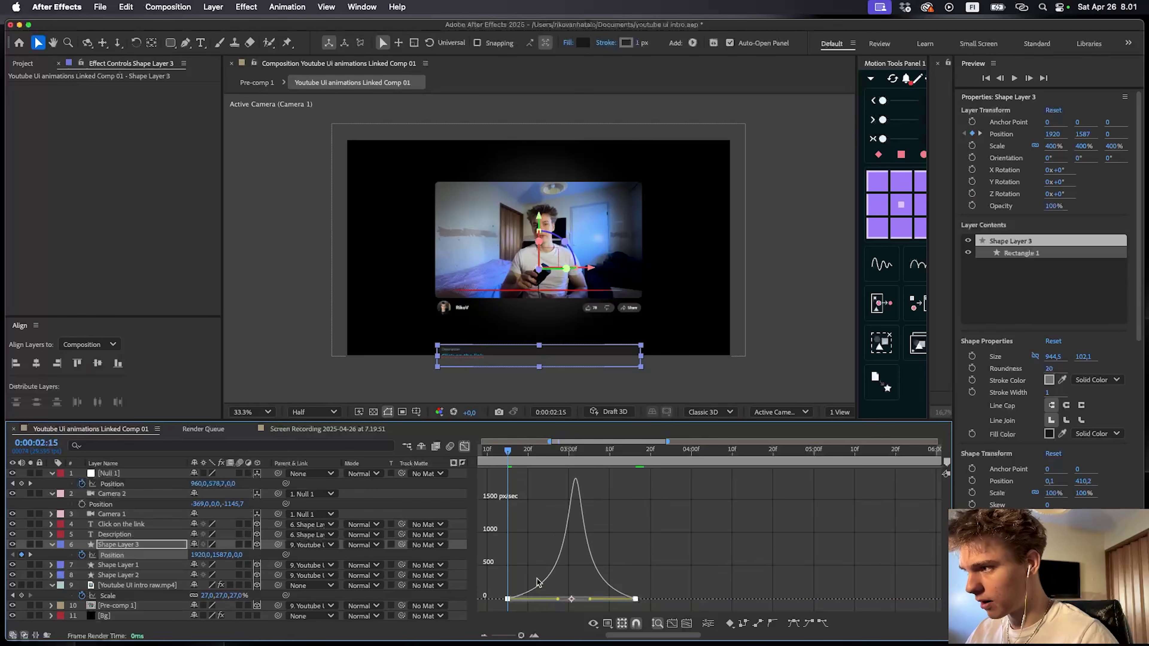
pyautogui.press('super+z')
pyautogui.press('super+z')
pyautogui.moveTo(675, 547); pyautogui.dragTo(580, 635)
pyautogui.moveTo(614, 601); pyautogui.dragTo(505, 602)
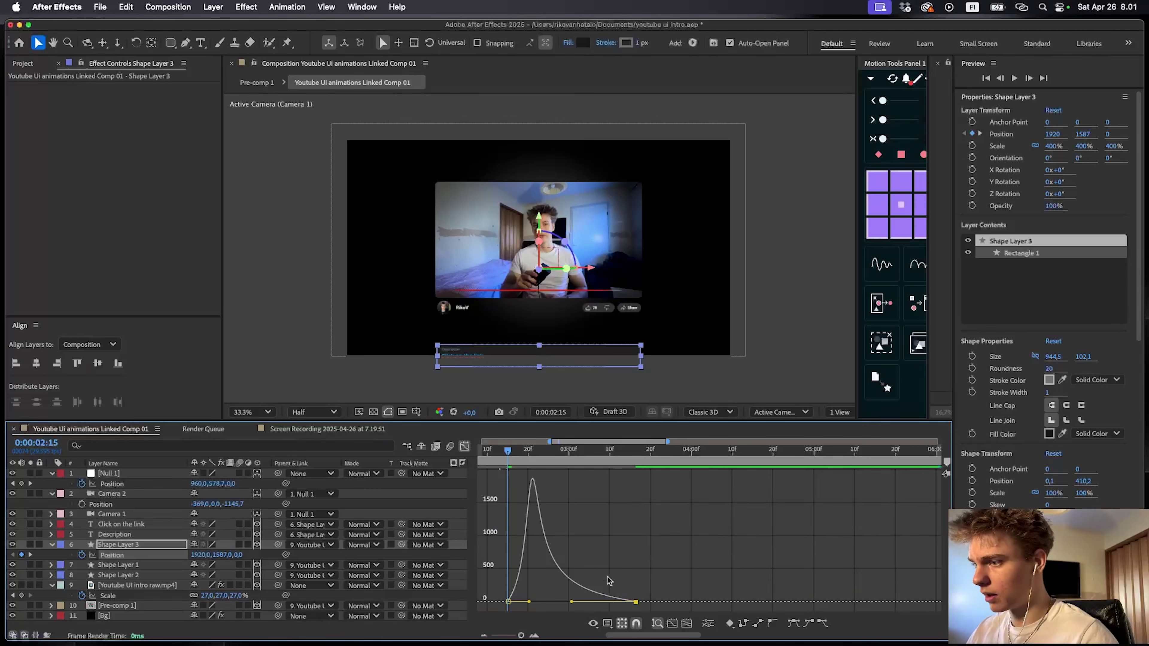
pyautogui.hotkey('shift', 'F3')
pyautogui.press('space')
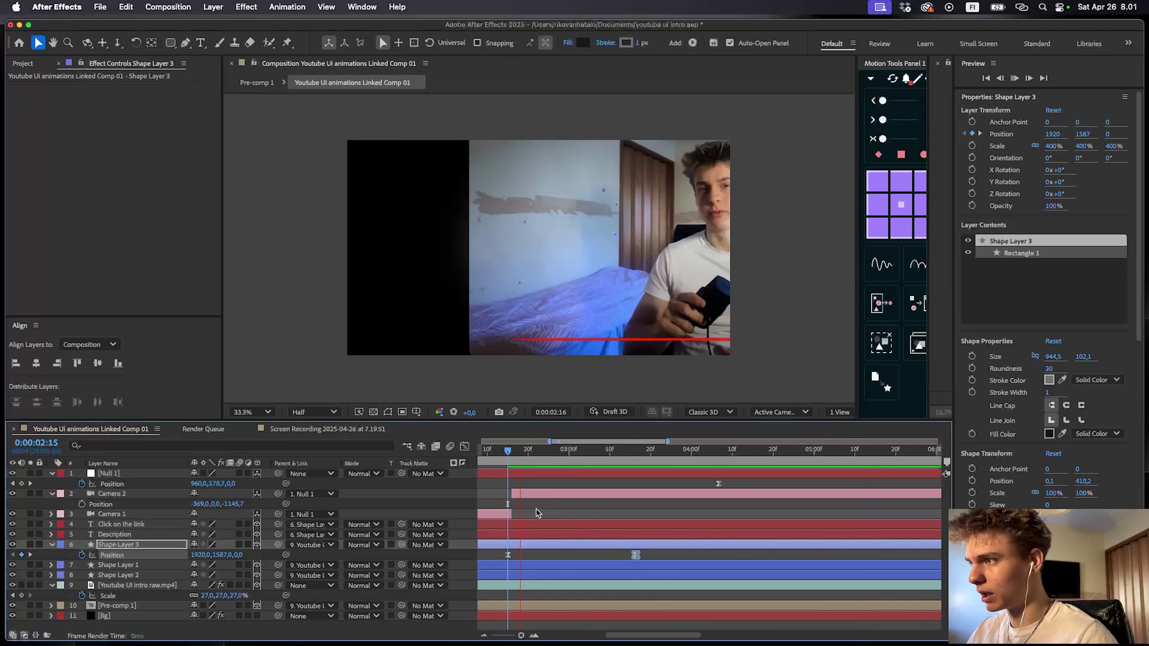
pyautogui.press('space')
# - Delay Shape Layer 3's last Position keyframe to about 0:00:04:24 and return the playhead to 0:00:02:15
pyautogui.click(650, 557)
pyautogui.moveTo(636, 557); pyautogui.dragTo(789, 555)
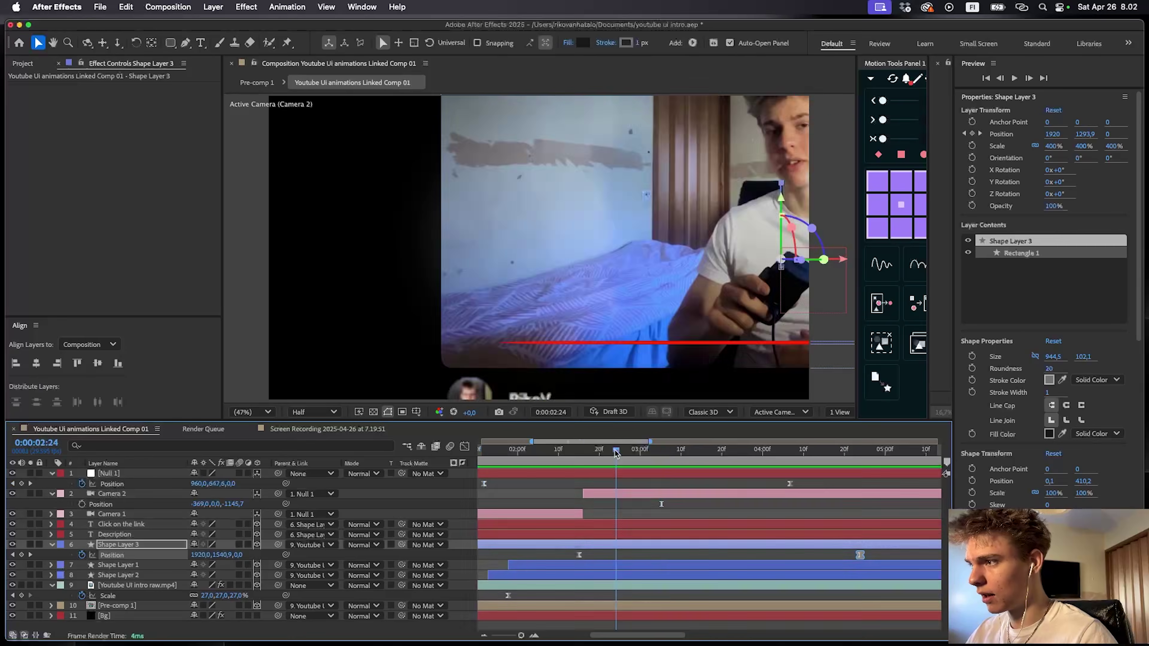
pyautogui.click(578, 451)
pyautogui.click(608, 511)
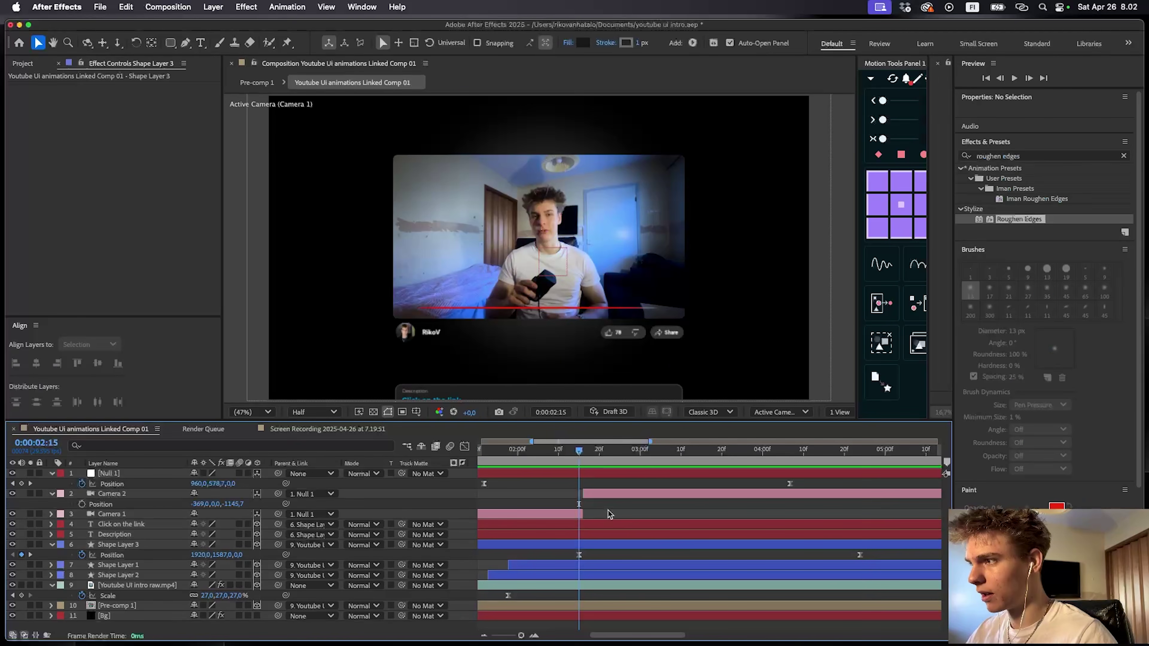
# - Set Shape Layer 3's Y Position to 2025 at 0:00:02:15, preview it, and check the reference screen recording's link hover
pyautogui.moveTo(222, 555); pyautogui.dragTo(467, 573)
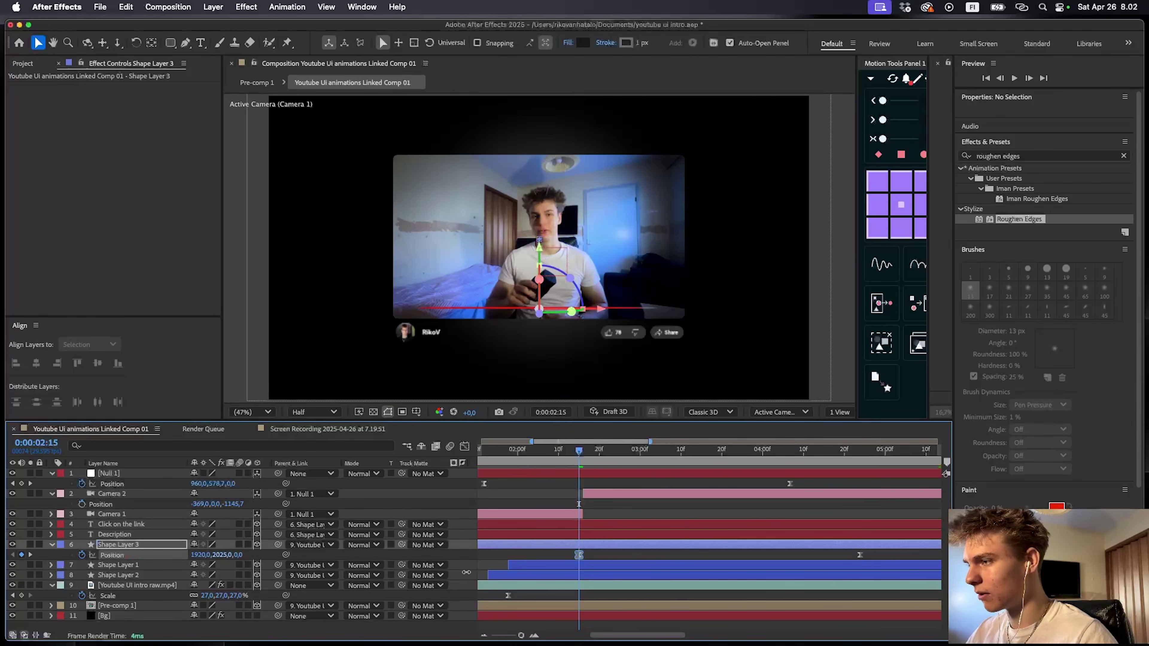
pyautogui.press('space')
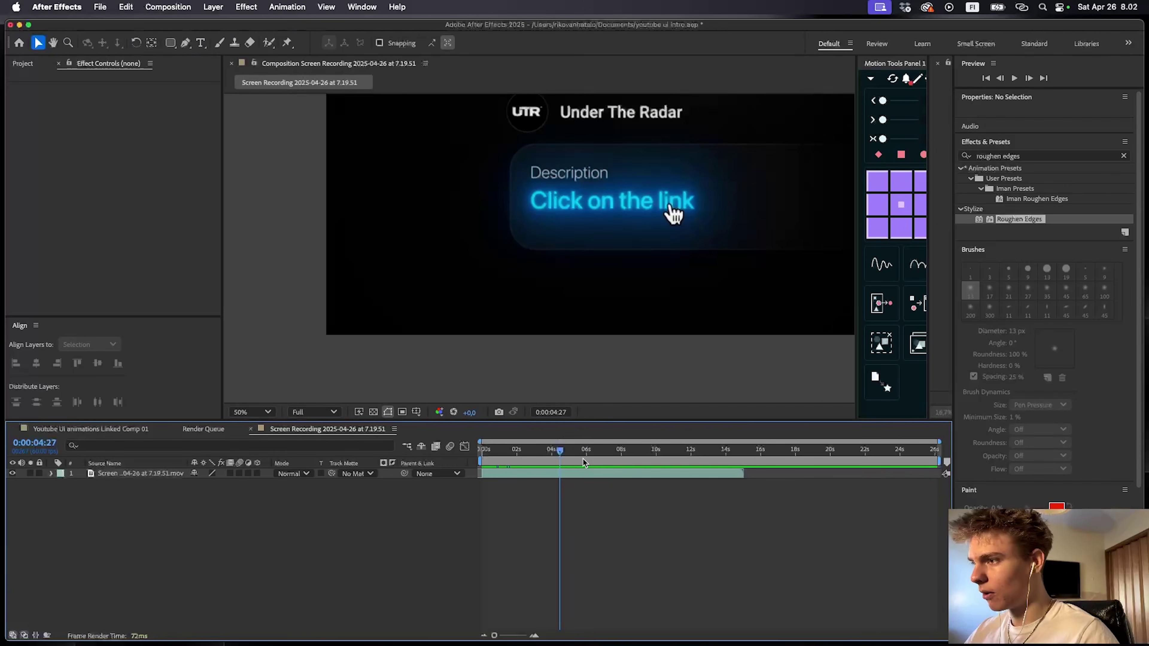
pyautogui.click(580, 459)
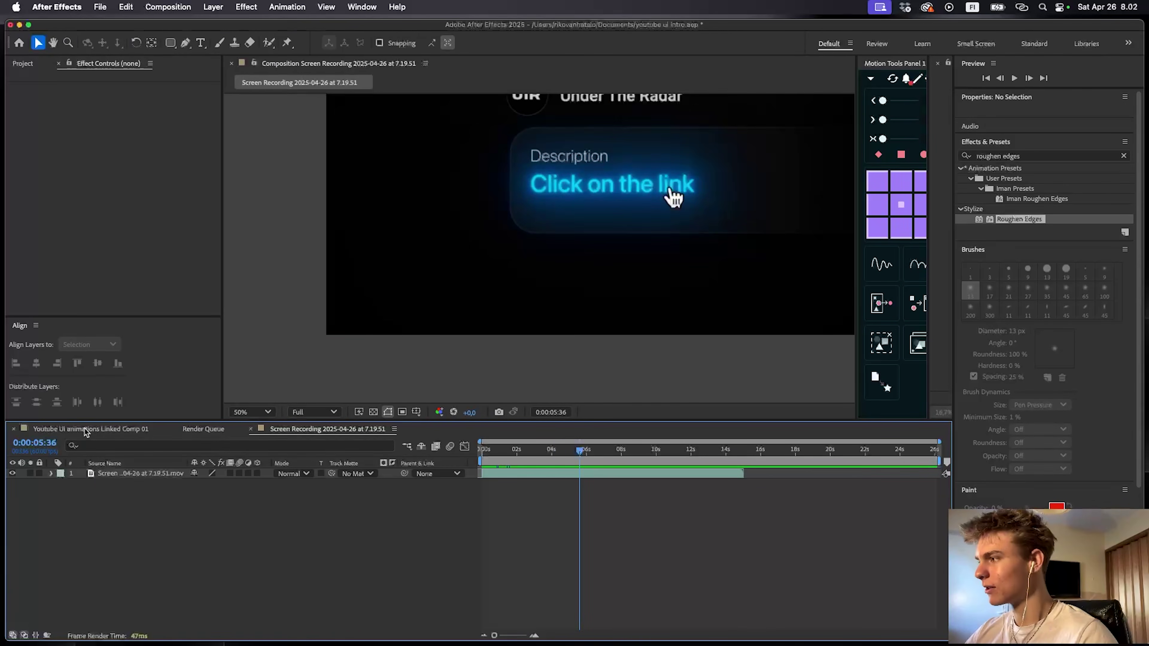
pyautogui.click(84, 434)
# - Switch to Finder, browse the Expansion drive's Edits folder, and add mac cursor.png to the composition
pyautogui.press('super+Tab')
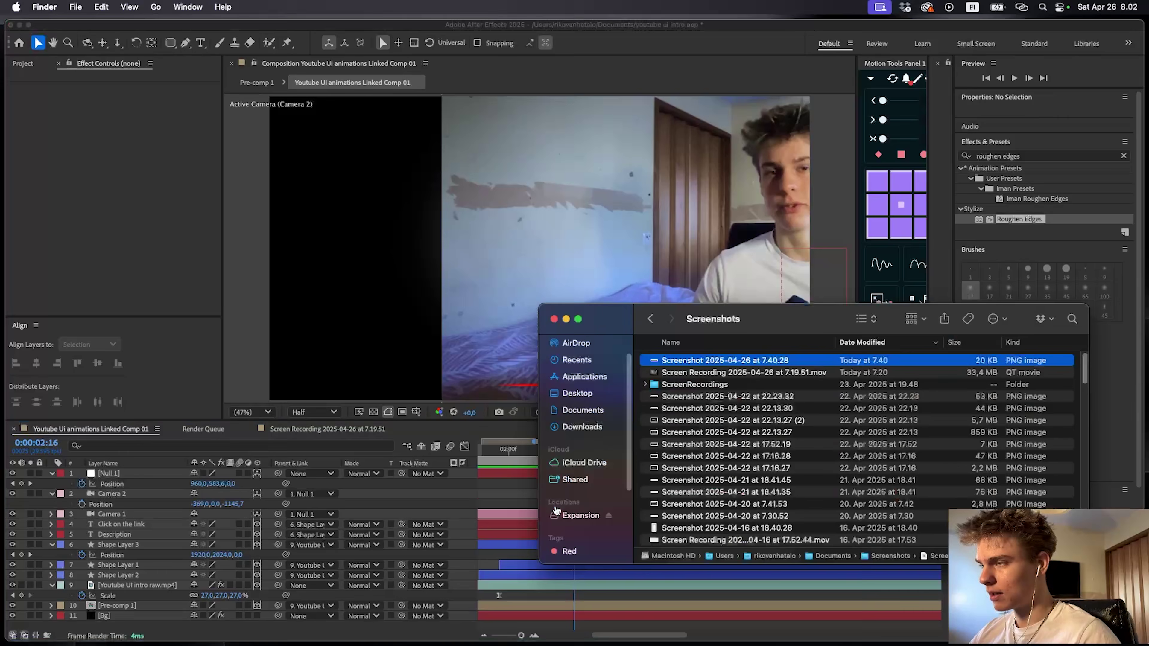
pyautogui.click(579, 426)
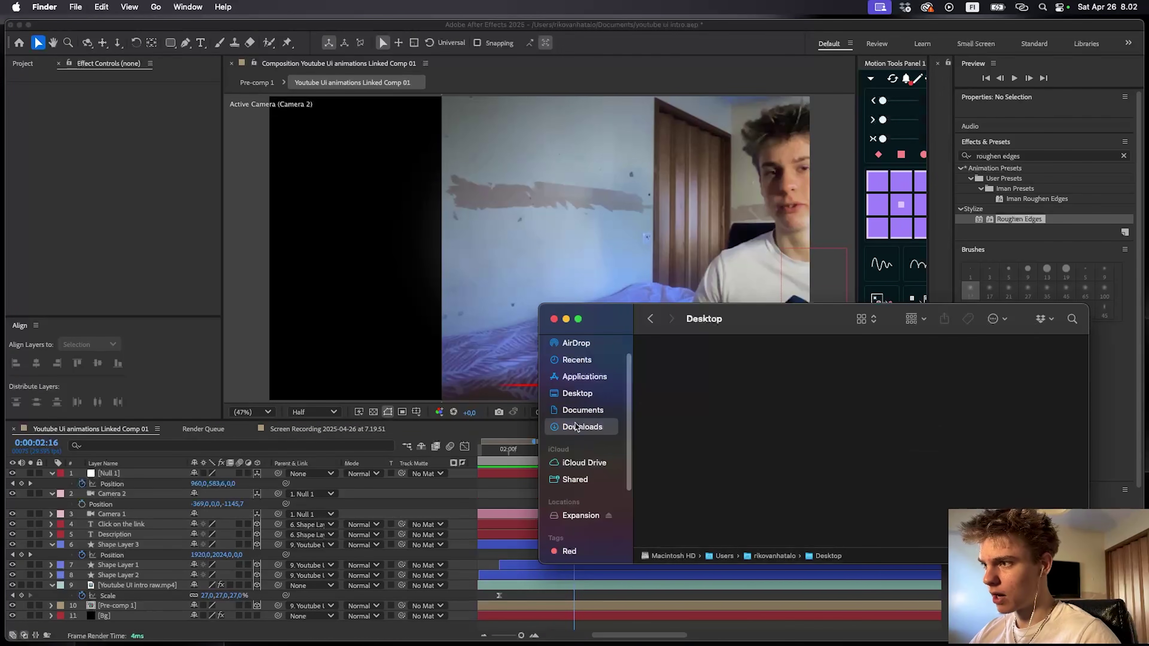
pyautogui.scroll(-1, 582, 514)
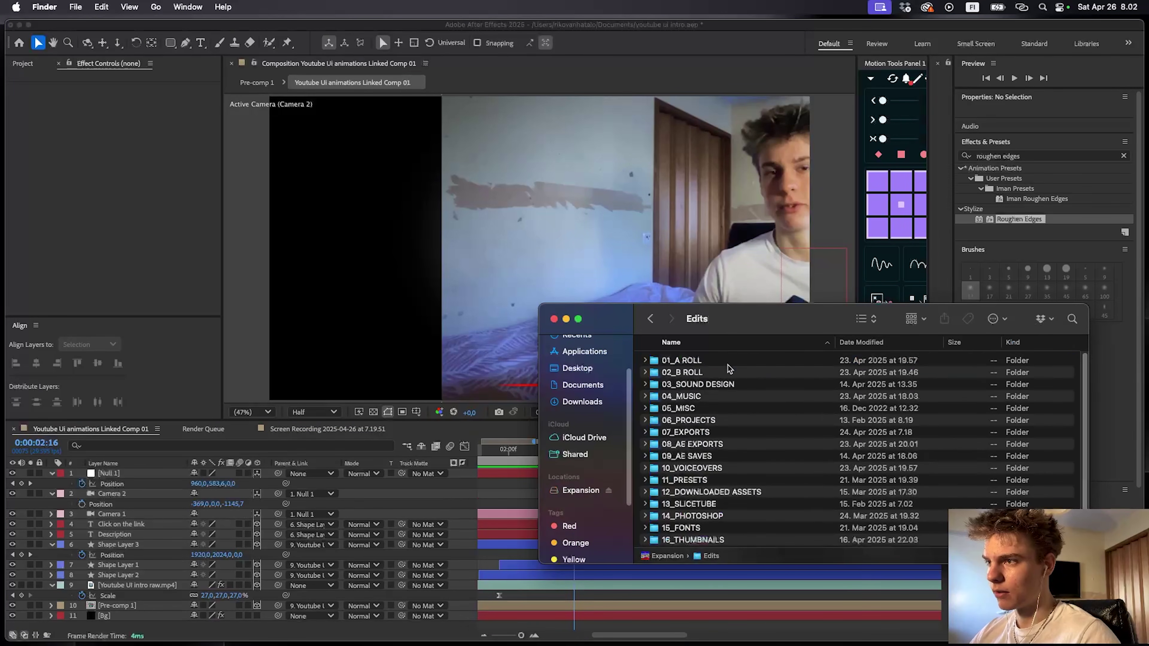
pyautogui.click(694, 364)
pyautogui.click(694, 370)
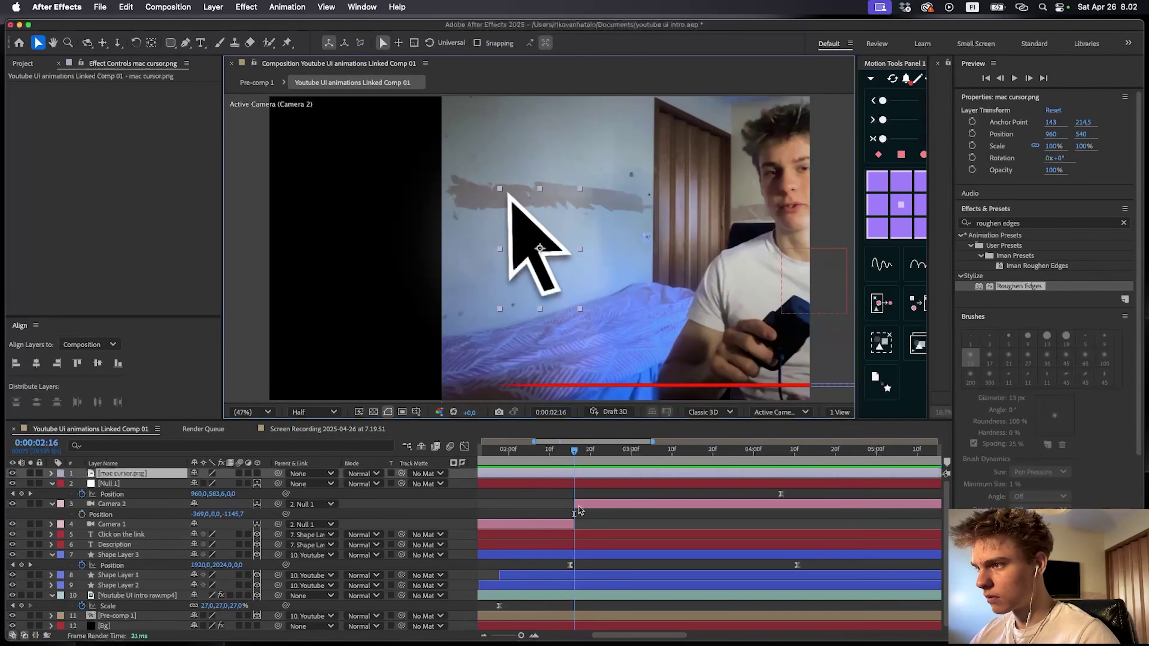
# - Place mac cursor.png beneath Camera 1 in the layer stack, scale it to 57%, and move it below the frame to about 1642, 1254
pyautogui.moveTo(545, 245); pyautogui.dragTo(566, 313)
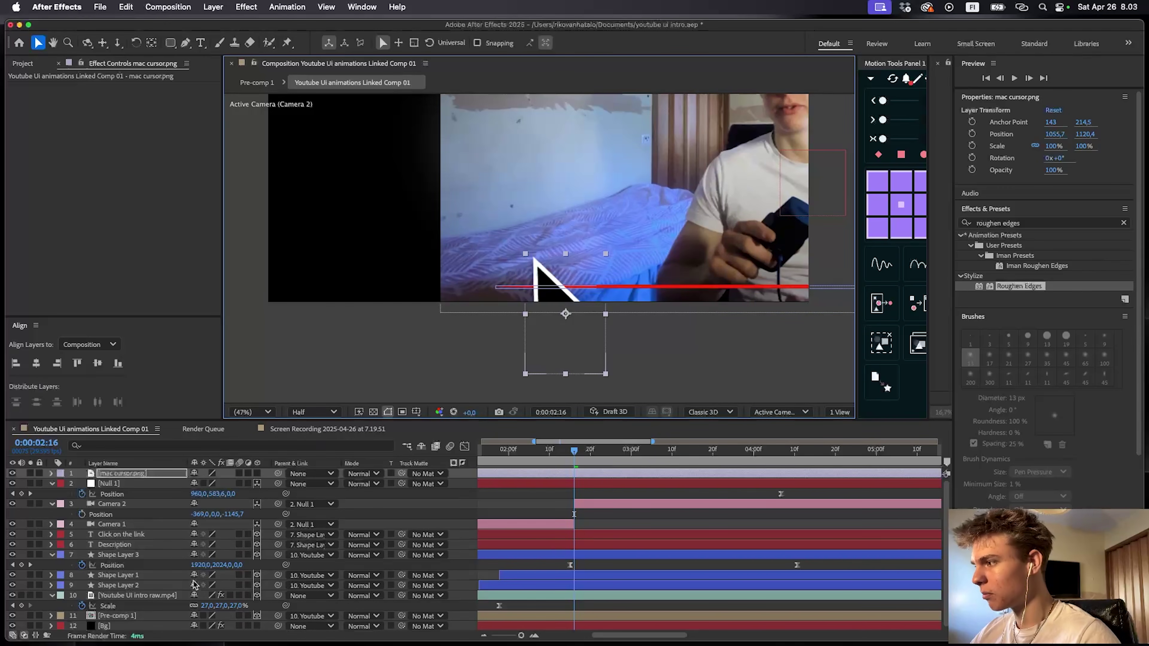
pyautogui.click(257, 473)
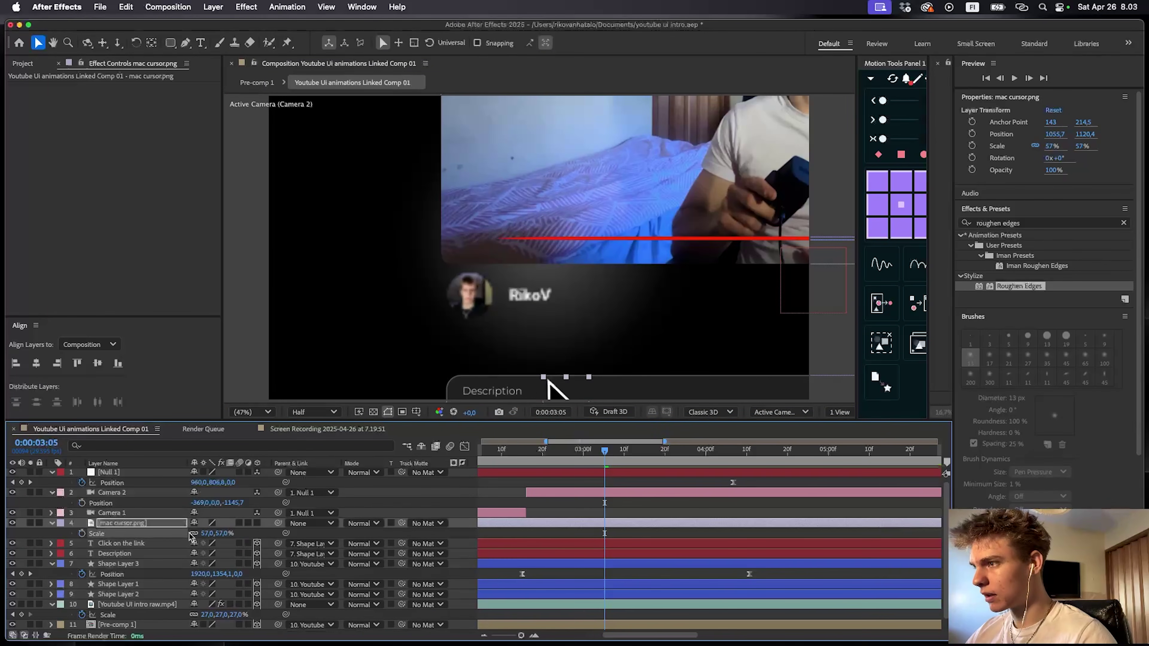
pyautogui.moveTo(614, 310); pyautogui.dragTo(620, 228)
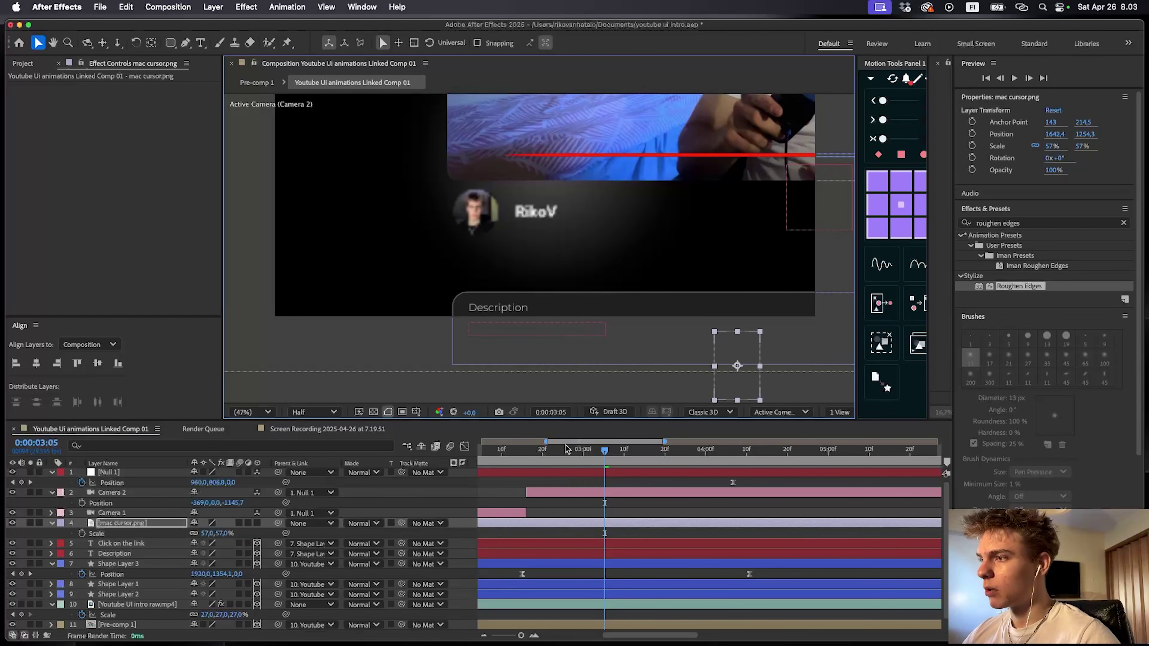
# - Keyframe the cursor's Position off-frame, then place it over the "Click on the link" text at 0:00:04:03
pyautogui.moveTo(568, 451); pyautogui.dragTo(522, 456)
pyautogui.press('space')
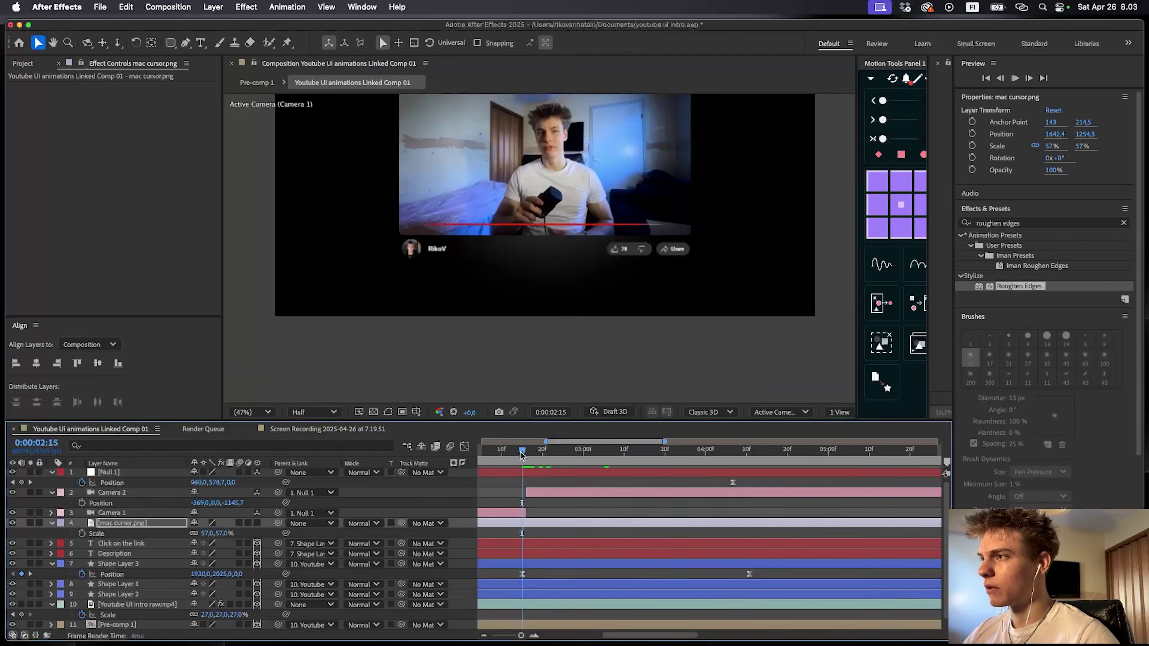
pyautogui.press('space')
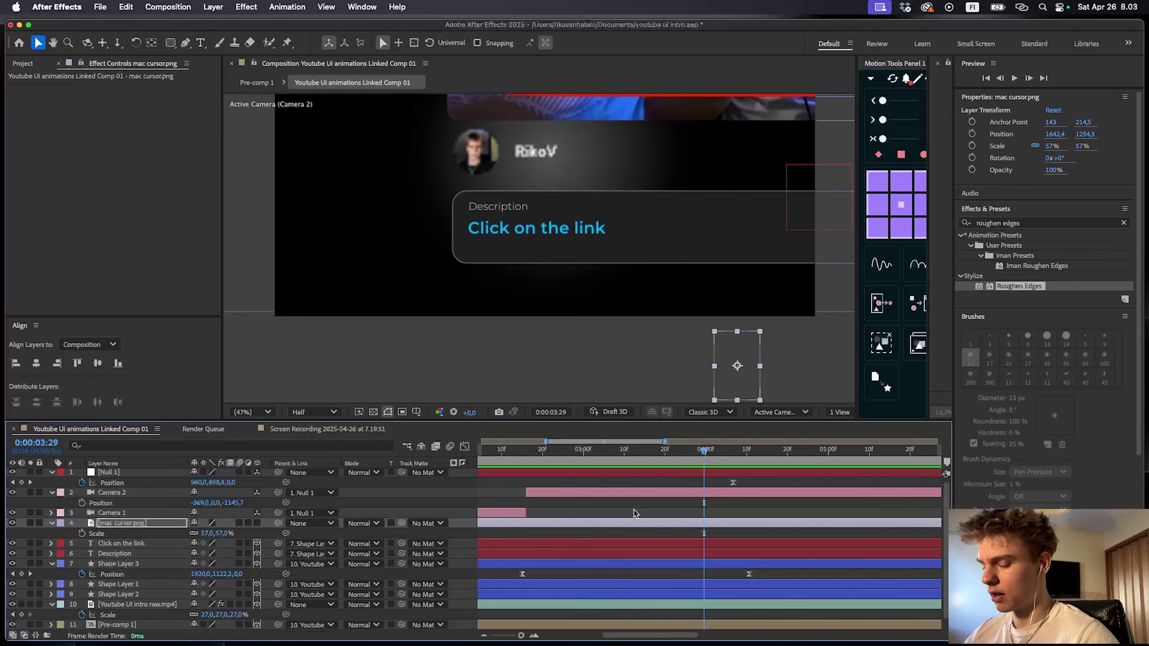
pyautogui.press('p')
pyautogui.click(82, 534)
pyautogui.moveTo(738, 346); pyautogui.dragTo(562, 239)
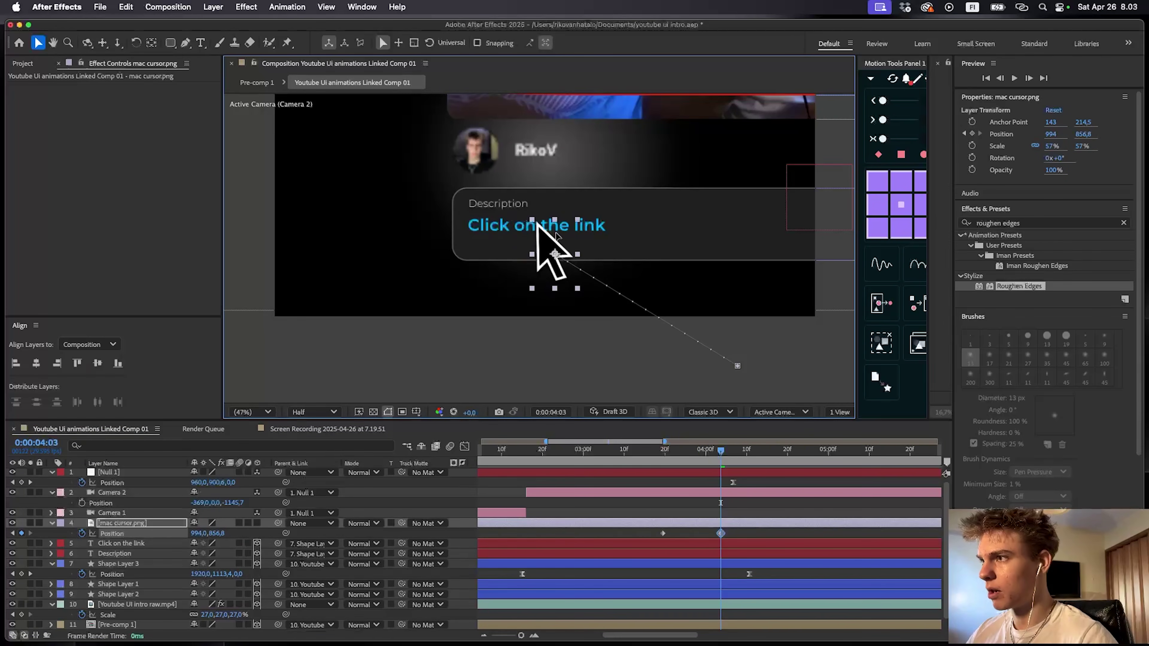
# - Scale the cursor to 29% and reposition it on the link text at about 1000, 812
pyautogui.press('s')
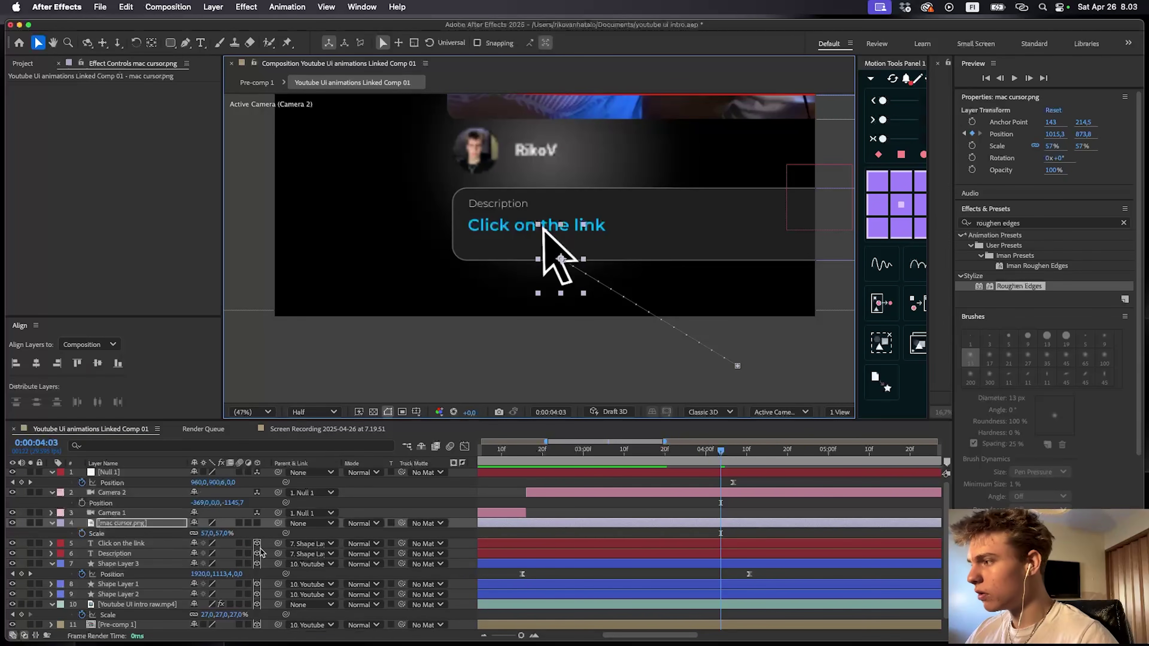
pyautogui.moveTo(205, 538); pyautogui.dragTo(184, 537)
pyautogui.moveTo(557, 262); pyautogui.dragTo(554, 242)
# - Bend the cursor's motion path into a curve by pulling a direction handle out from its off-frame starting point
pyautogui.press('g')
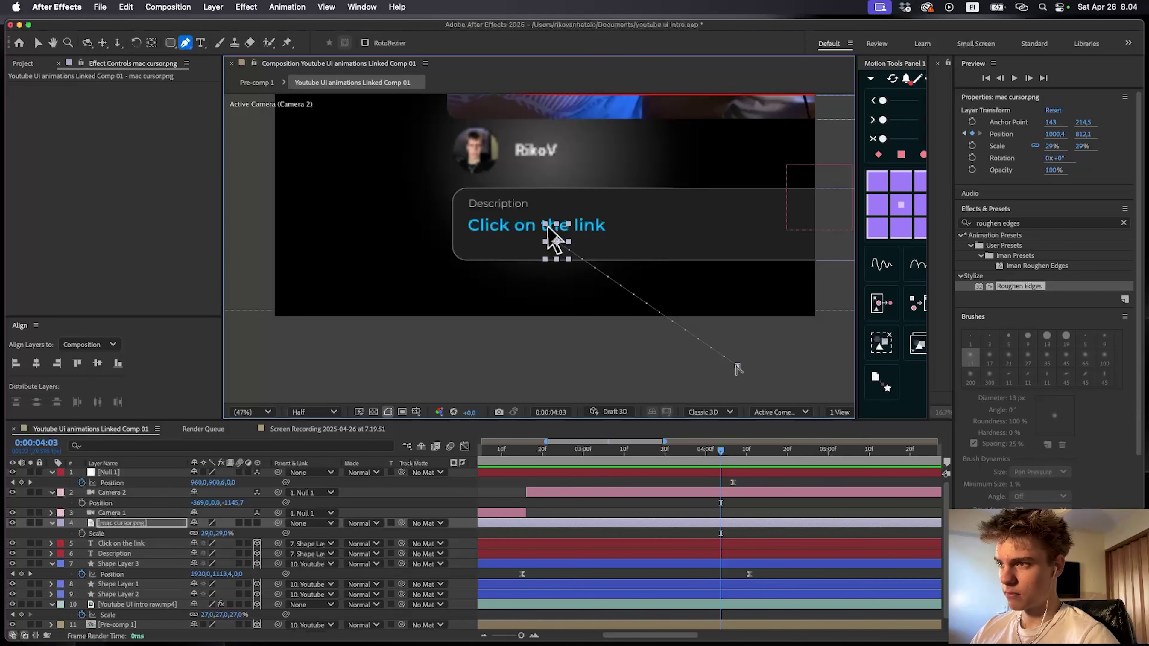
pyautogui.moveTo(739, 369); pyautogui.dragTo(728, 369)
pyautogui.moveTo(612, 362); pyautogui.dragTo(519, 363)
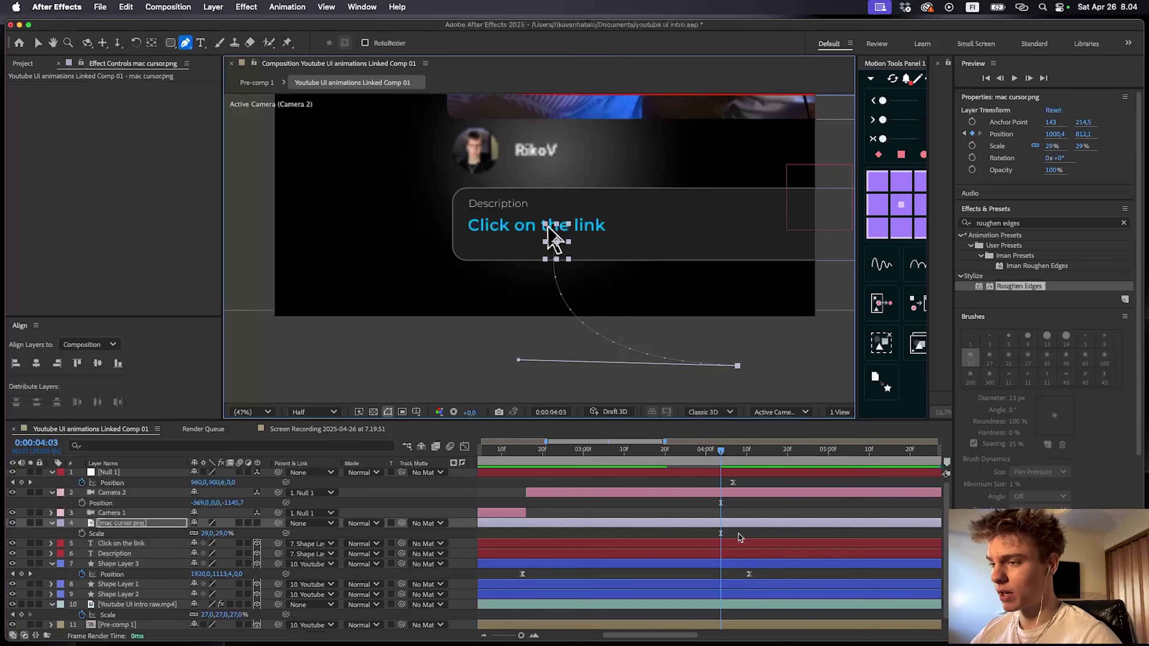
# - Ease both of the cursor's Position keyframes and reshape the speed curve by adjusting the handles at both ends
pyautogui.press('p')
pyautogui.moveTo(761, 532); pyautogui.dragTo(603, 533)
pyautogui.press('F9')
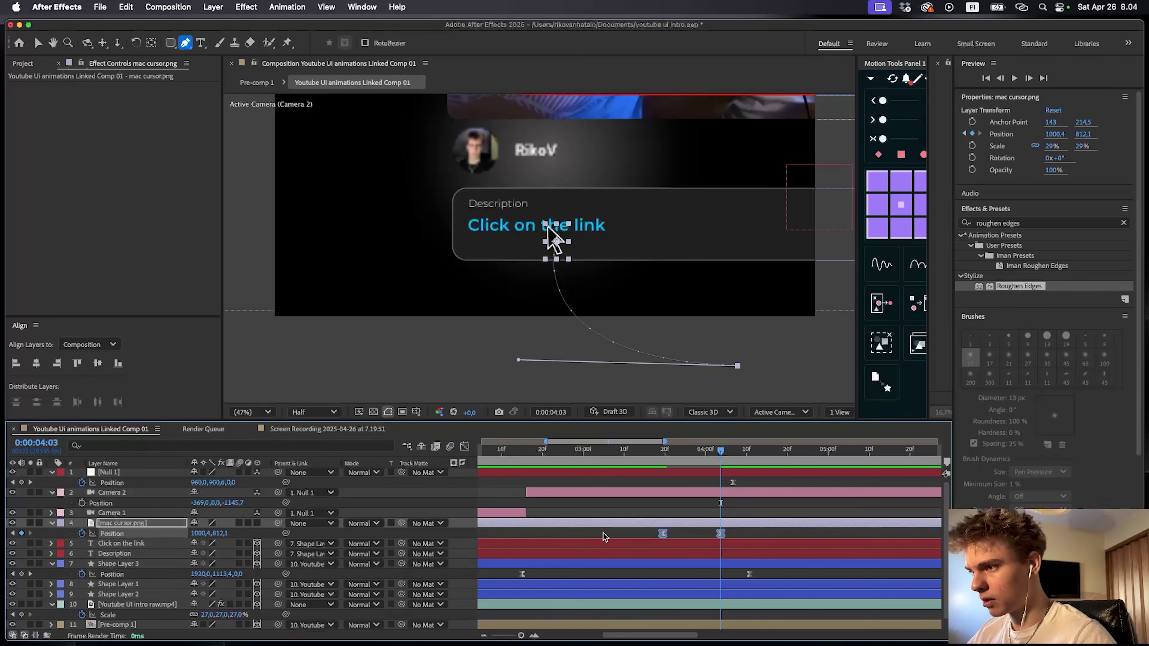
pyautogui.hotkey('shift', 'F3')
pyautogui.scroll(4, 713, 574)
pyautogui.press('v')
pyautogui.moveTo(548, 598); pyautogui.dragTo(573, 598)
pyautogui.moveTo(707, 598); pyautogui.dragTo(688, 598)
pyautogui.click(464, 446)
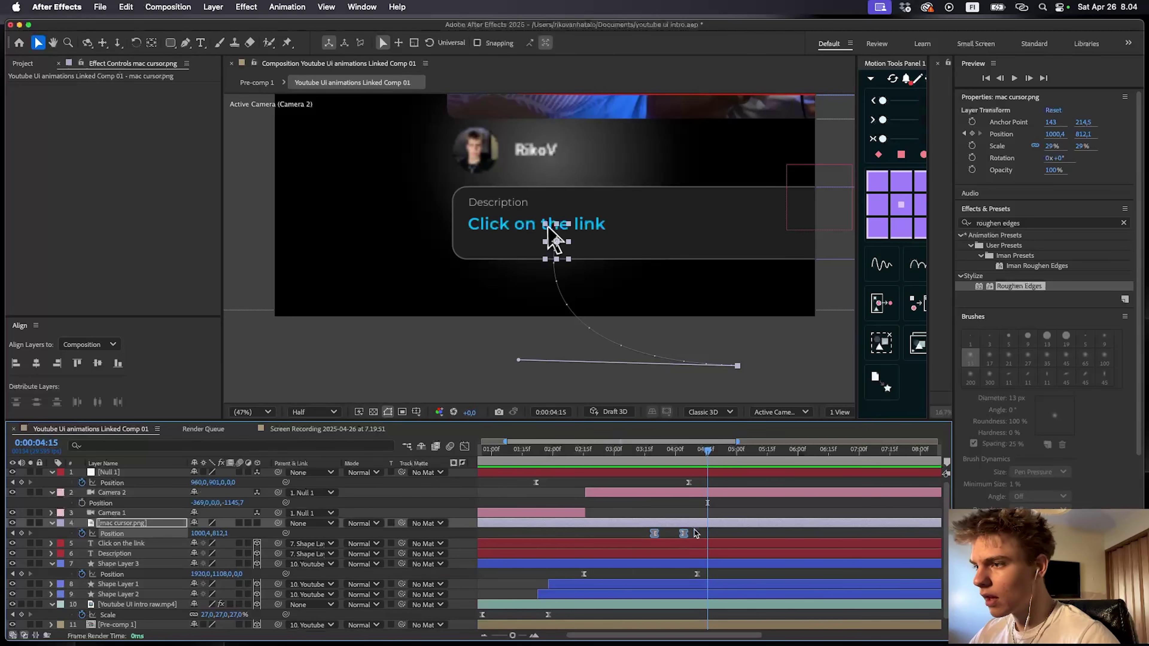
# - Move the last cursor keyframe to about 0:00:05:11, shift the start point at 0:00:03:14 to about 1462, 1199, and reshape its path handle
pyautogui.click(694, 534)
pyautogui.click(659, 536)
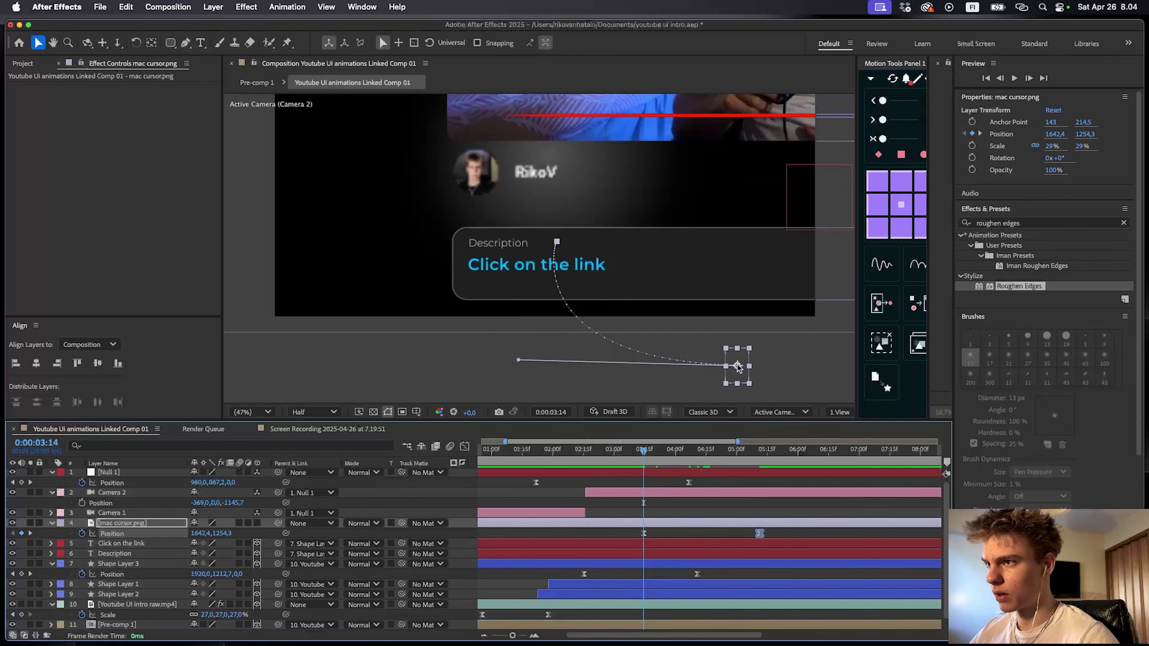
pyautogui.moveTo(738, 367); pyautogui.dragTo(686, 351)
pyautogui.press('g')
pyautogui.moveTo(468, 344); pyautogui.dragTo(583, 376)
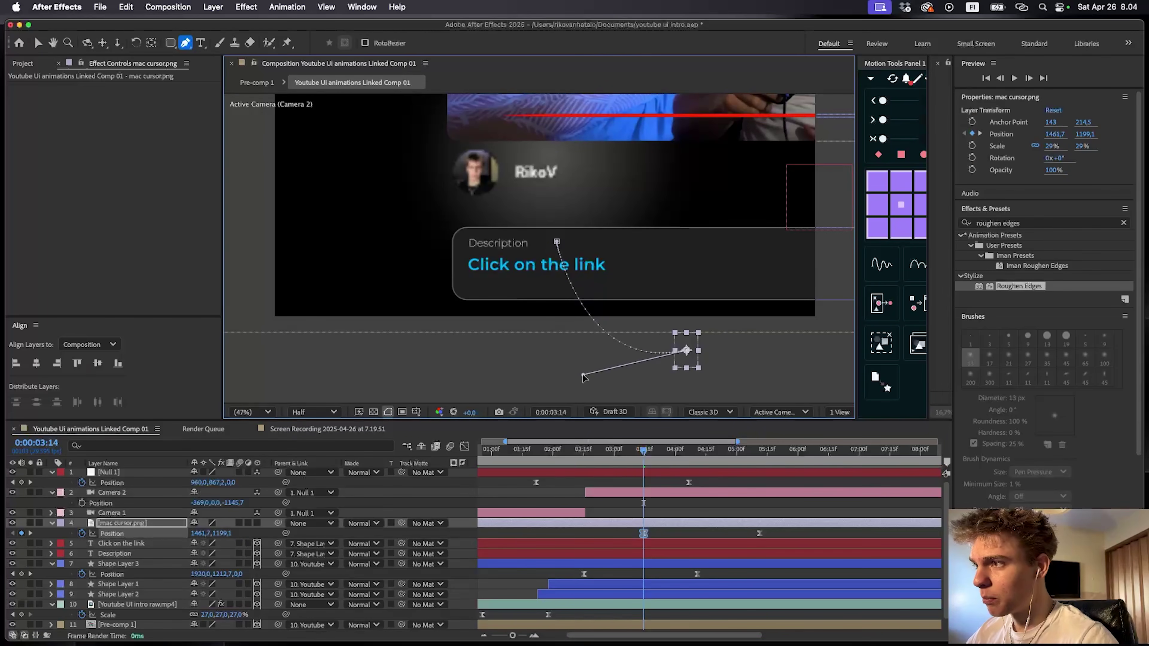
# - Preview the cursor move and shift its first Position keyframe earlier to about 0:00:02:25
pyautogui.press('space')
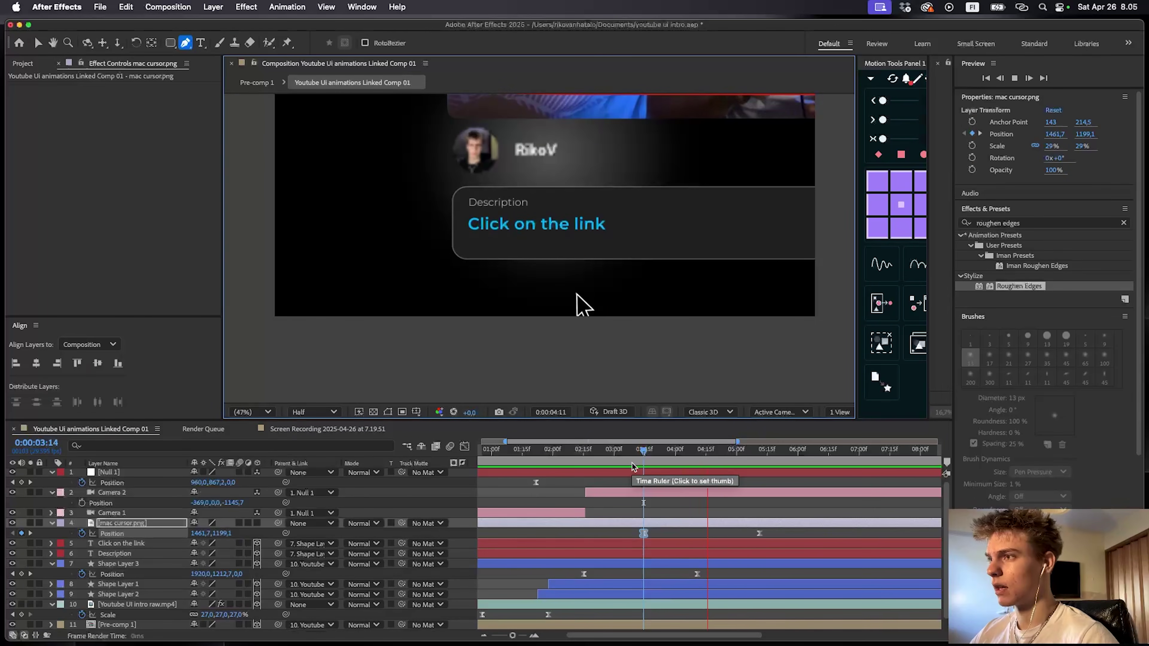
pyautogui.click(591, 450)
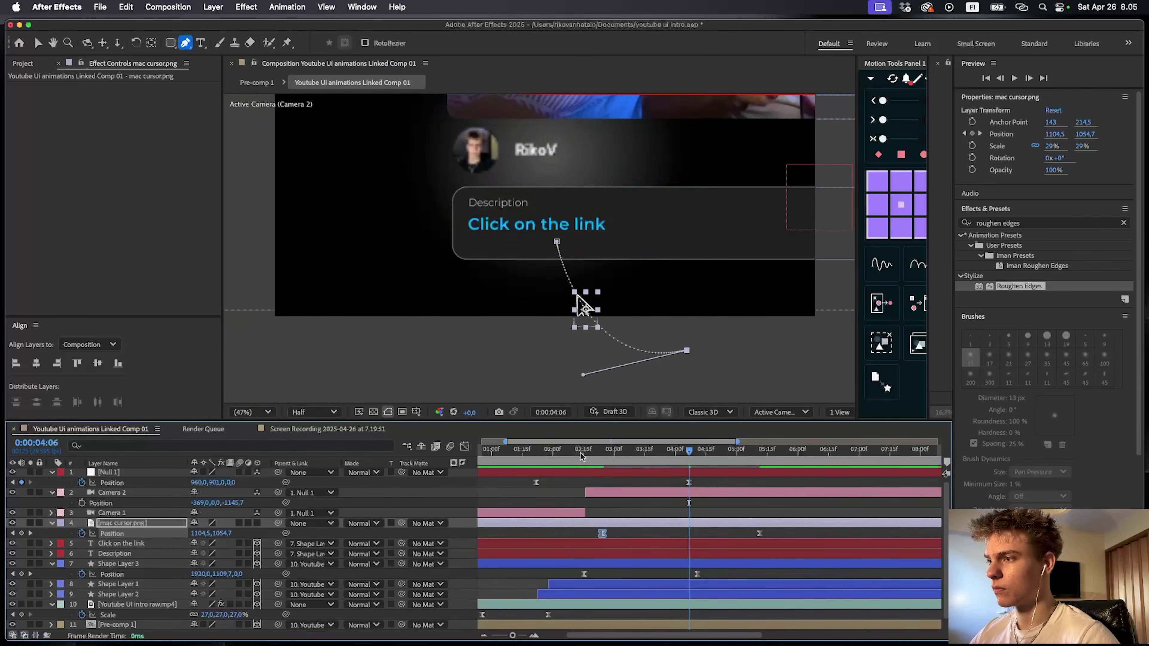
pyautogui.moveTo(688, 454); pyautogui.dragTo(576, 454)
pyautogui.press('space')
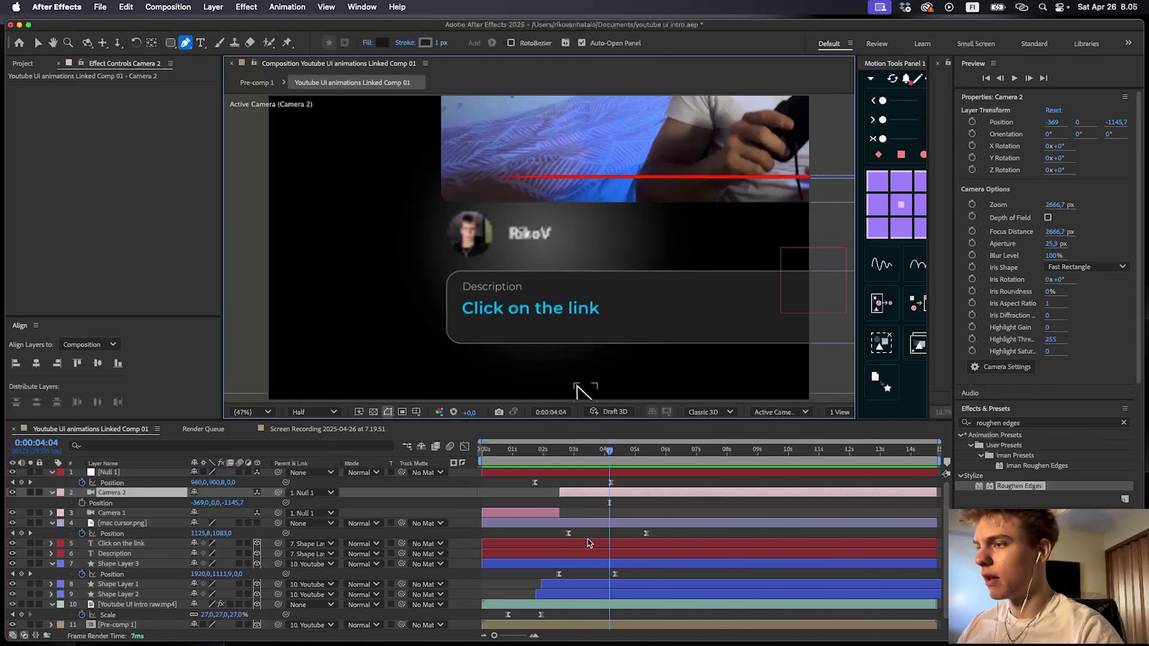
# - Create a top adjustment layer with CC Vignette, trim its start to 0:00:01:01, and preview it
pyautogui.press('Home')
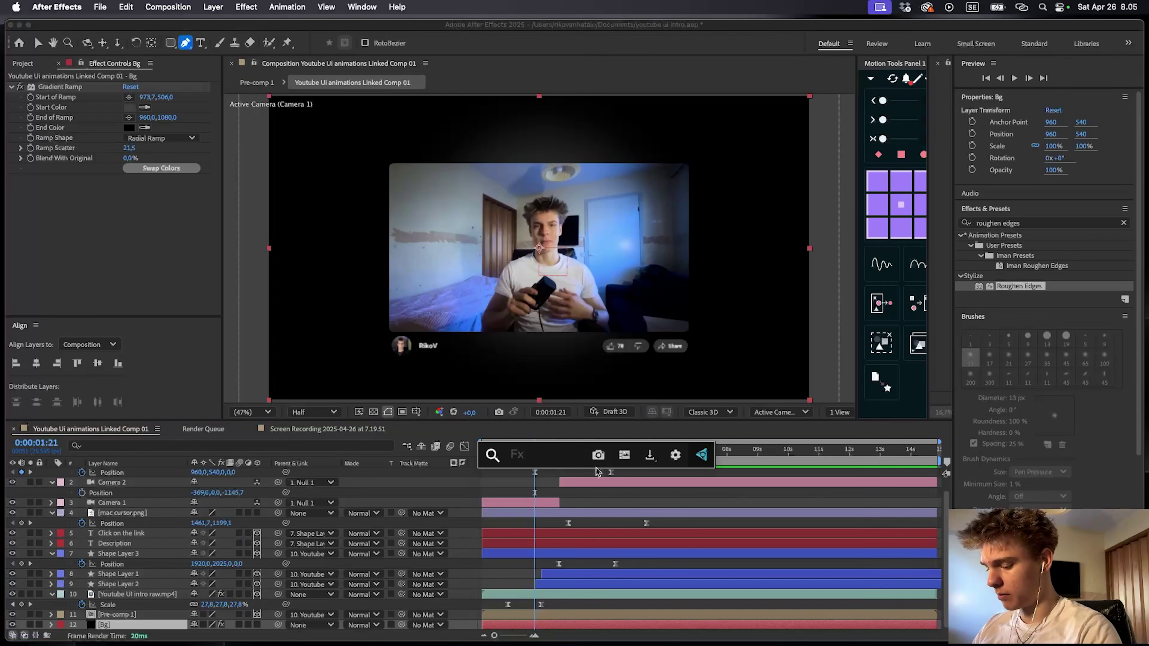
pyautogui.click(557, 501)
pyautogui.rightClick(468, 488)
pyautogui.moveTo(497, 488)
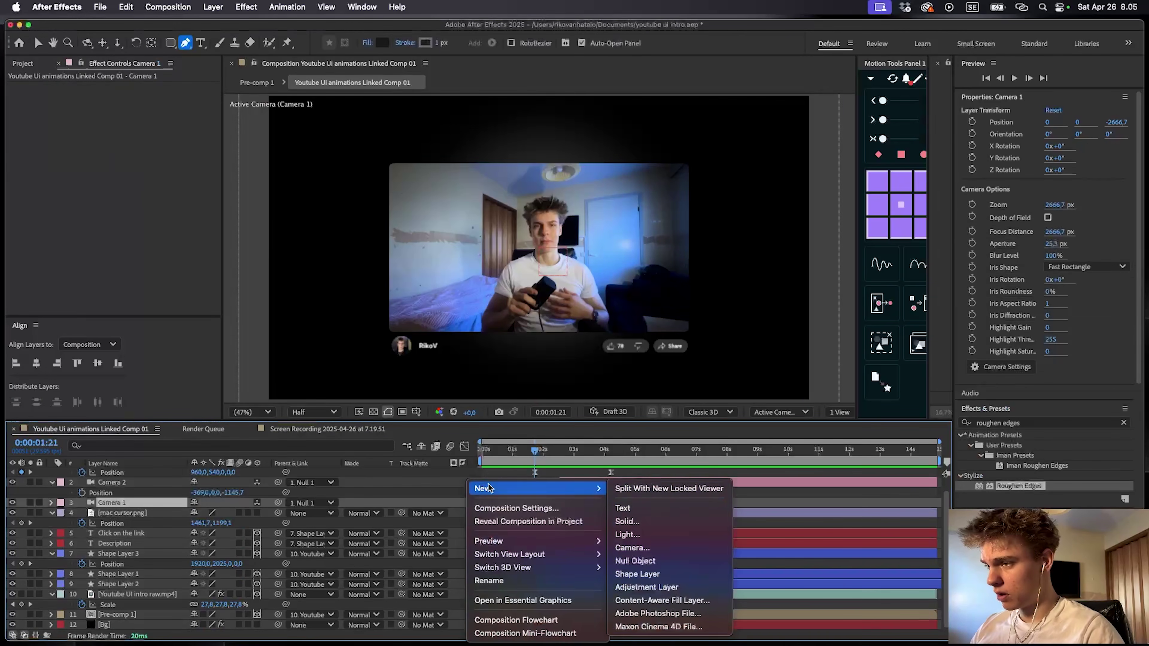
pyautogui.click(647, 587)
pyautogui.hotkey('ctrl', 'space')
pyautogui.write('vigne')
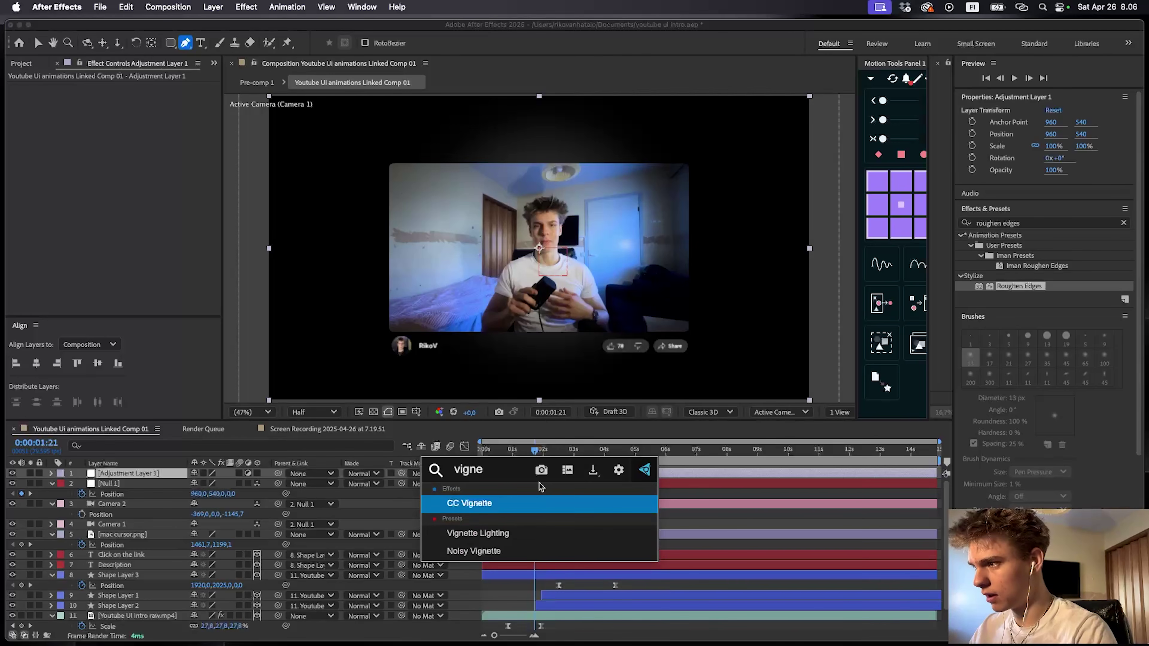
pyautogui.press('Return')
pyautogui.click(514, 451)
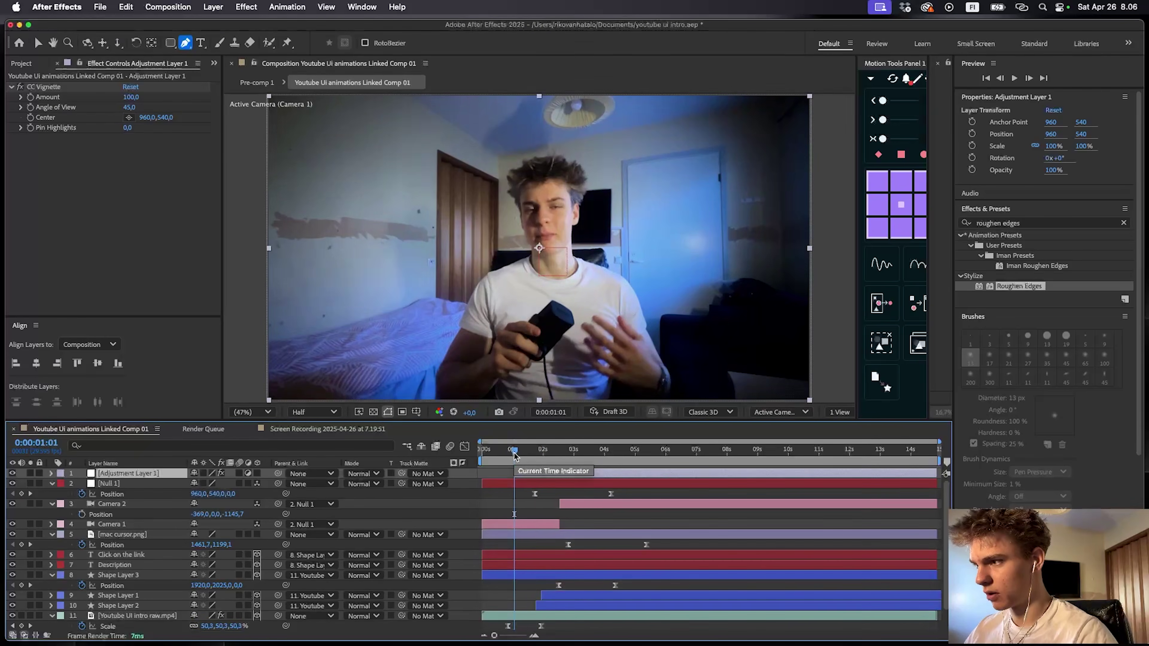
pyautogui.press('space')
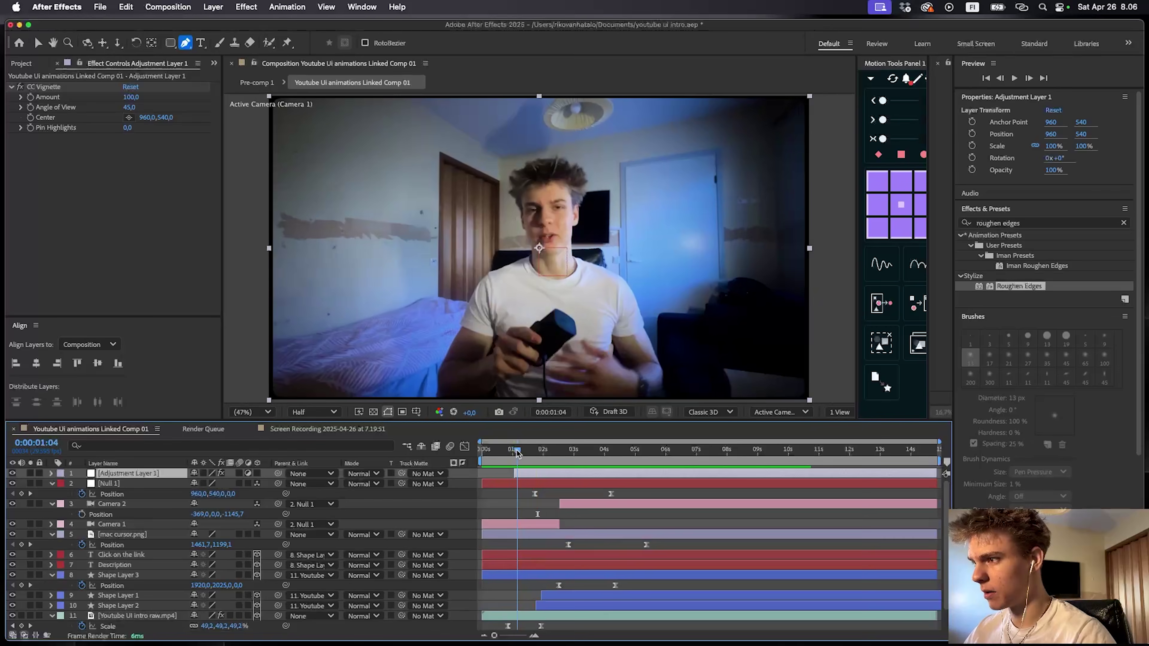
# - Apply Optics Compensation to the adjustment layer with Field Of View 16.1 and Reverse Lens Distortion enabled, and preview it
pyautogui.press('space')
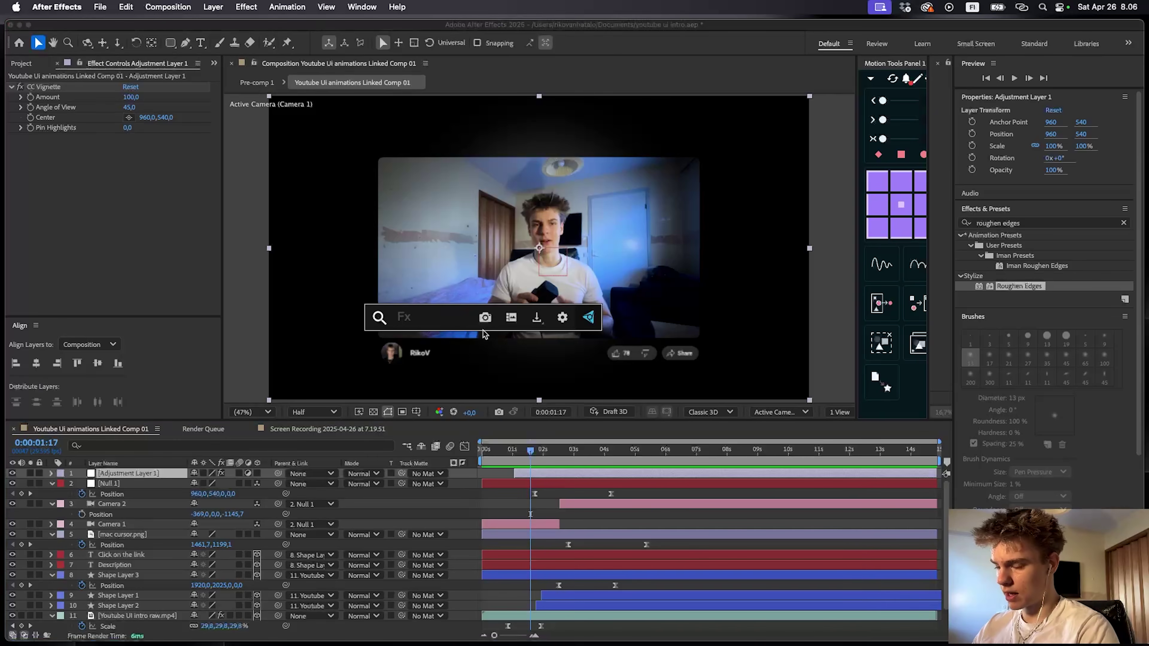
pyautogui.write('optic')
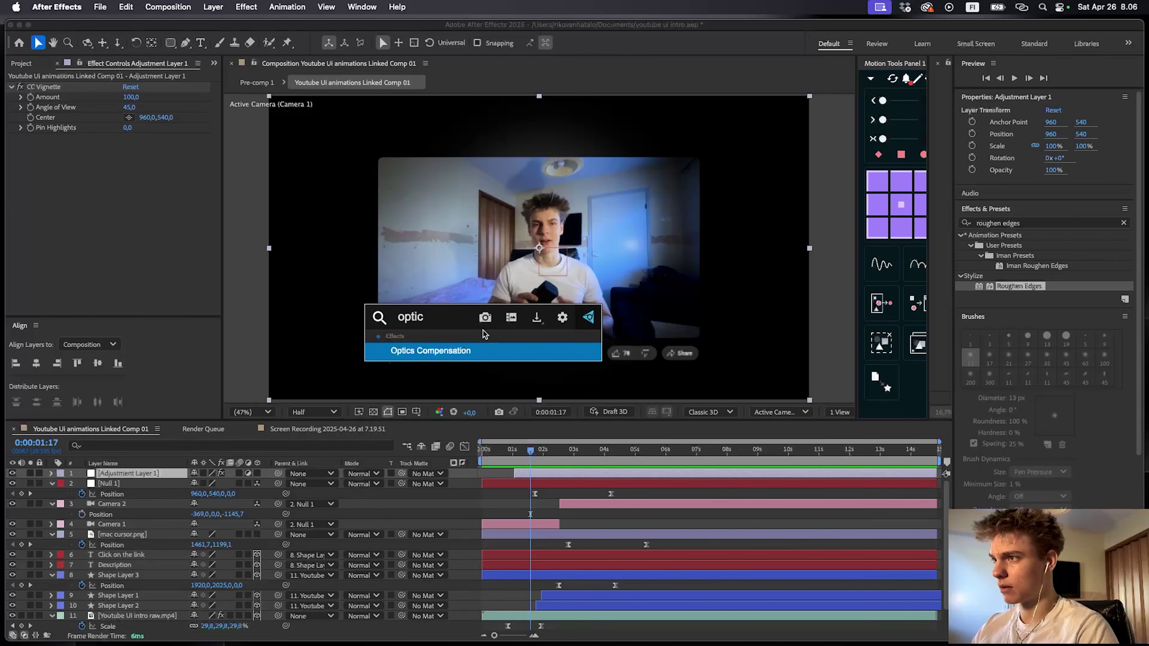
pyautogui.press('Return')
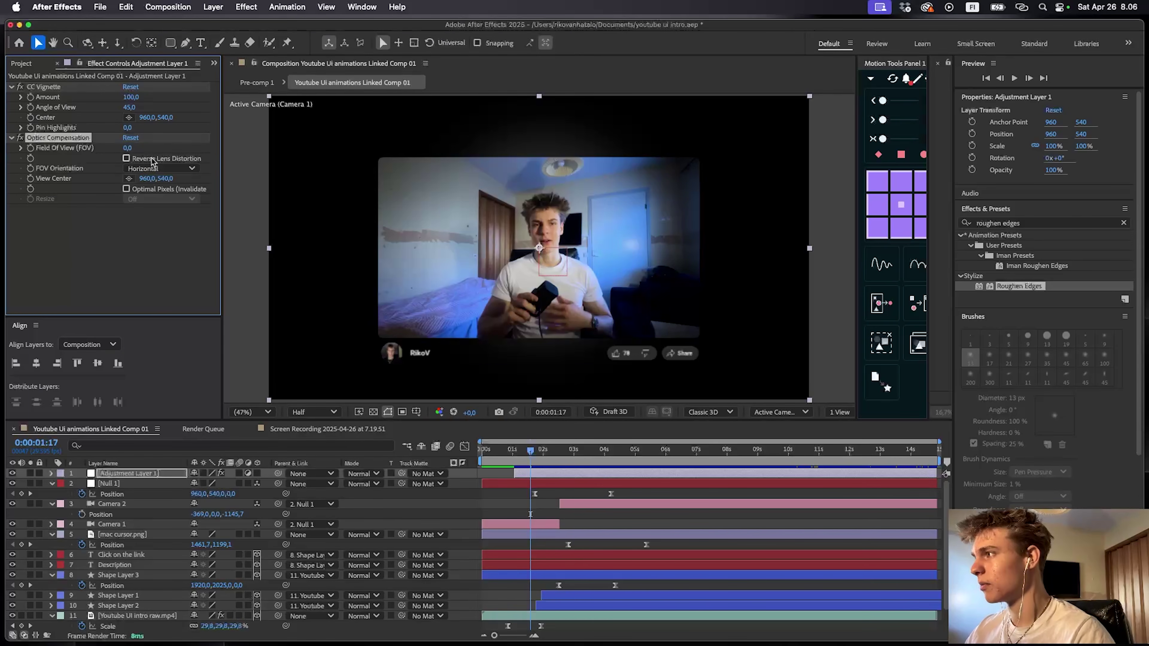
pyautogui.moveTo(129, 148); pyautogui.dragTo(145, 147)
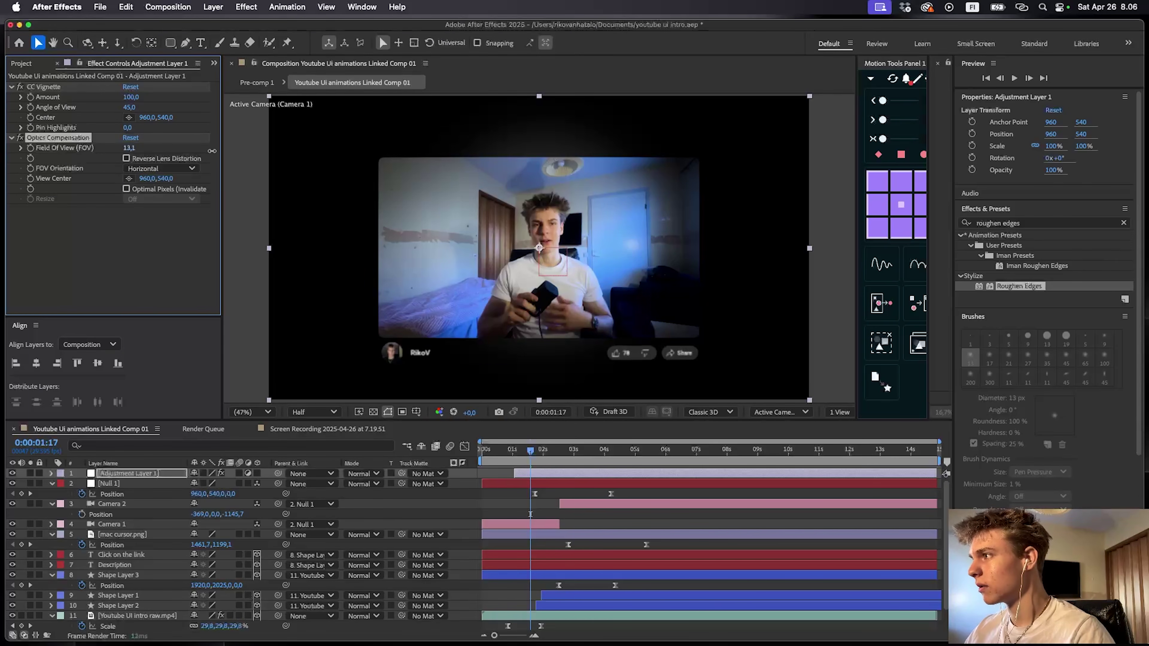
pyautogui.click(126, 159)
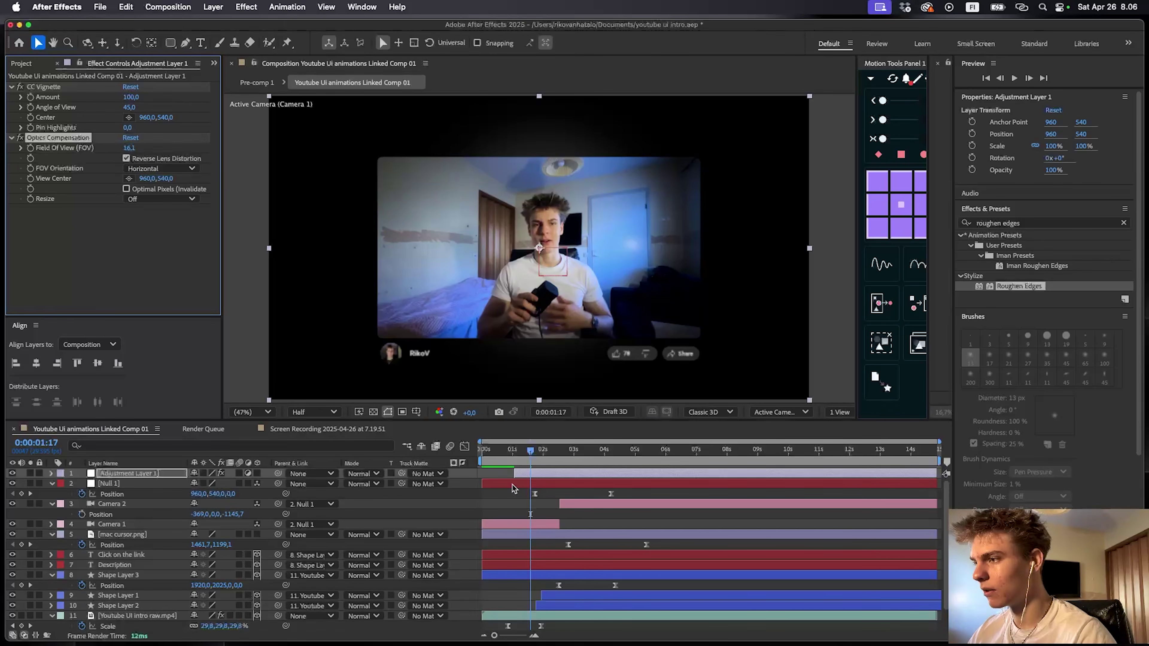
pyautogui.press('space')
# - Create a new 1920 × 1080 black solid named Blur above all other layers
pyautogui.rightClick(466, 479)
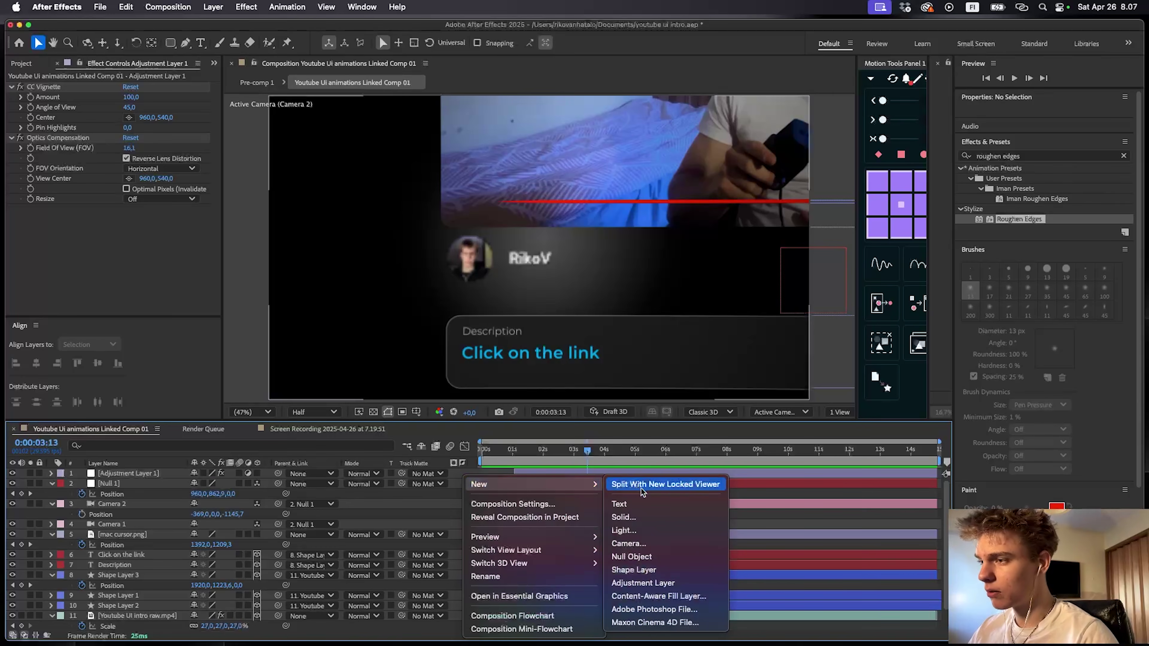
pyautogui.click(618, 518)
pyautogui.write('Blur')
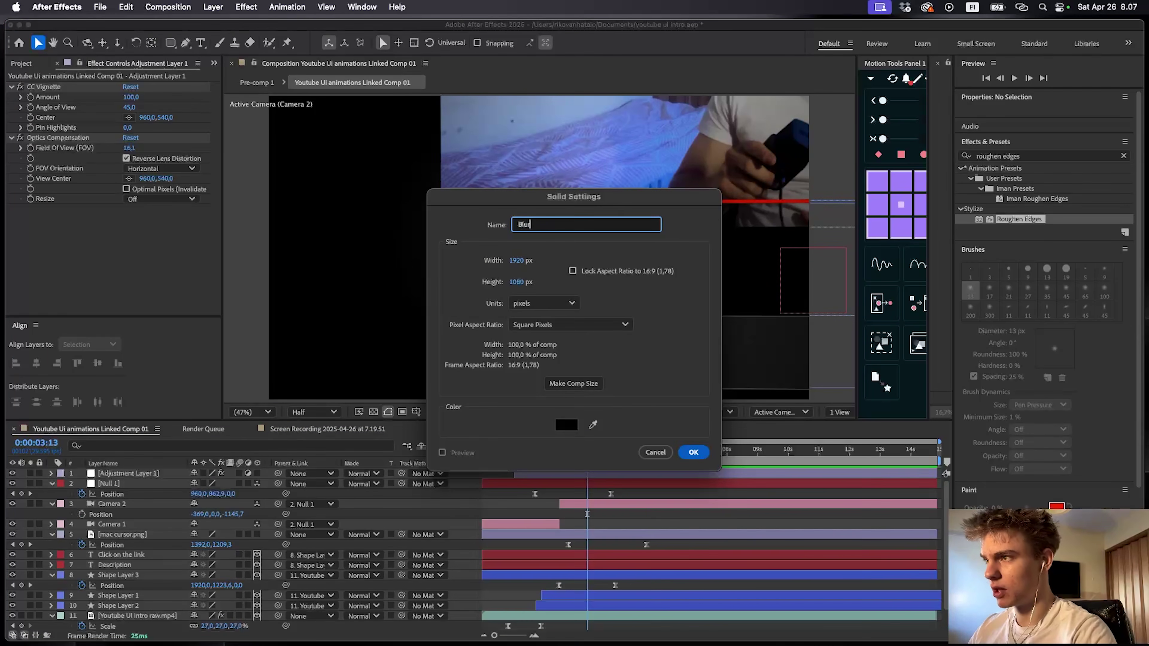
pyautogui.press('Return')
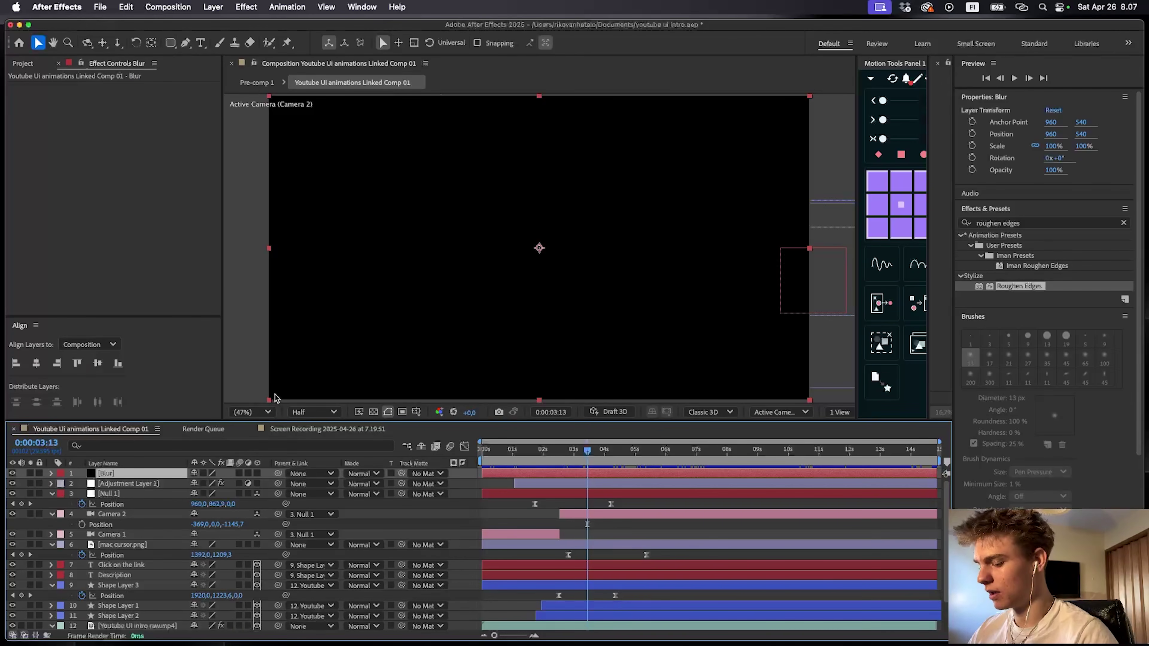
# - Add a full-frame elliptical mask to the Blur solid and set its mode to Subtract
pyautogui.click(171, 42)
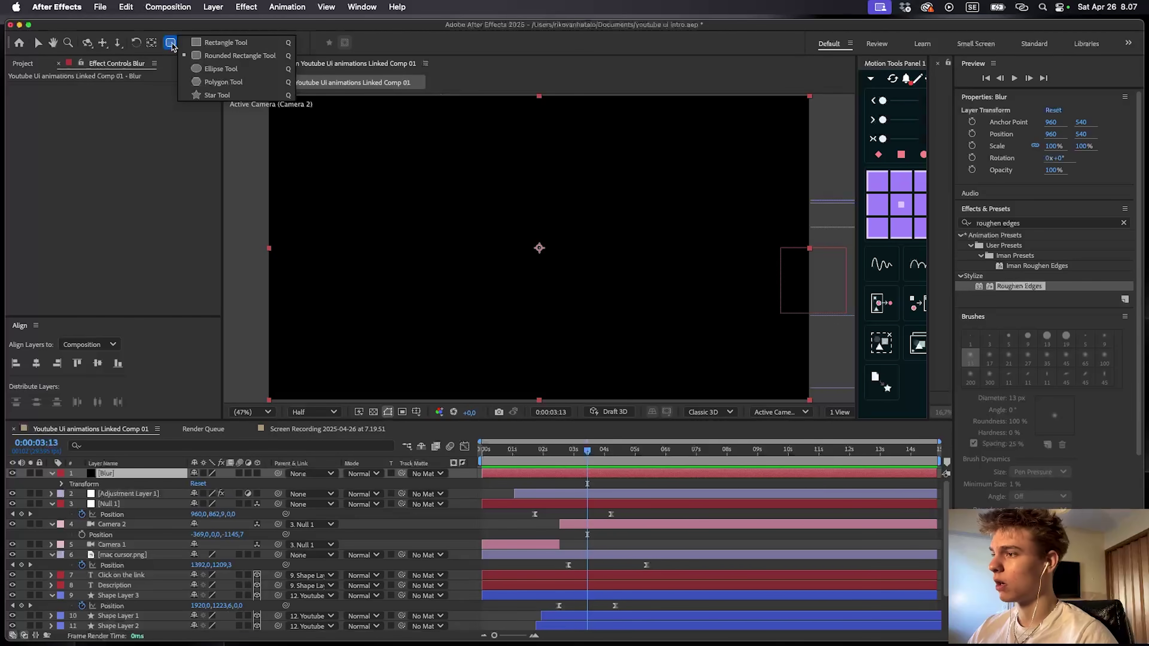
pyautogui.click(220, 68)
pyautogui.press('v')
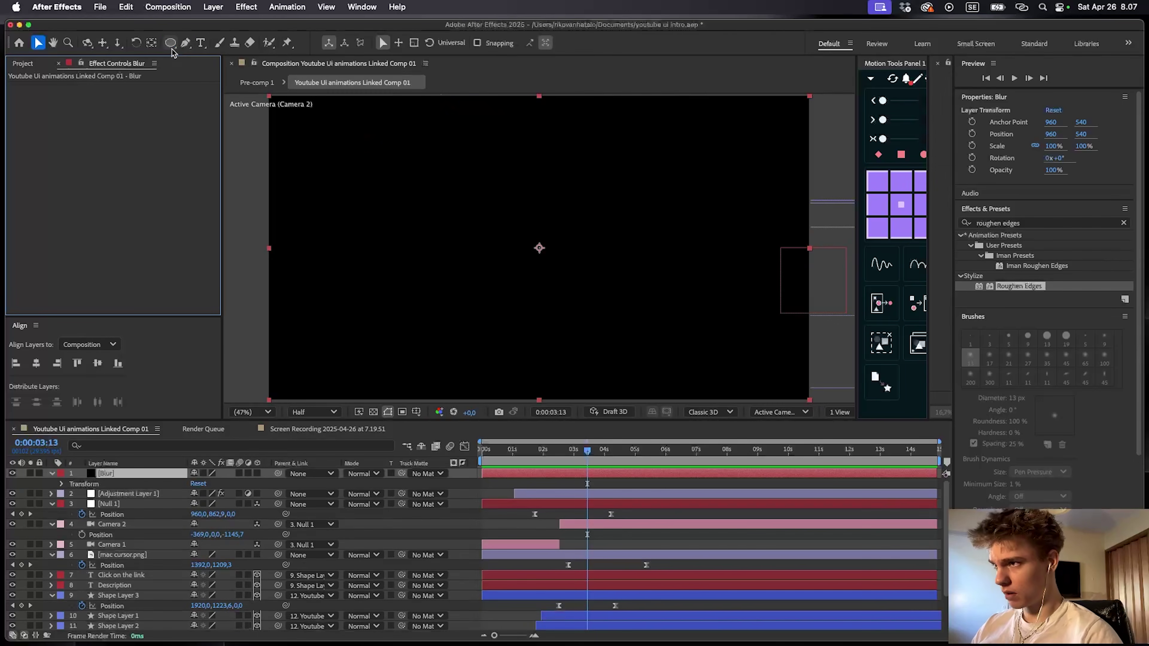
pyautogui.doubleClick(170, 43)
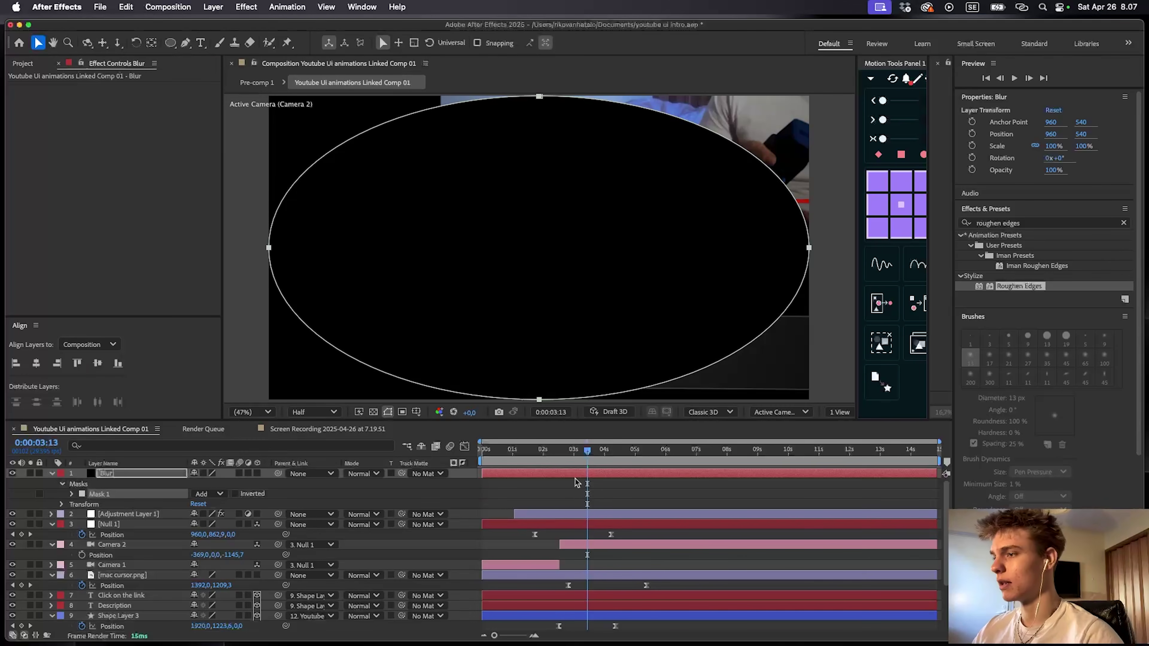
pyautogui.click(209, 495)
pyautogui.click(107, 502)
pyautogui.click(214, 496)
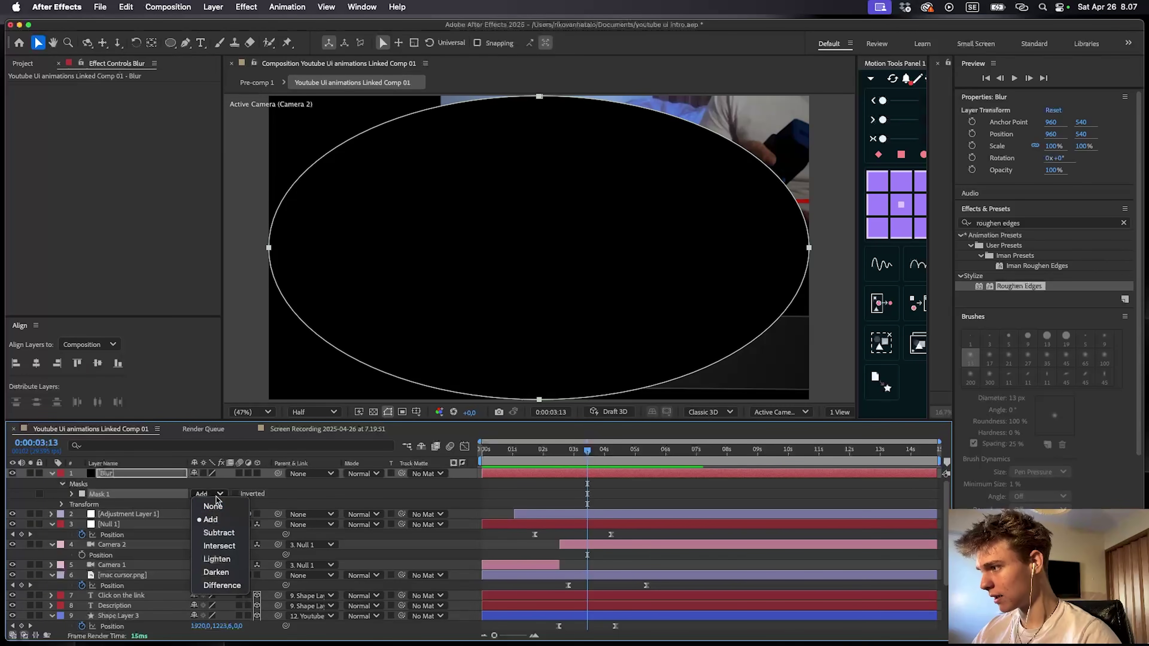
pyautogui.click(216, 498)
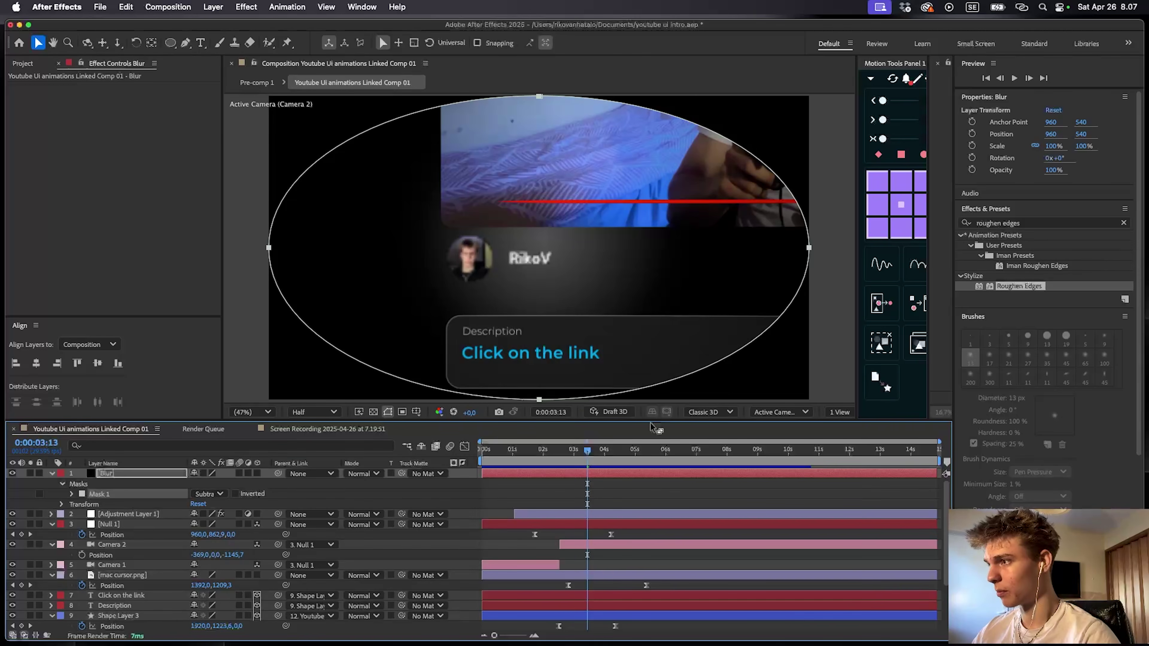
# - Apply Gaussian Blur to the Blur solid with Blurriness 216.7 and Repeat Edge Pixels enabled
pyautogui.hotkey('ctrl', 'space')
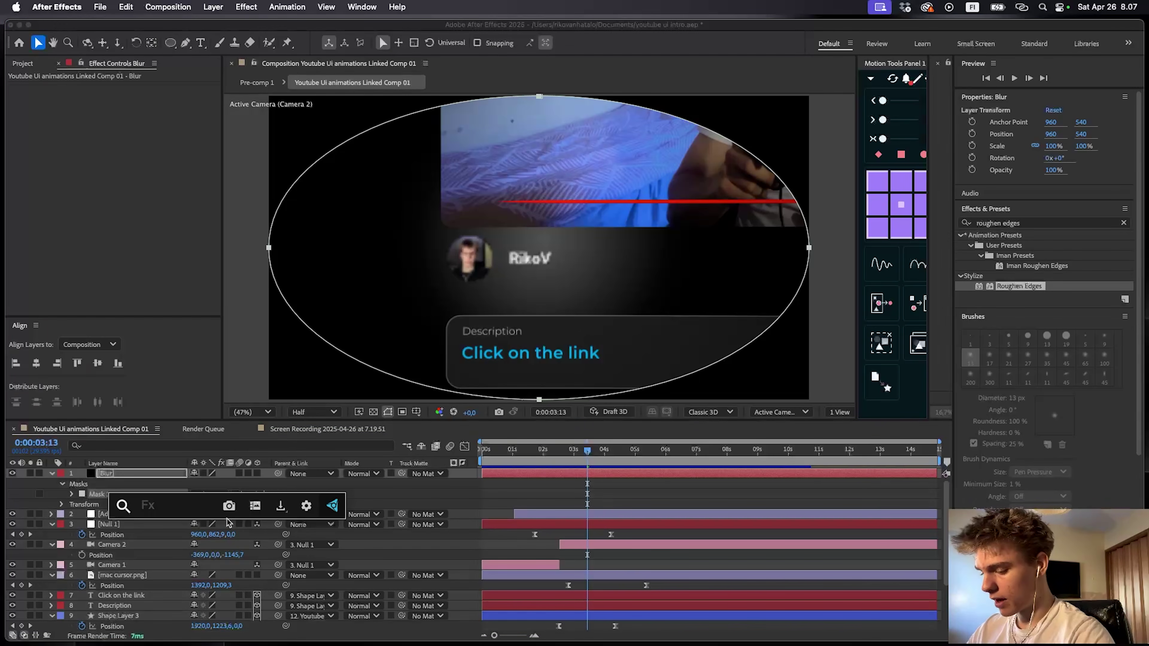
pyautogui.write('gaus')
pyautogui.press('Return')
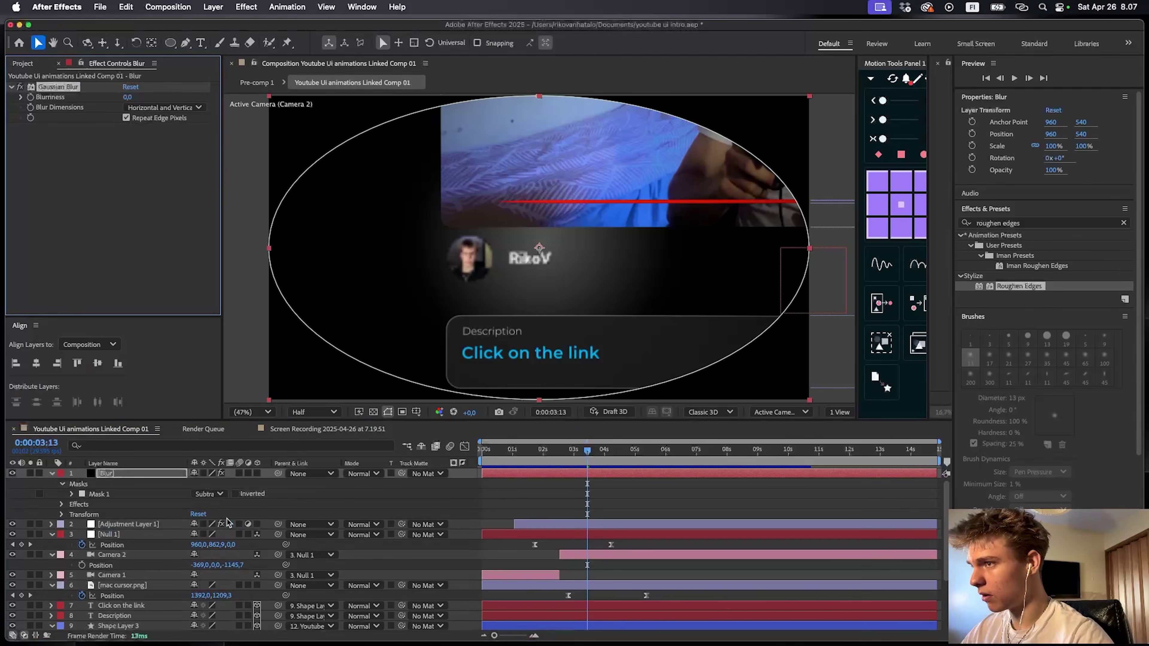
pyautogui.moveTo(127, 97); pyautogui.dragTo(1093, 276)
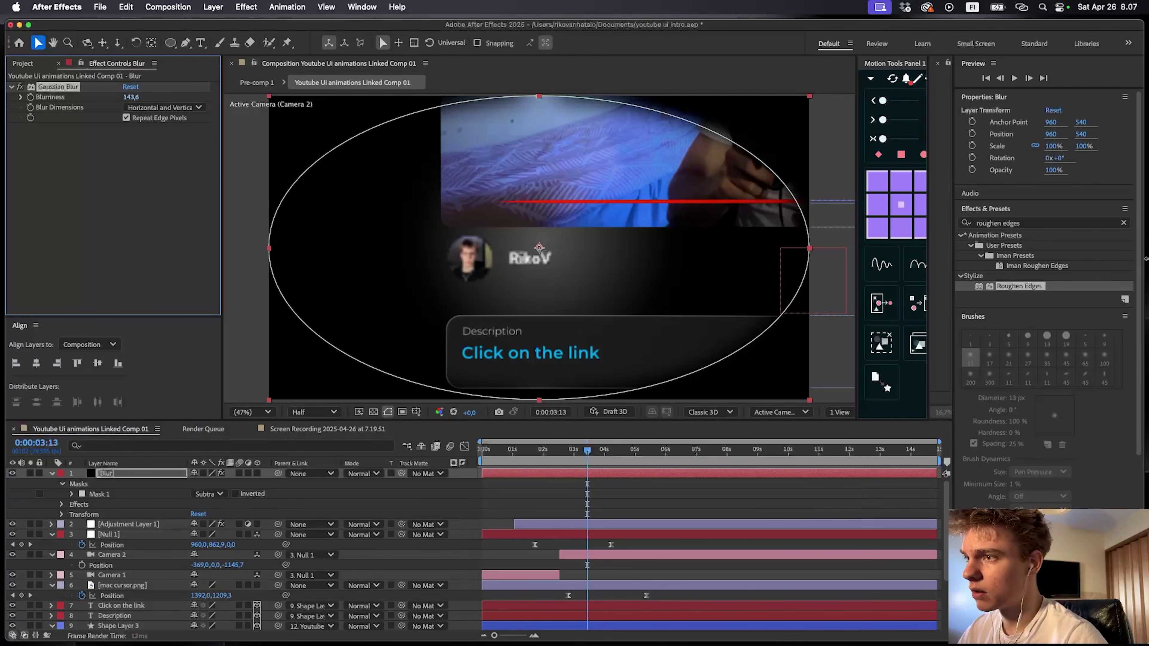
pyautogui.moveTo(132, 97); pyautogui.dragTo(189, 105)
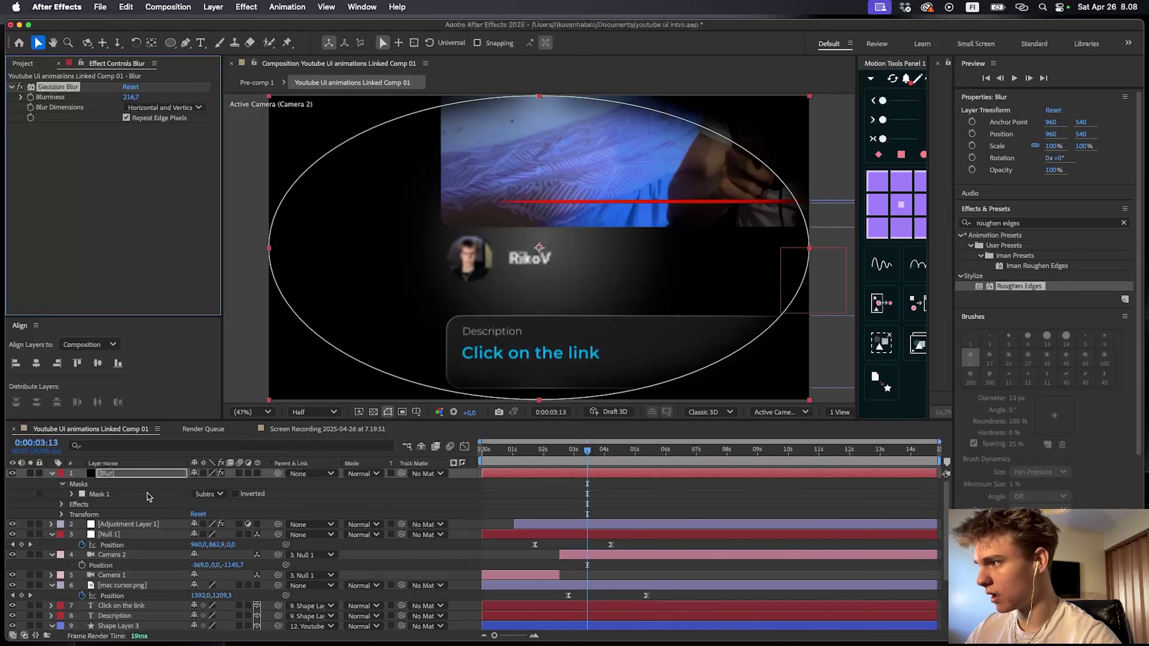
# - Feather the Blur layer's mask by about 207 pixels and scale the layer up to 119%
pyautogui.click(131, 475)
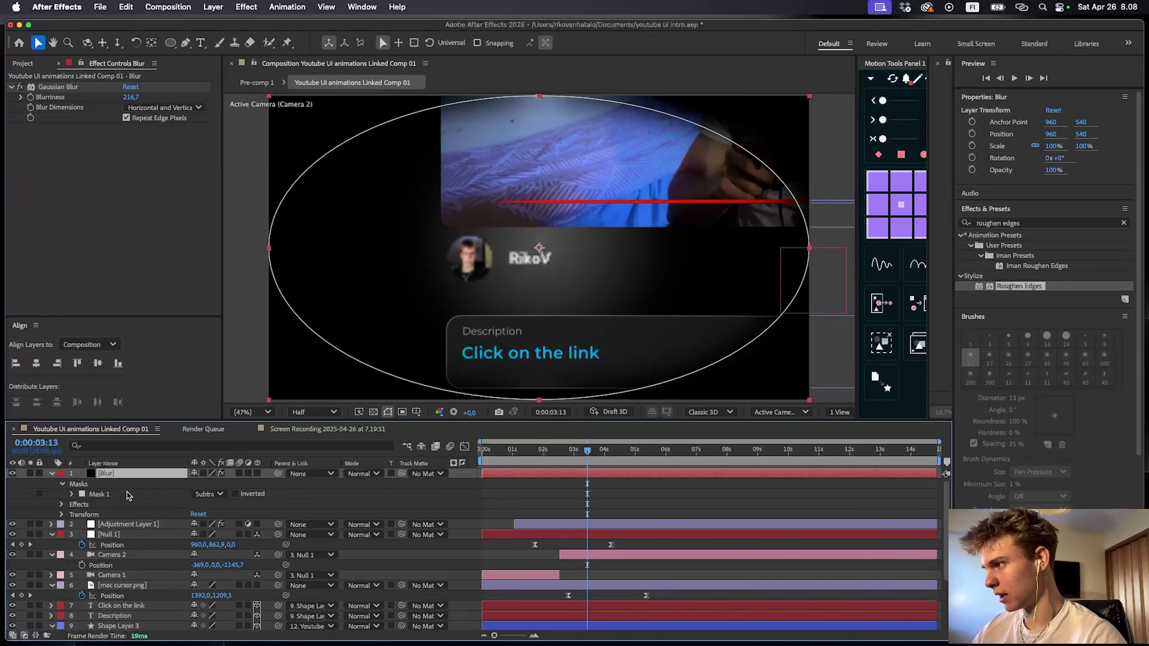
pyautogui.press('m')
pyautogui.press('m')
pyautogui.press('m')
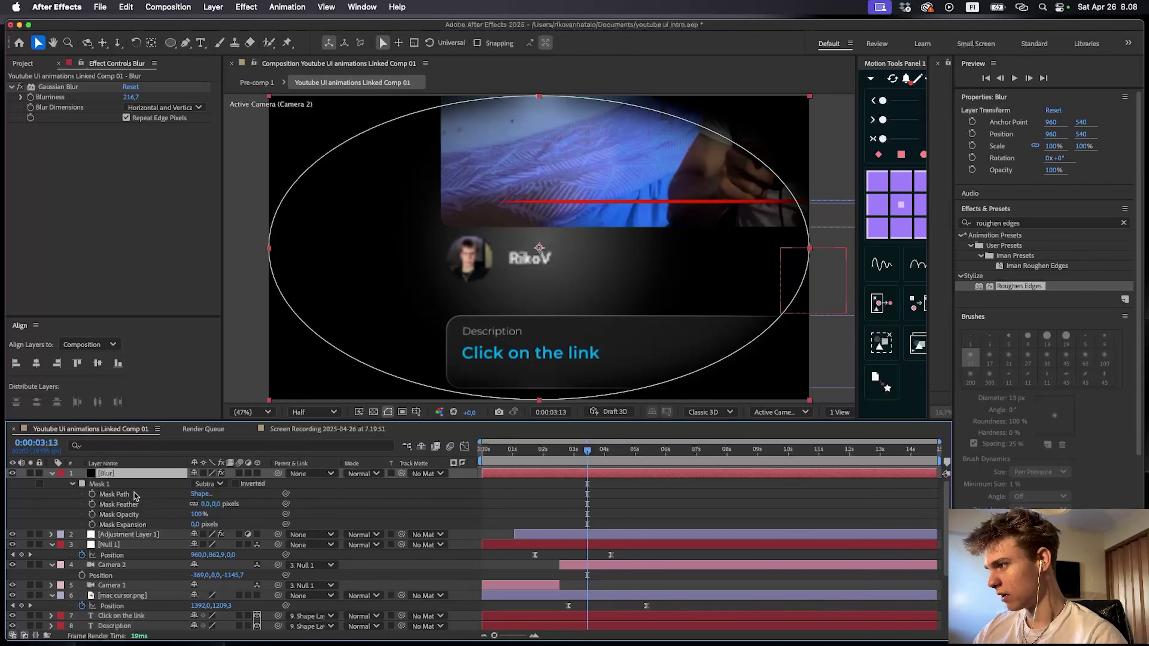
pyautogui.moveTo(210, 504); pyautogui.dragTo(313, 483)
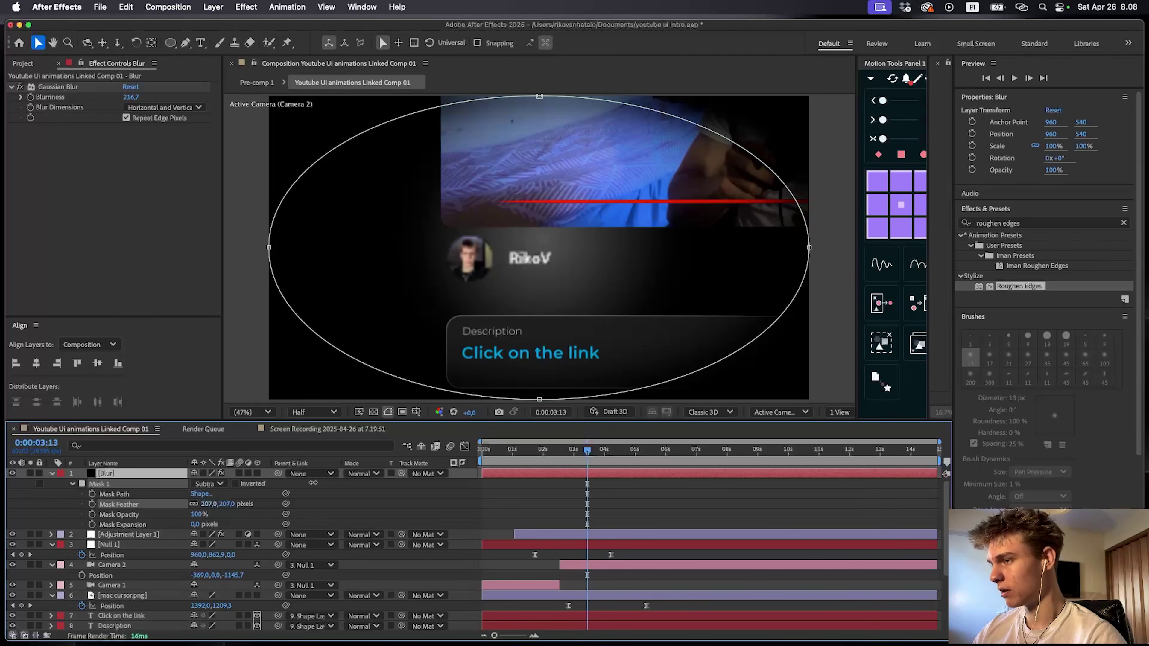
pyautogui.press('Return')
pyautogui.press('s')
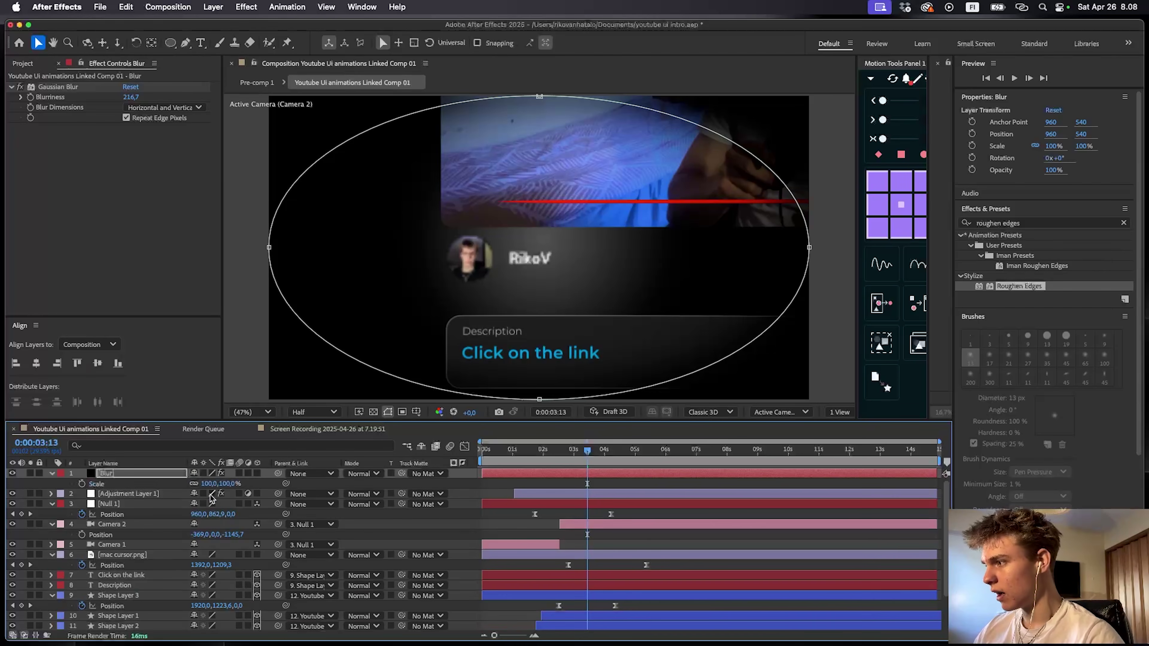
pyautogui.moveTo(206, 484); pyautogui.dragTo(215, 476)
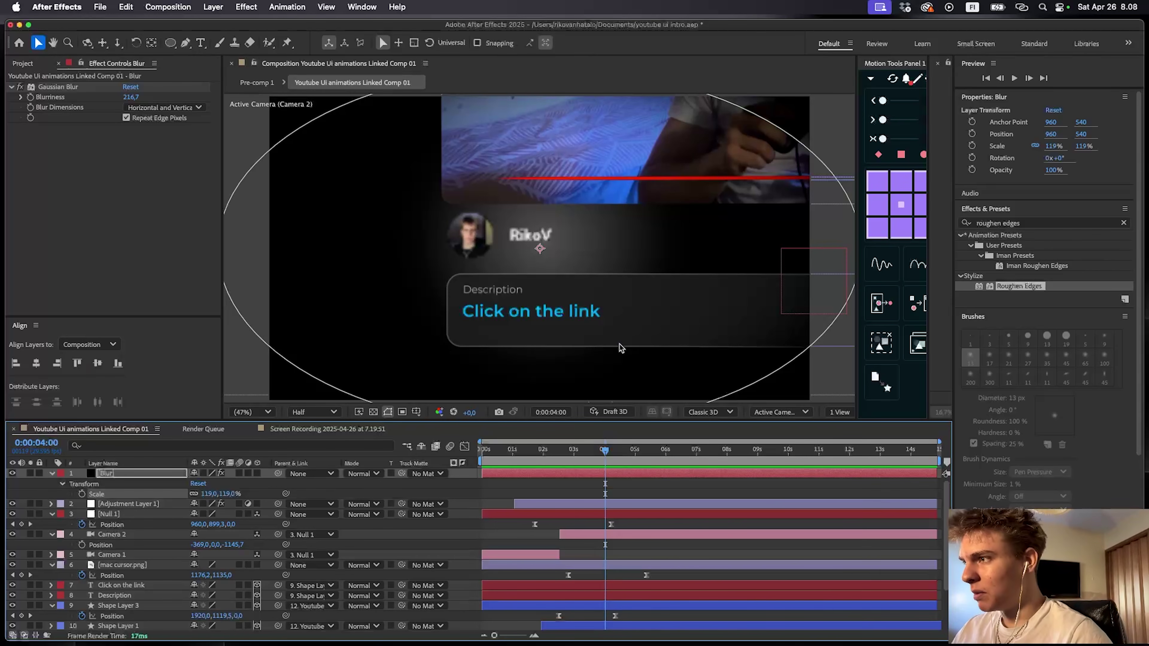
# - Increase the Blur layer's mask feather to about 1072 pixels
pyautogui.press('m')
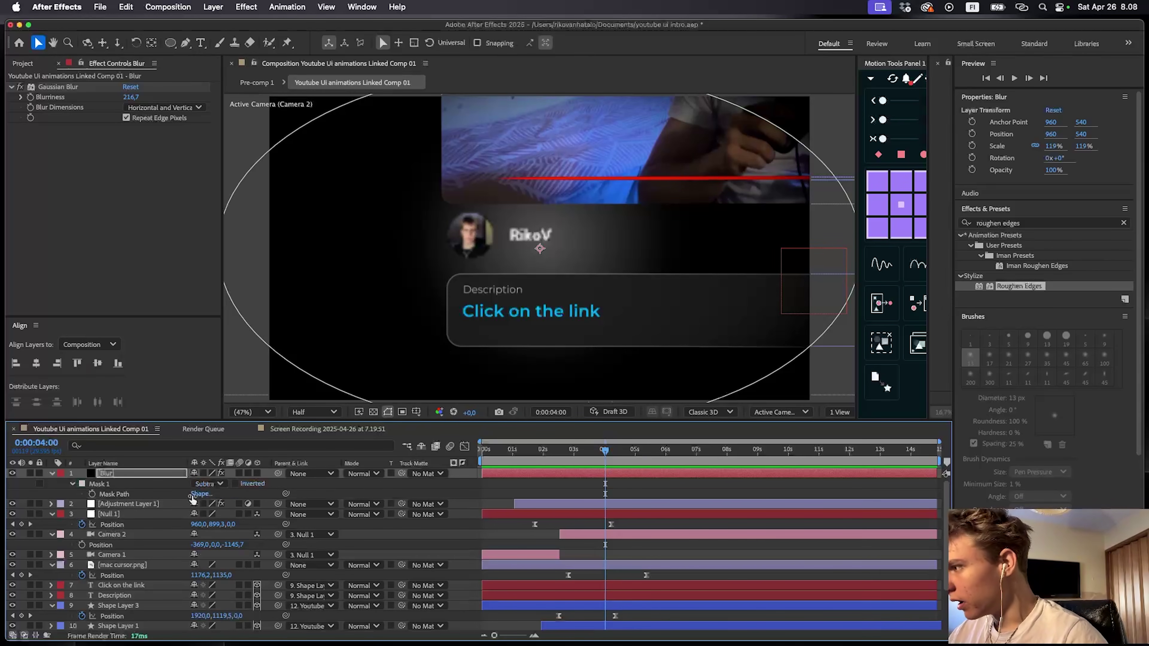
pyautogui.press('m')
pyautogui.moveTo(229, 510); pyautogui.dragTo(777, 495)
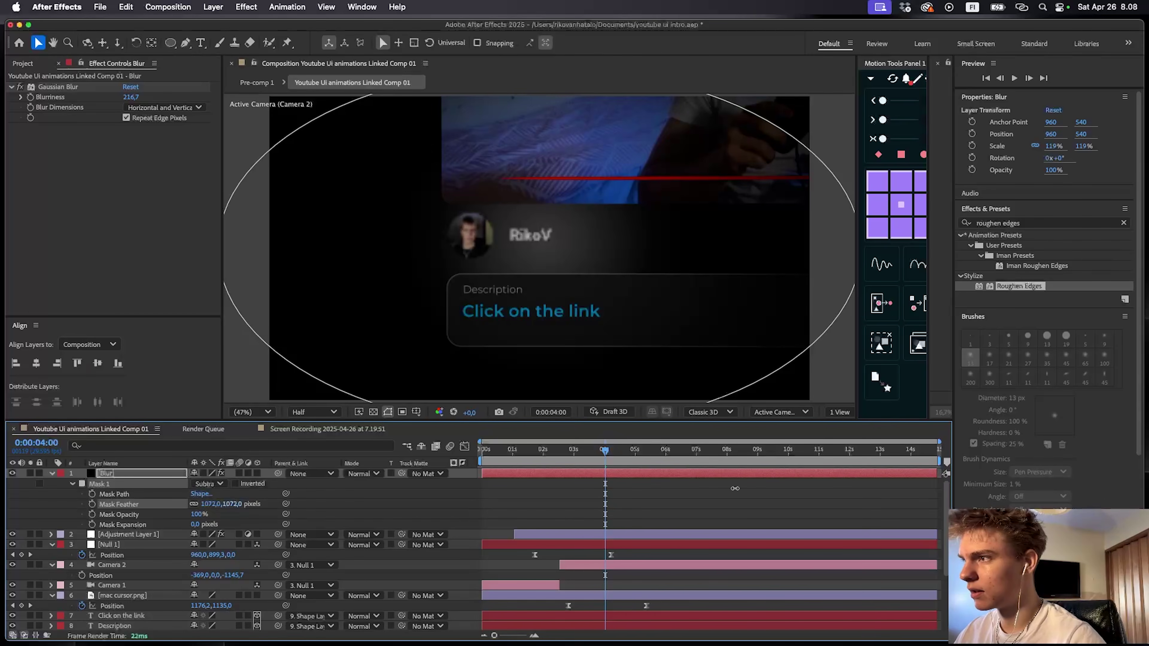
# - Collapse all layer properties and move the Blur layer directly below the Description text layer
pyautogui.press('super+a')
pyautogui.press('u')
pyautogui.moveTo(157, 474); pyautogui.dragTo(173, 550)
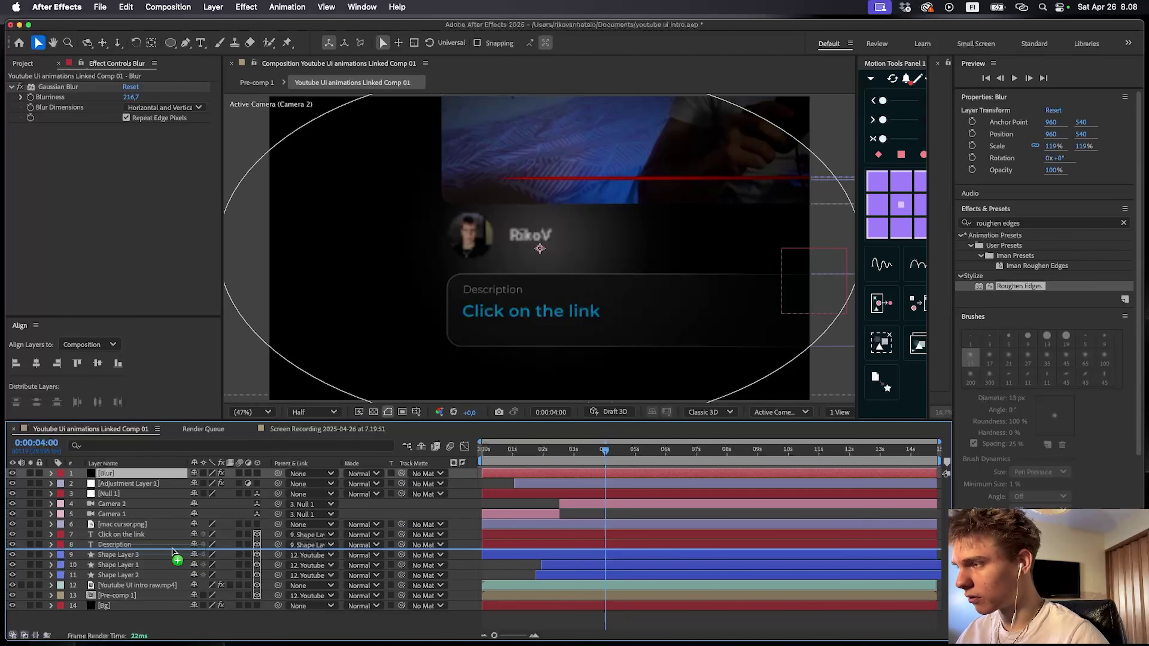
pyautogui.moveTo(173, 549); pyautogui.dragTo(173, 549)
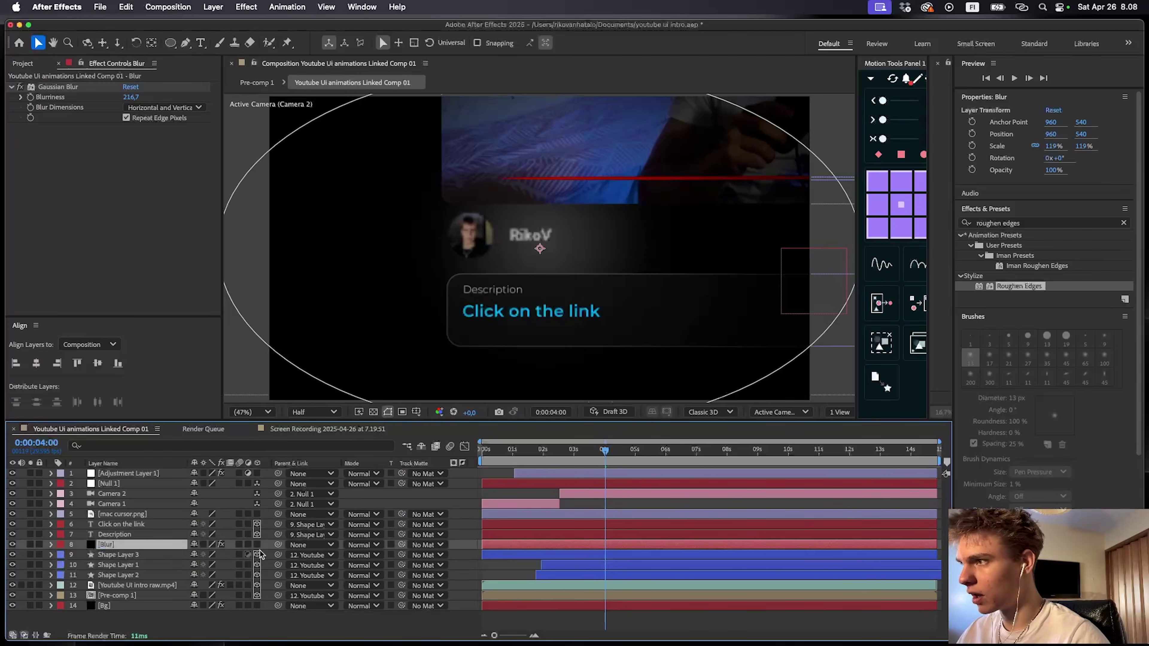
# - Animate the Blur layer's opacity from 0% to 100% between about 0:00:02:20 and 0:00:03:04 with Easy Ease keyframes
pyautogui.press('space')
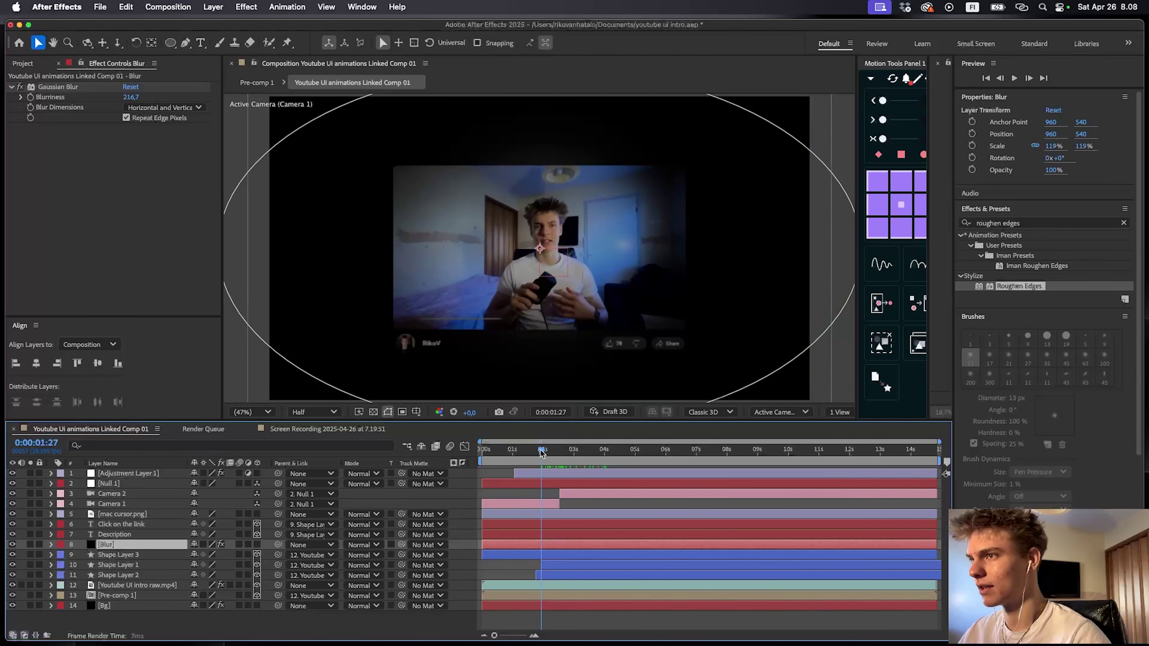
pyautogui.press('space')
pyautogui.press('t')
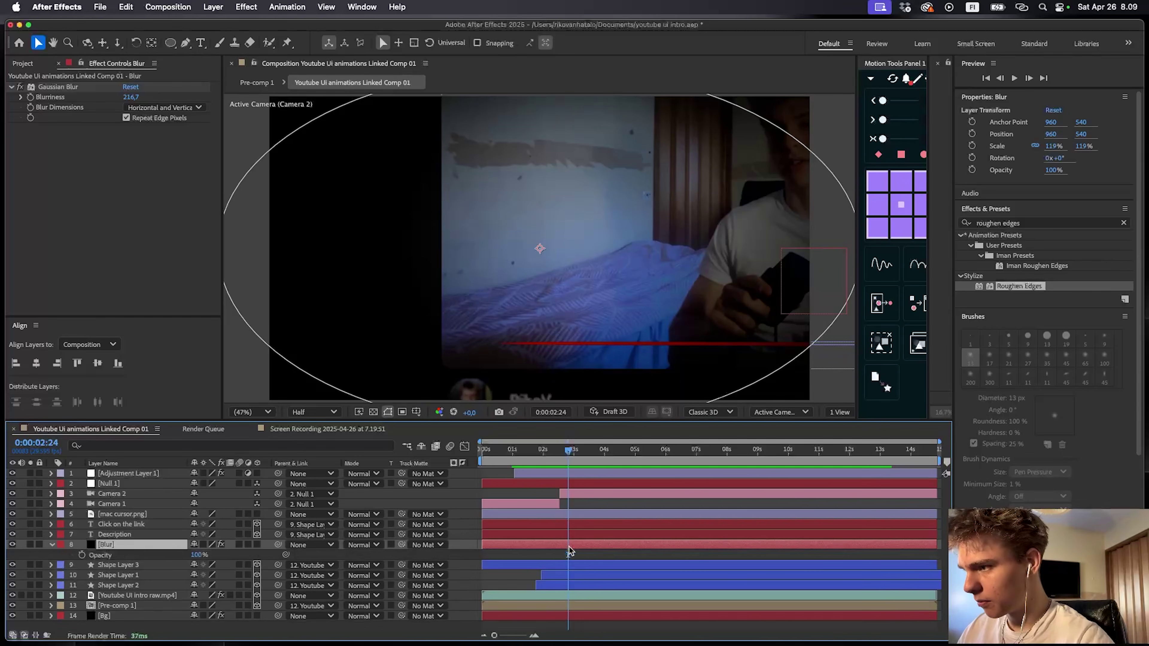
pyautogui.click(82, 555)
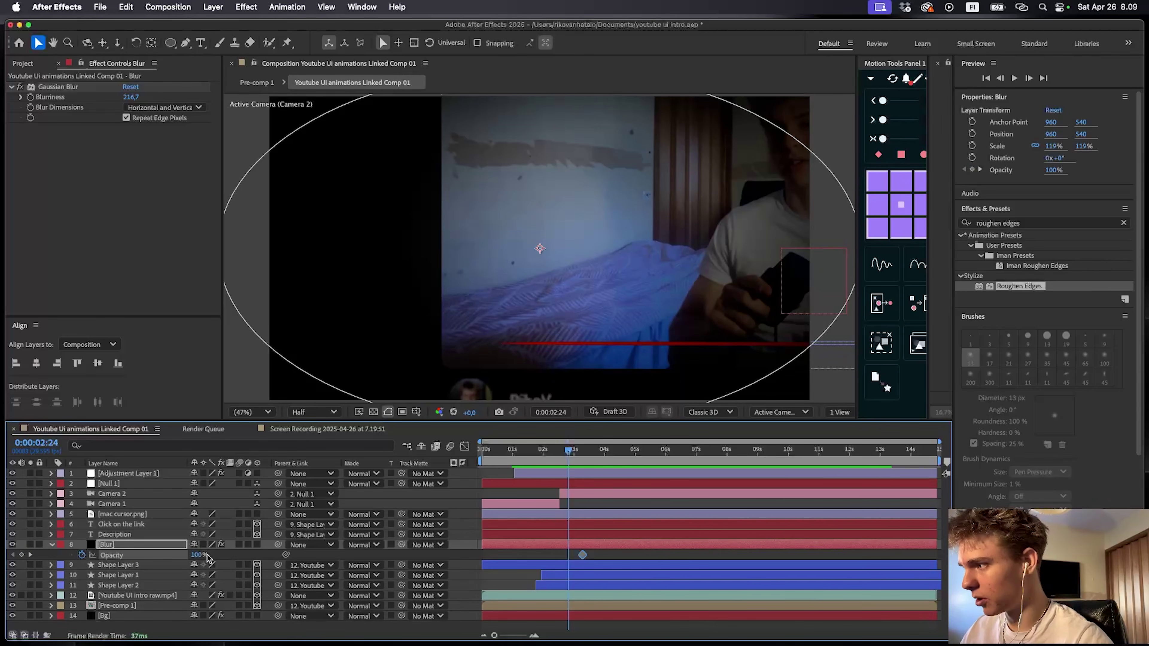
pyautogui.moveTo(195, 554); pyautogui.dragTo(126, 555)
pyautogui.moveTo(592, 554); pyautogui.dragTo(526, 557)
pyautogui.press('F9')
# - Preview the blur fade and widen its opacity keyframes to about 0:00:02:15 and 0:00:03:08
pyautogui.click(544, 451)
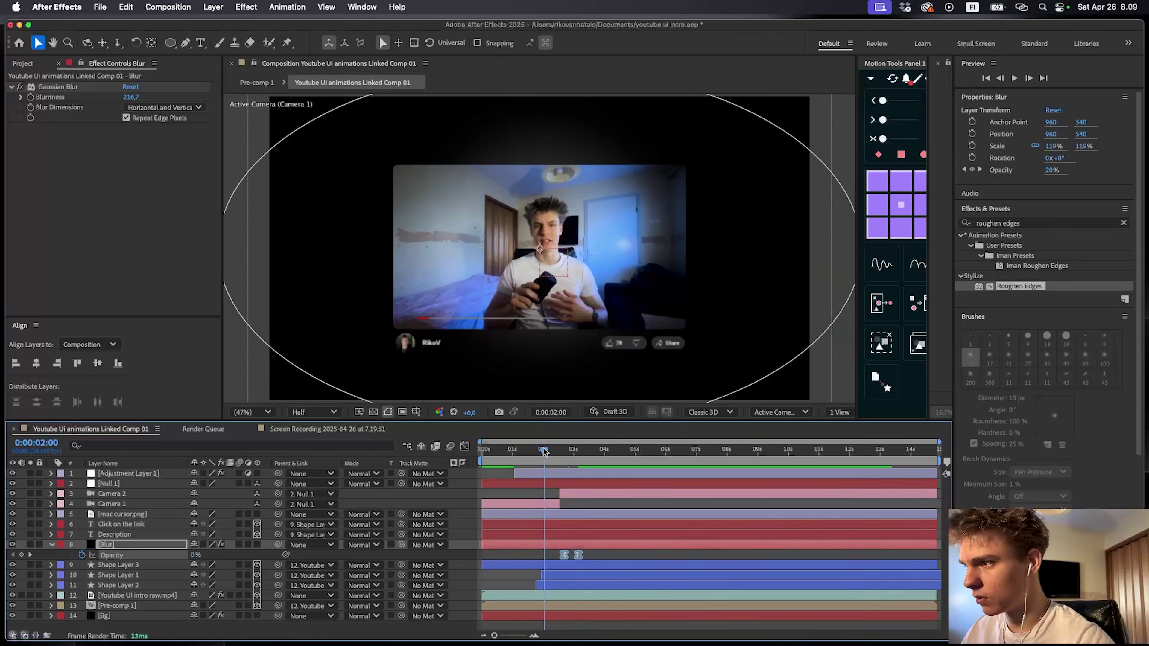
pyautogui.press('space')
pyautogui.scroll(3, 572, 503)
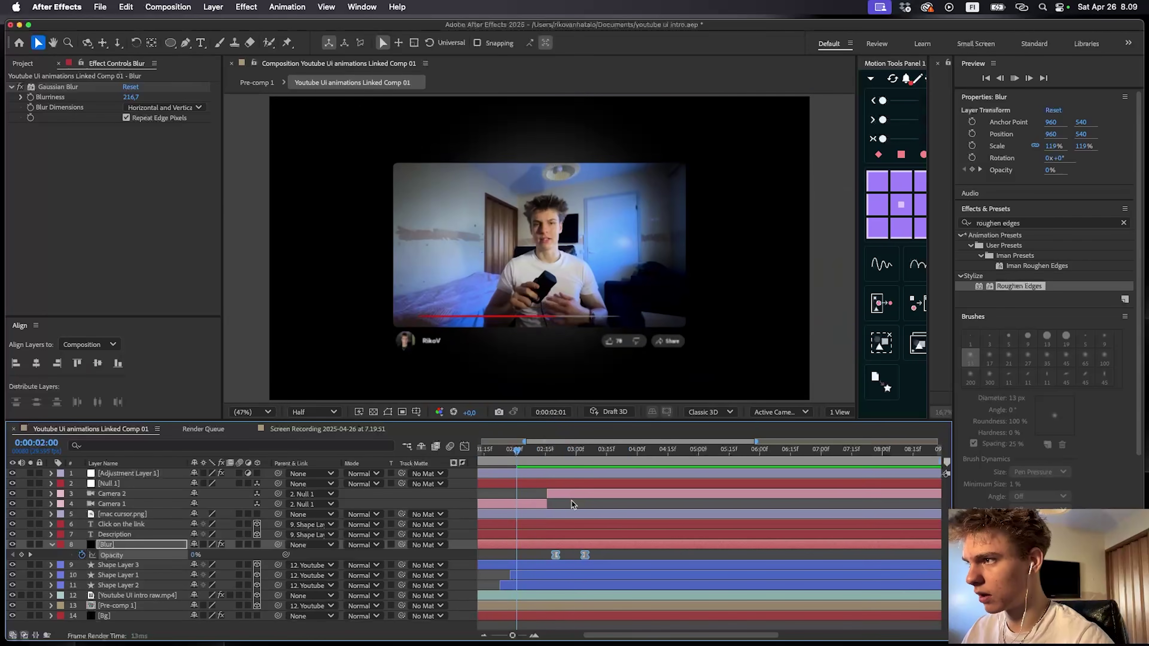
pyautogui.press('space')
pyautogui.moveTo(585, 555); pyautogui.dragTo(593, 556)
pyautogui.click(606, 557)
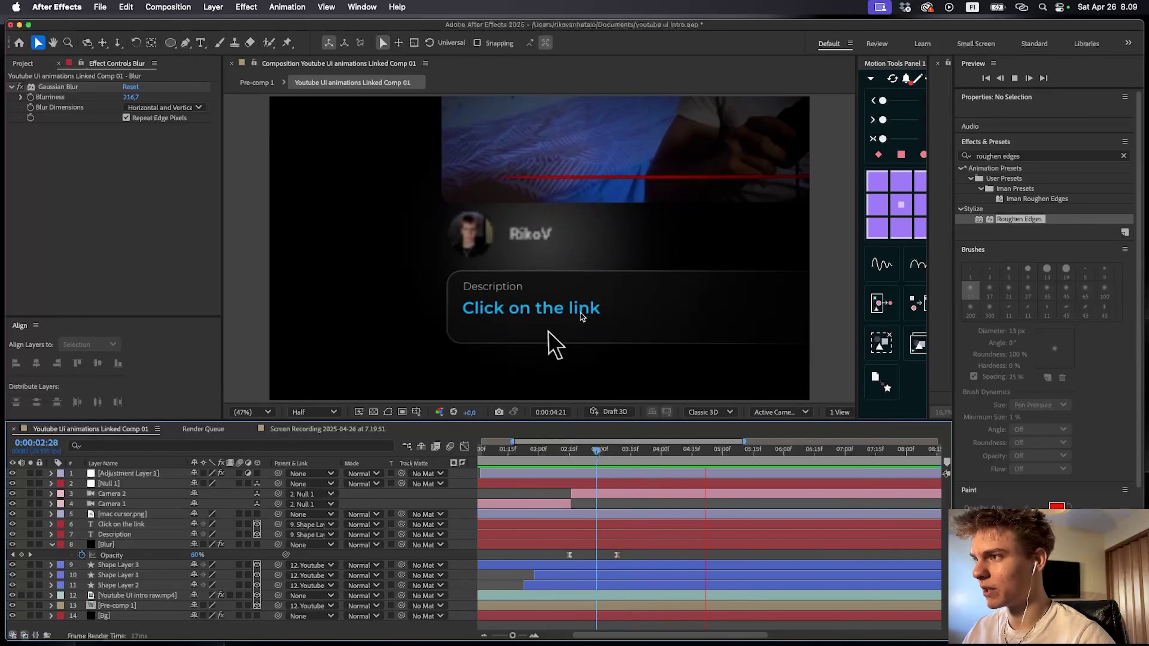
pyautogui.press('space')
# - Apply a Glow effect to the "Click on the link" text with threshold 72.9% and radius 92
pyautogui.click(698, 548)
pyautogui.press('super+shift+a')
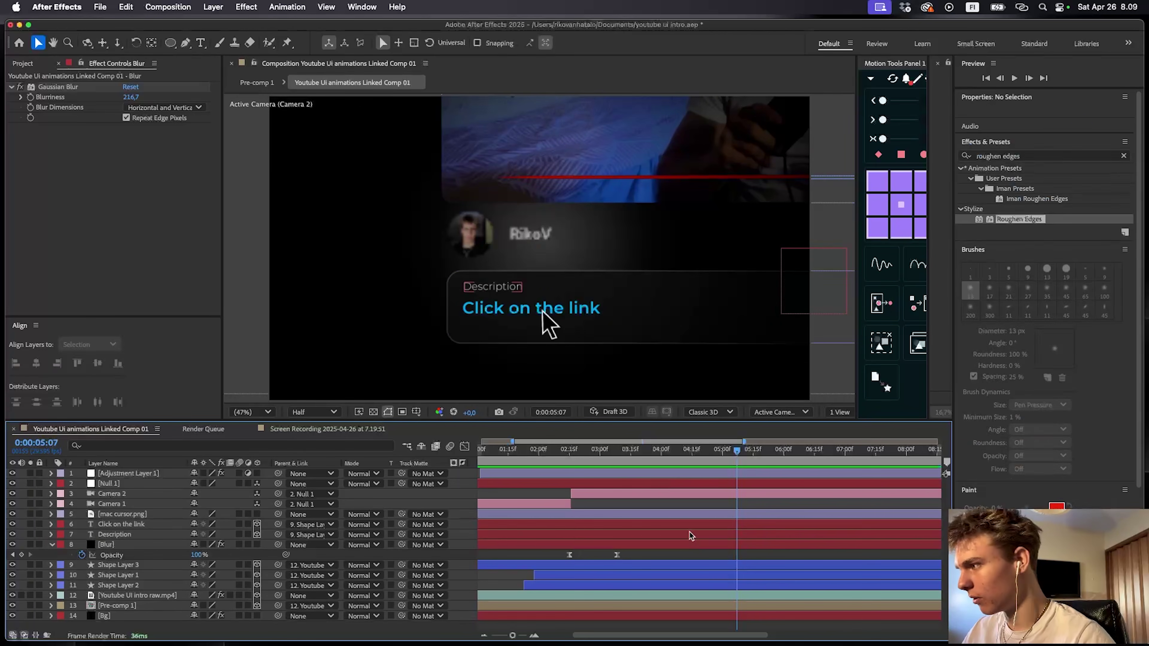
pyautogui.click(687, 524)
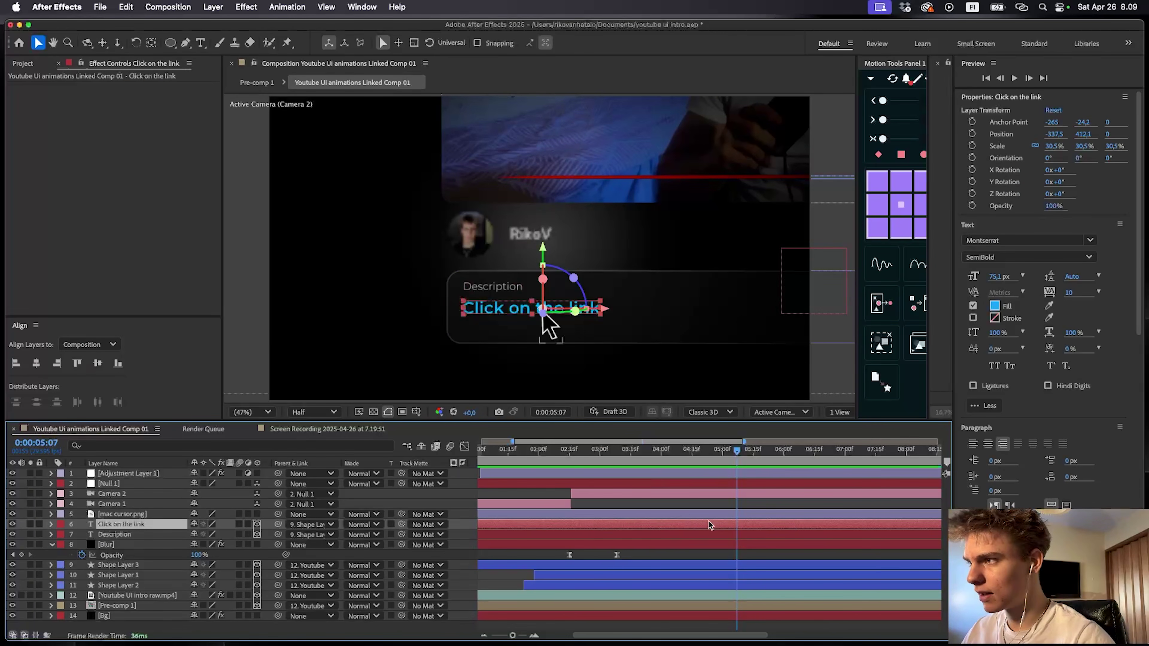
pyautogui.hotkey('ctrl', 'space')
pyautogui.write('glow')
pyautogui.press('Return')
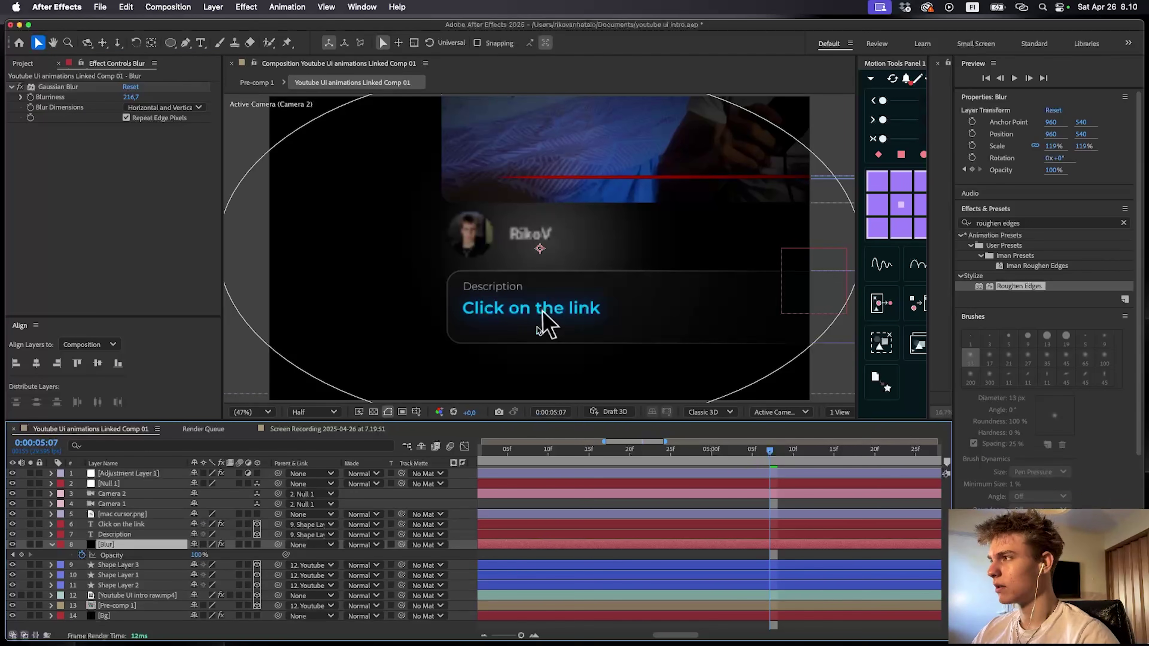
# - Keyframe the text's Glow Intensity at 0:00:05:07 and set it to 0 at 0:00:04:25
pyautogui.click(678, 525)
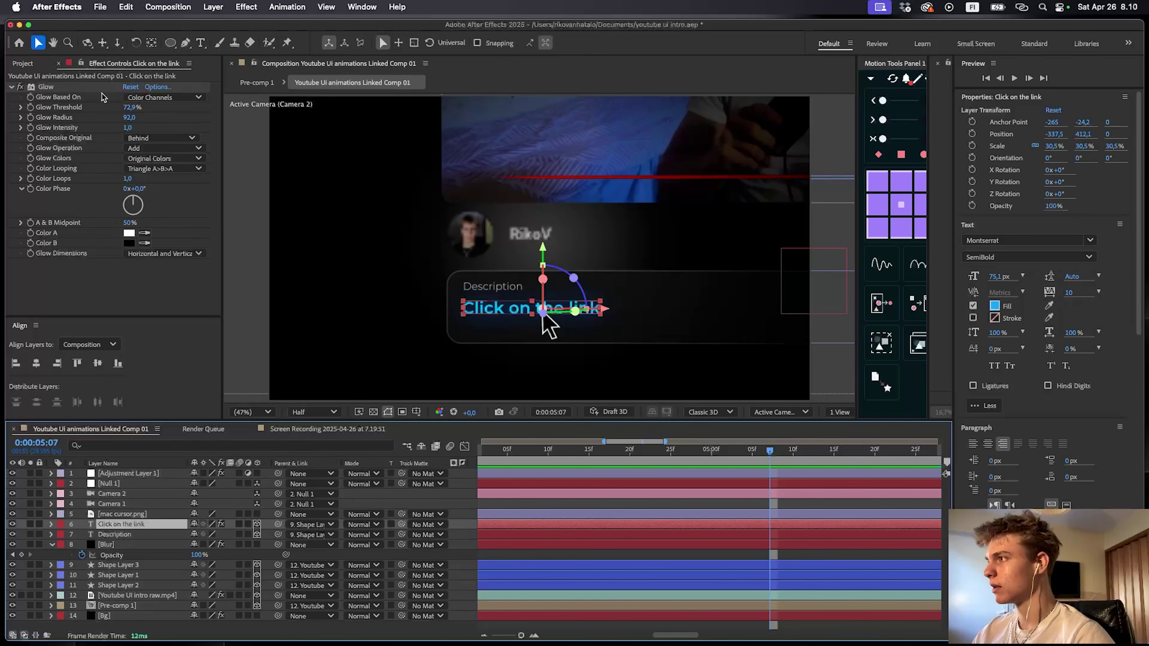
pyautogui.click(31, 128)
pyautogui.moveTo(769, 450); pyautogui.dragTo(678, 450)
pyautogui.click(128, 127)
pyautogui.write('0')
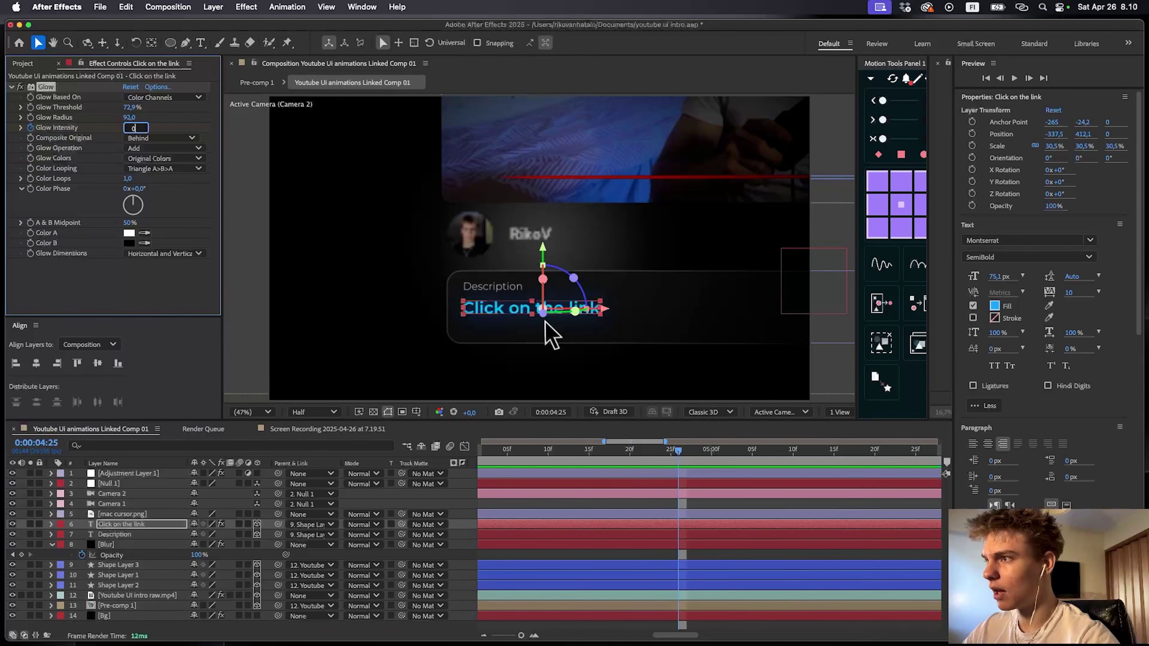
pyautogui.press('Return')
# - Easy-ease the Glow Intensity keyframes, retime them to about 0:00:04:29 and 0:00:05:19, and raise the final intensity to 1.4
pyautogui.press('u')
pyautogui.moveTo(787, 537); pyautogui.dragTo(704, 545)
pyautogui.press('F9')
pyautogui.click(697, 534)
pyautogui.moveTo(686, 452); pyautogui.dragTo(646, 479)
pyautogui.moveTo(773, 452); pyautogui.dragTo(757, 451)
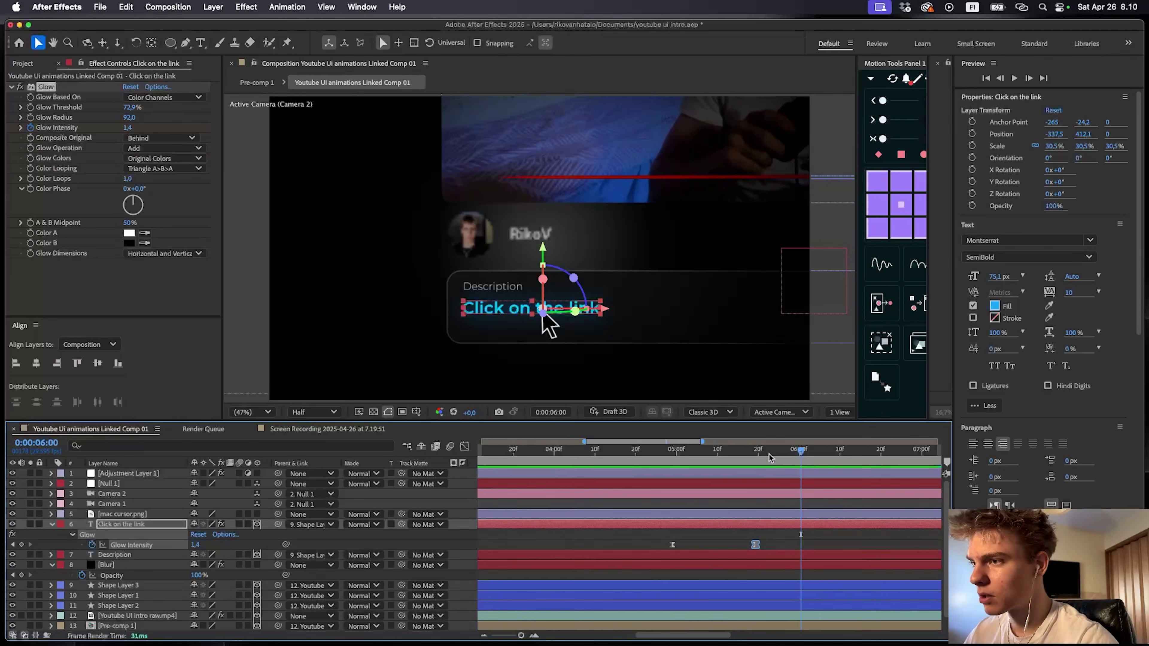
pyautogui.moveTo(769, 454); pyautogui.dragTo(755, 454)
pyautogui.moveTo(127, 129); pyautogui.dragTo(174, 127)
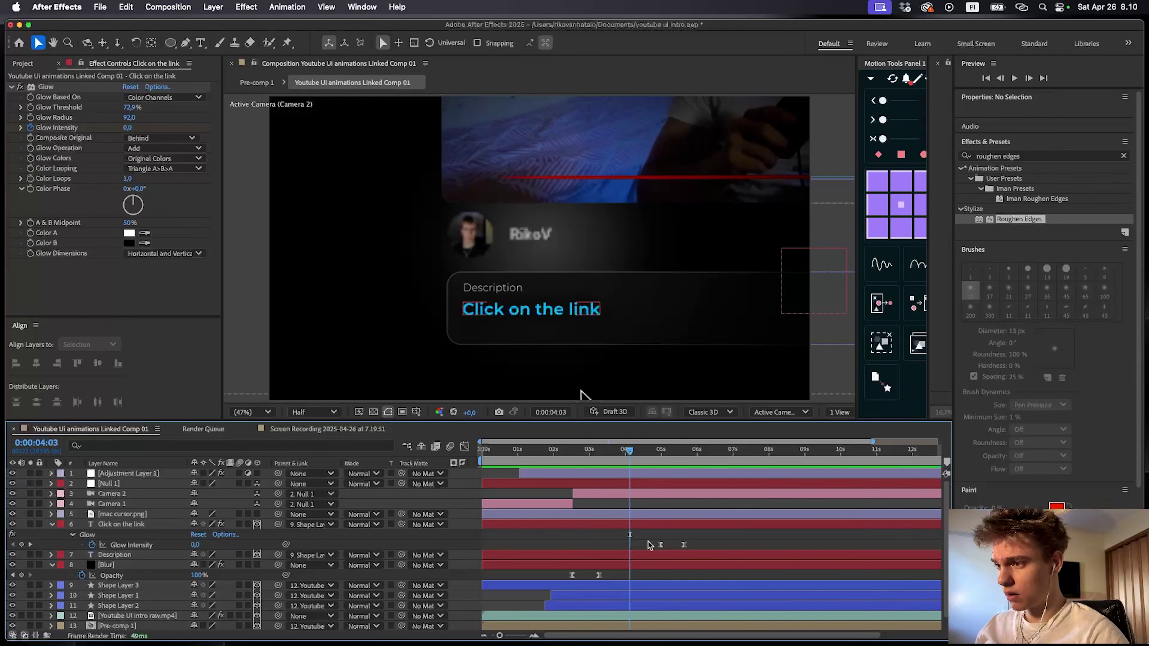
# - Paste the "Click on the link" text's Glow effect onto Shape Layer 1, the red progress line
pyautogui.click(596, 477)
pyautogui.click(578, 597)
pyautogui.click(574, 604)
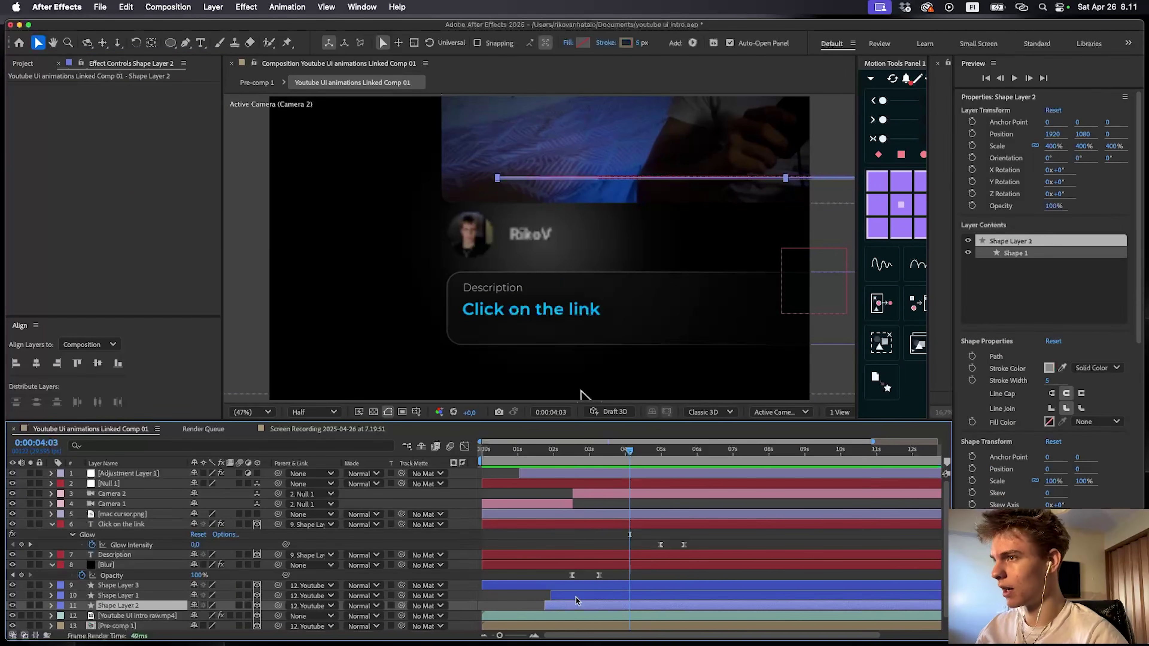
pyautogui.click(577, 598)
pyautogui.press('super+v')
# - Make the Bg gradient layer 3D and scrub through the camera move around 0:00:03:06 to check the background
pyautogui.click(592, 554)
pyautogui.moveTo(615, 455); pyautogui.dragTo(576, 463)
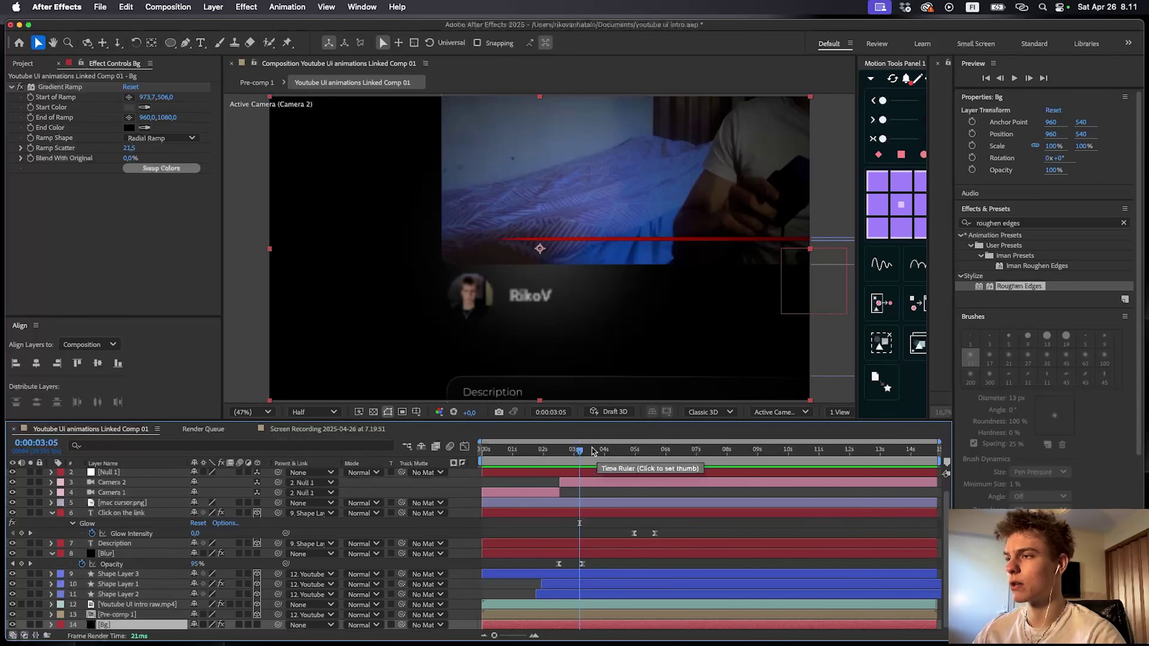
pyautogui.moveTo(585, 453)
pyautogui.mouseDown()
pyautogui.moveTo(570, 453)
pyautogui.moveTo(591, 453)
pyautogui.mouseUp()
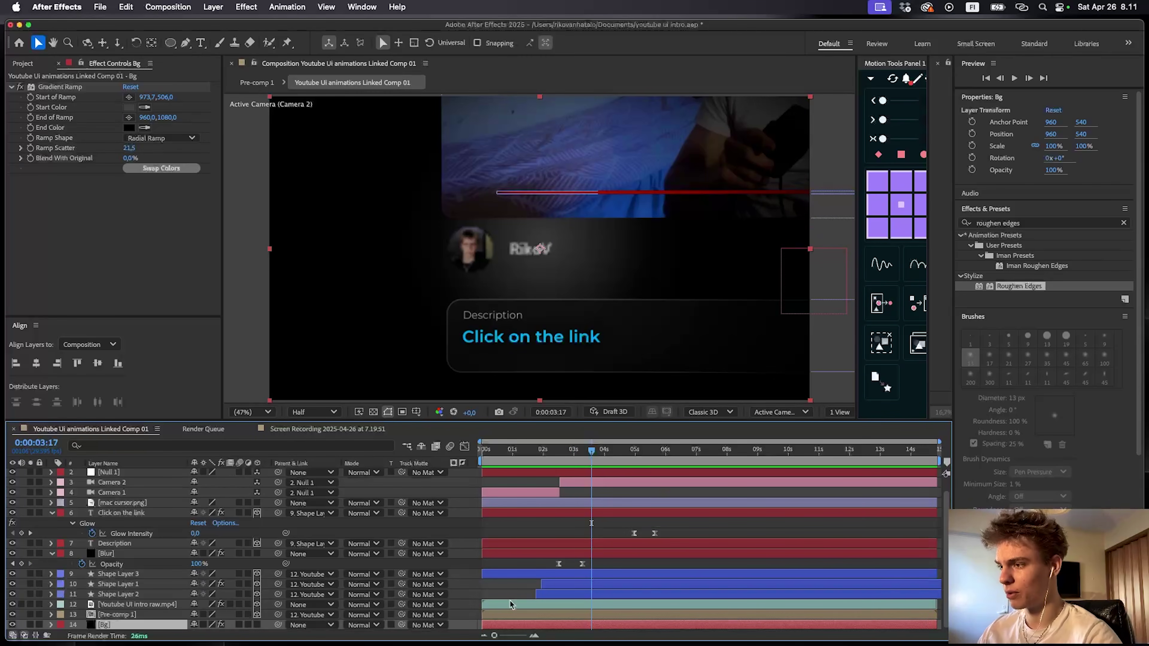
pyautogui.click(257, 624)
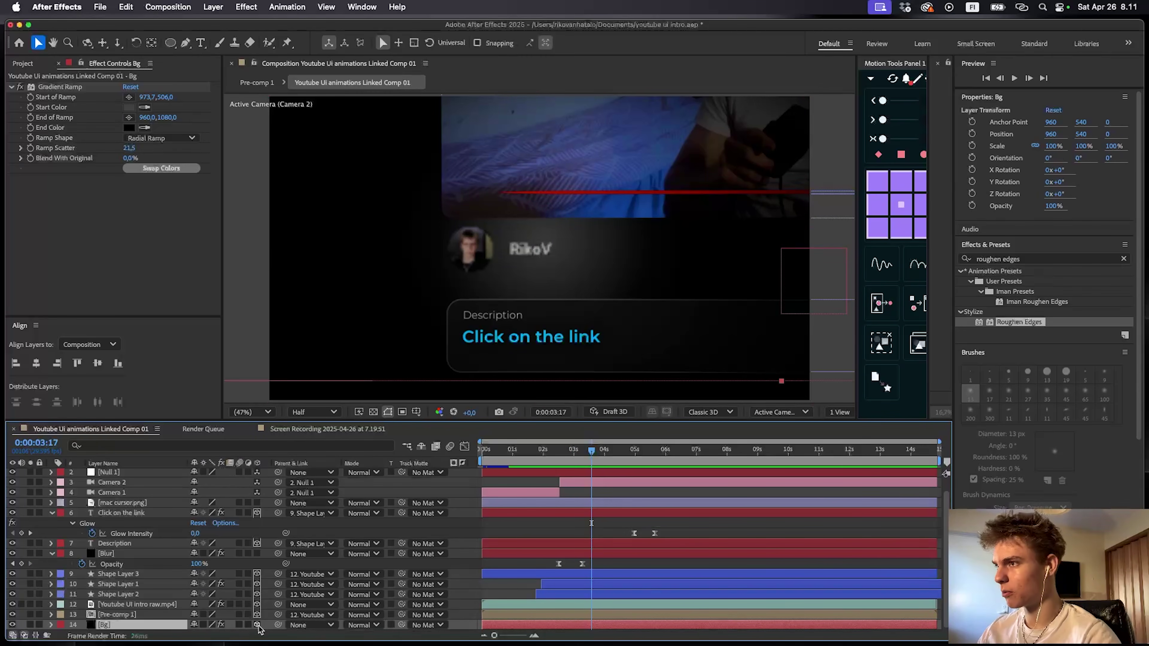
pyautogui.click(534, 457)
pyautogui.moveTo(534, 459); pyautogui.dragTo(583, 504)
pyautogui.click(587, 526)
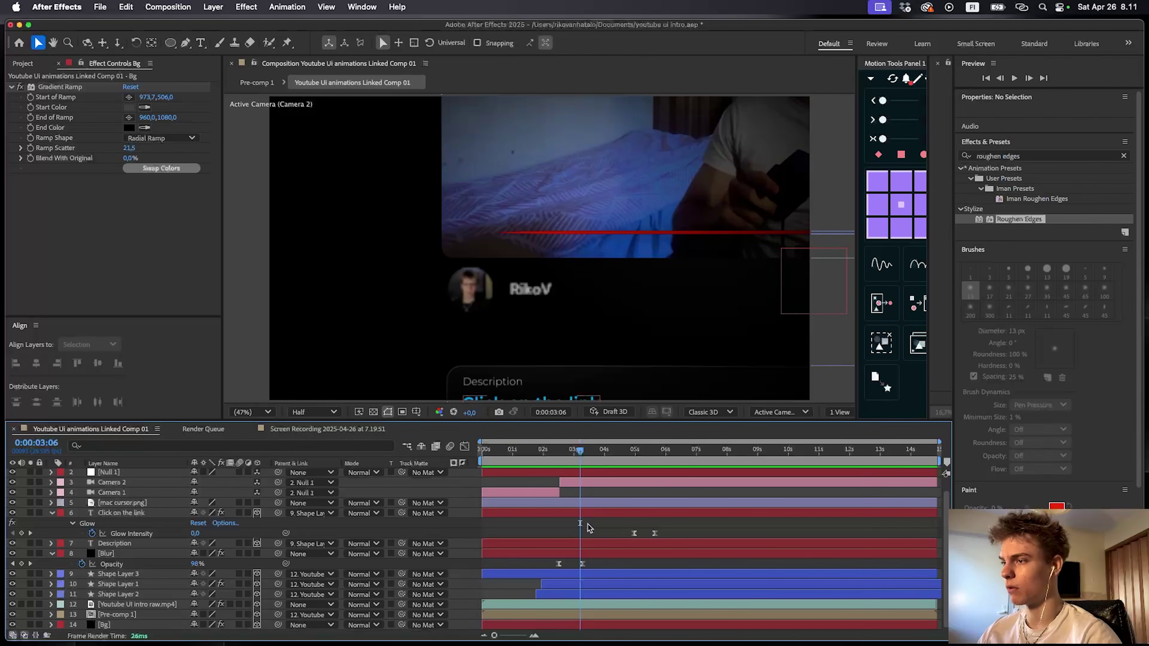
# - Enable motion blur on all layers of the composition
pyautogui.press('super+a')
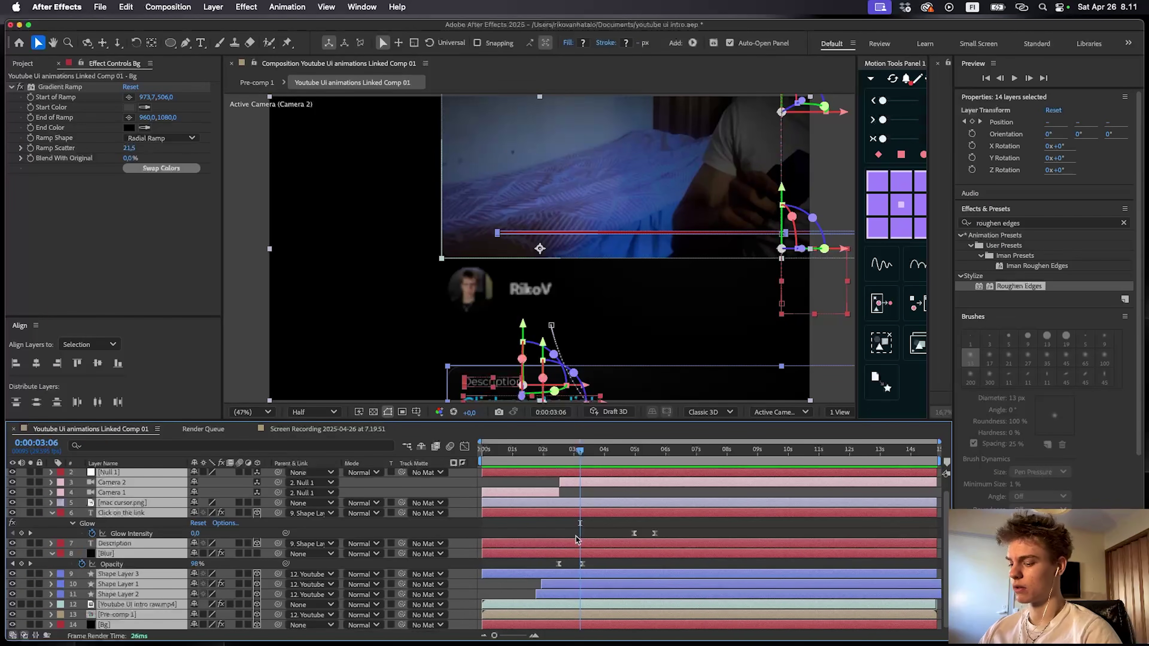
pyautogui.click(239, 473)
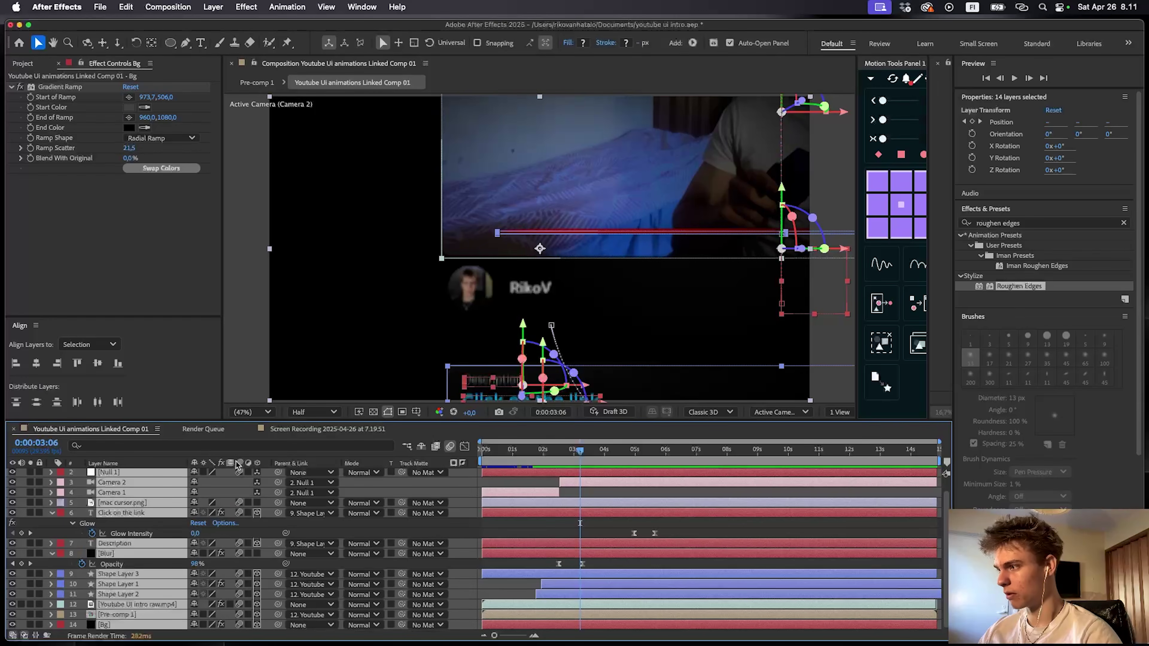
pyautogui.click(588, 526)
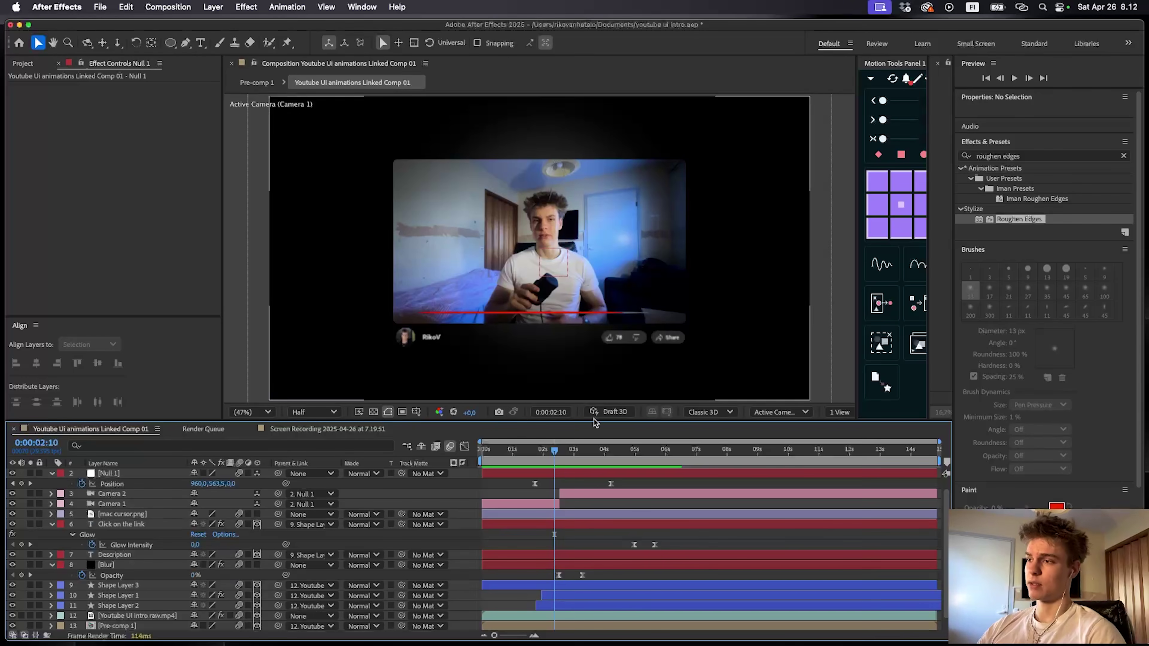
# - Move Null 1's last Position keyframe to about 5.5 seconds to lengthen the camera move
pyautogui.click(583, 449)
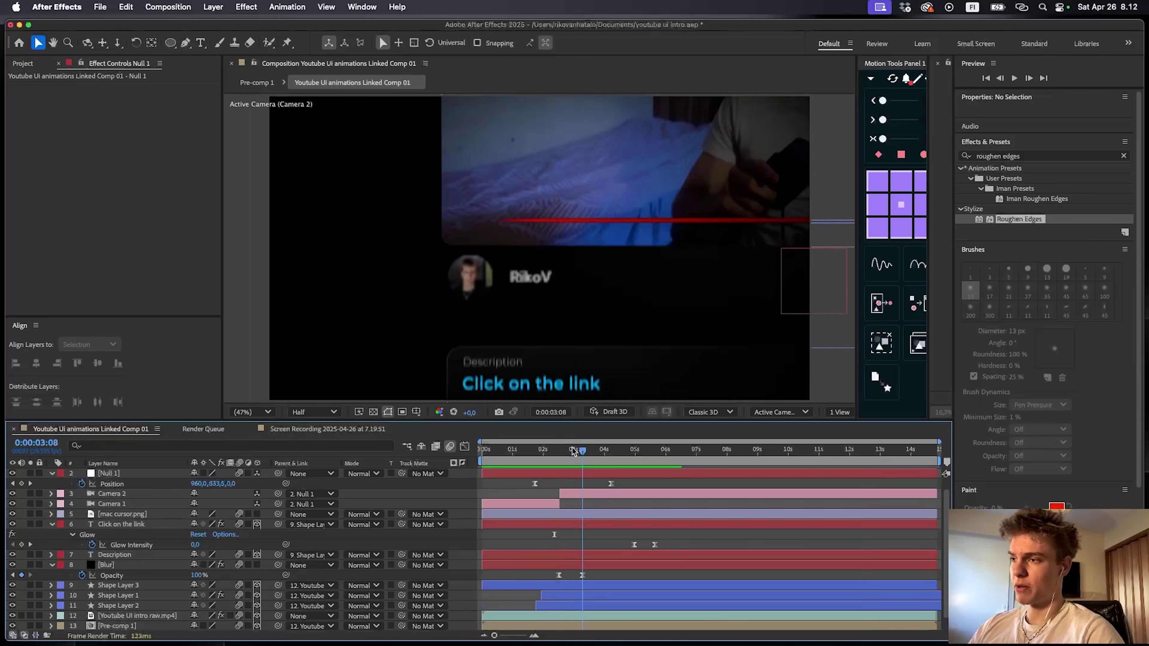
pyautogui.click(614, 484)
pyautogui.moveTo(613, 484); pyautogui.dragTo(650, 484)
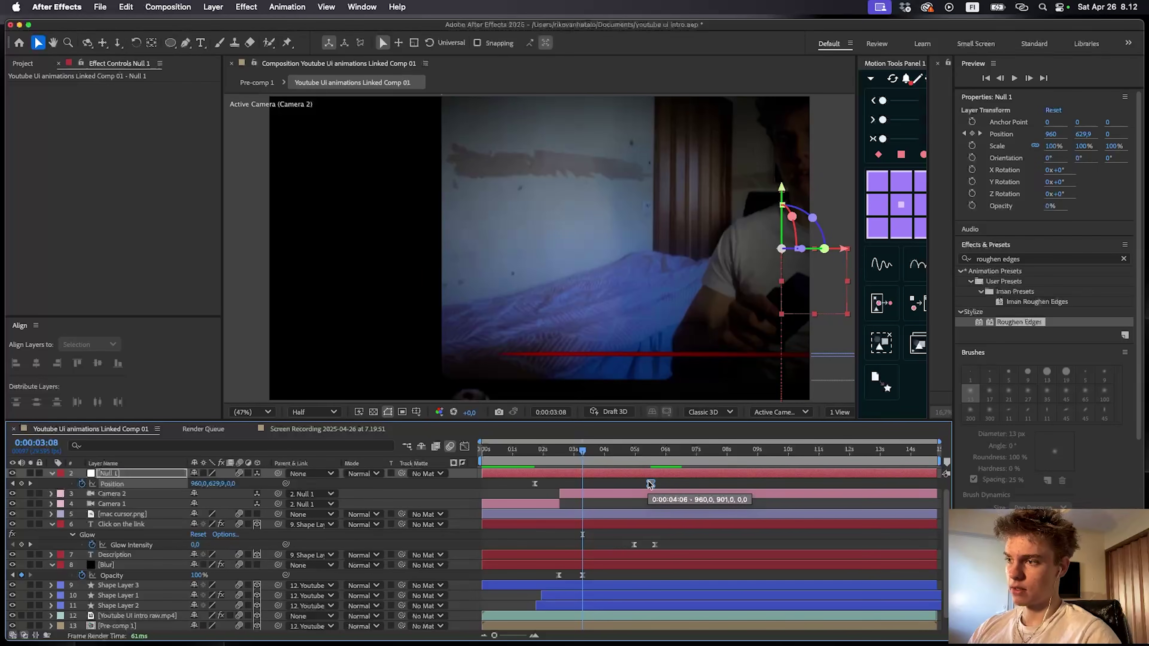
# - Reshape Null 1's Position speed graph so it peaks early at about 2.7 seconds and eases out slowly, comparing it with the screen recording
pyautogui.click(550, 495)
pyautogui.moveTo(509, 481); pyautogui.dragTo(672, 503)
pyautogui.click(465, 446)
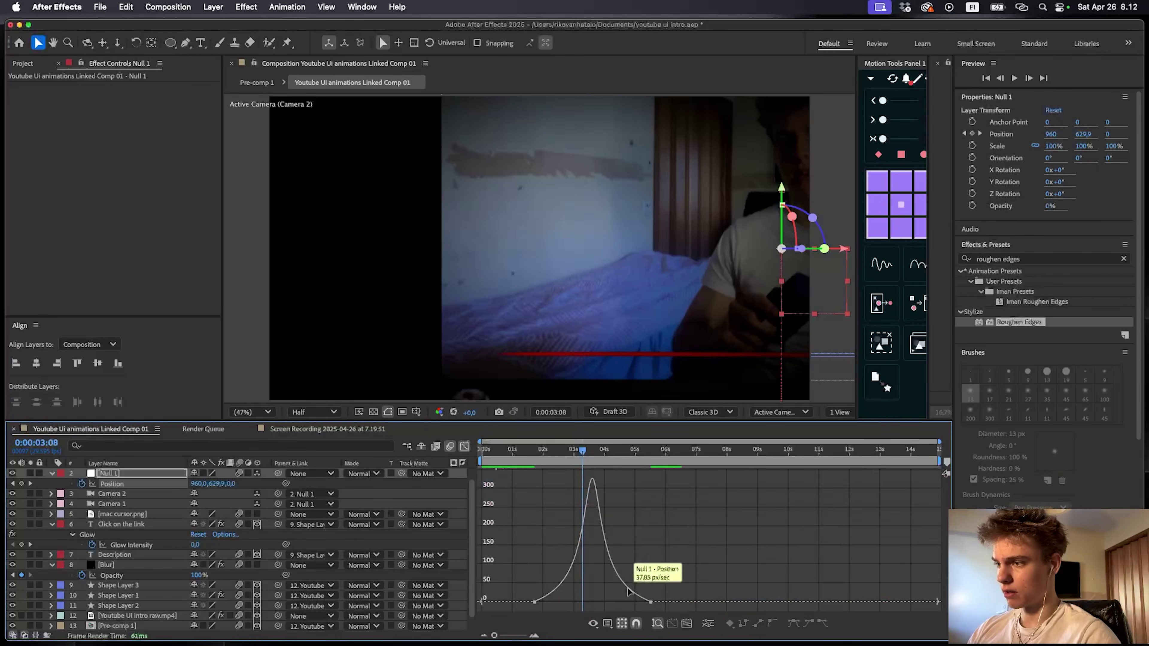
pyautogui.moveTo(609, 603); pyautogui.dragTo(560, 605)
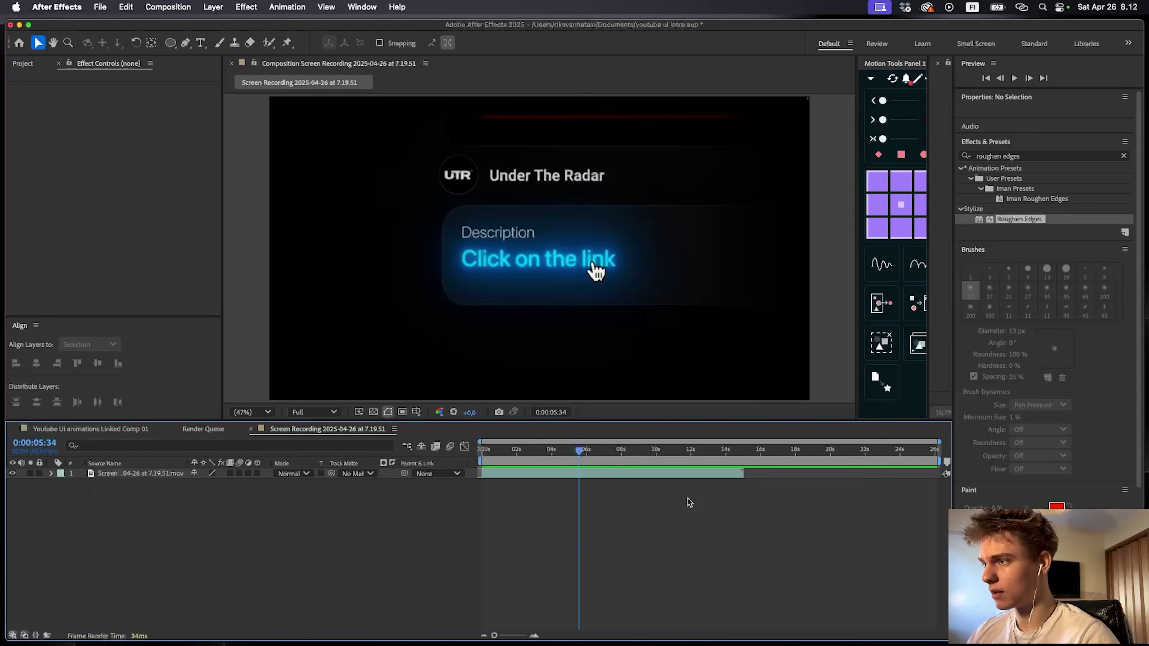
pyautogui.click(97, 431)
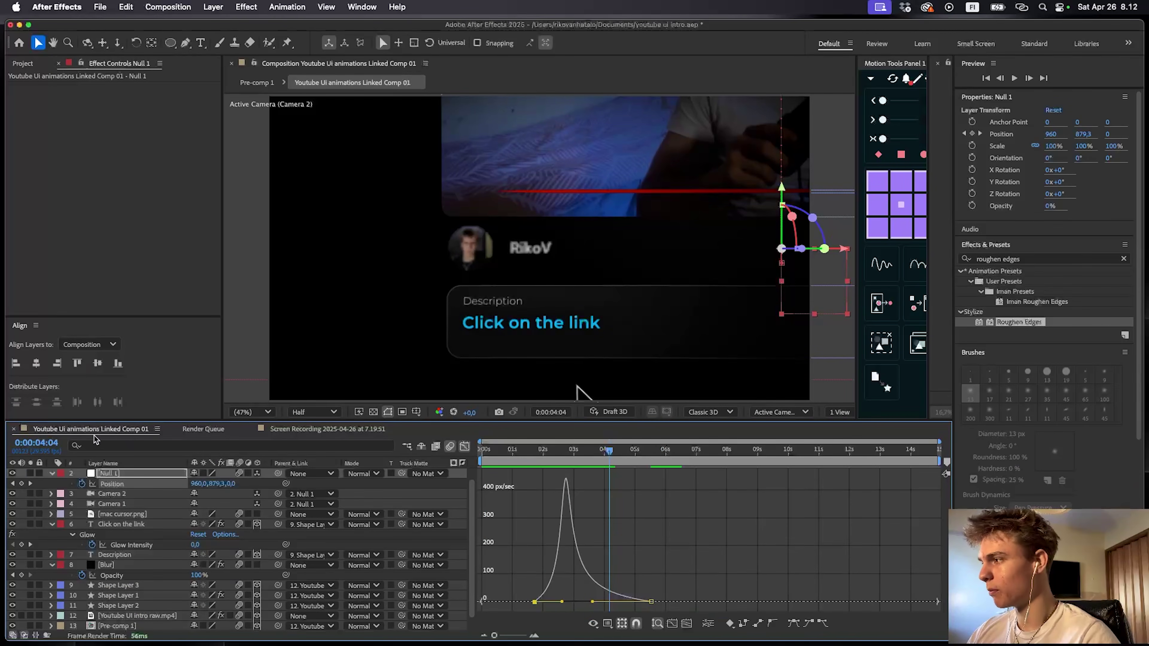
pyautogui.click(449, 446)
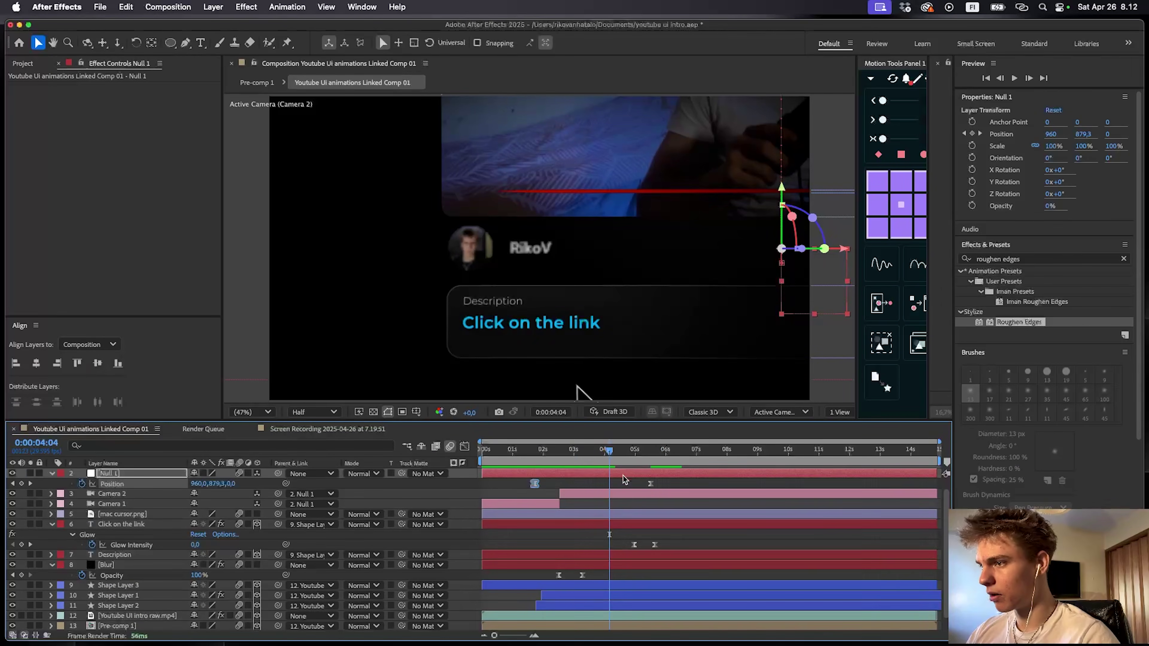
# - Check the glow and cursor near 0:00:05:28, inspect Shape Layers 1 and 3, and preview the animation from 0:00:00:22
pyautogui.click(628, 474)
pyautogui.press('j')
pyautogui.click(545, 316)
pyautogui.click(601, 598)
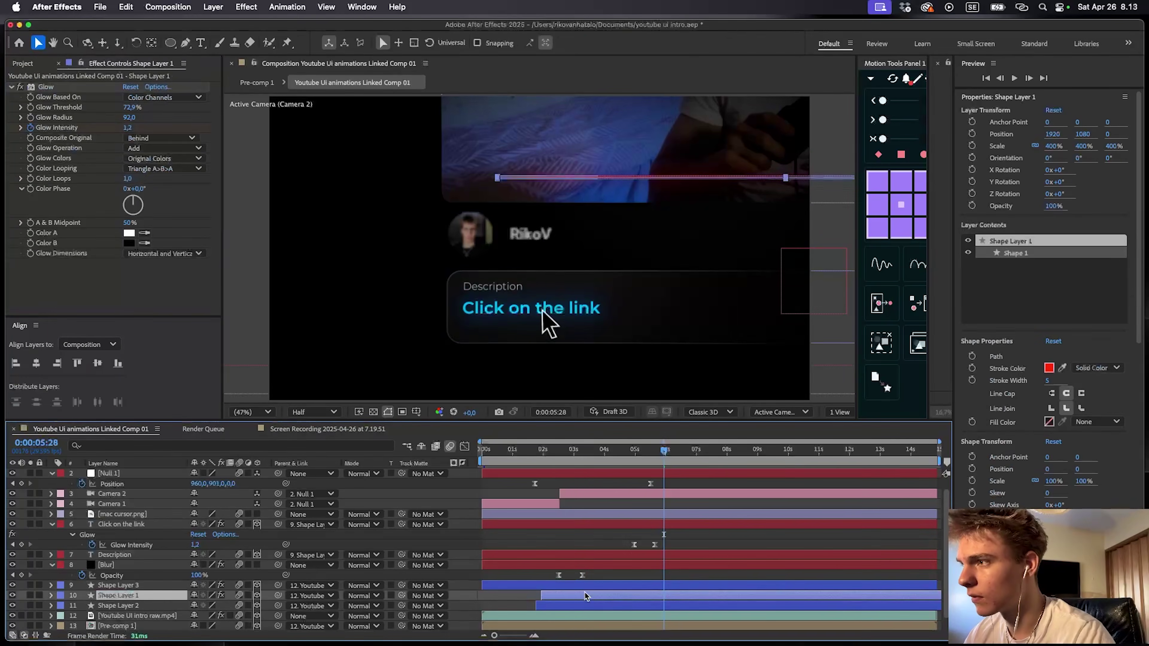
pyautogui.click(611, 585)
pyautogui.press('space')
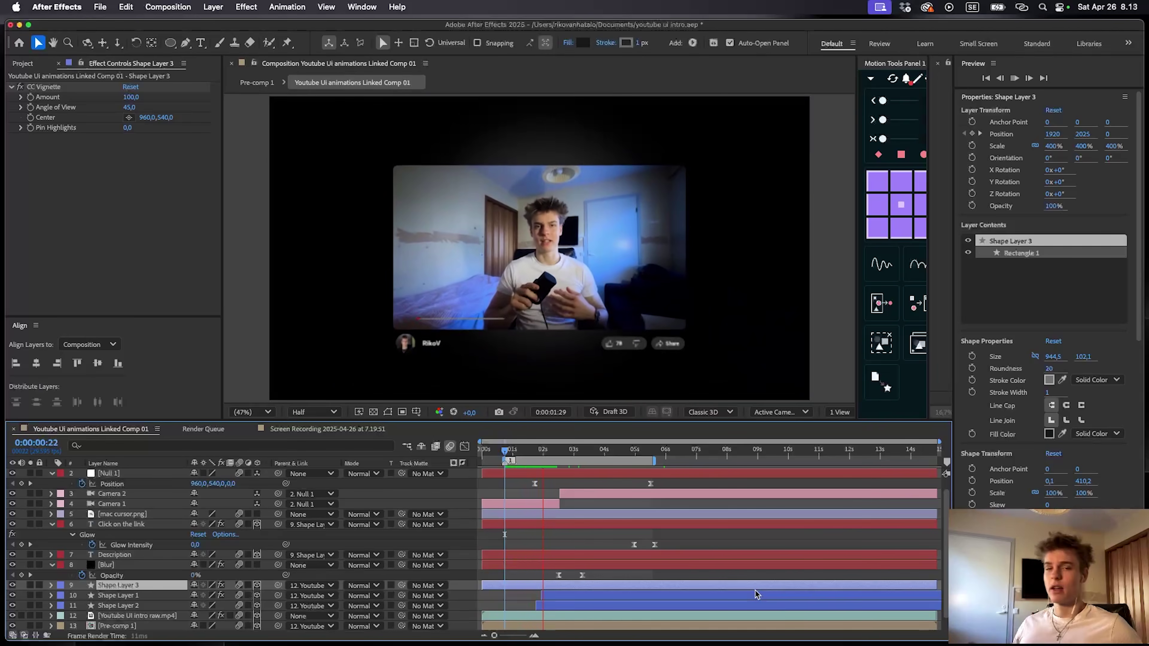